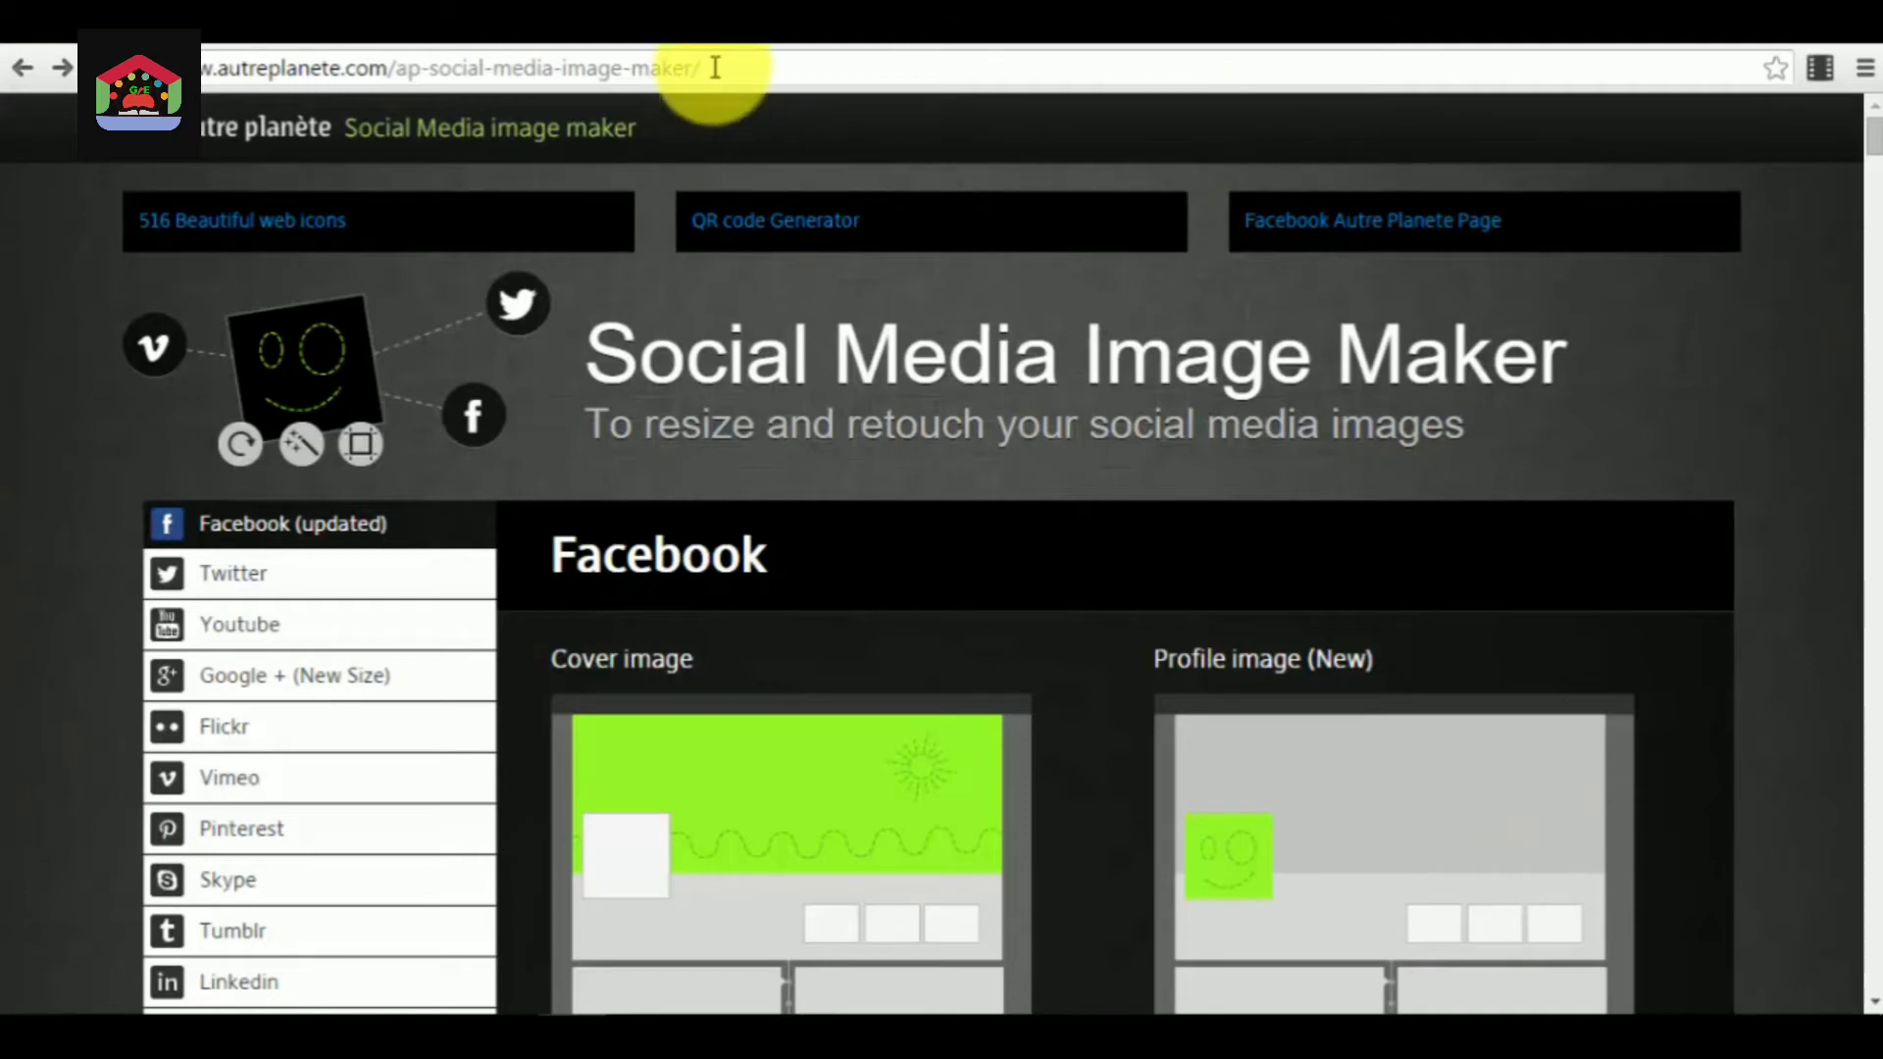
- Look through the supported social networks, open the Facebook section and examine its image templates
{"action": "left_click_drag", "start_coordinate": [680, 68], "coordinate": [206, 67]}
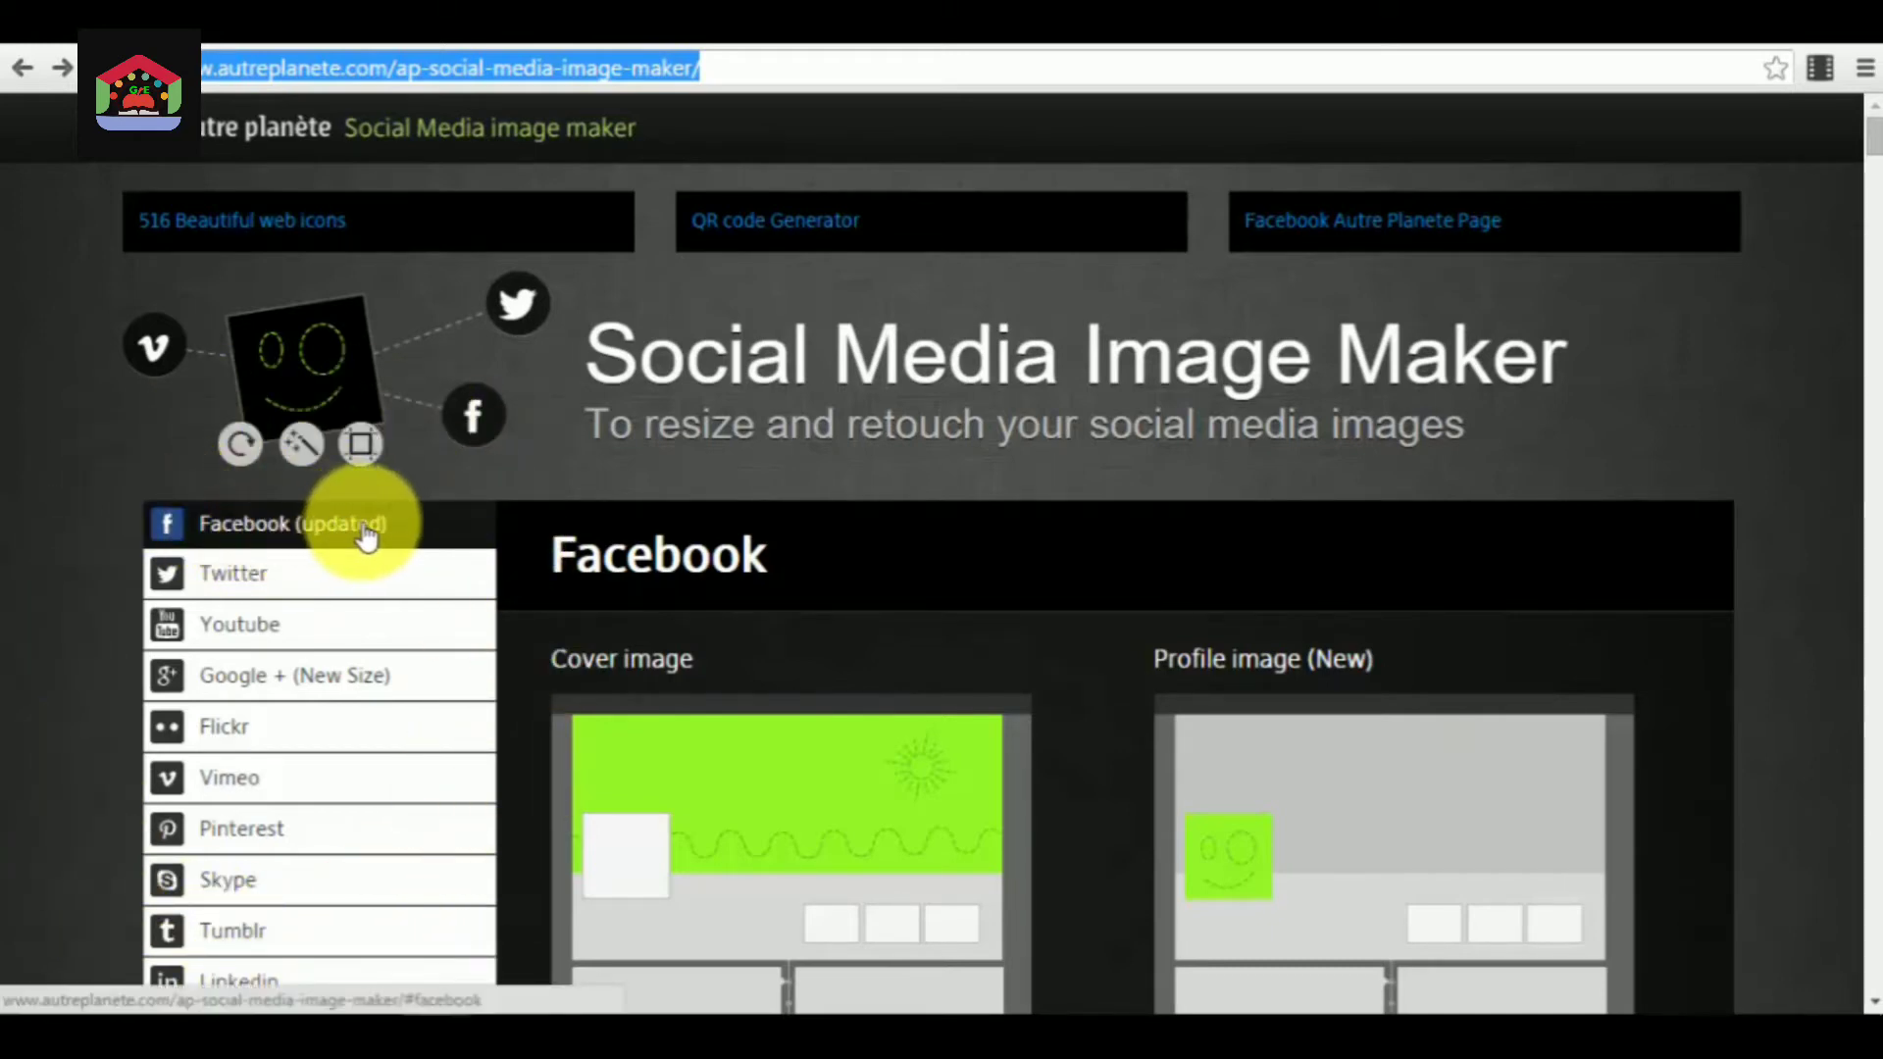
{"action": "scroll", "coordinate": [451, 768], "scroll_direction": "down", "scroll_amount": 1}
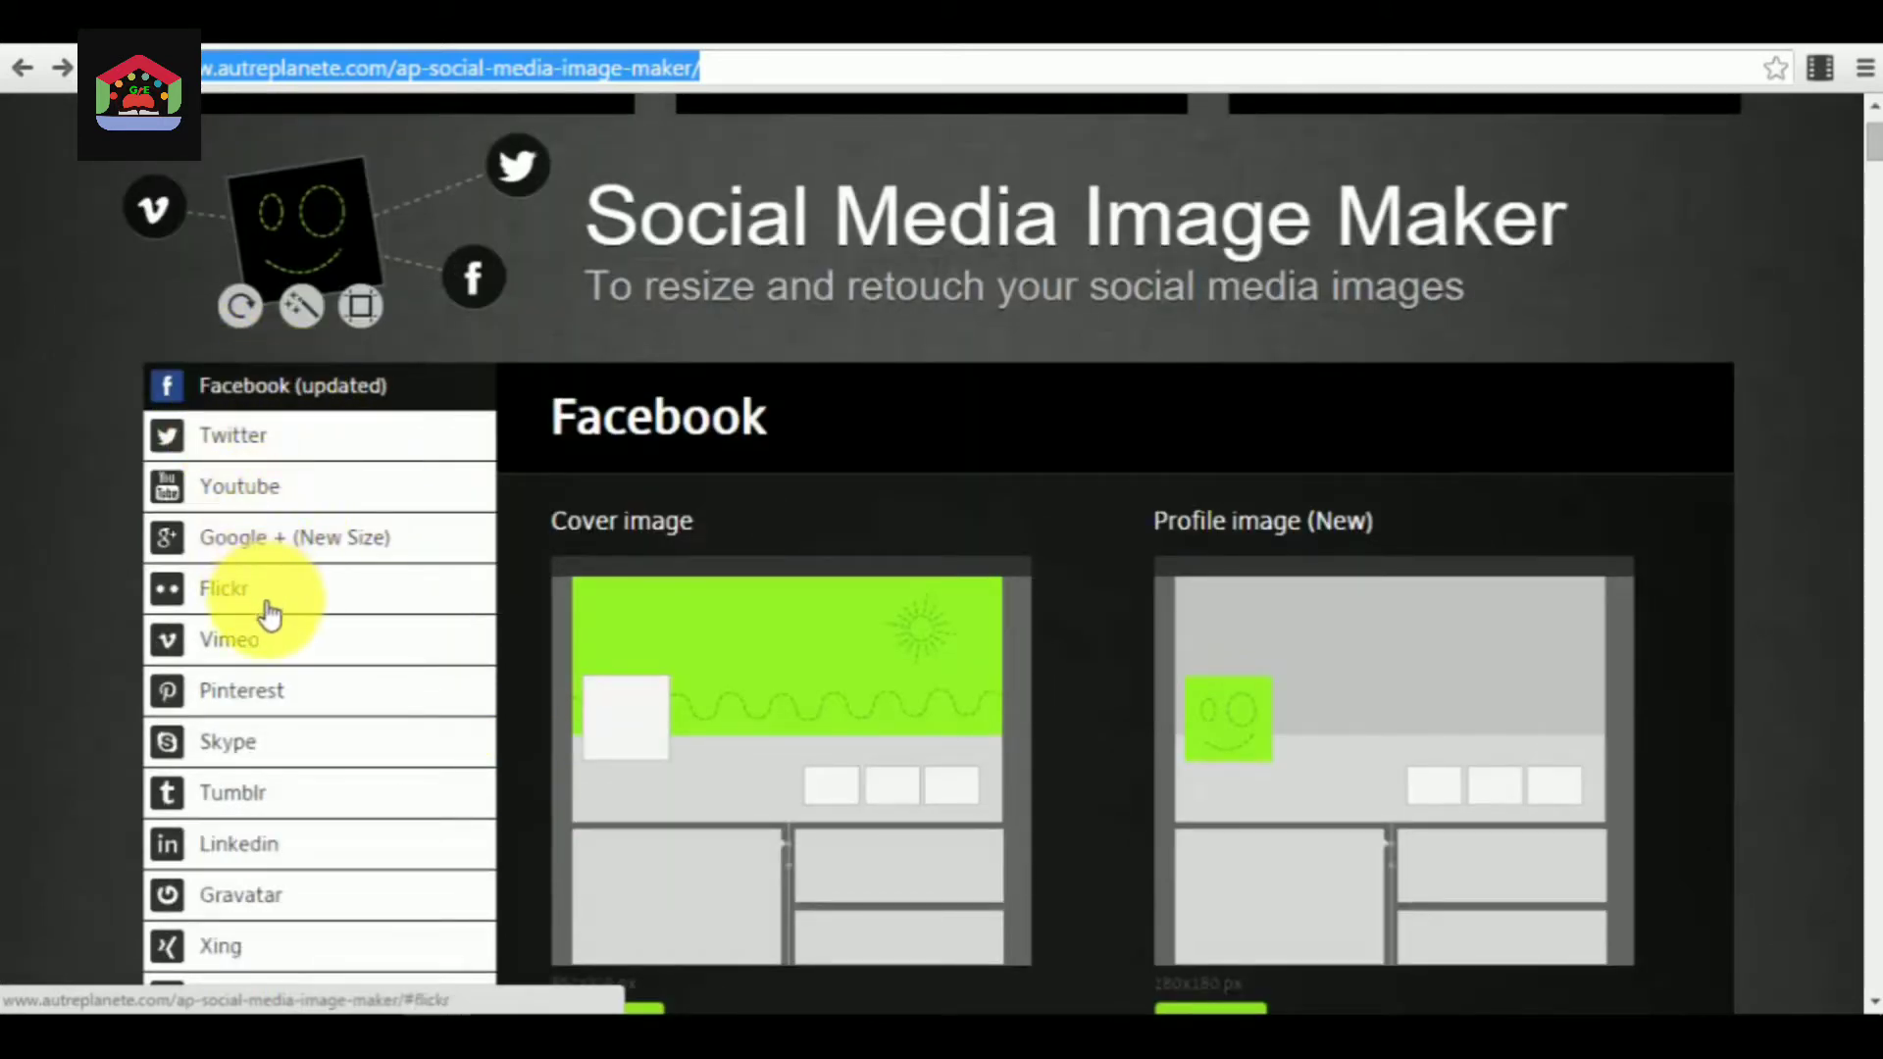
{"action": "scroll", "coordinate": [319, 669], "scroll_direction": "down", "scroll_amount": 1}
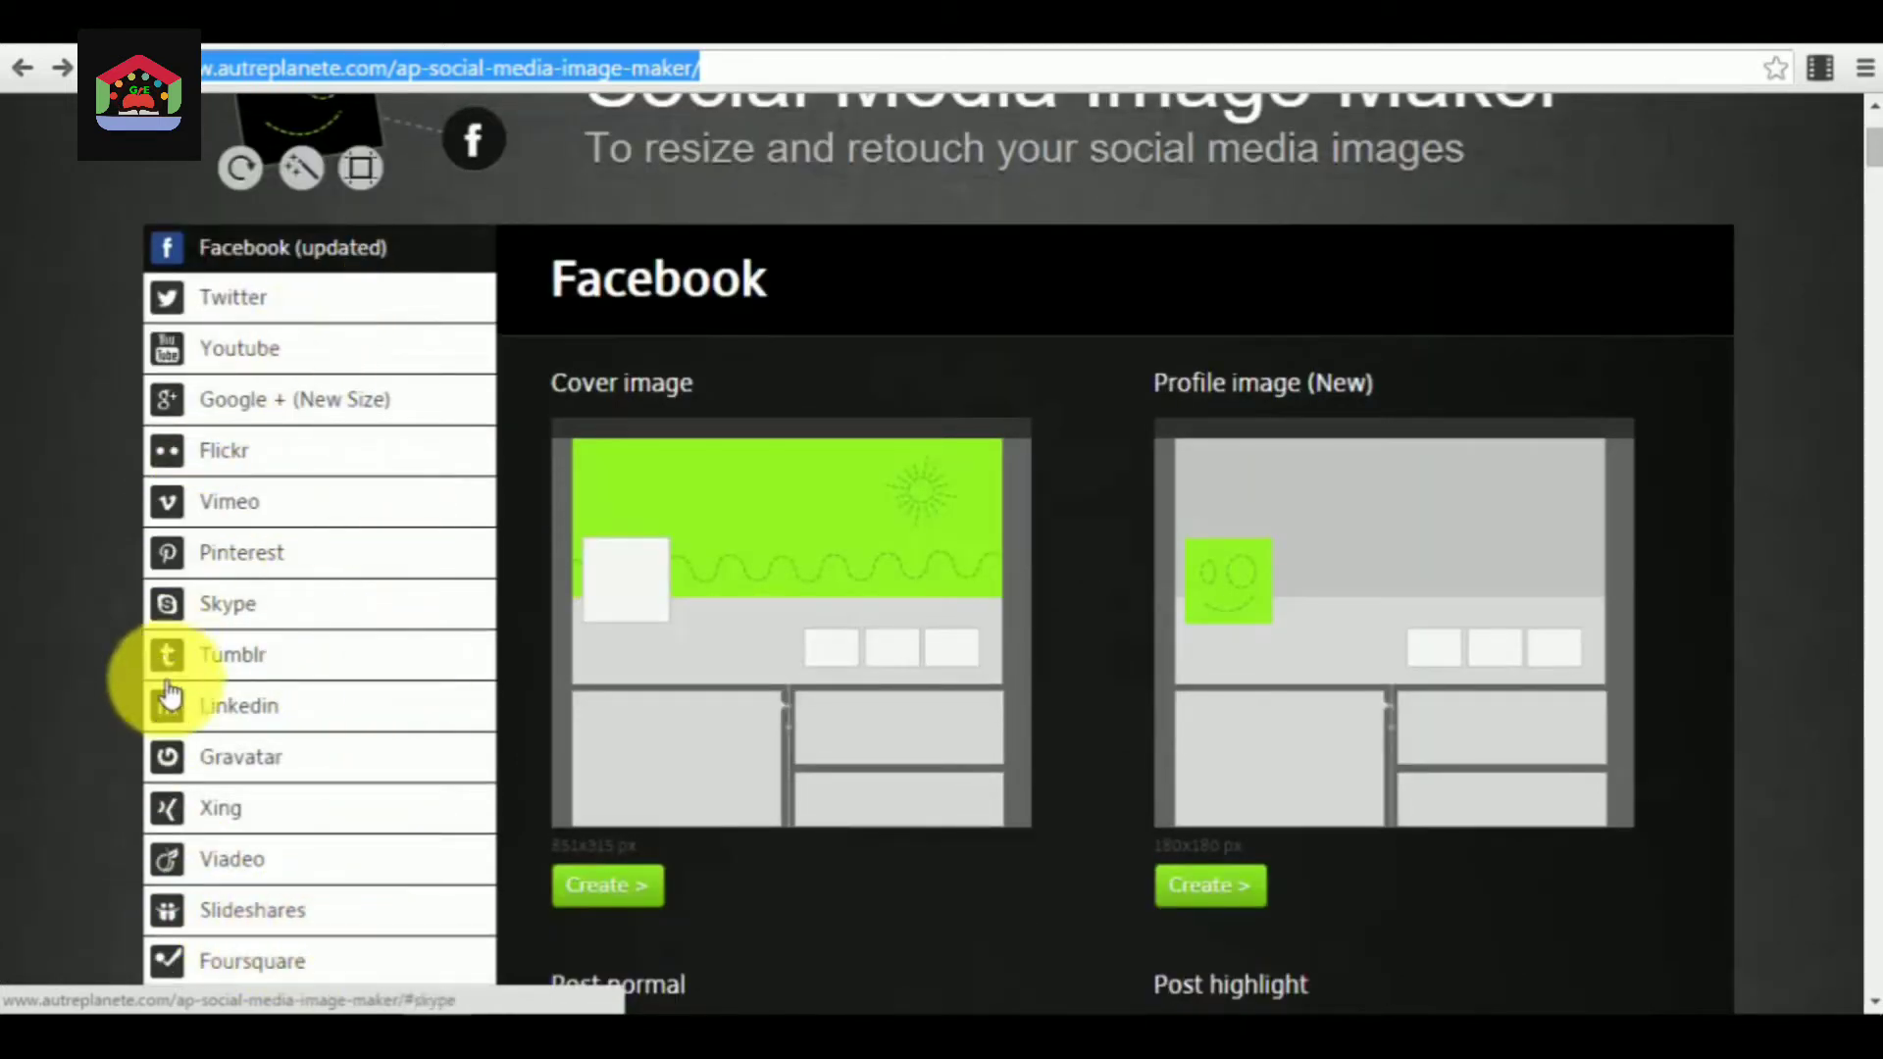
{"action": "scroll", "coordinate": [210, 883], "scroll_direction": "down", "scroll_amount": 1}
{"action": "scroll", "coordinate": [238, 770], "scroll_direction": "up", "scroll_amount": 1}
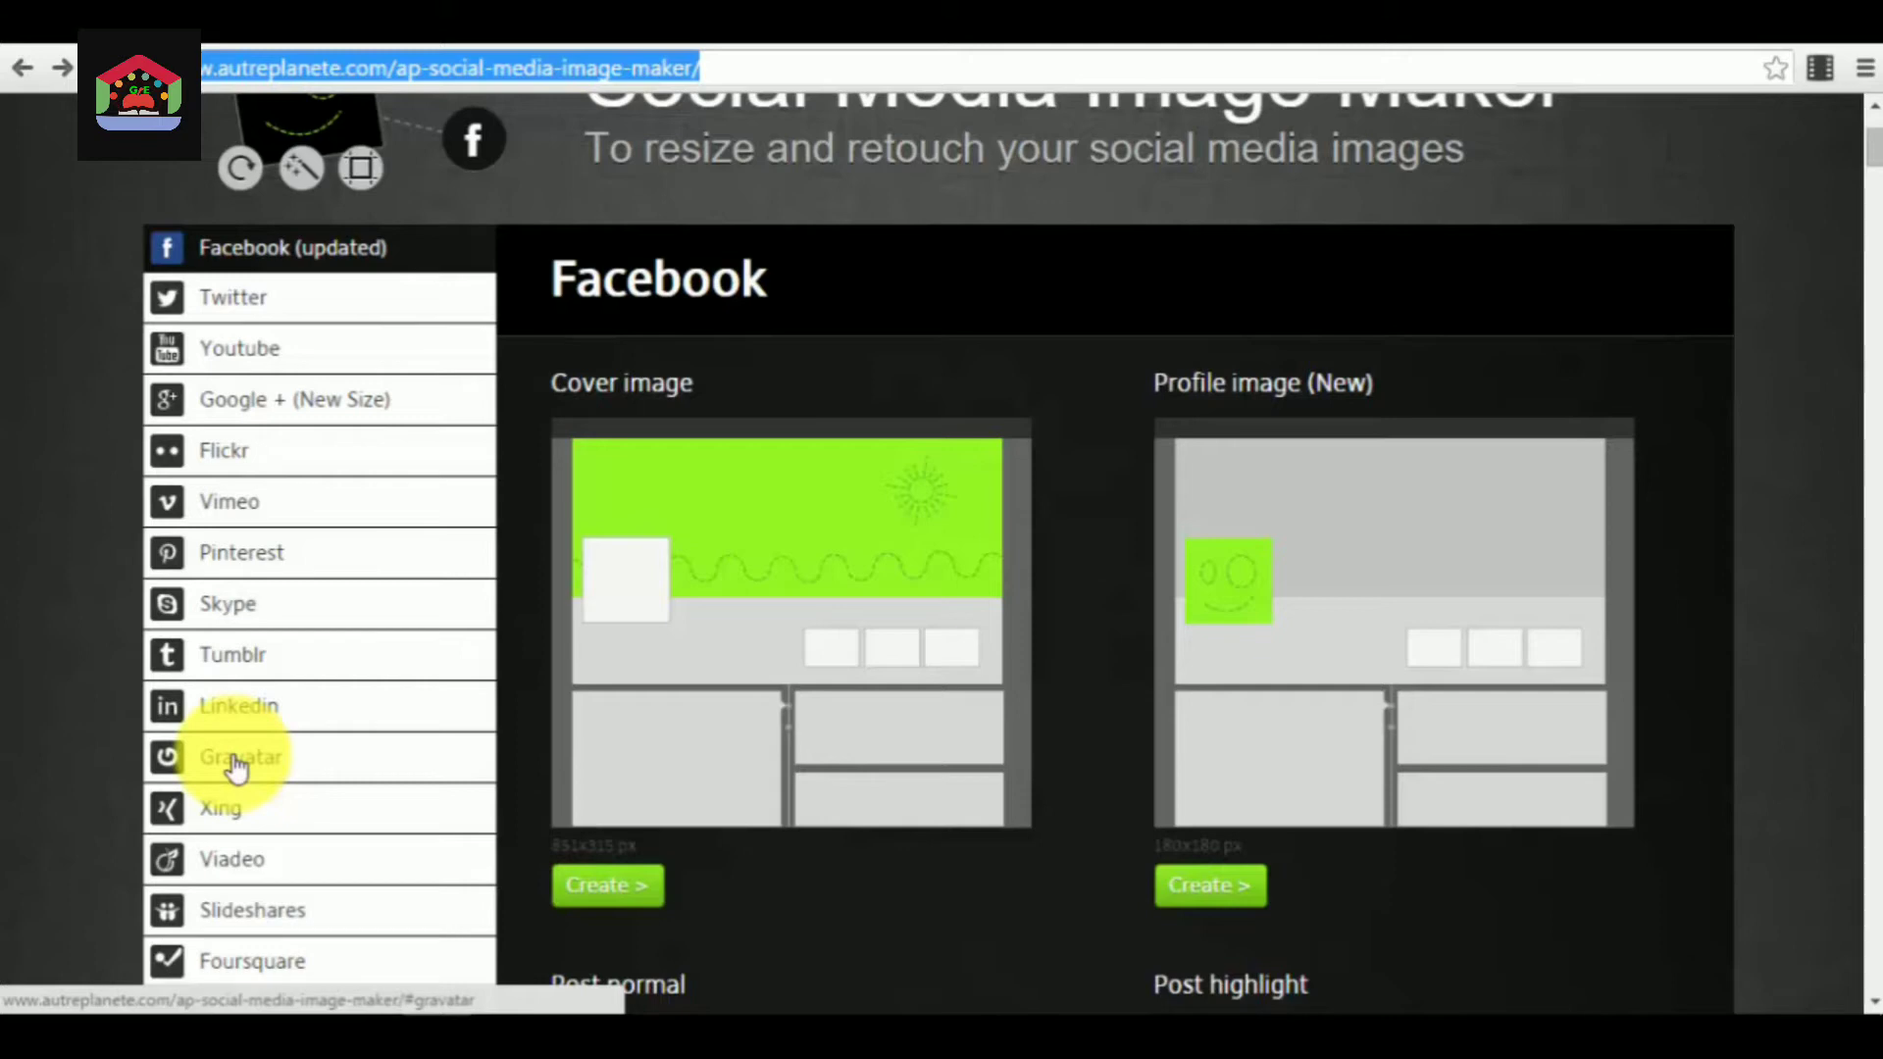
{"action": "scroll", "coordinate": [285, 760], "scroll_direction": "up", "scroll_amount": 2}
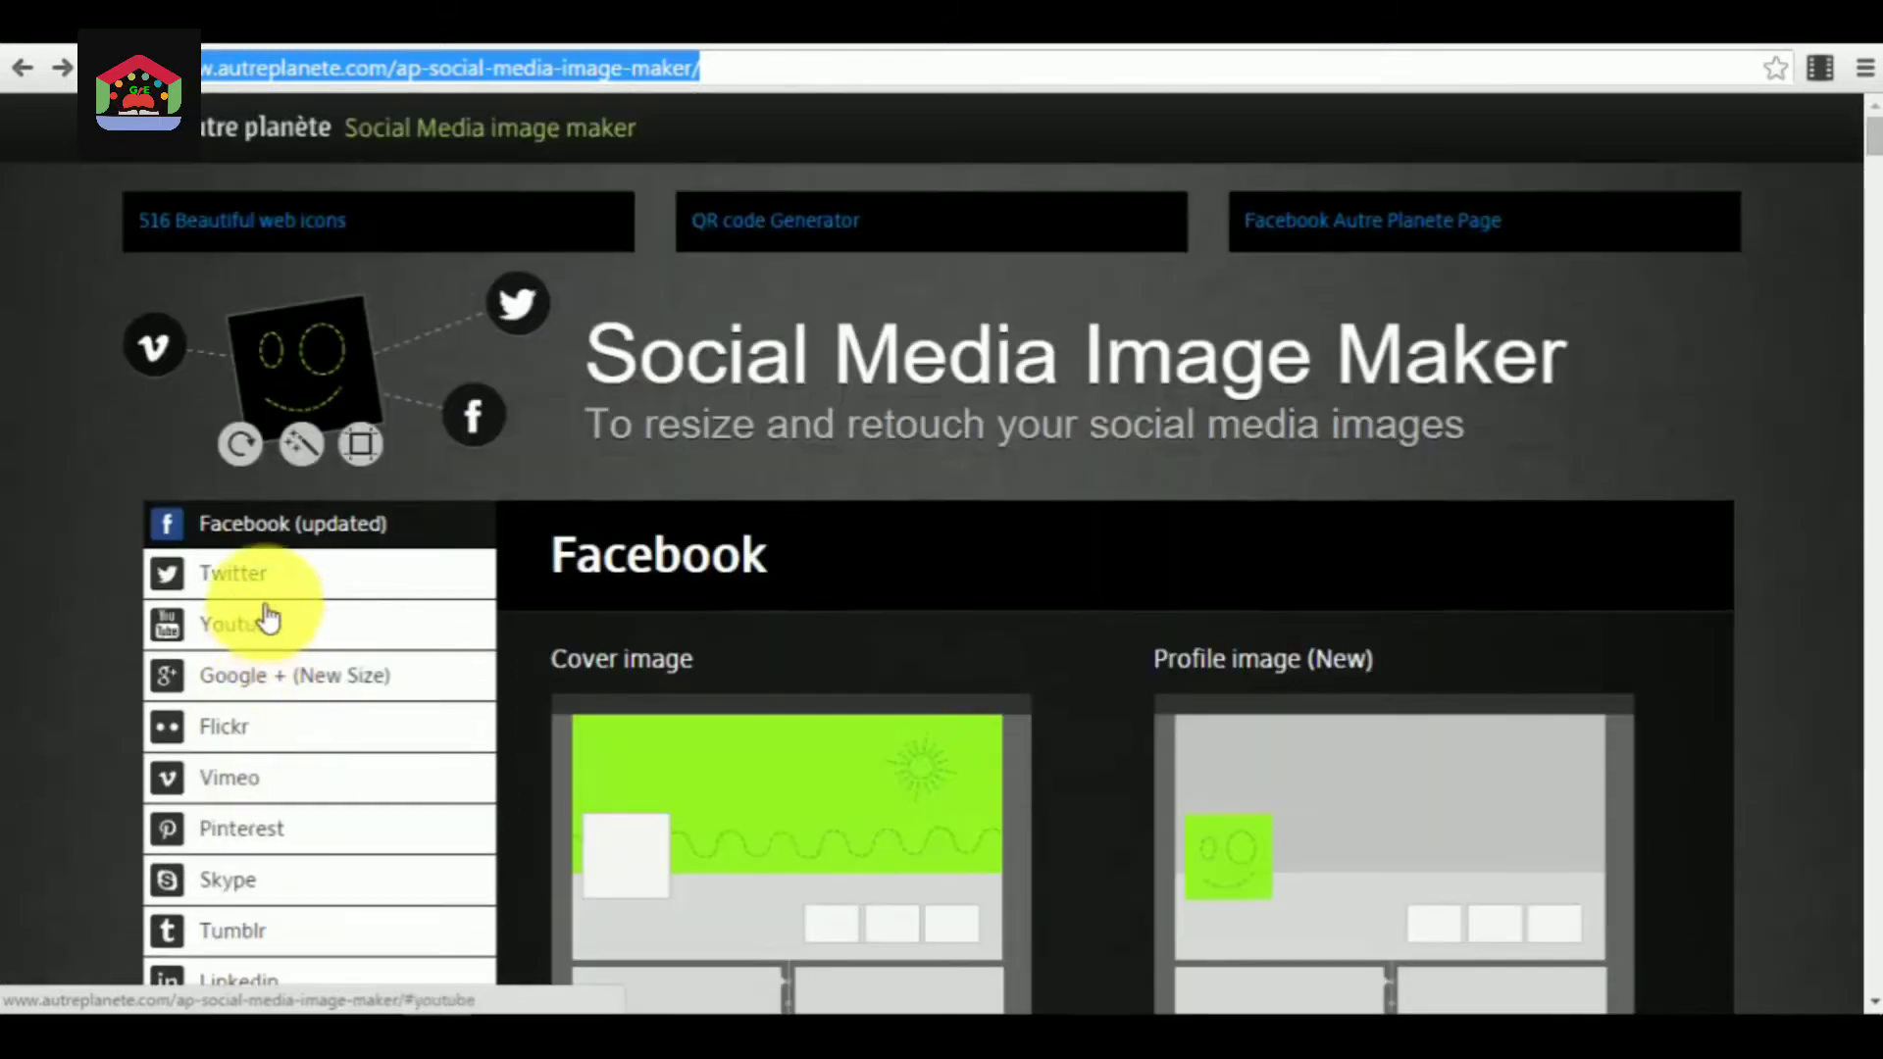
{"action": "left_click", "coordinate": [277, 533]}
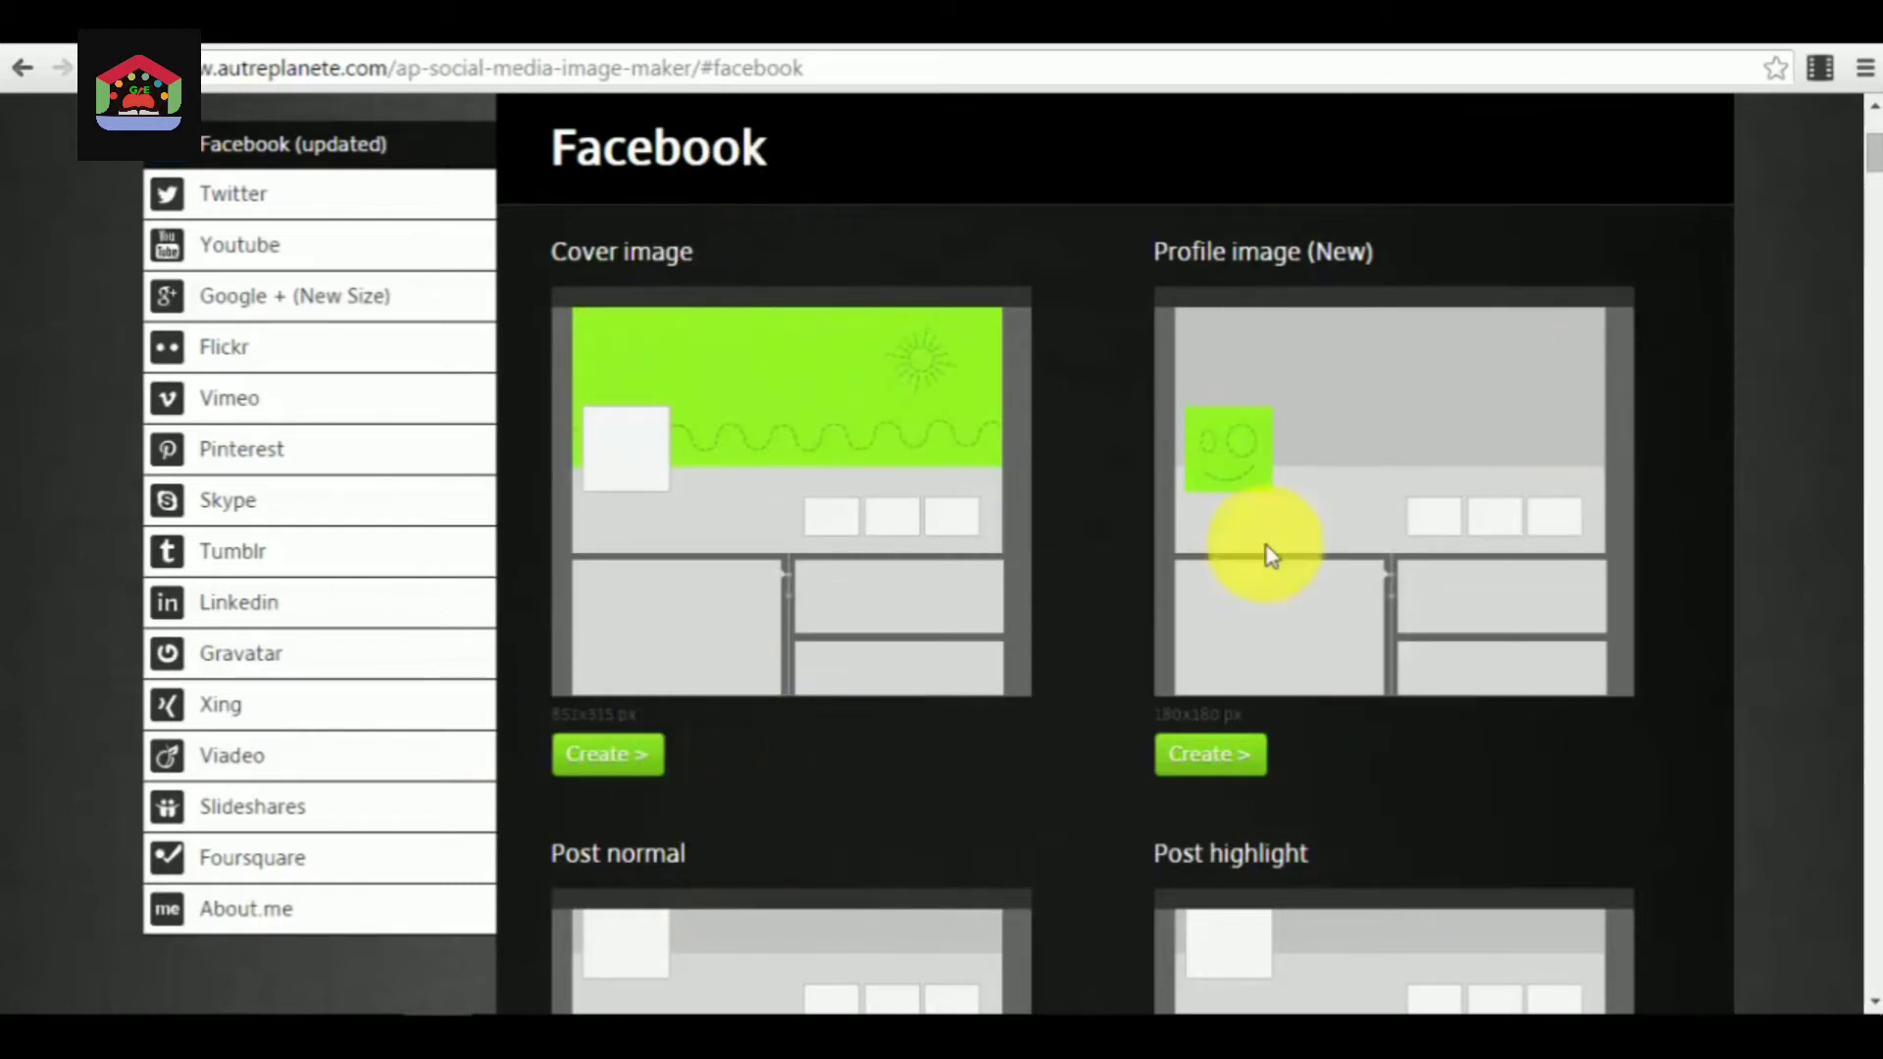
{"action": "scroll", "coordinate": [1511, 667], "scroll_direction": "down", "scroll_amount": 4}
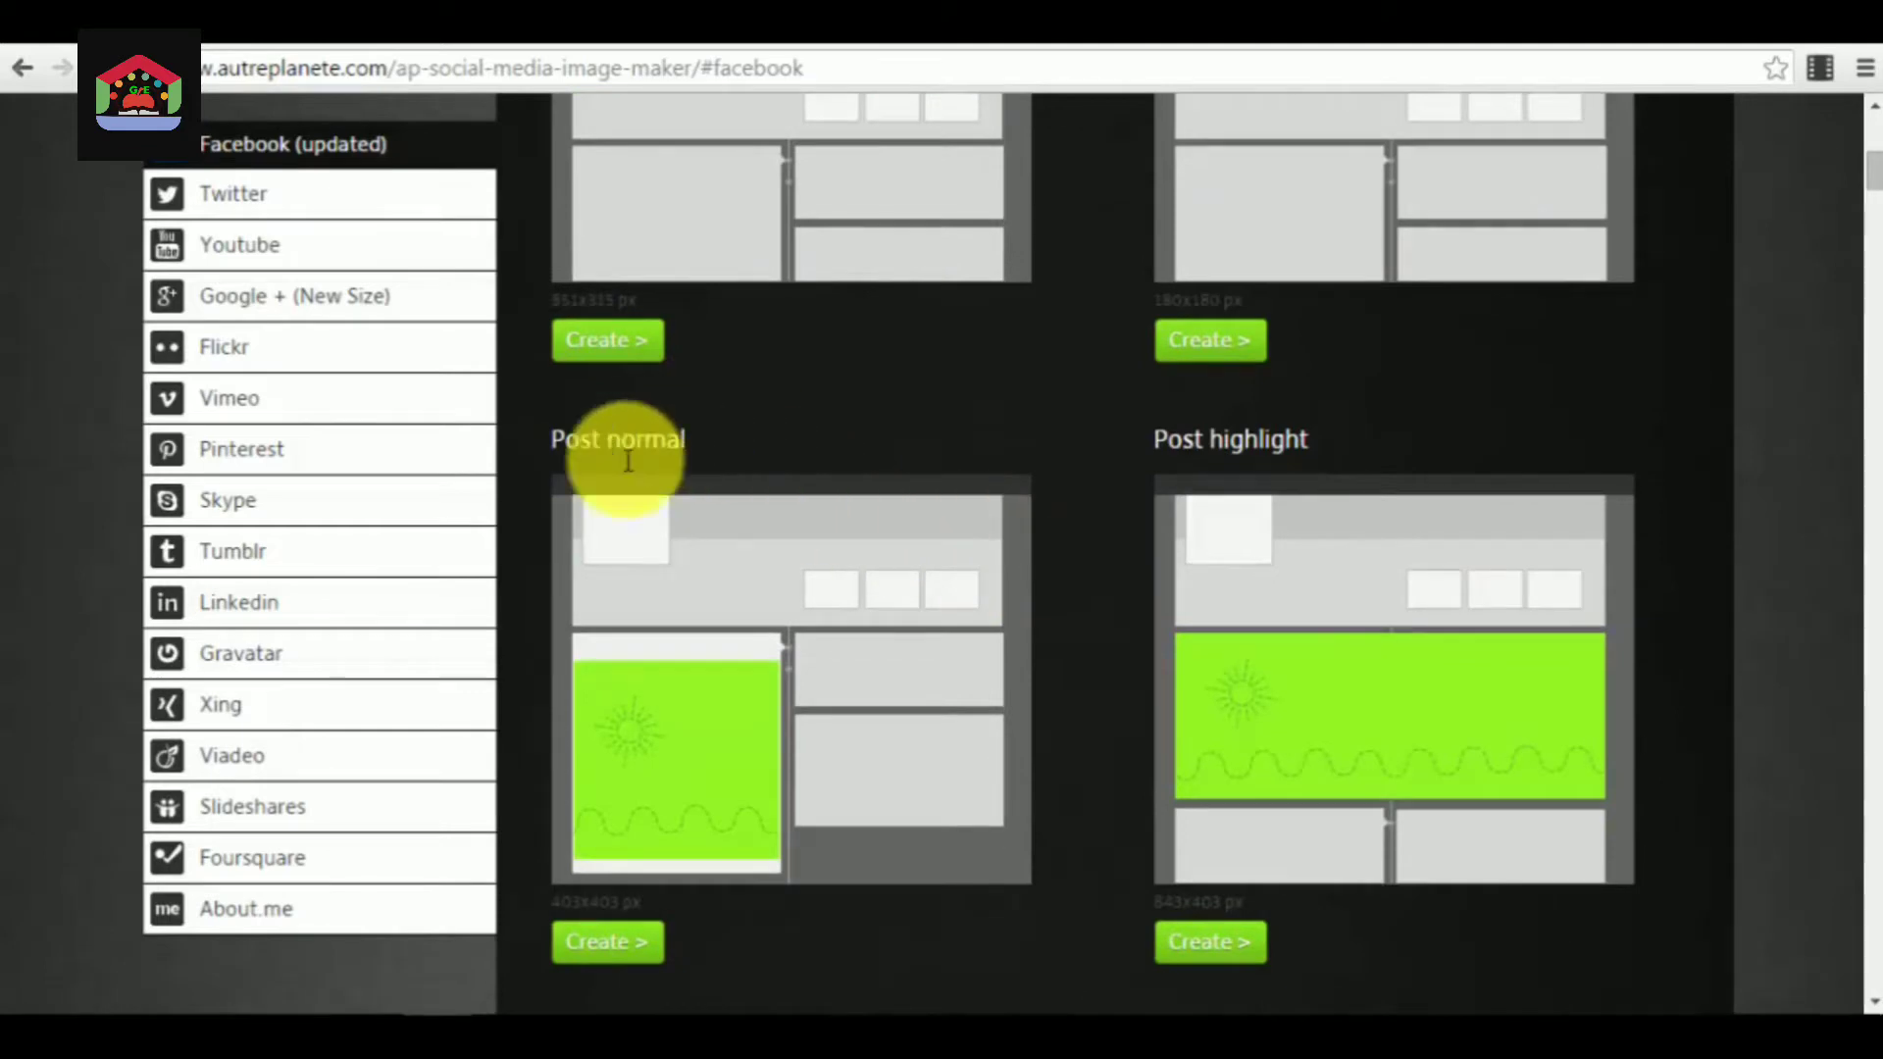
{"action": "scroll", "coordinate": [1510, 751], "scroll_direction": "down", "scroll_amount": 3}
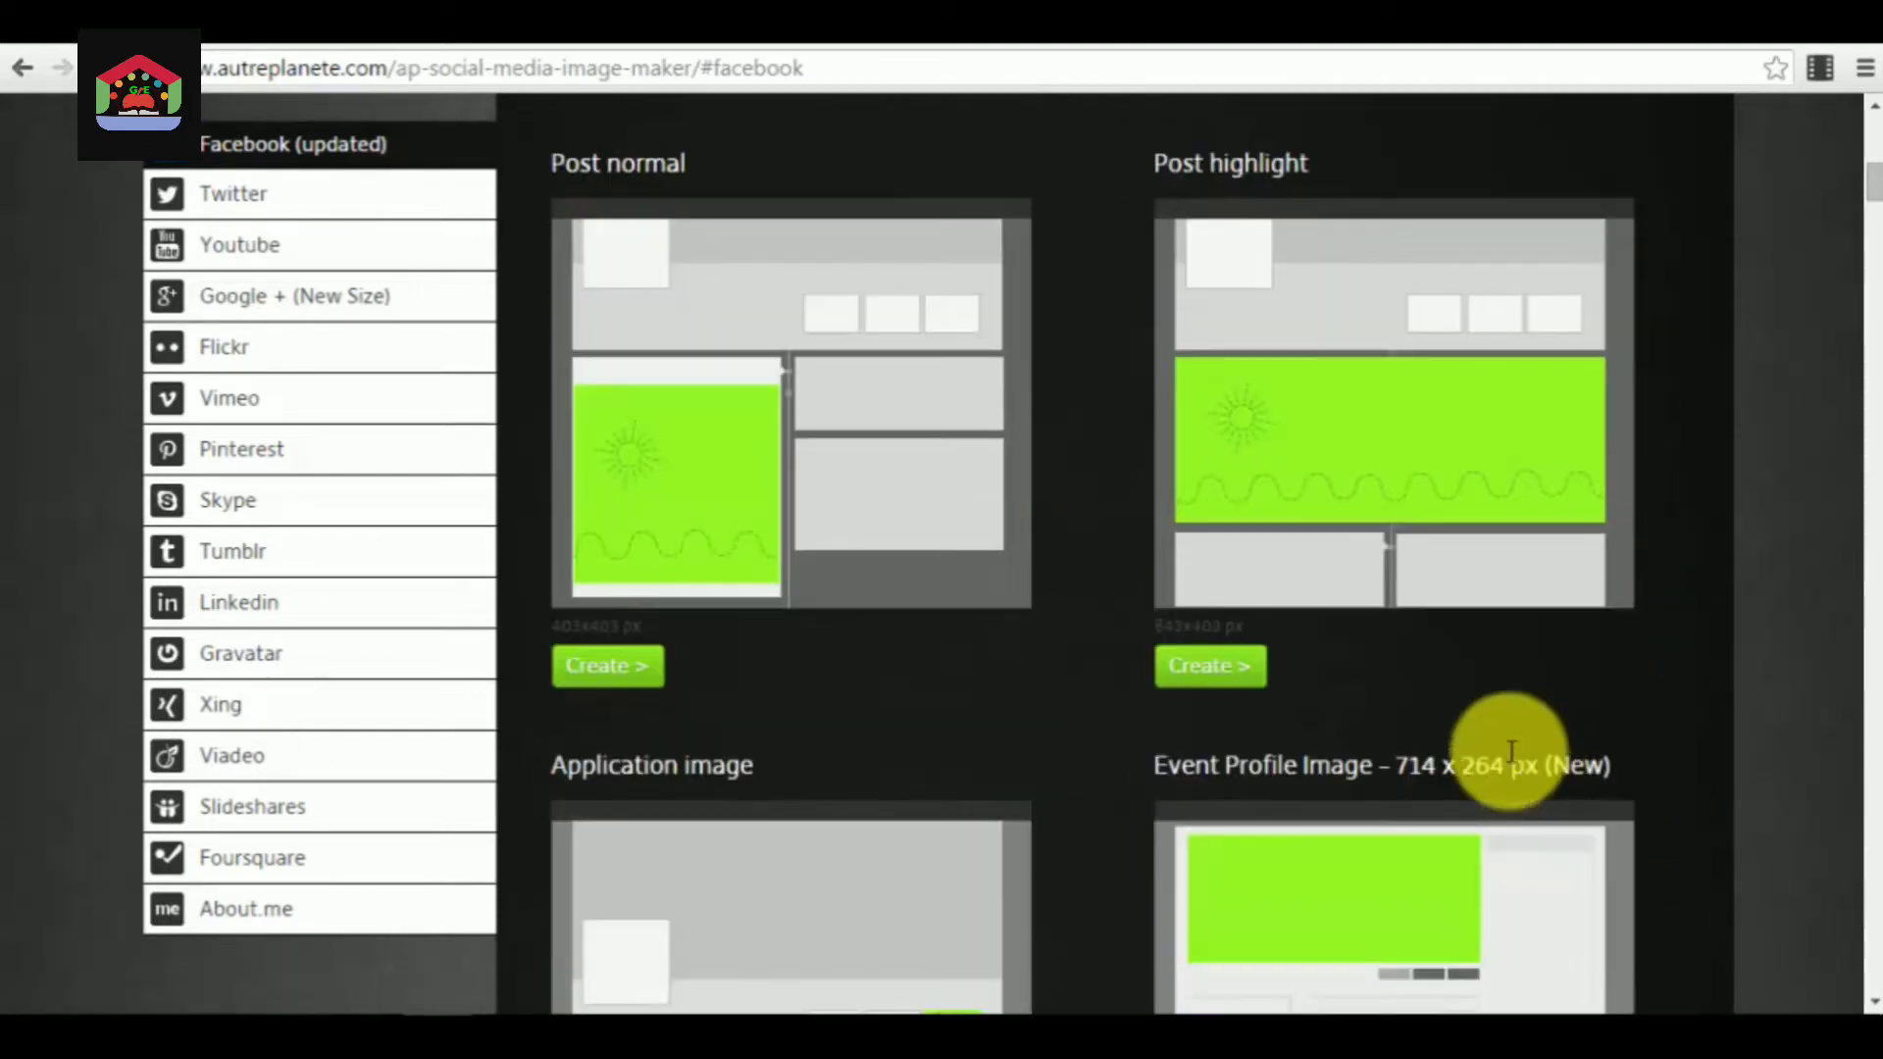
{"action": "scroll", "coordinate": [1314, 648], "scroll_direction": "down", "scroll_amount": 4}
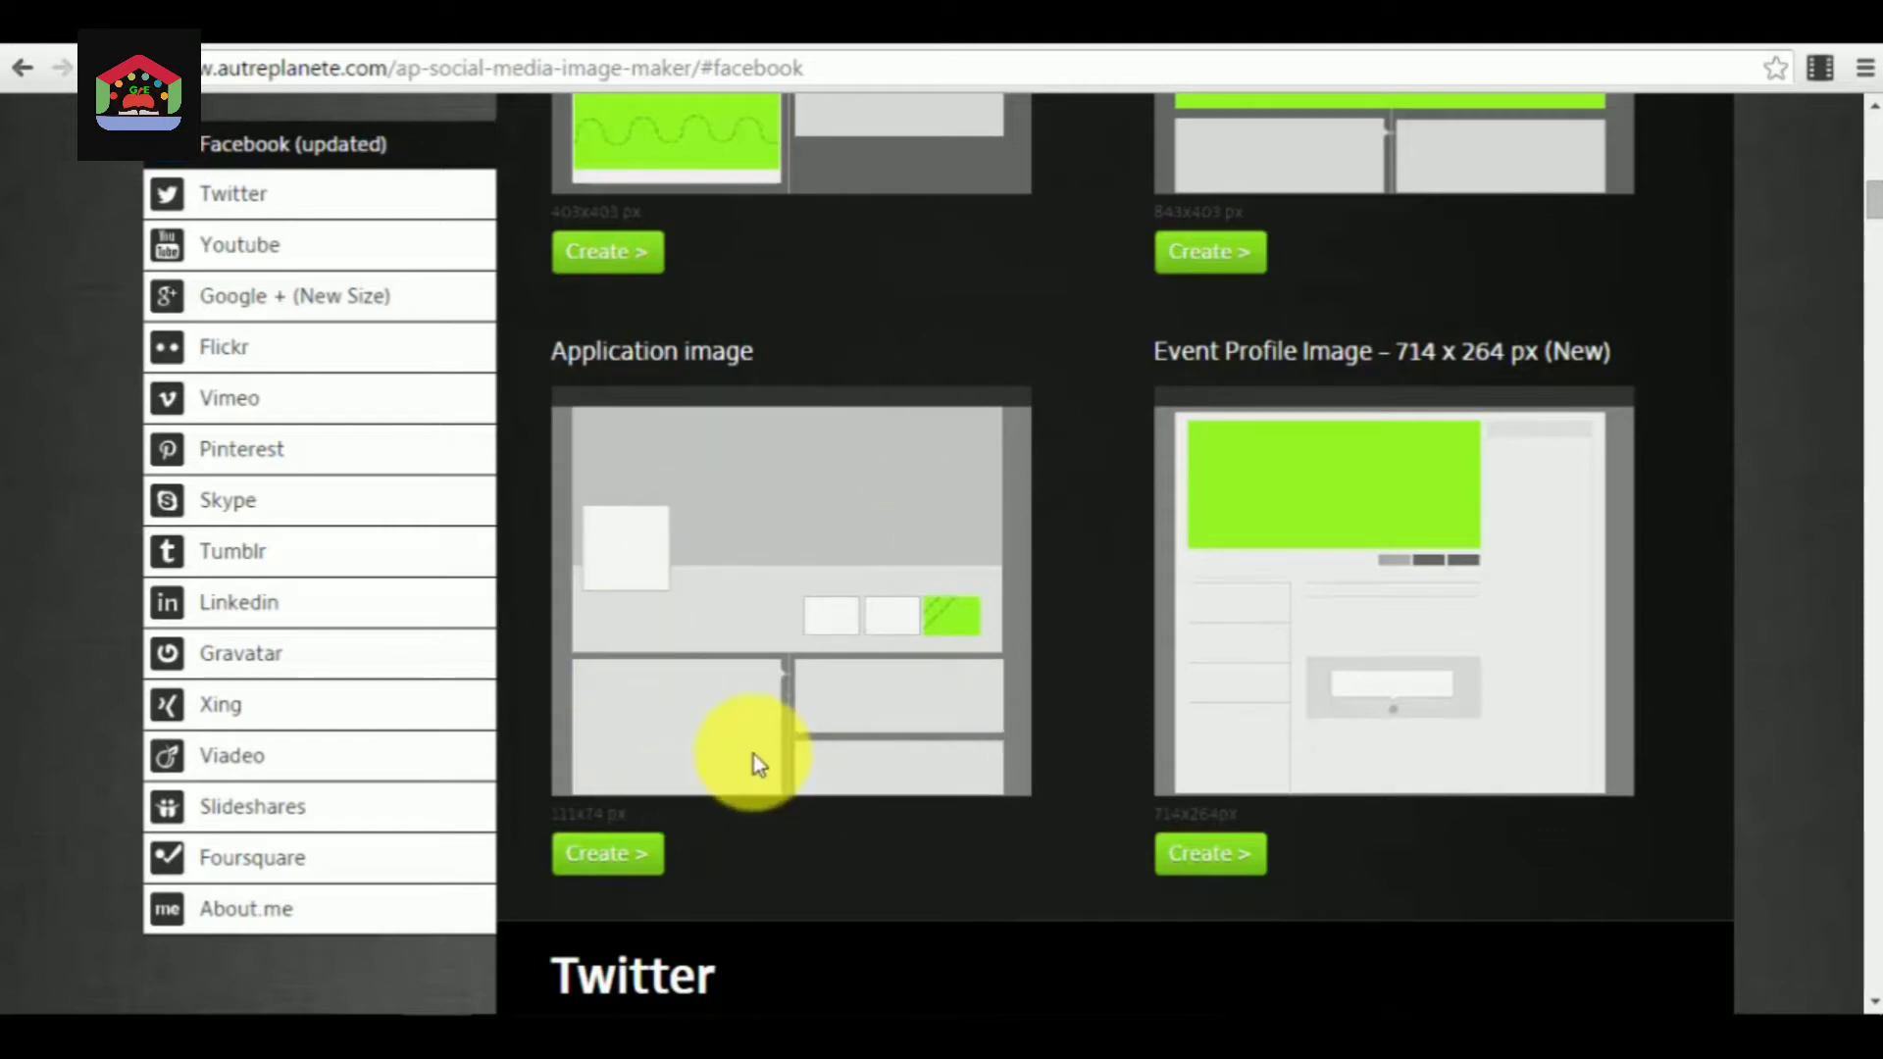
{"action": "scroll", "coordinate": [753, 756], "scroll_direction": "up", "scroll_amount": 10}
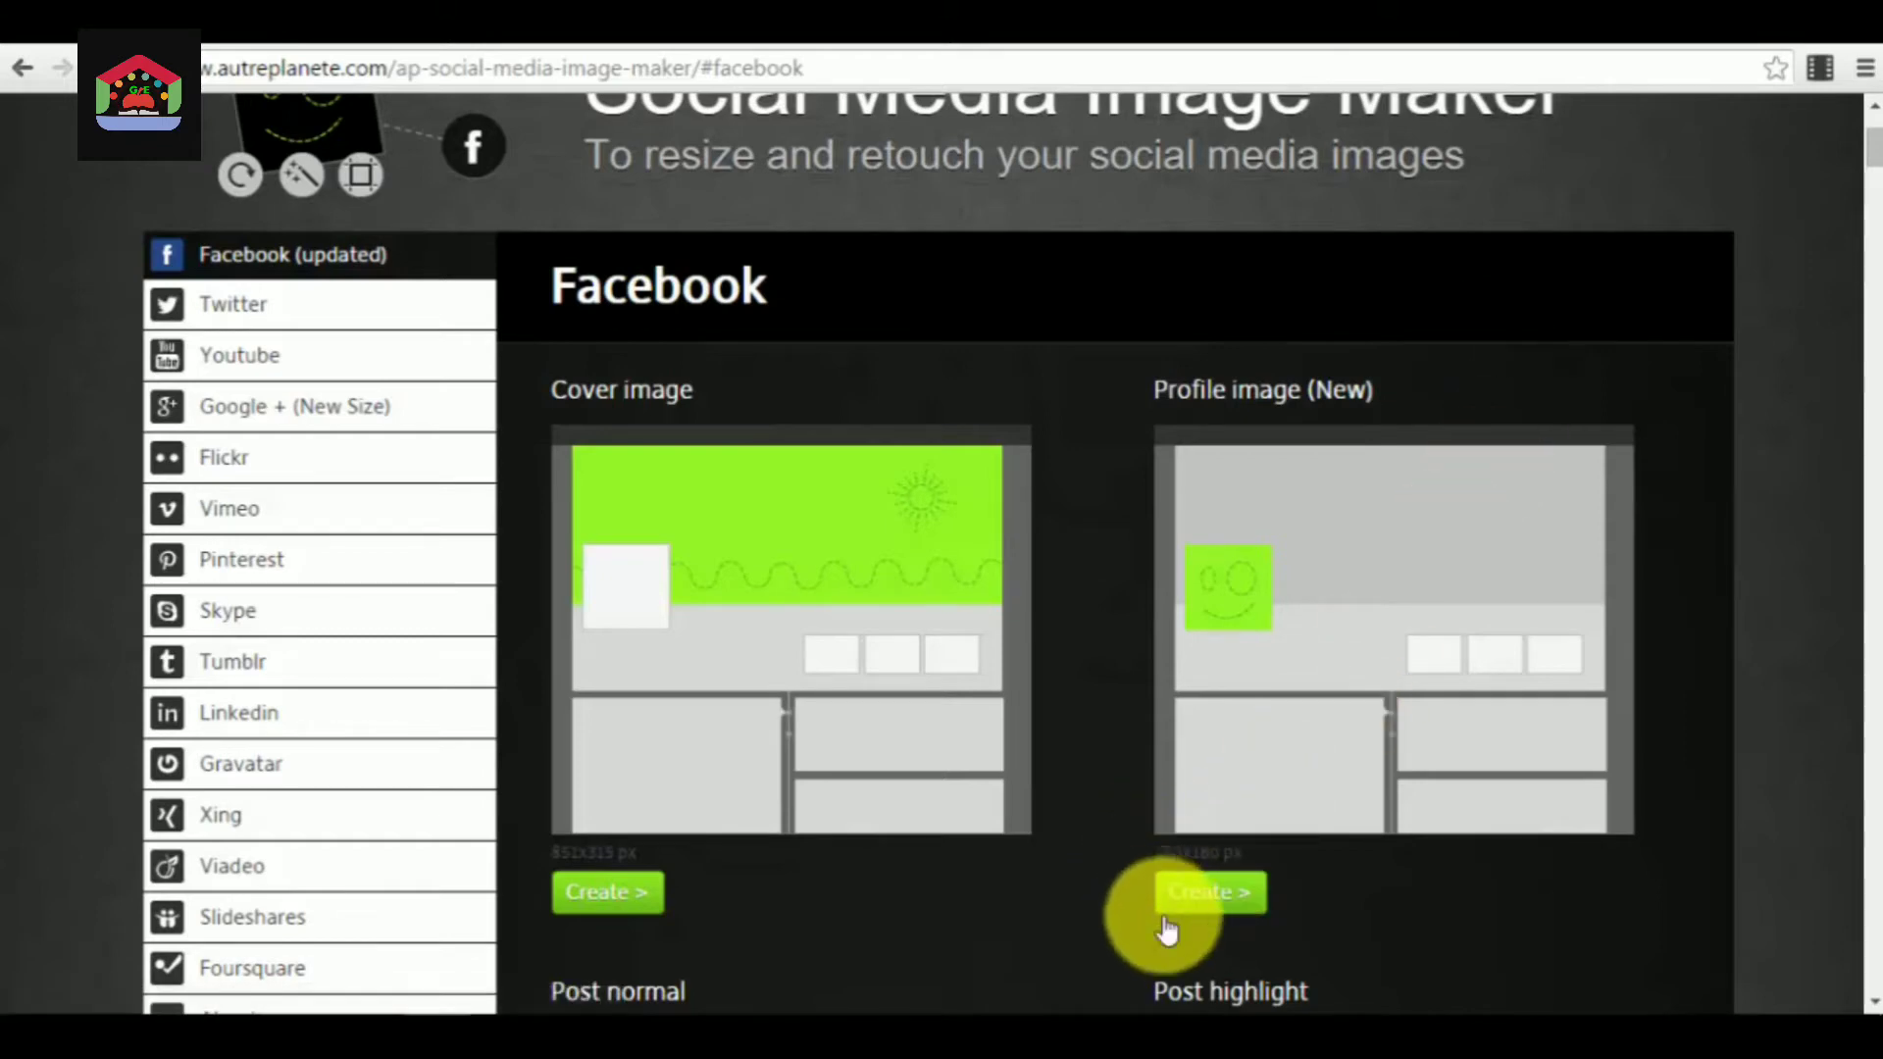
- Create a Facebook profile image from the crossed-arms portrait of the long-haired woman in Downloads, and apply the default square crop
{"action": "left_click", "coordinate": [1235, 919]}
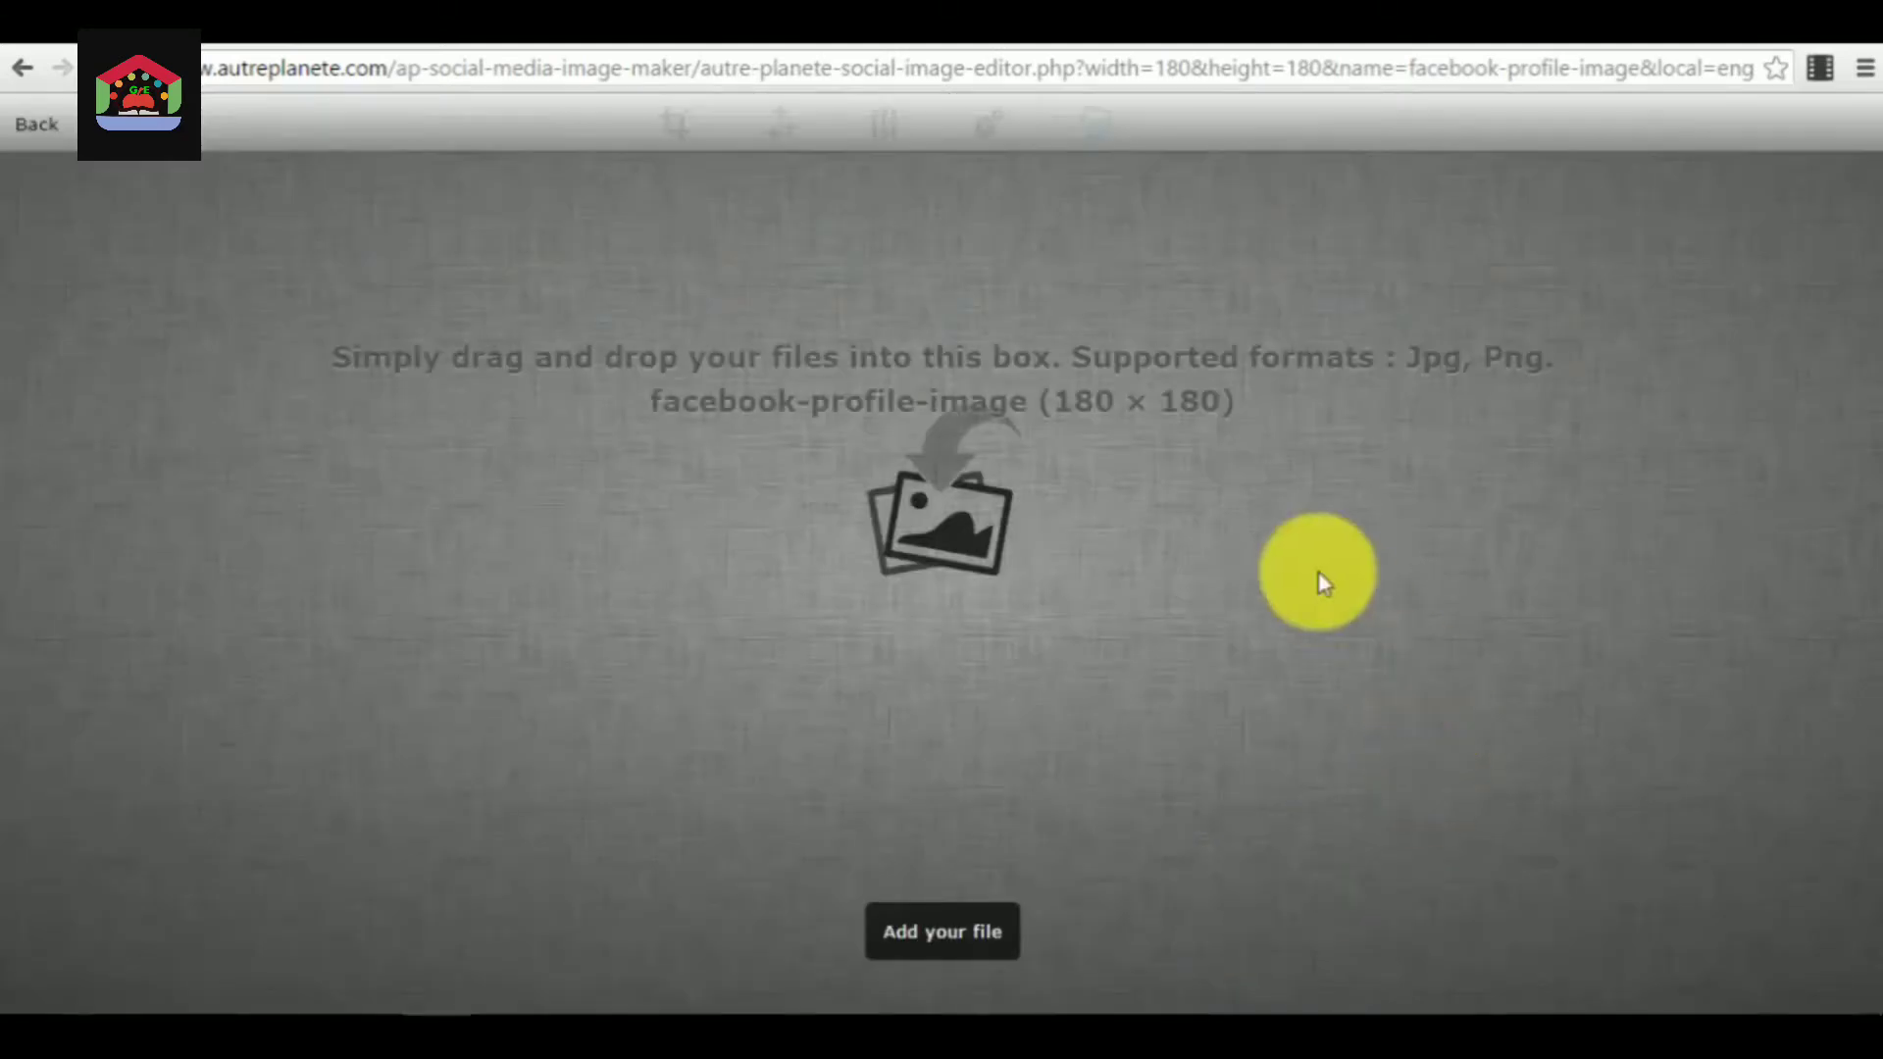
{"action": "left_click", "coordinate": [951, 954]}
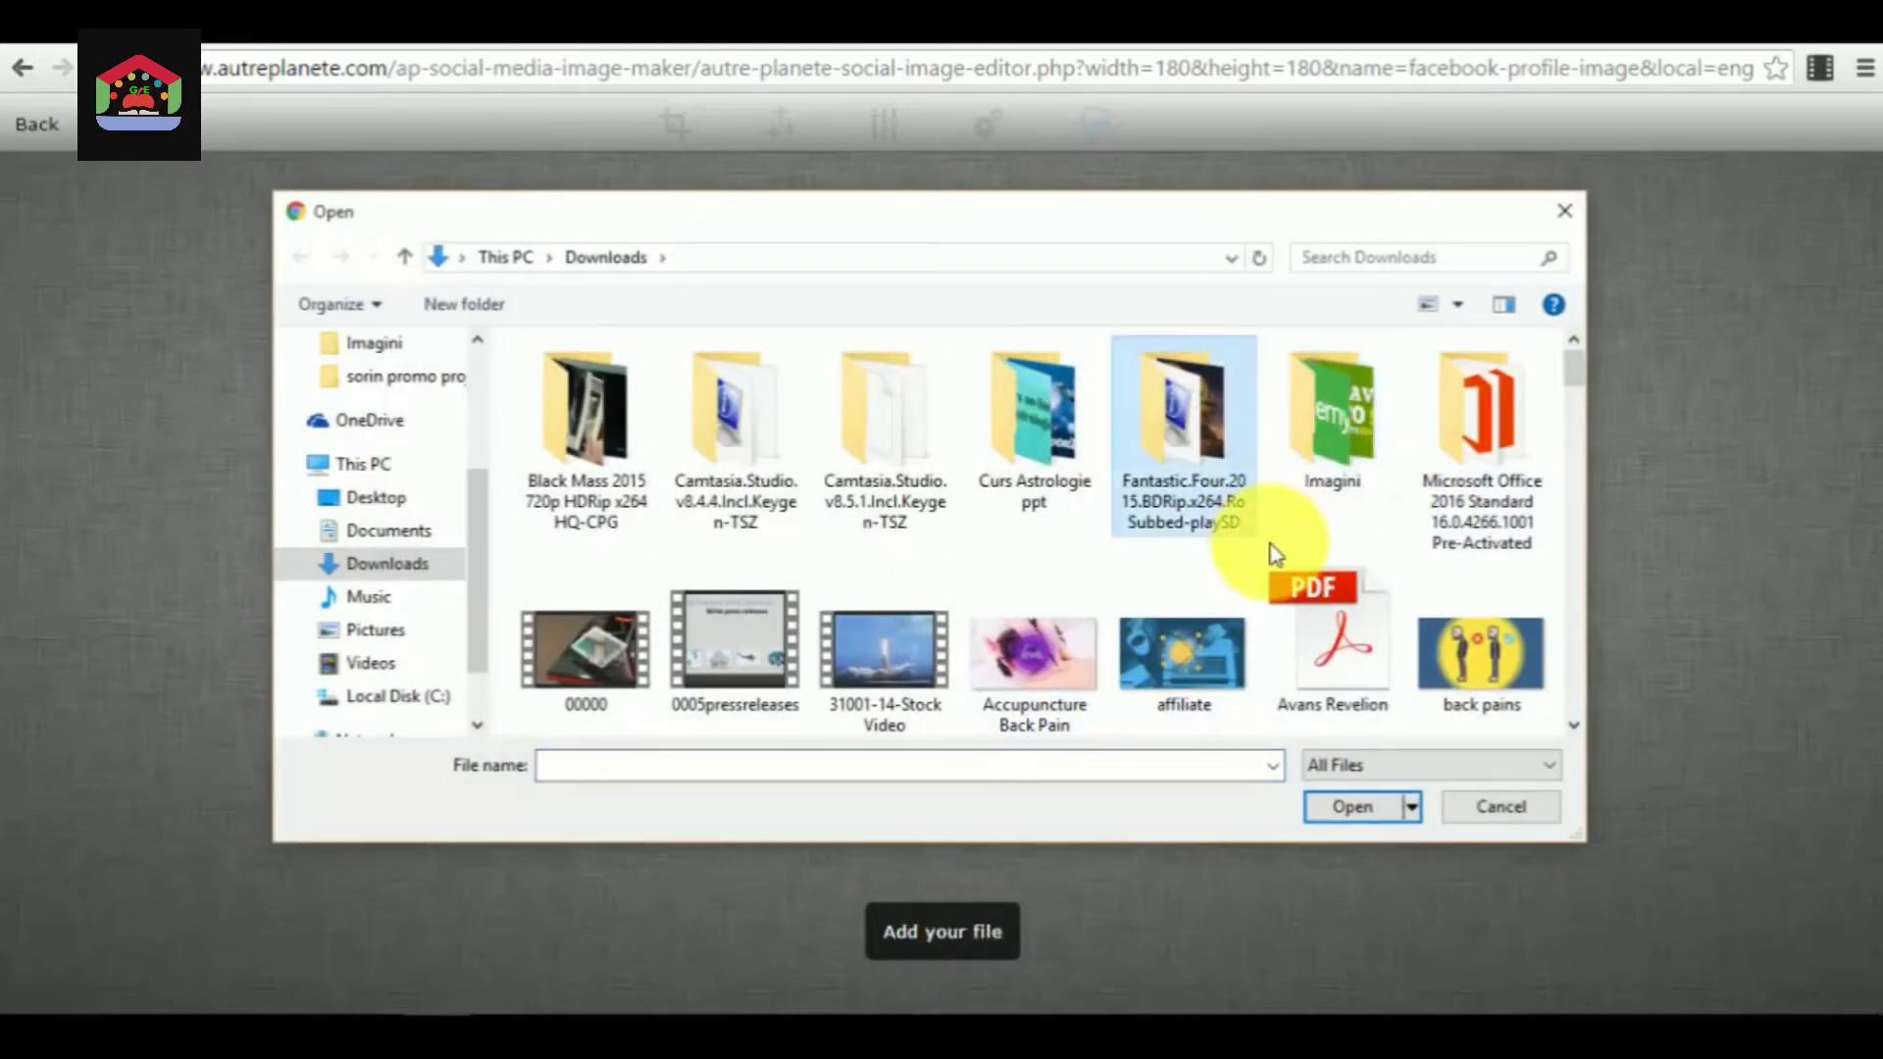
{"action": "scroll", "coordinate": [1265, 551], "scroll_direction": "down", "scroll_amount": 5}
{"action": "scroll", "coordinate": [1277, 554], "scroll_direction": "down", "scroll_amount": 5}
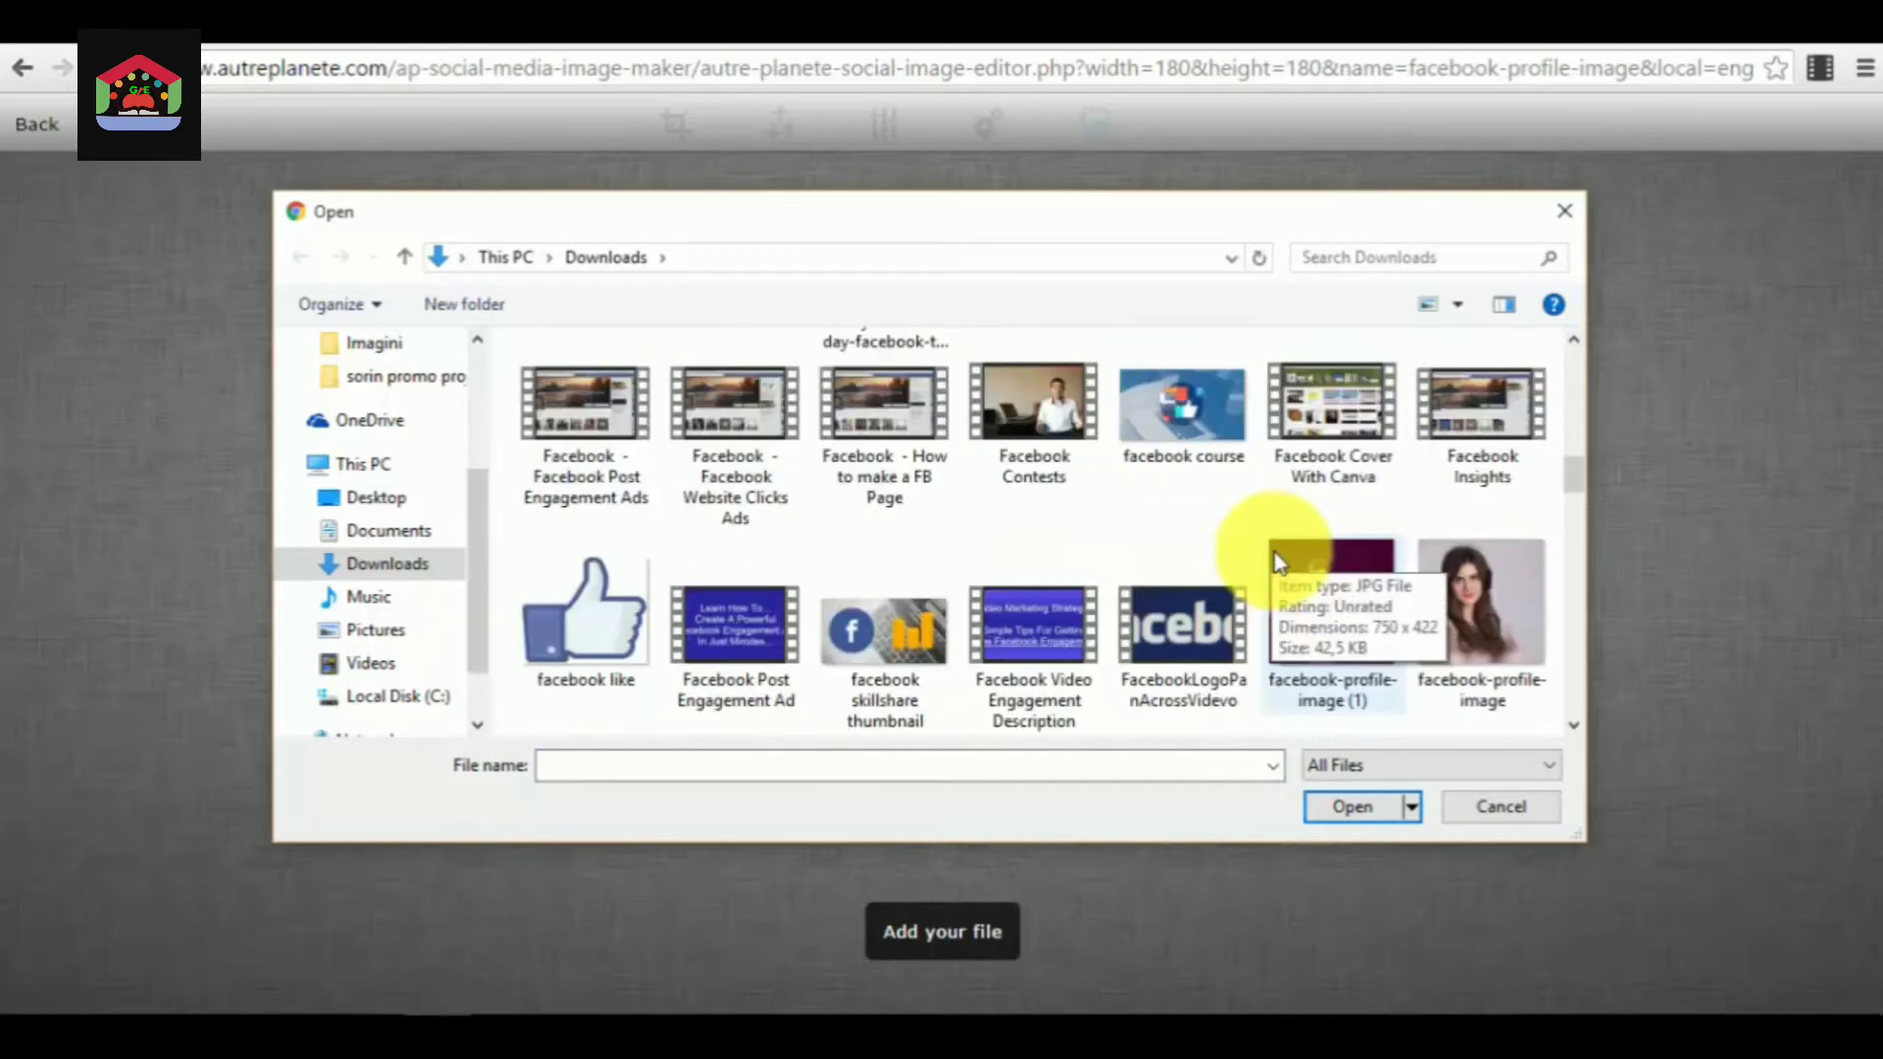
{"action": "scroll", "coordinate": [1393, 637], "scroll_direction": "down", "scroll_amount": 3}
{"action": "scroll", "coordinate": [1353, 647], "scroll_direction": "down", "scroll_amount": 3}
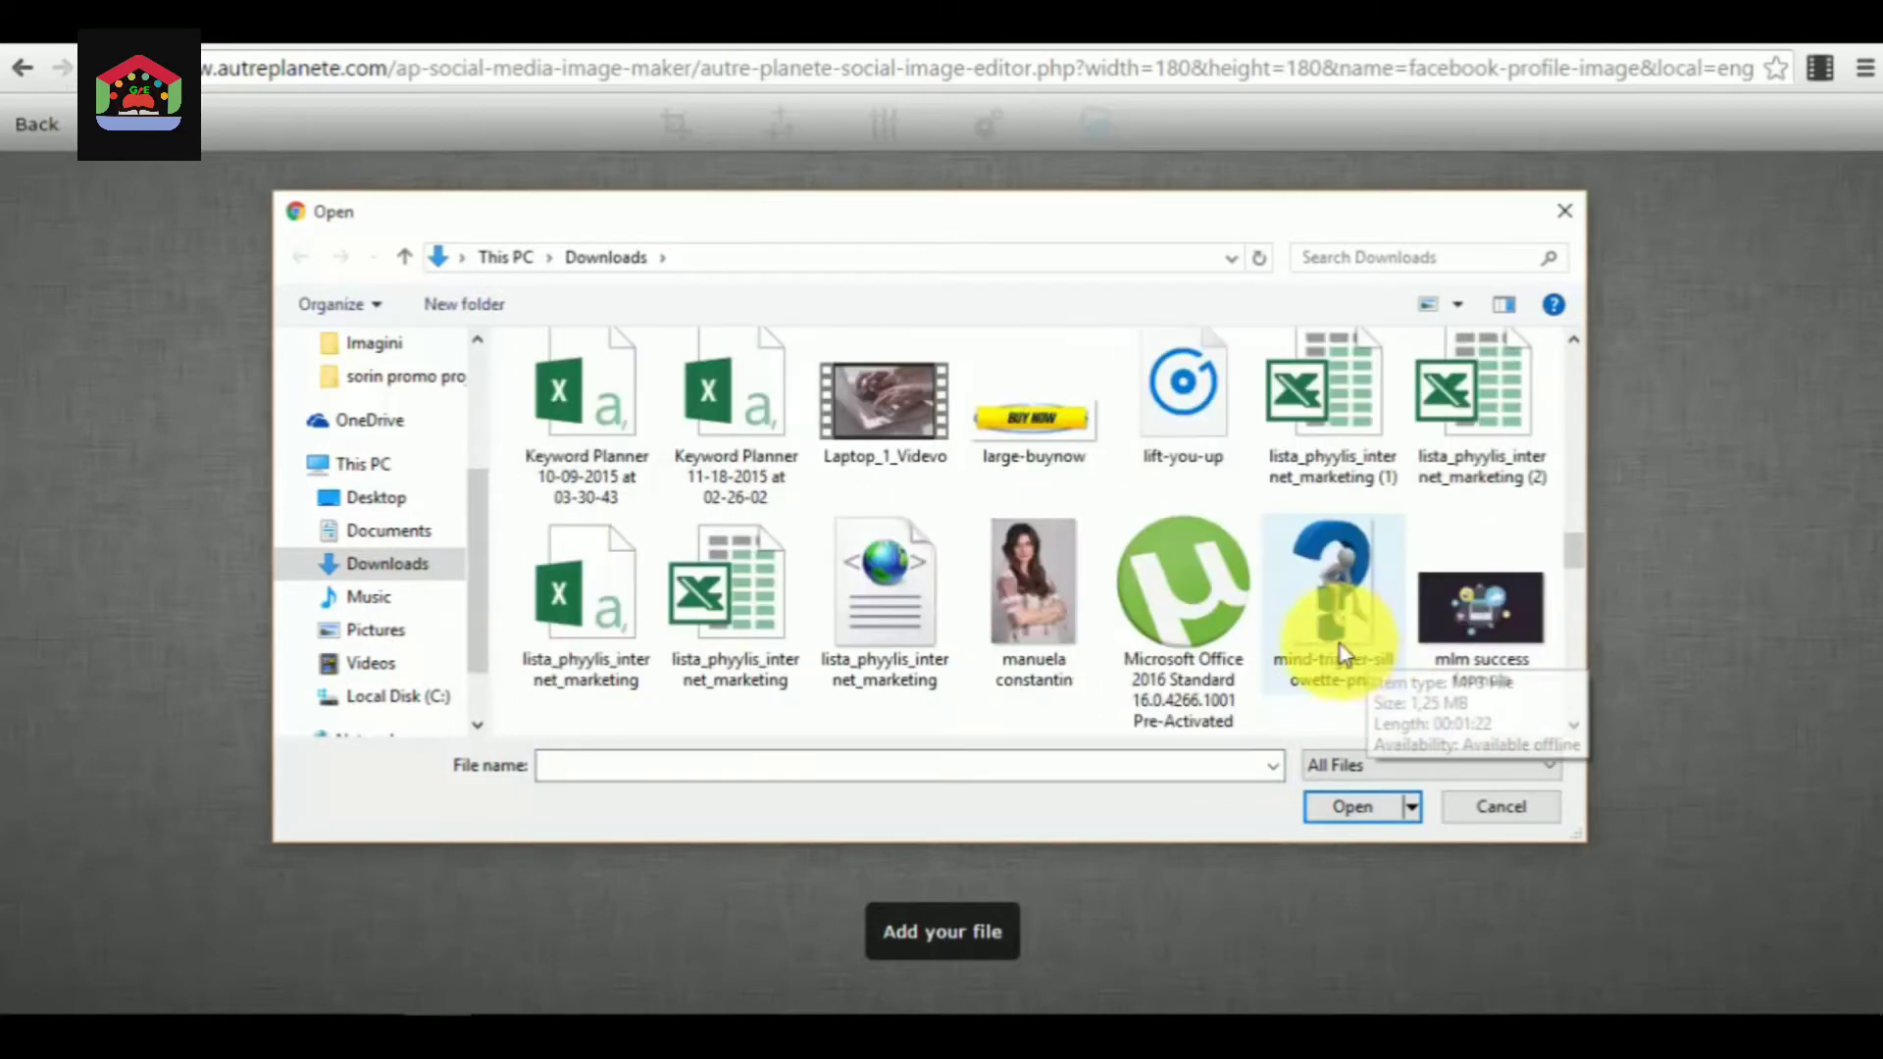
{"action": "left_click", "coordinate": [1034, 598]}
{"action": "left_click", "coordinate": [1354, 809]}
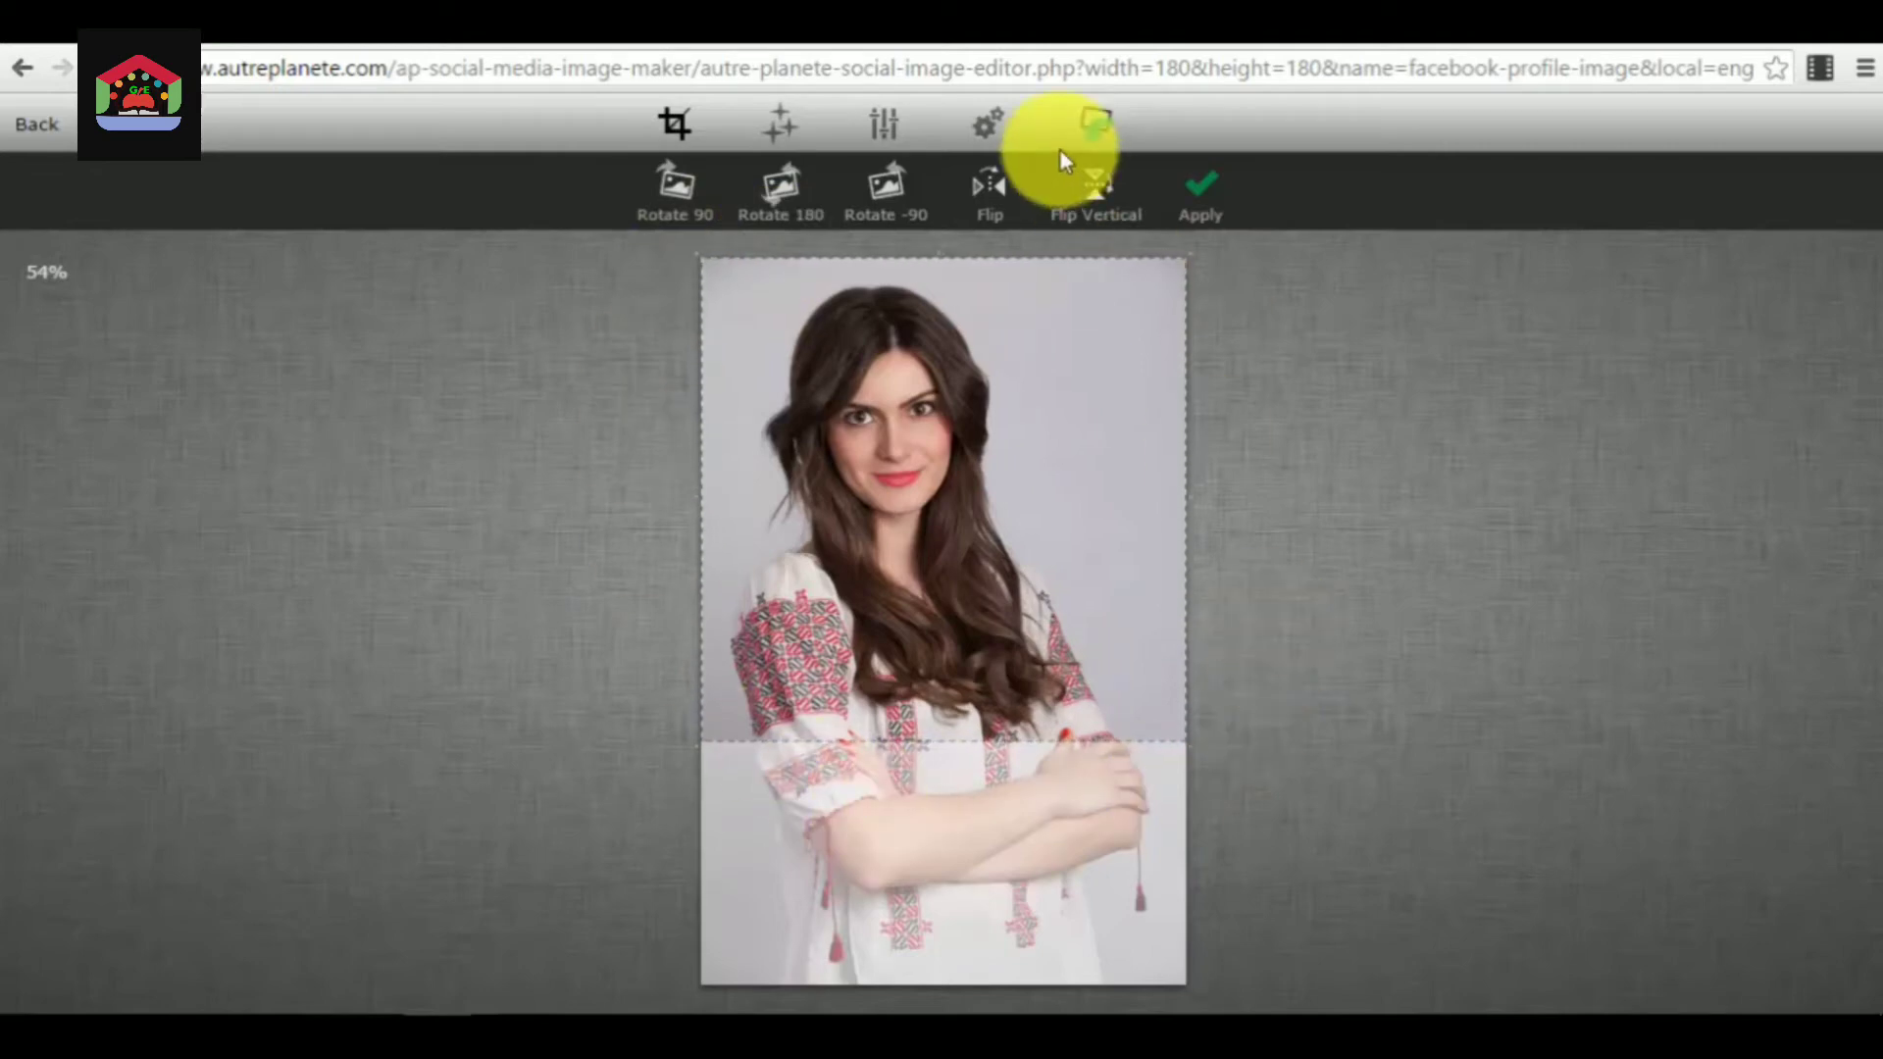
{"action": "left_click", "coordinate": [1201, 204]}
- Try several preset filters on the cropped portrait, including Wild West, Mr Spock and Woodstock
{"action": "left_click", "coordinate": [776, 125]}
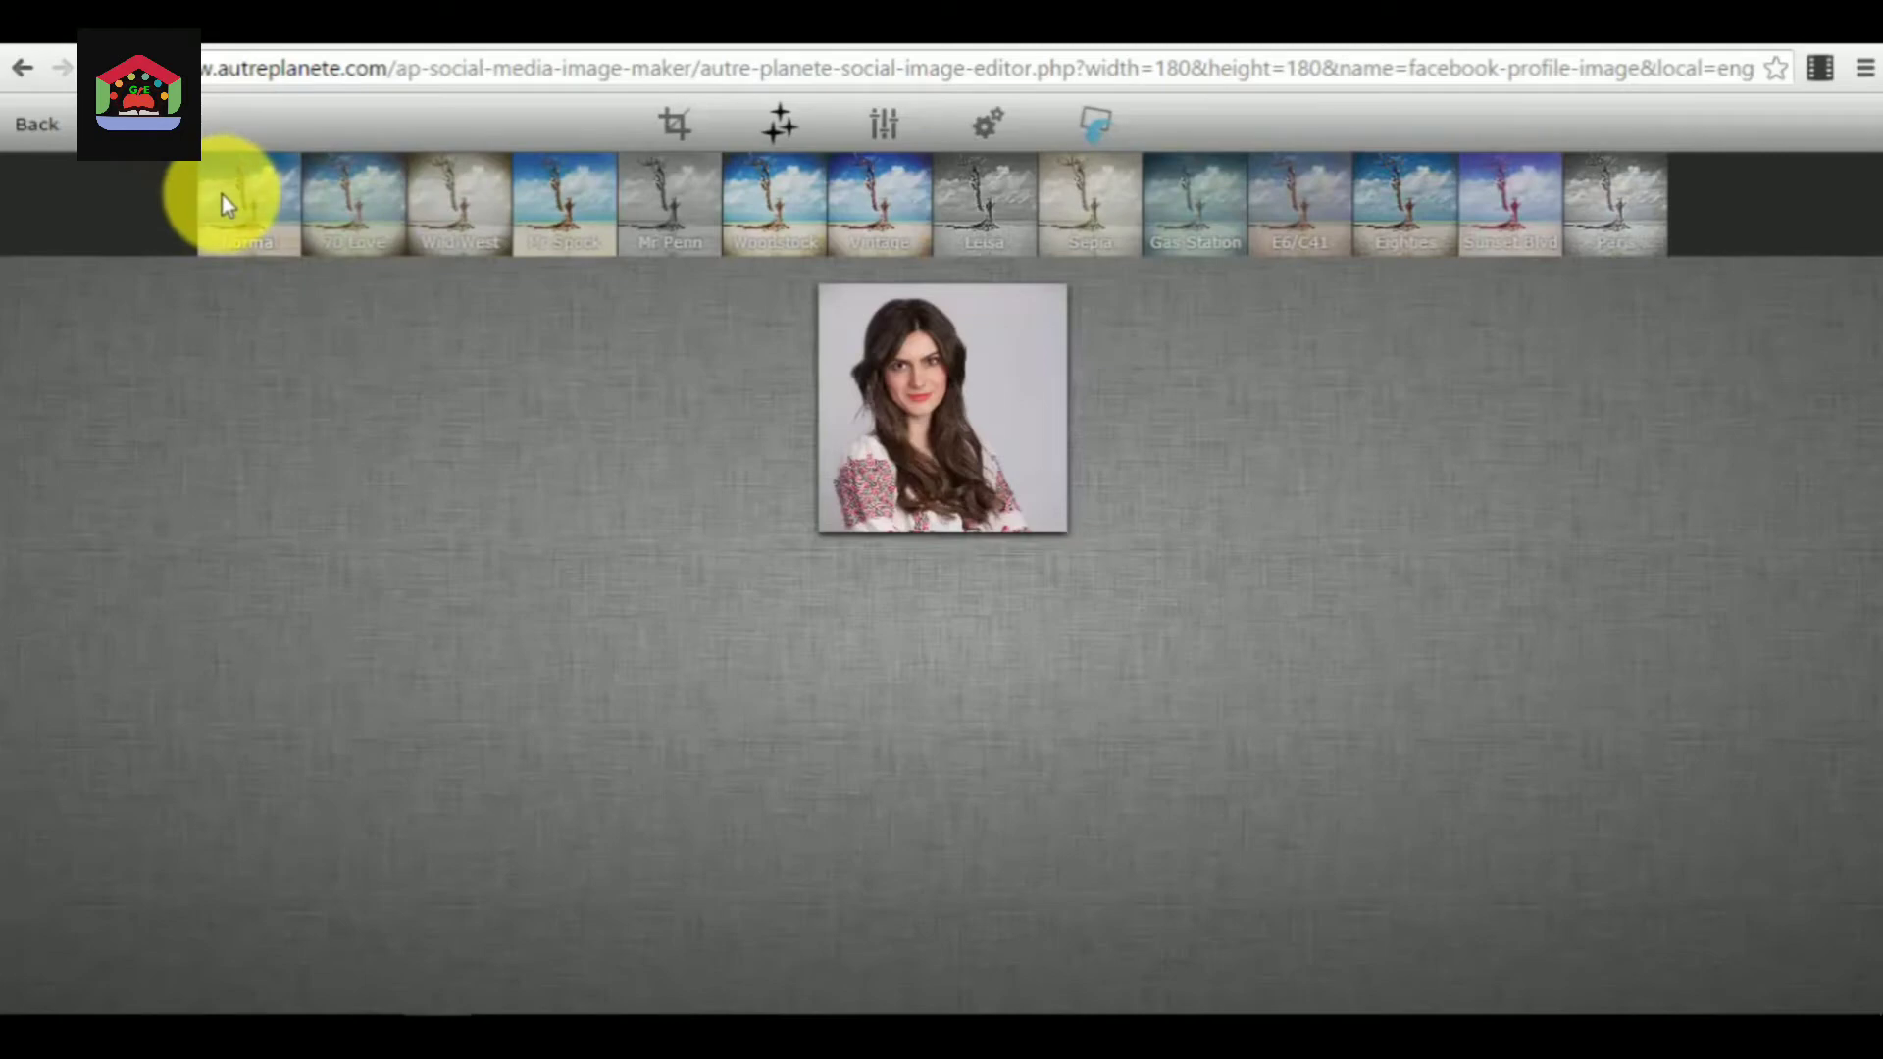
{"action": "left_click", "coordinate": [436, 208]}
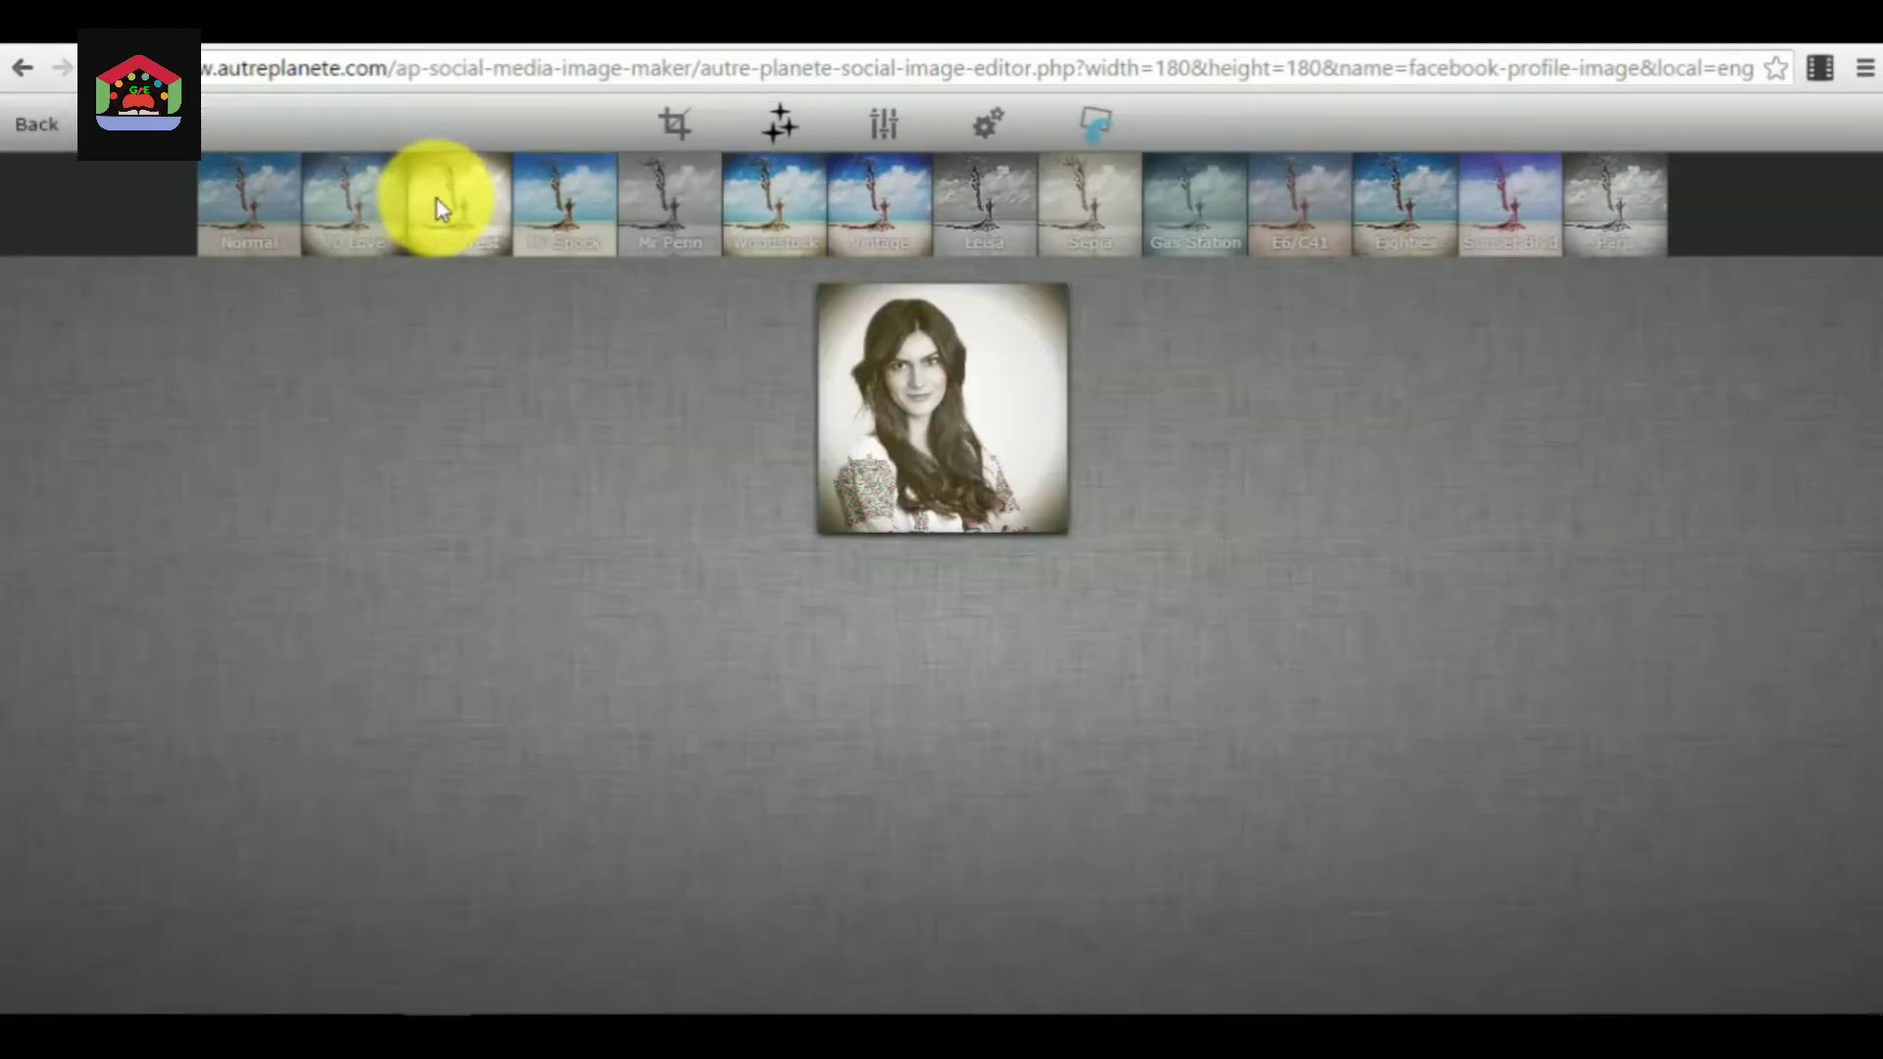
{"action": "left_click", "coordinate": [354, 209]}
{"action": "left_click", "coordinate": [549, 206]}
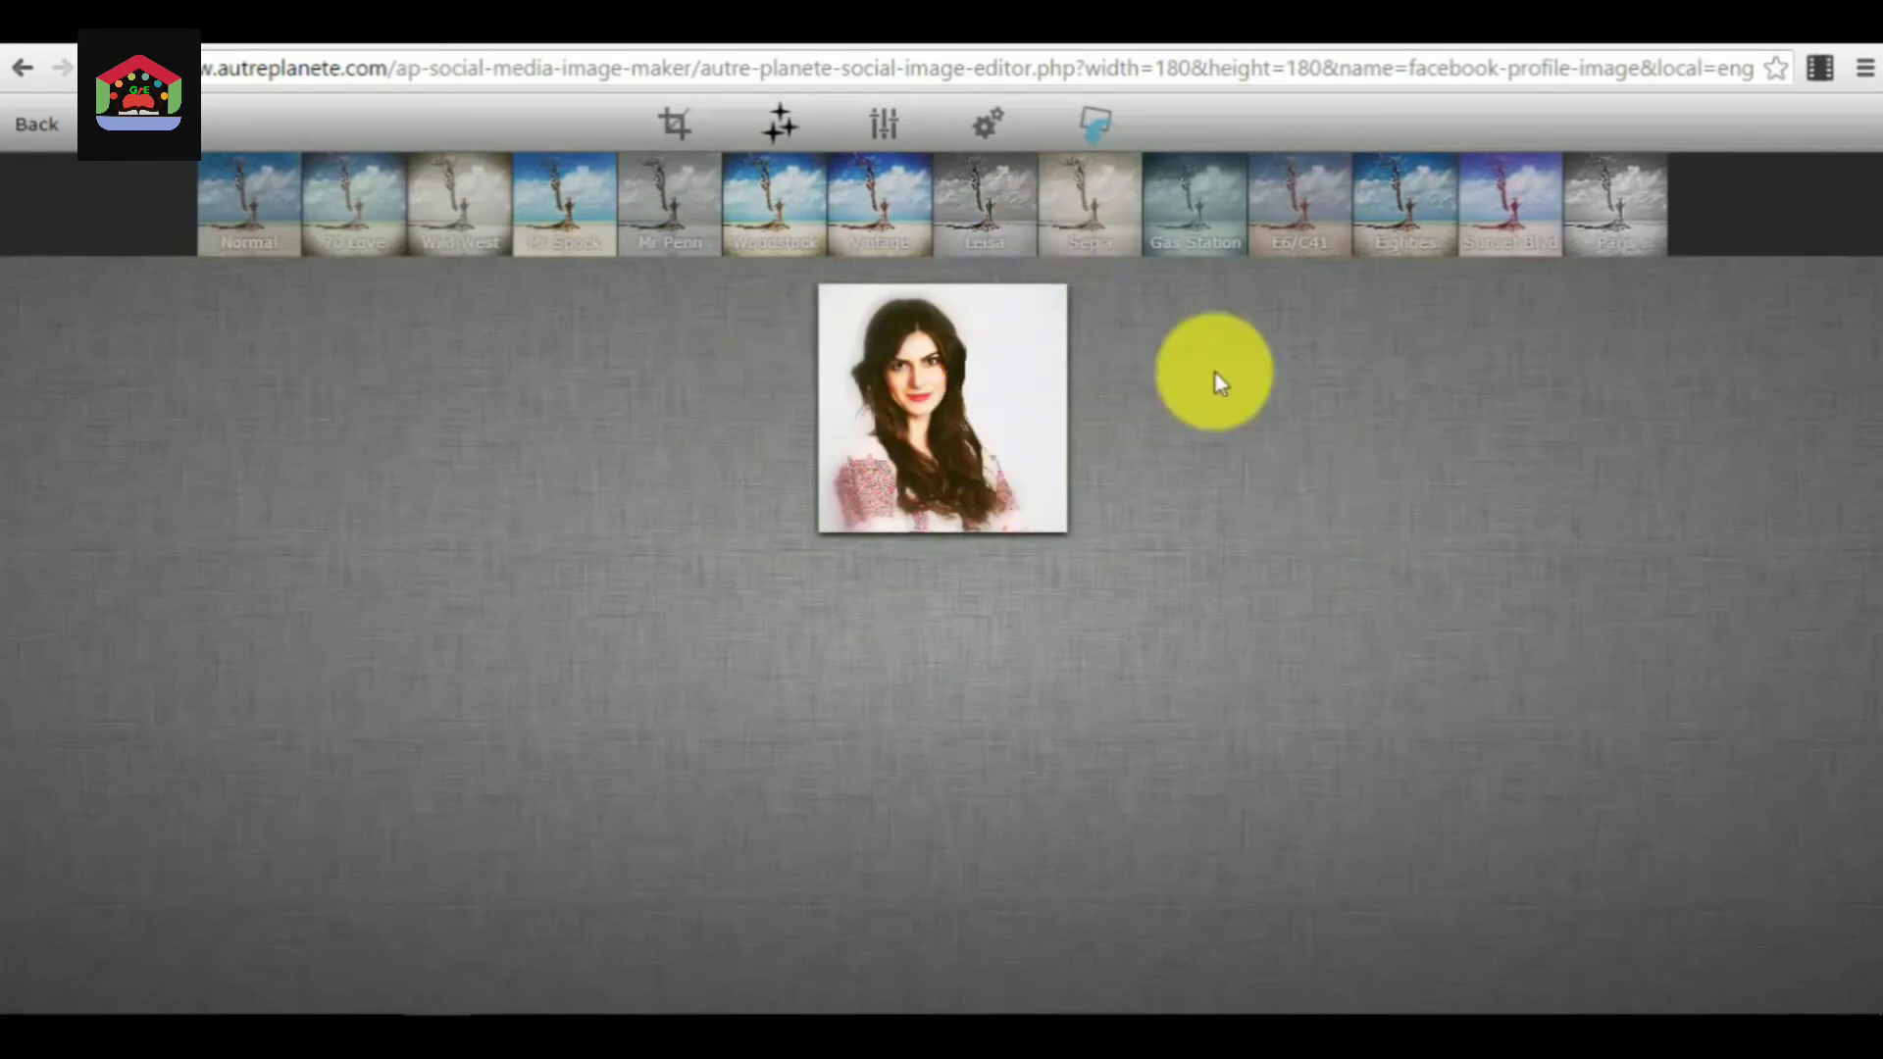
{"action": "left_click", "coordinate": [793, 203]}
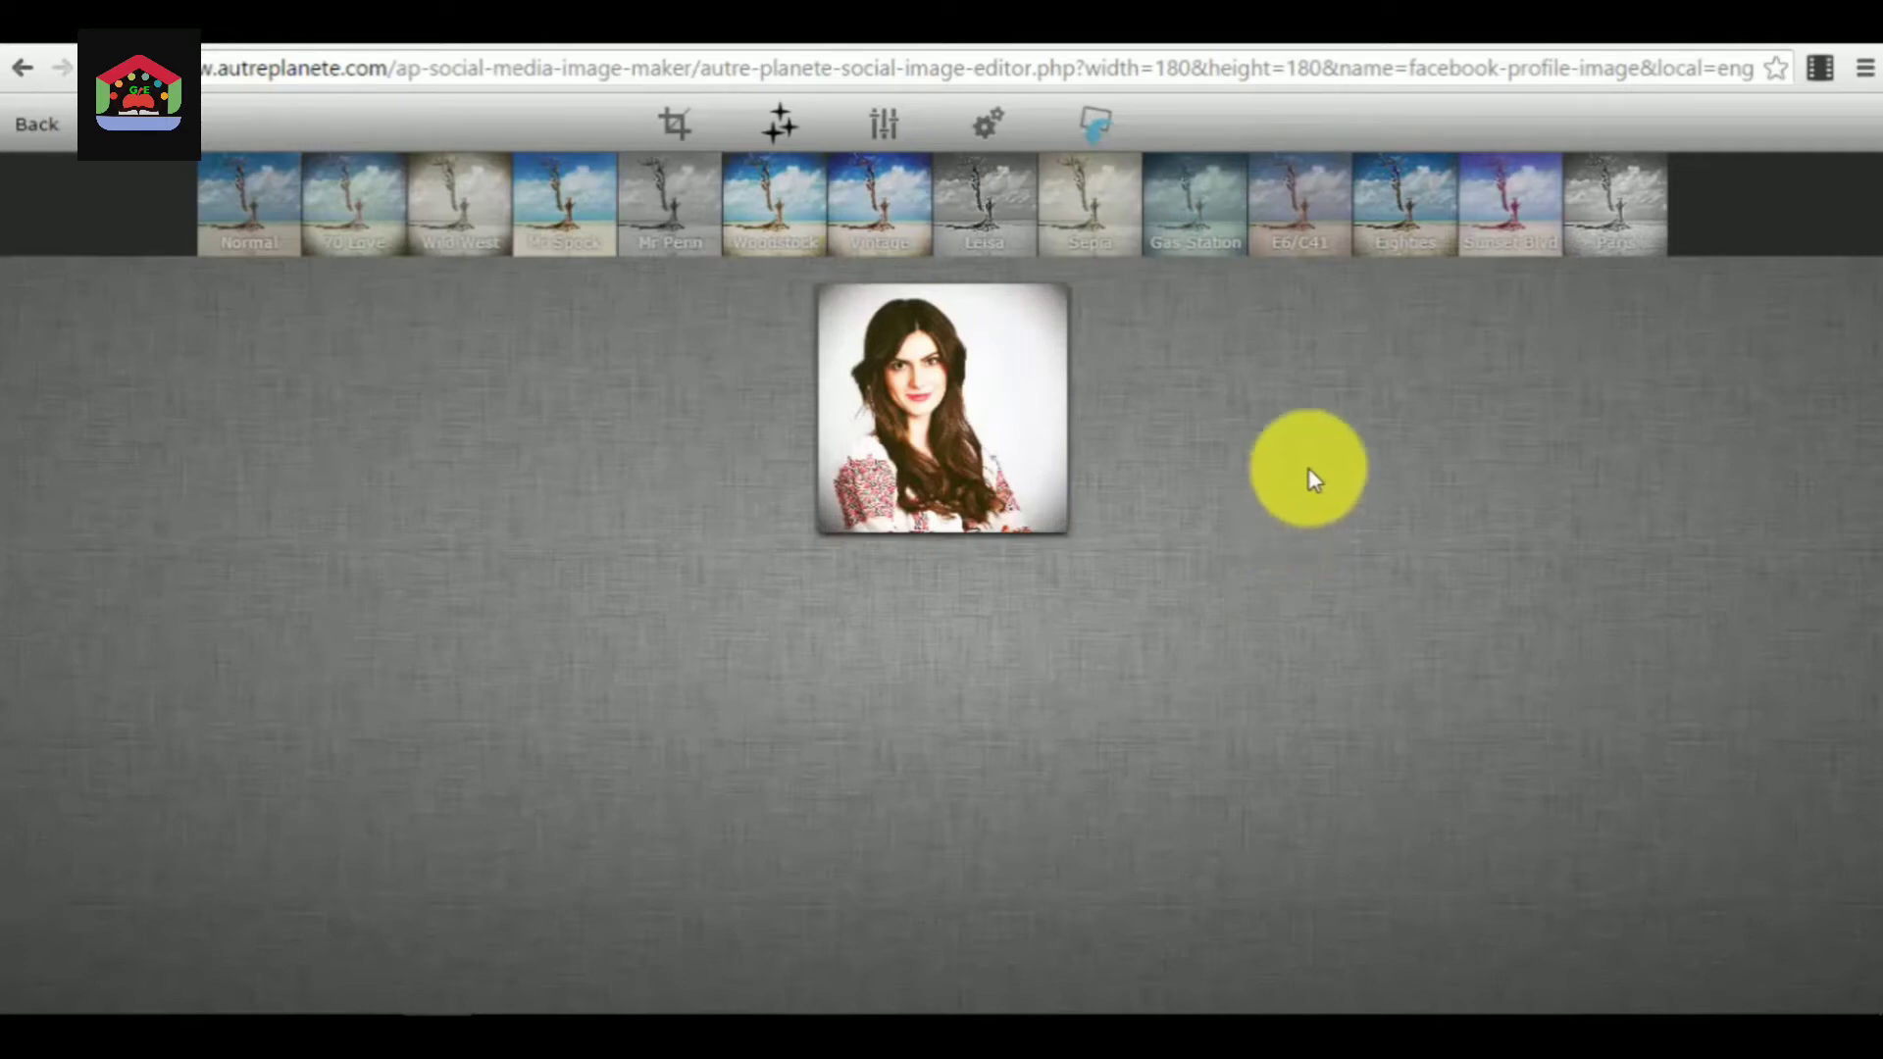
- Choose the Eighties filter for the portrait and apply the effect
{"action": "left_click", "coordinate": [1417, 208]}
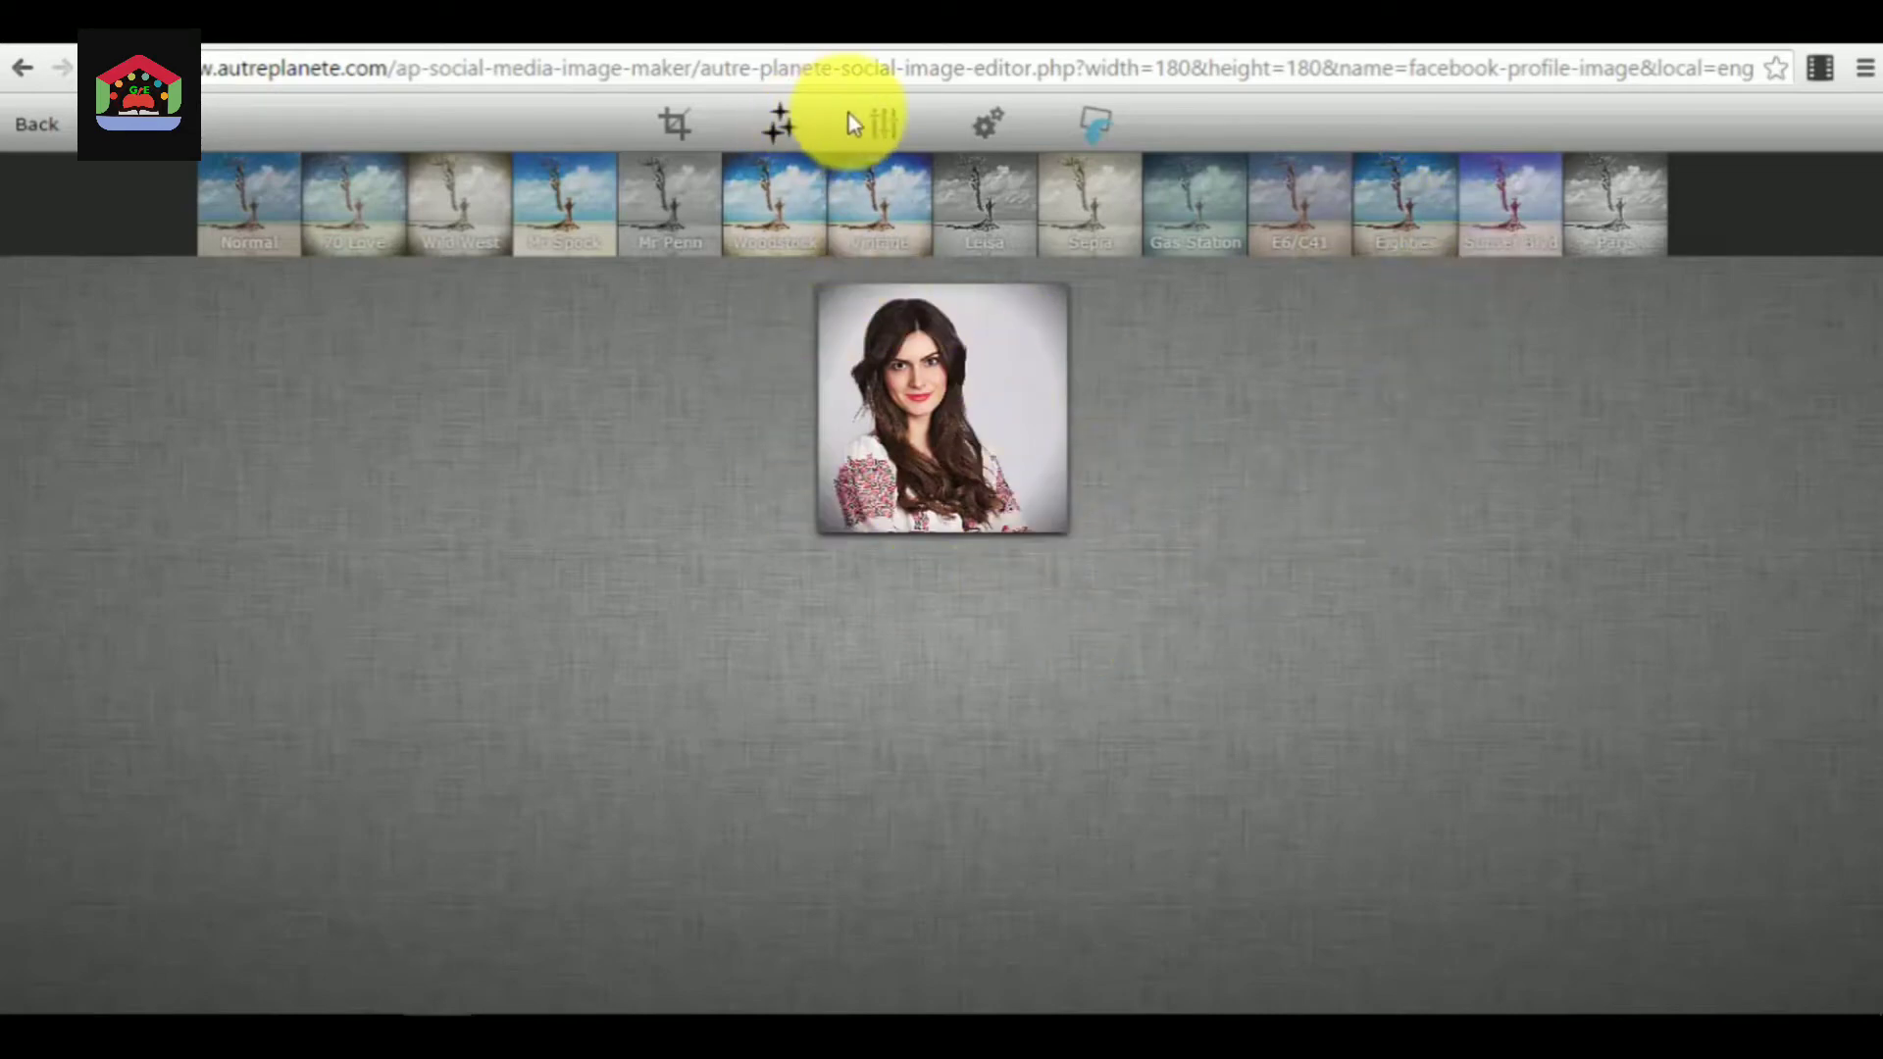
{"action": "left_click", "coordinate": [881, 120]}
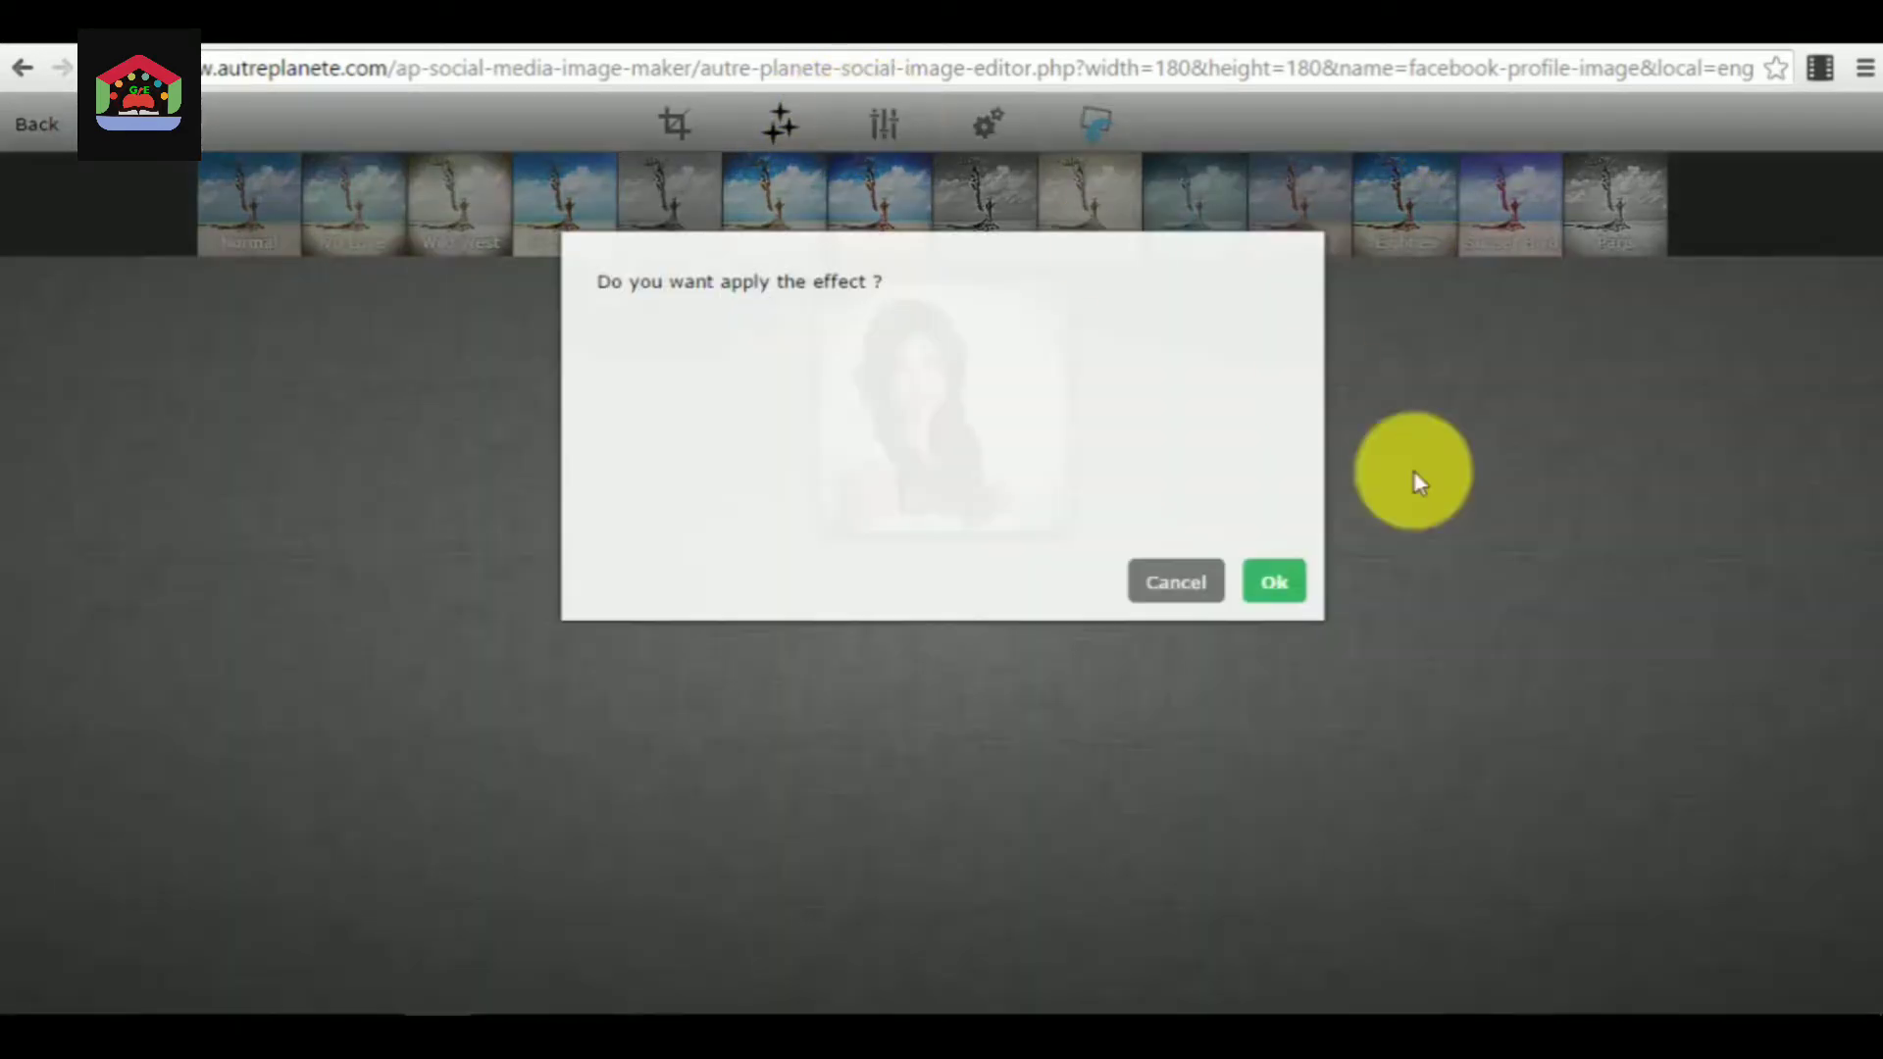
{"action": "left_click", "coordinate": [1287, 593]}
- Try the Sharpen, Blur, Noise, Desaturate, Focus and Focus Line effects on the portrait, and cancel them
{"action": "left_click", "coordinate": [893, 125]}
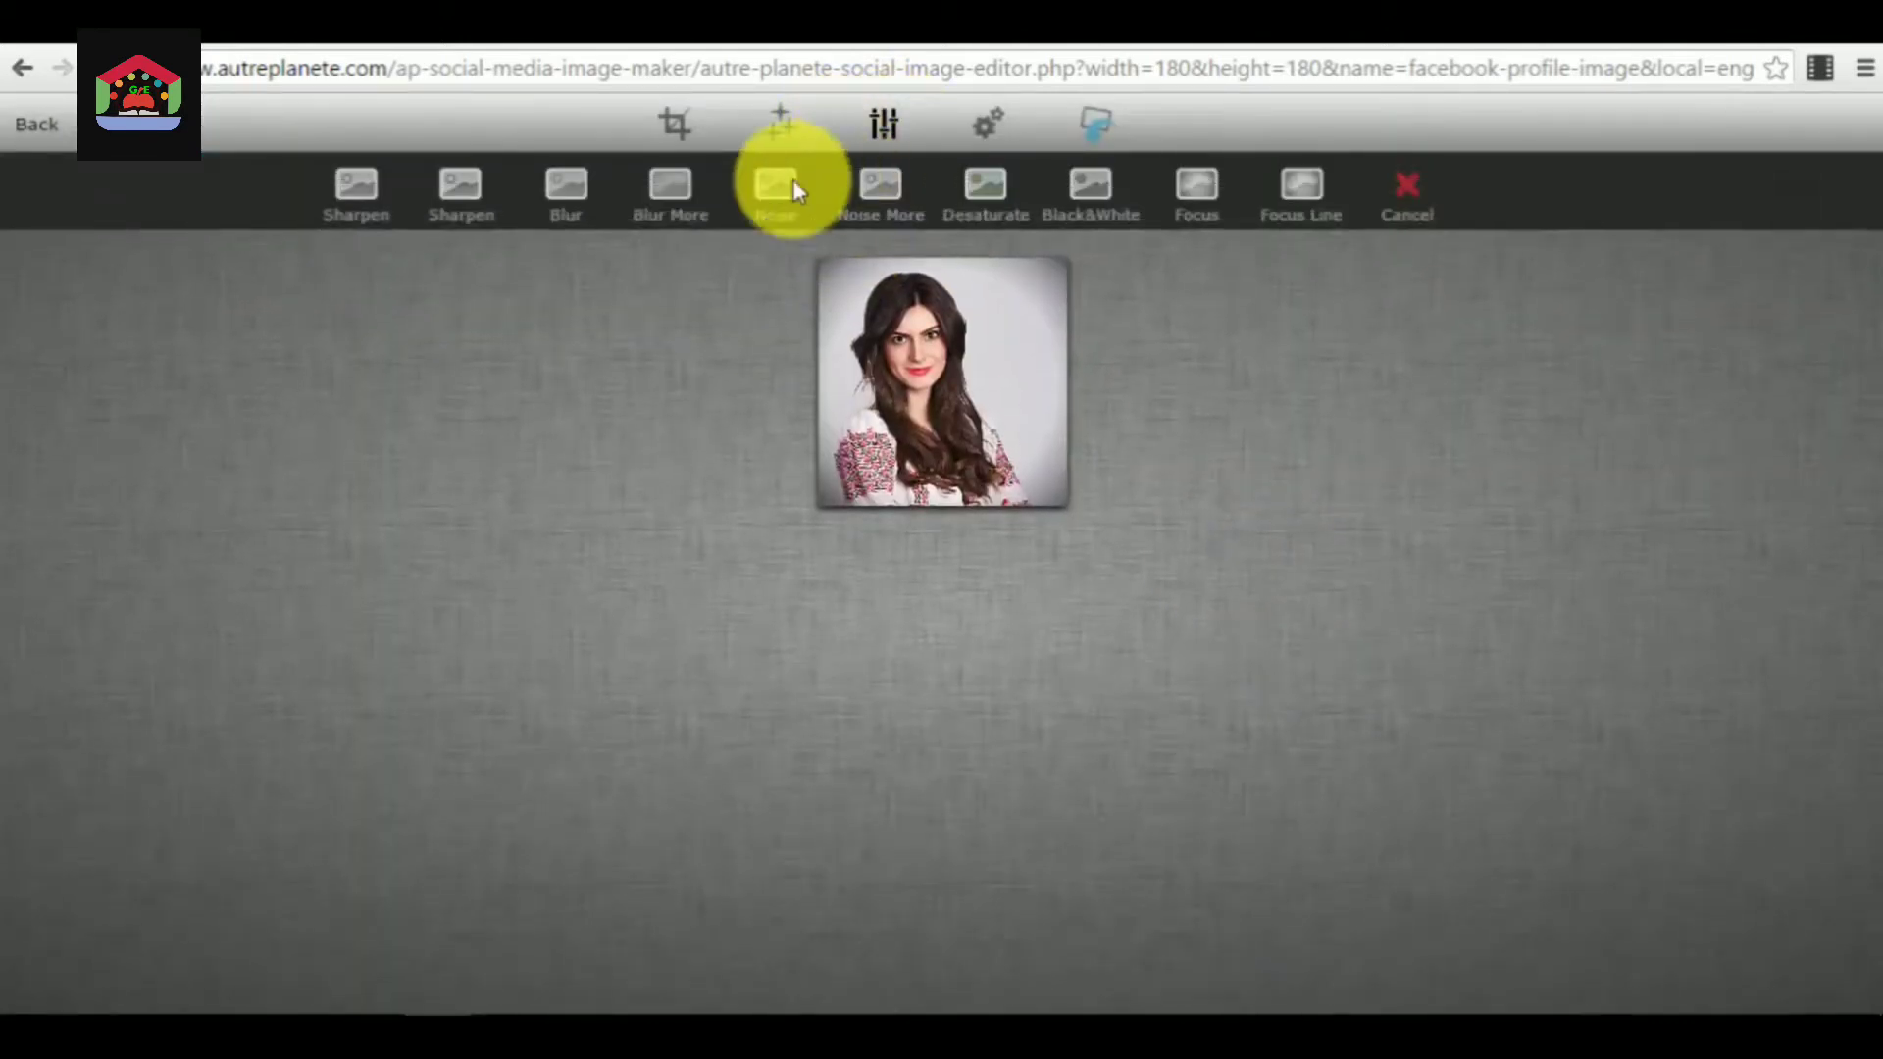
{"action": "left_click", "coordinate": [355, 192]}
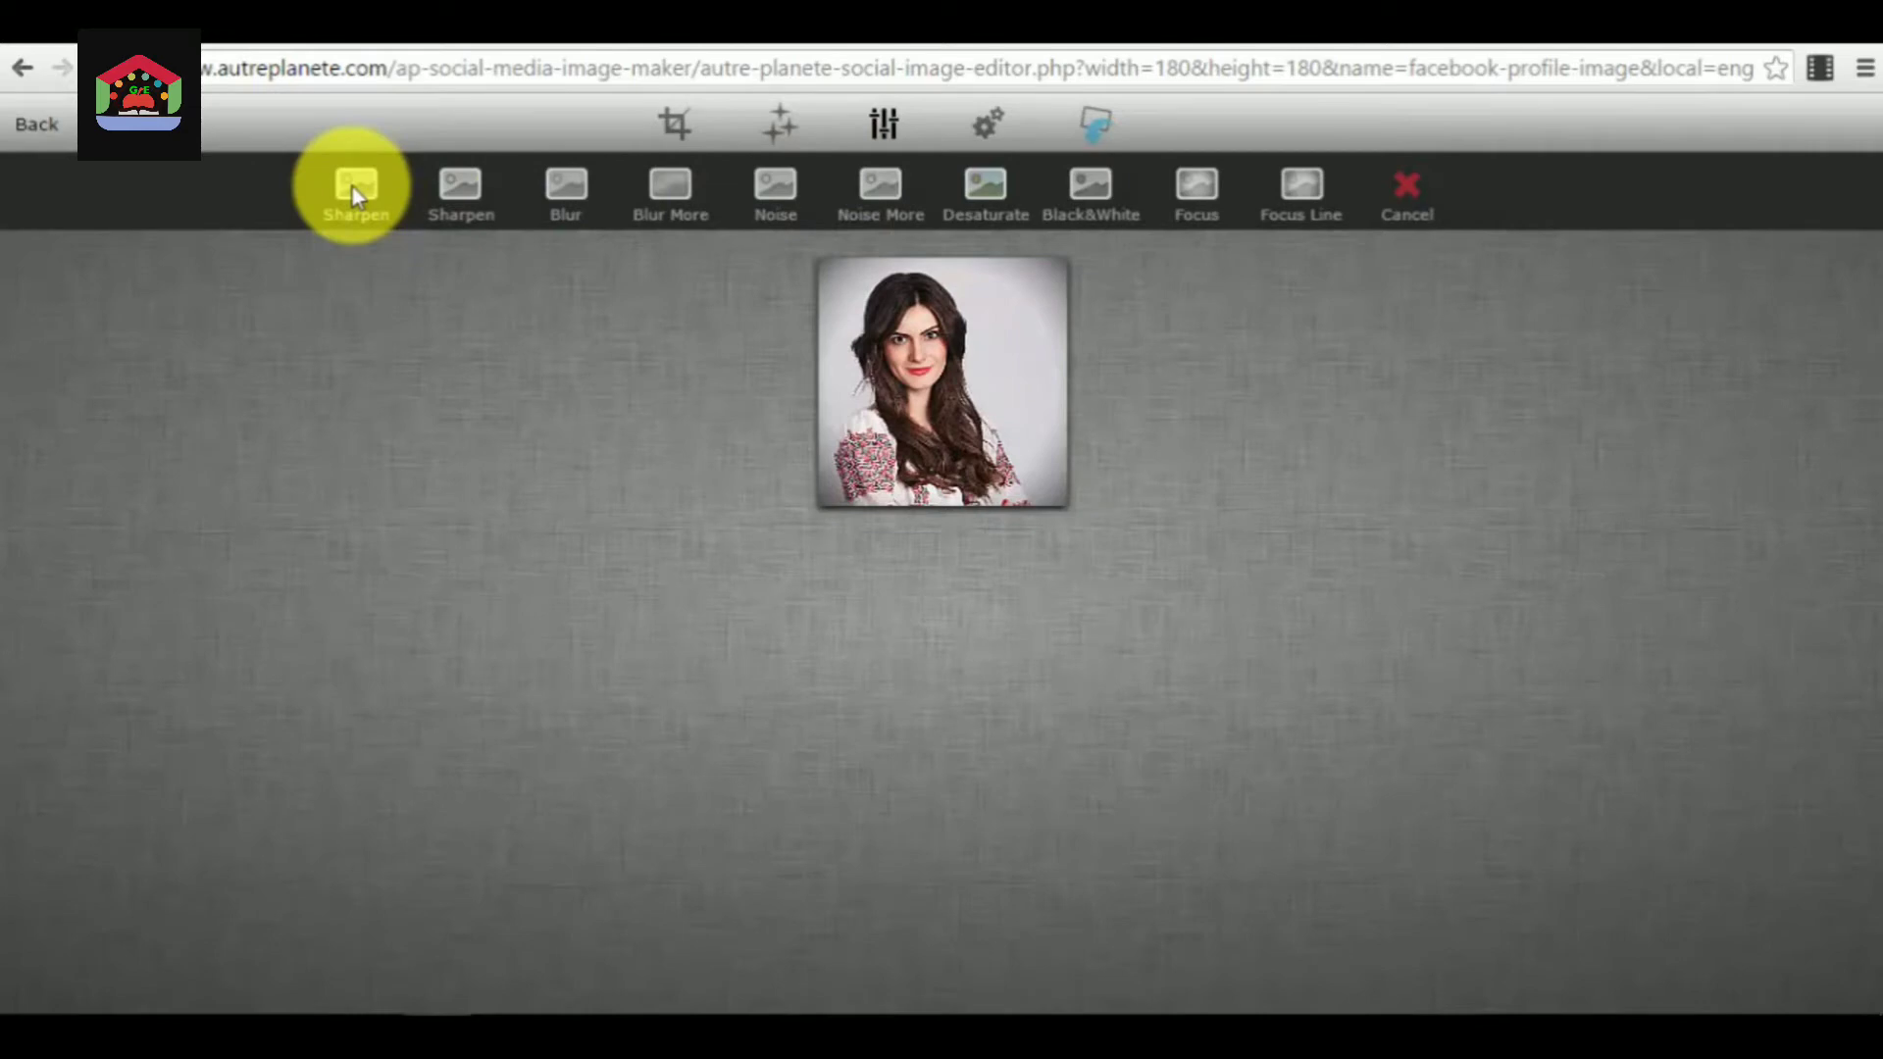
{"action": "left_click", "coordinate": [561, 190]}
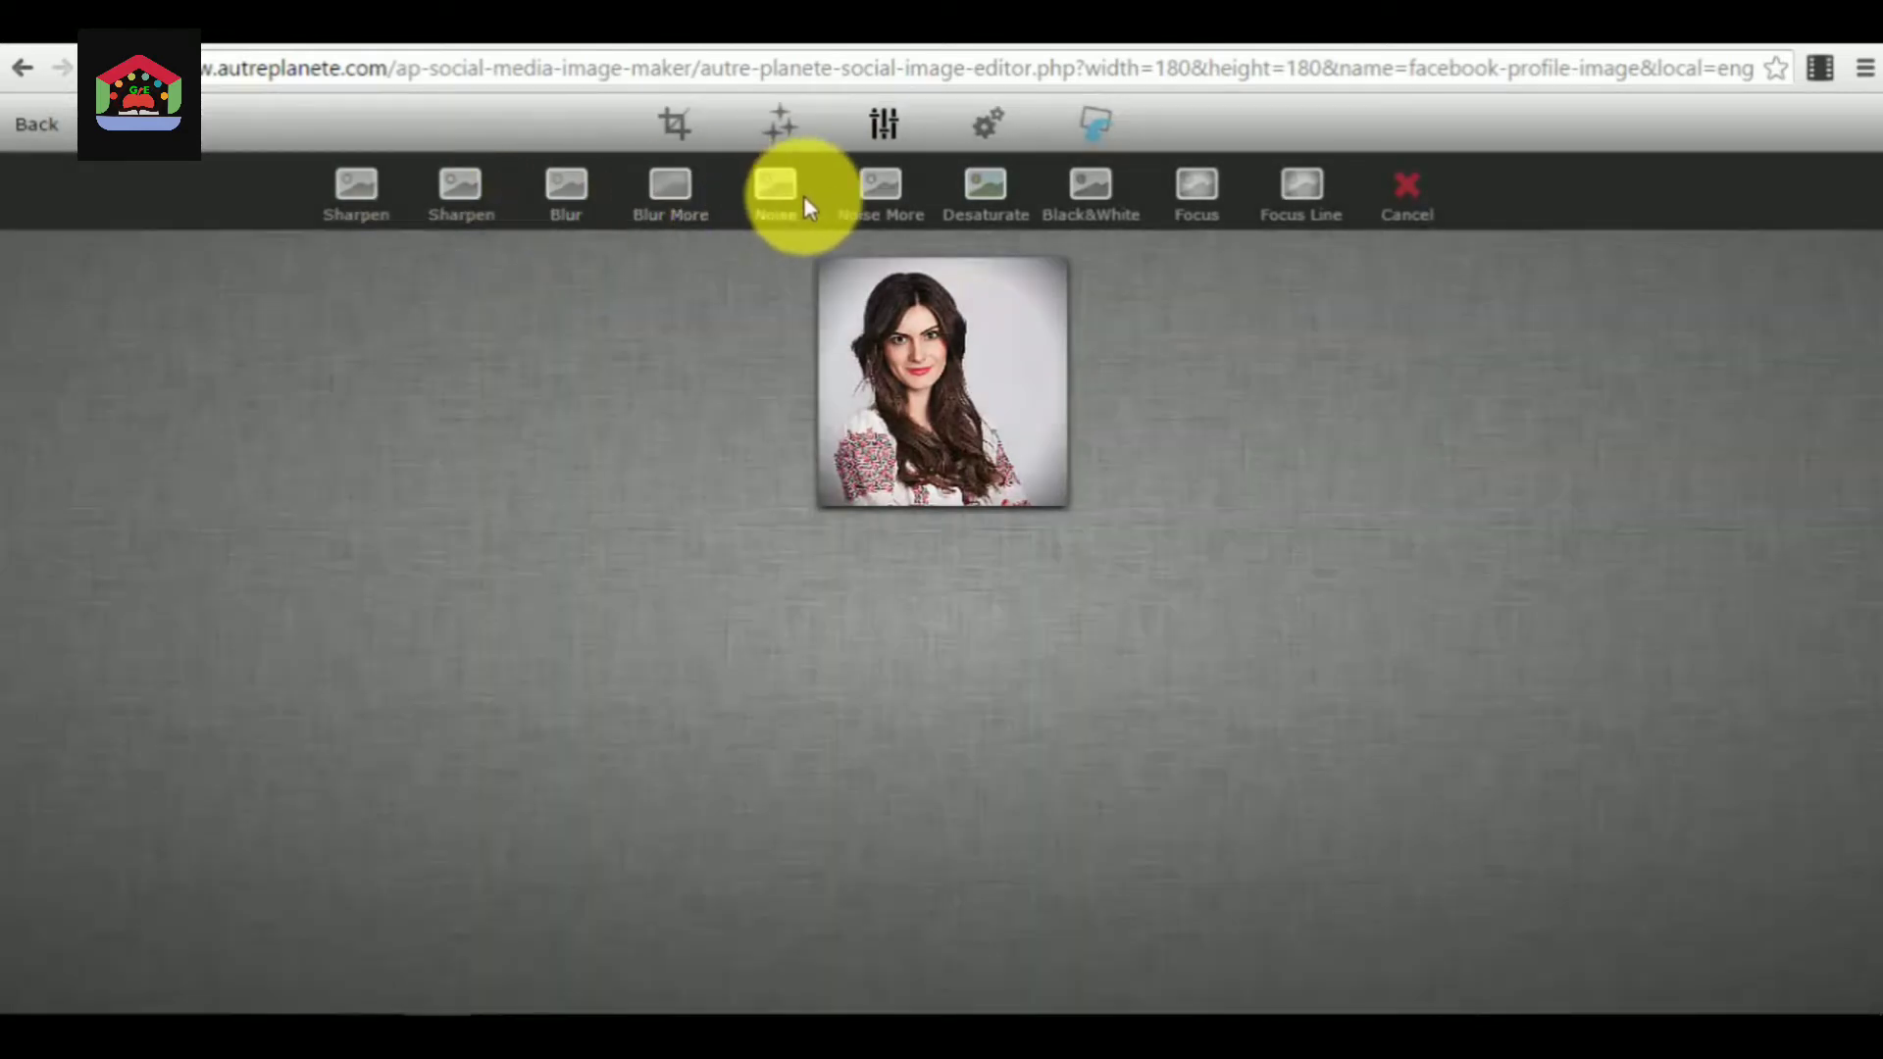
{"action": "left_click", "coordinate": [792, 180]}
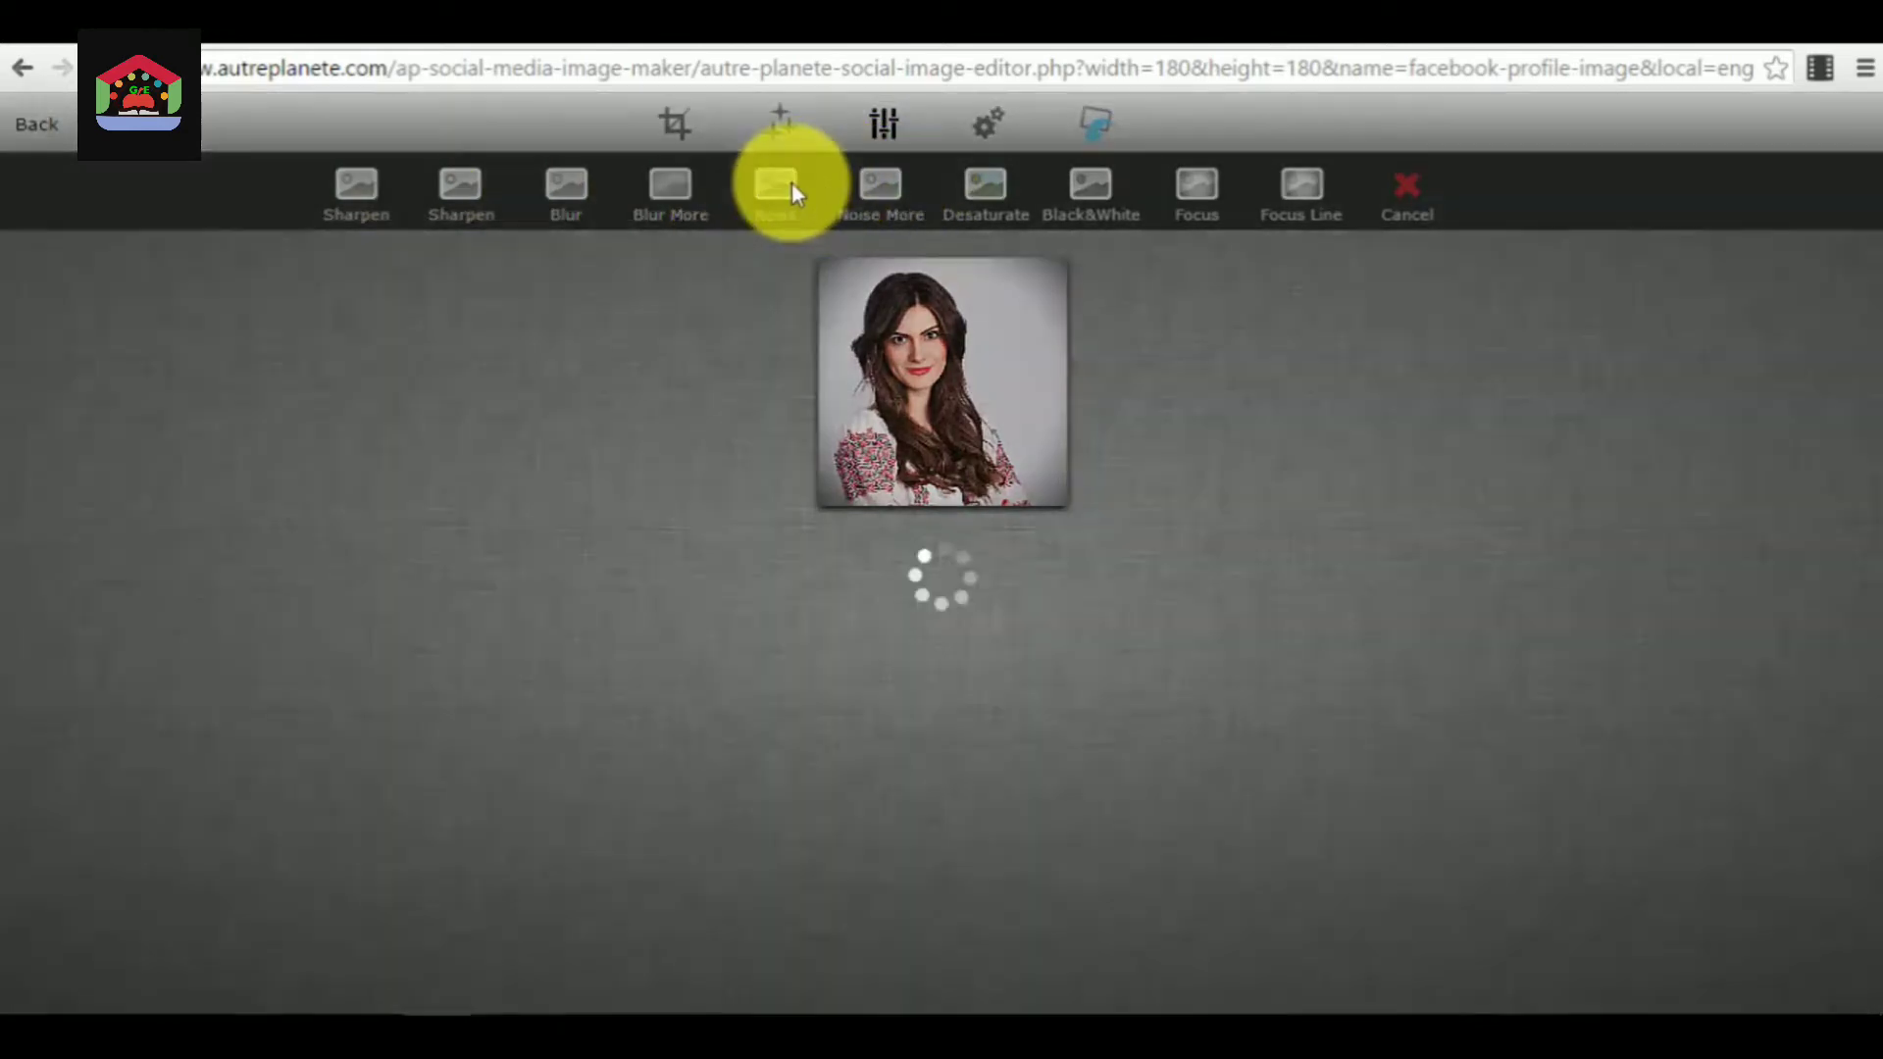
{"action": "left_click", "coordinate": [987, 179]}
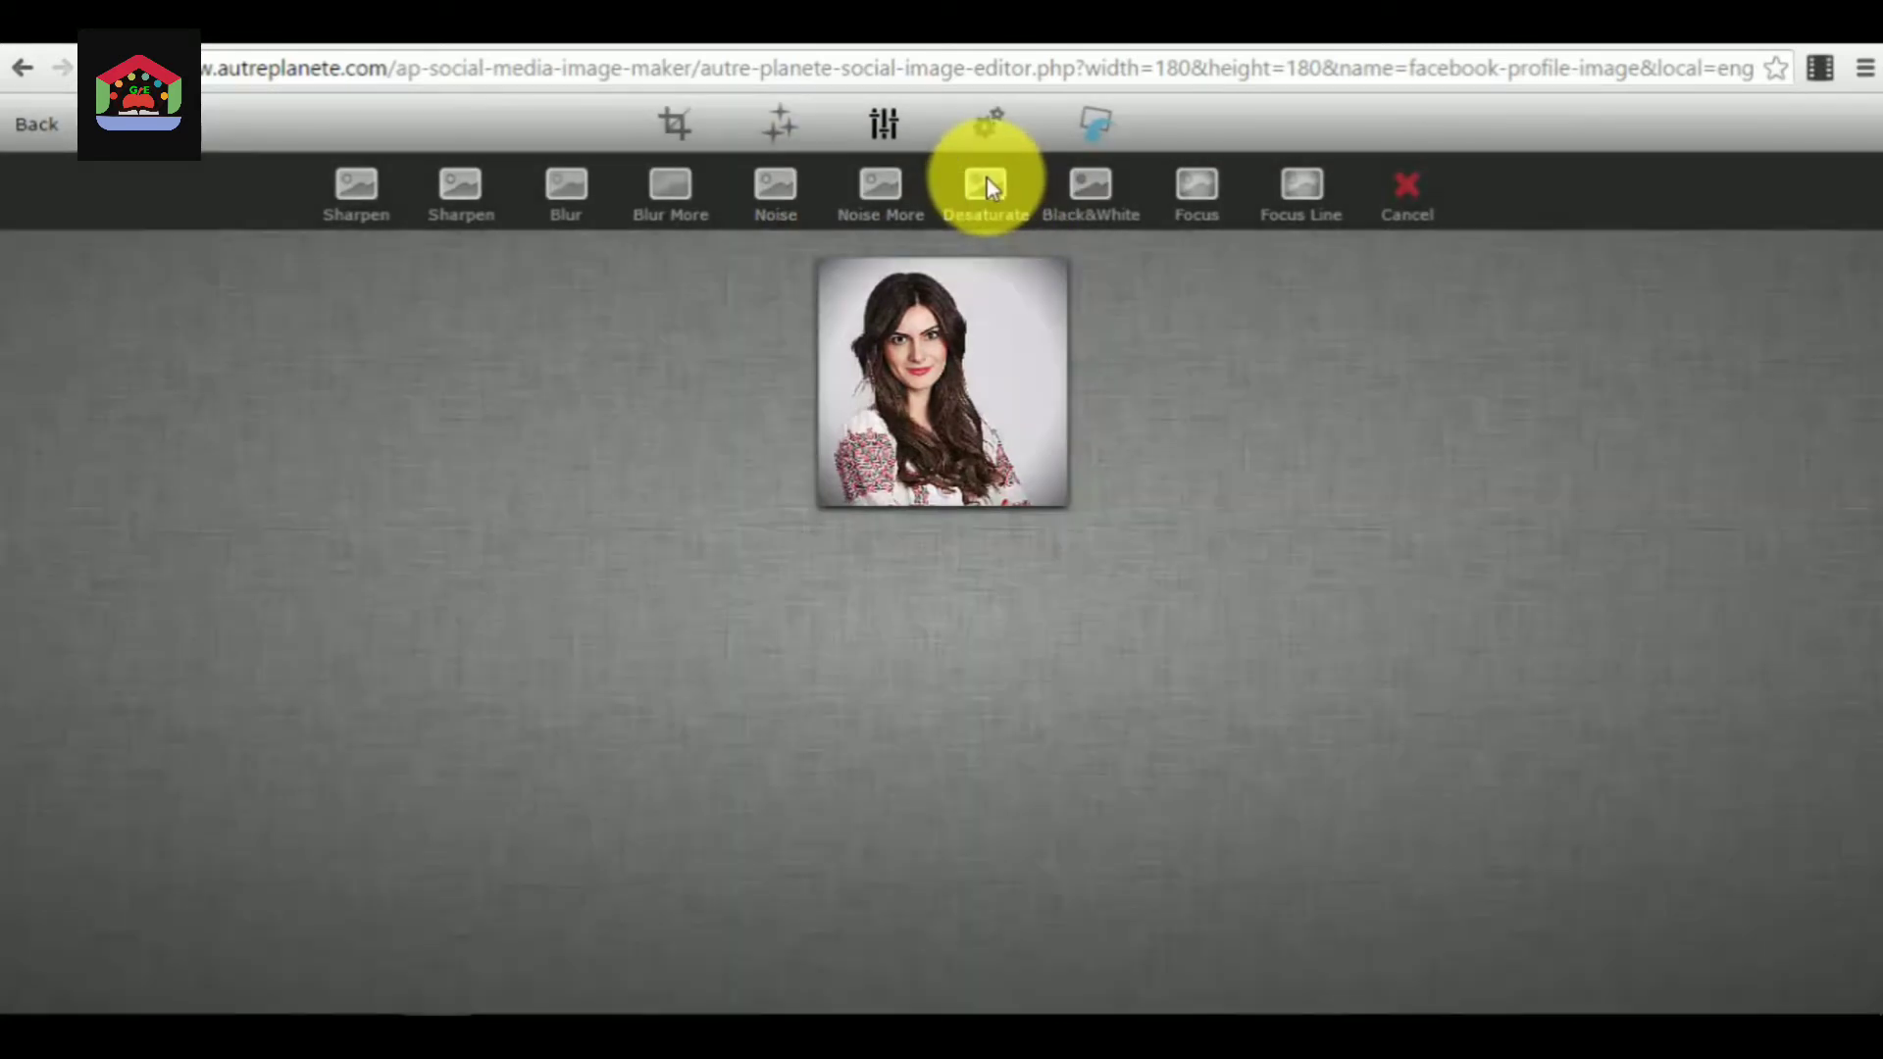
{"action": "left_click", "coordinate": [1204, 187]}
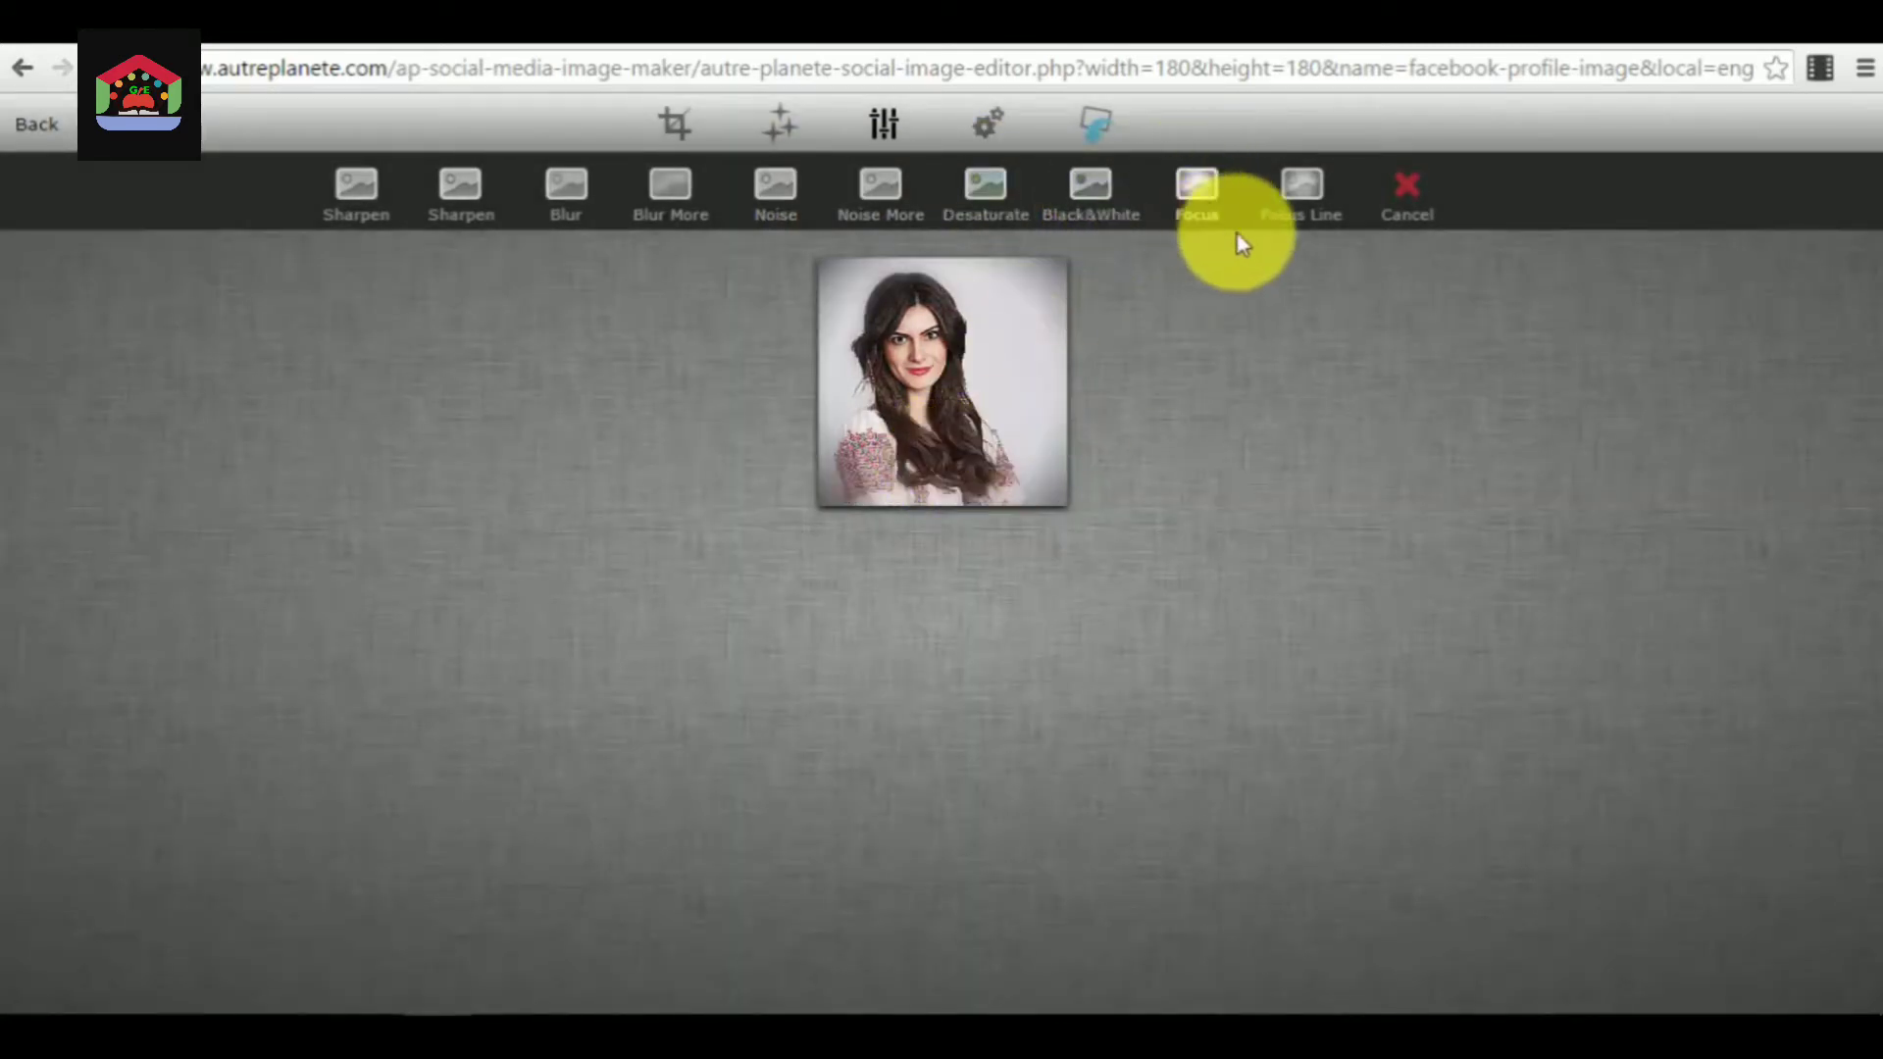
{"action": "left_click", "coordinate": [1303, 190]}
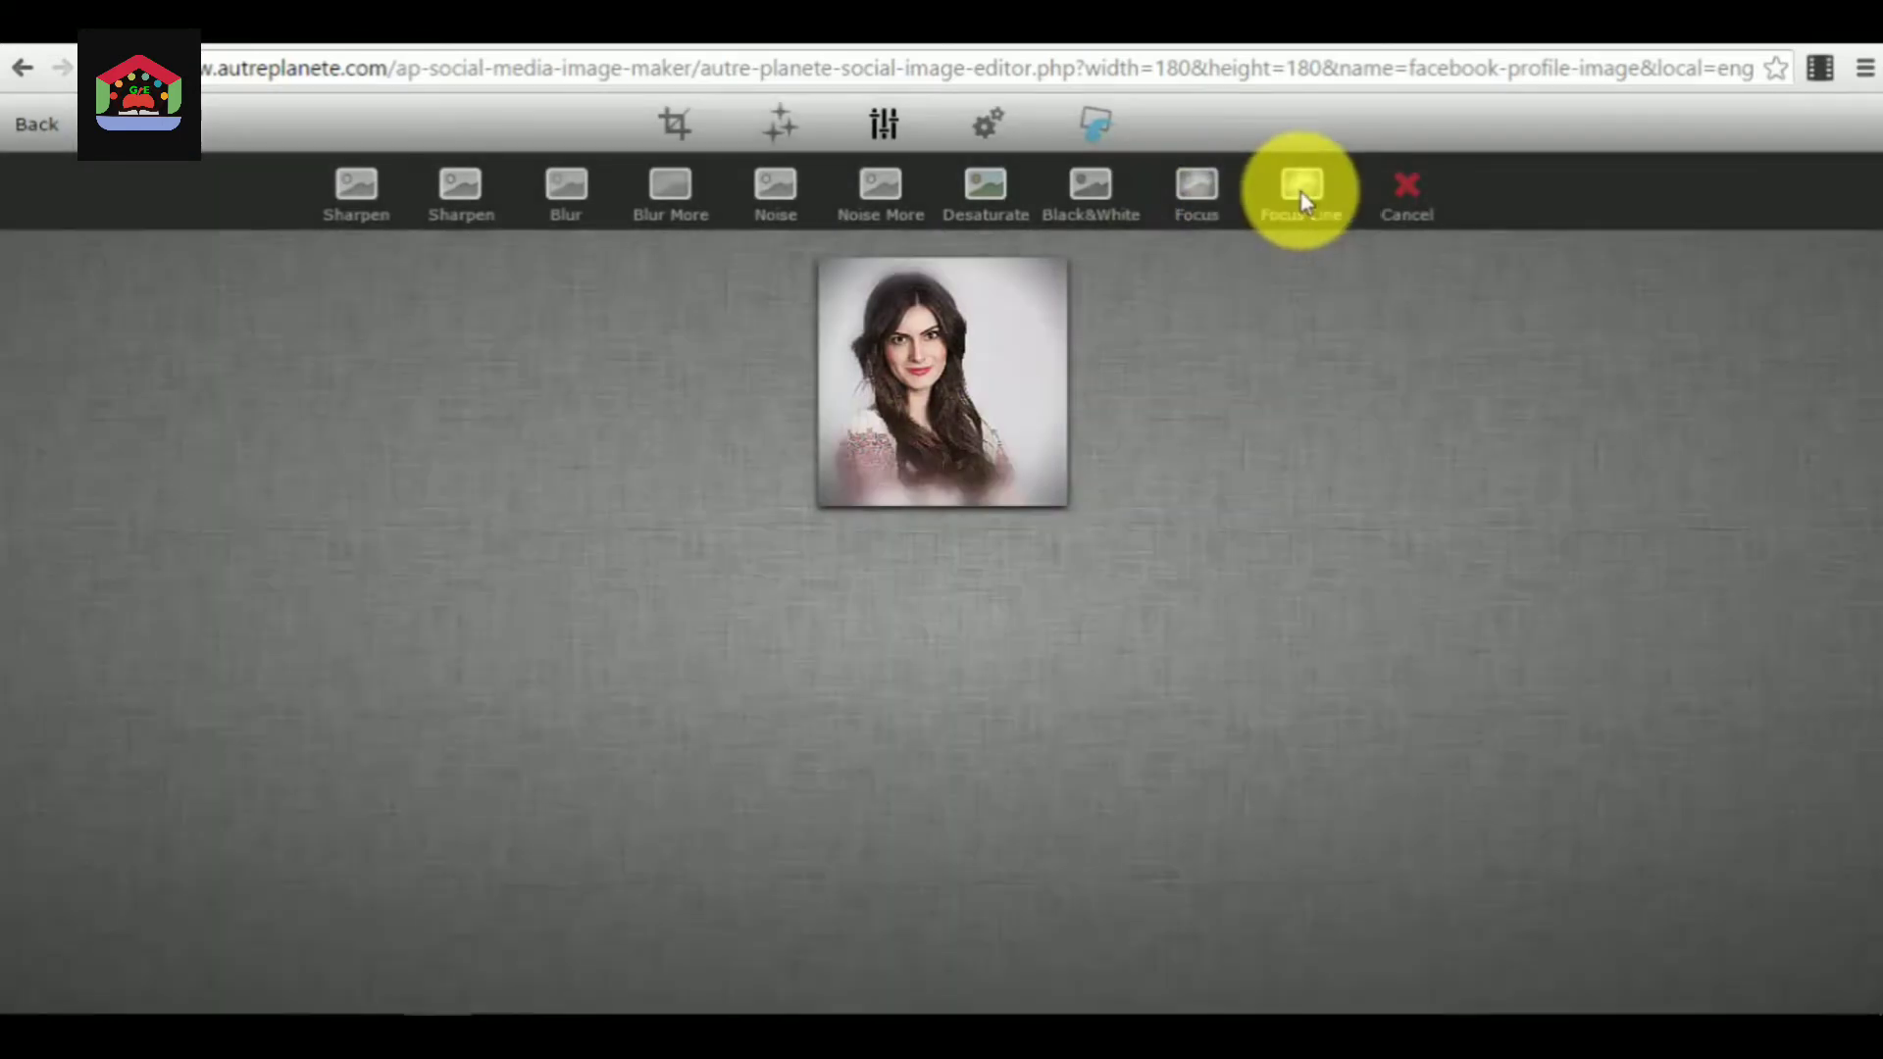
{"action": "left_click", "coordinate": [1405, 192]}
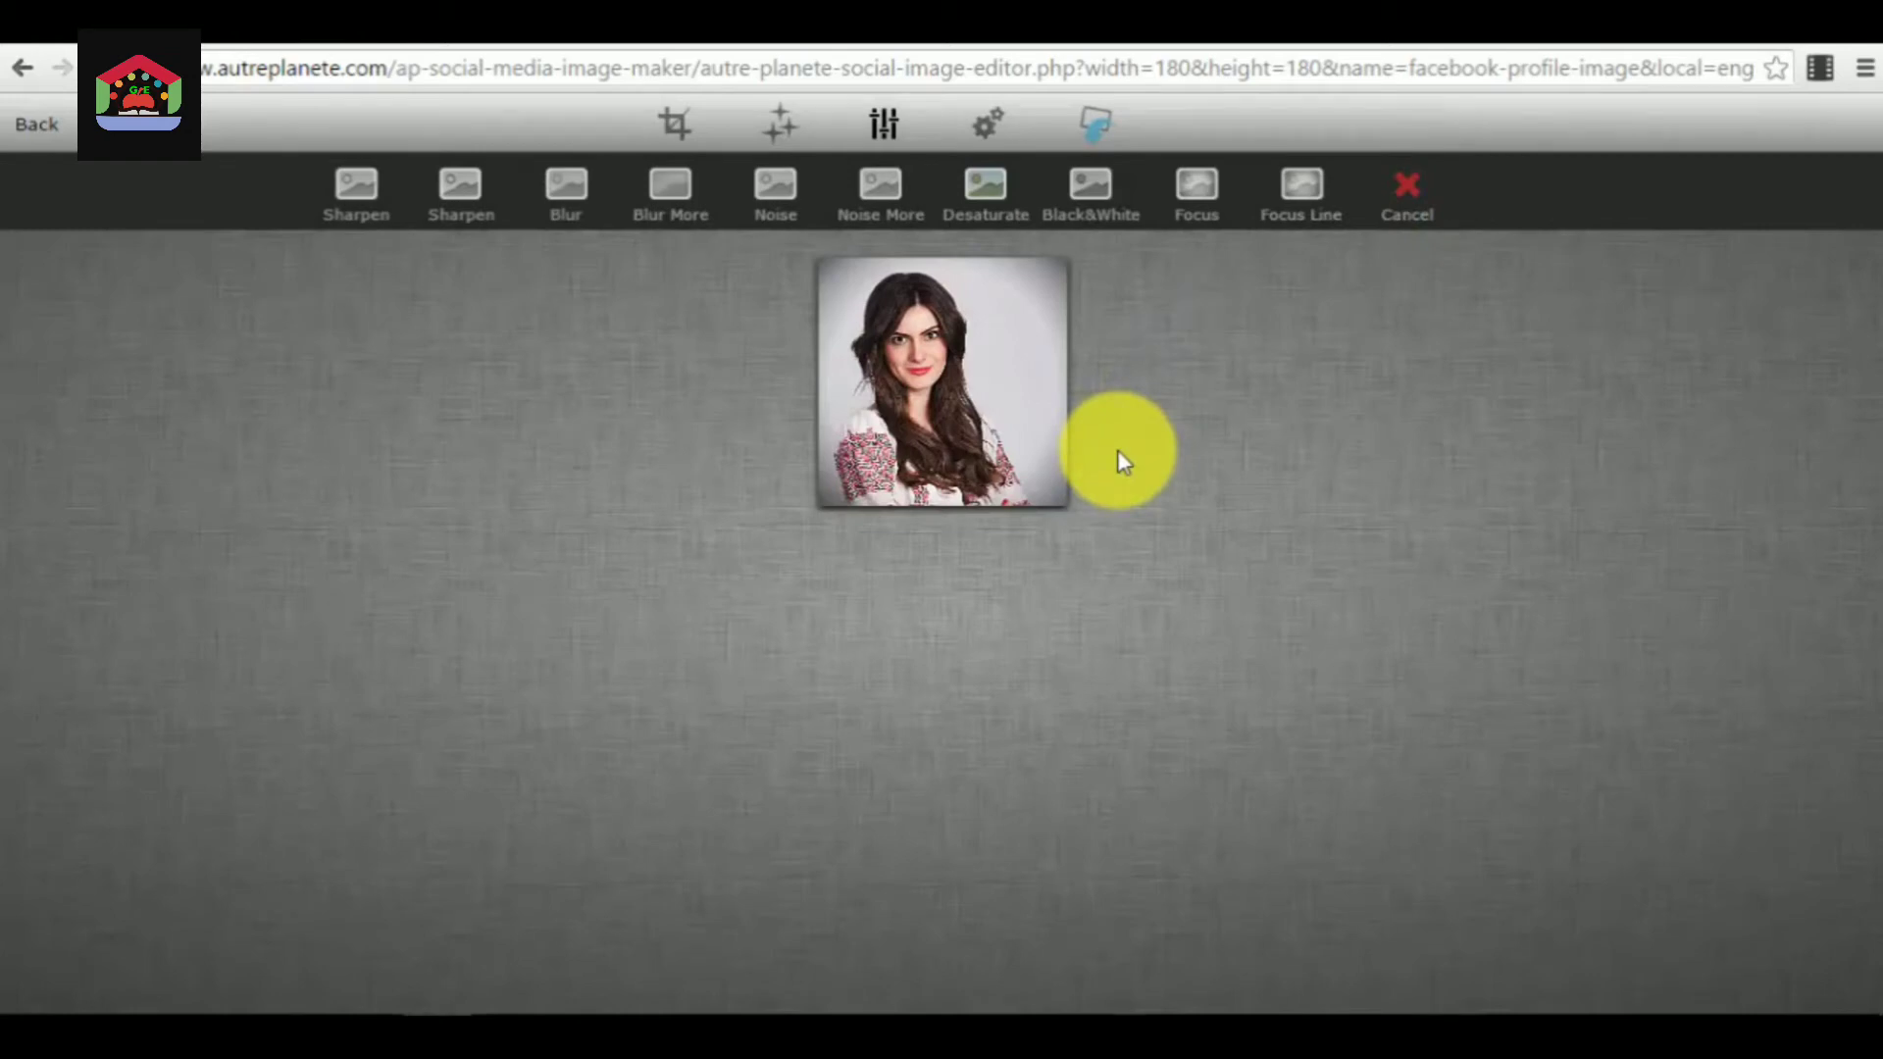
- Add the Focus Line effect to the portrait and apply it
{"action": "left_click", "coordinate": [1293, 194]}
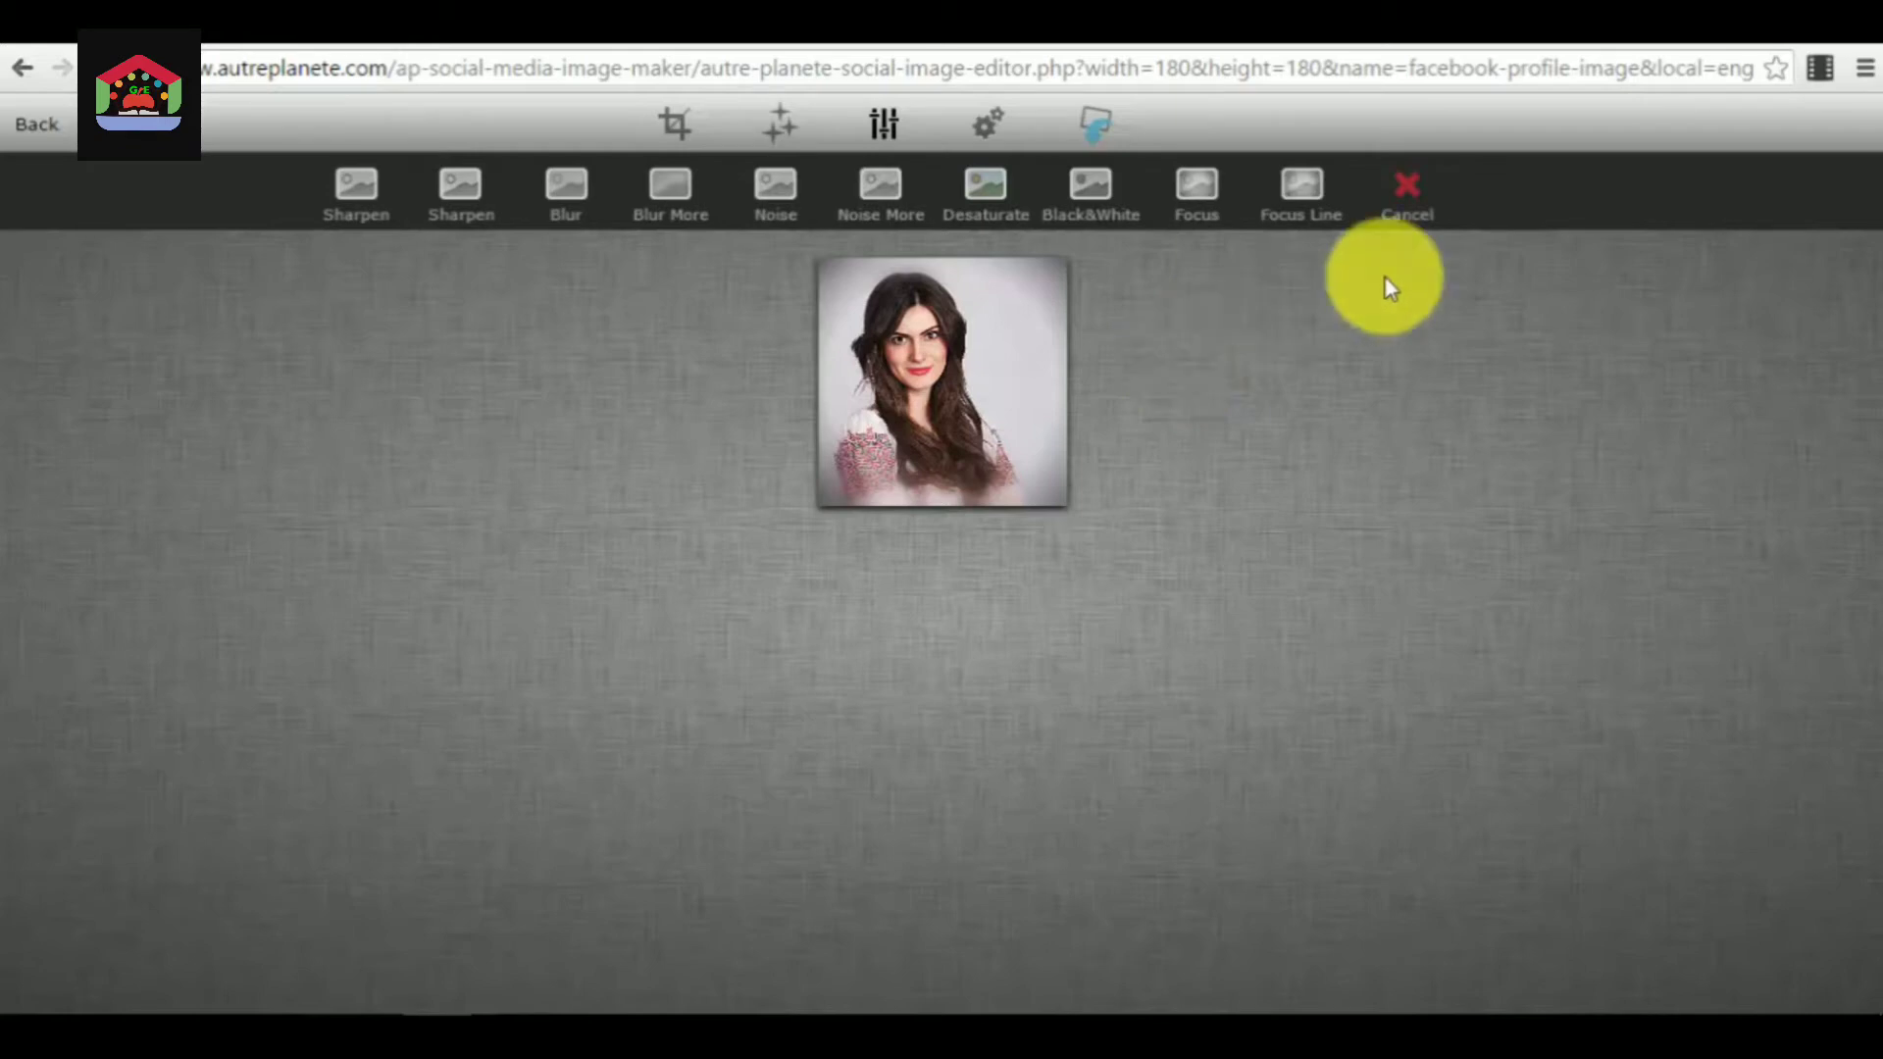
{"action": "left_click", "coordinate": [997, 125]}
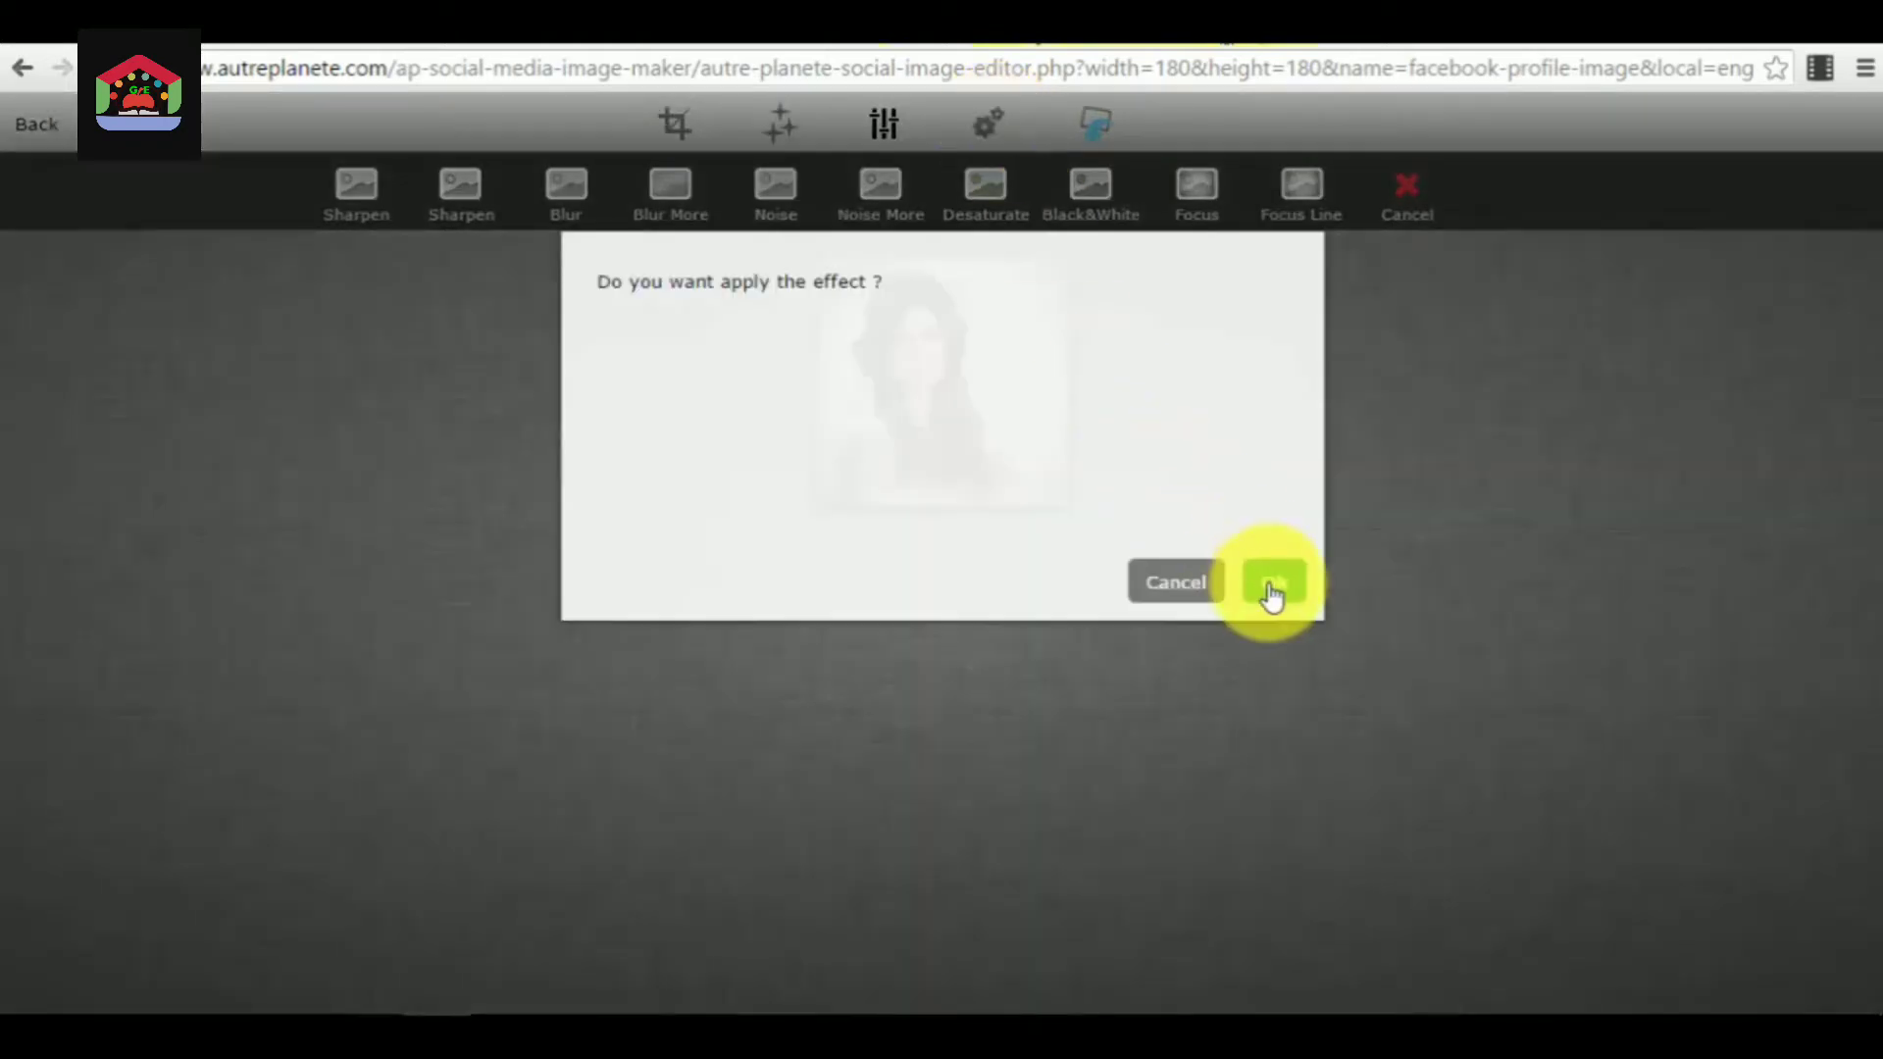
{"action": "left_click", "coordinate": [1272, 586]}
- Set the export file's name to "facebook-profile-image manu" with the Auto file type
{"action": "left_click", "coordinate": [988, 121]}
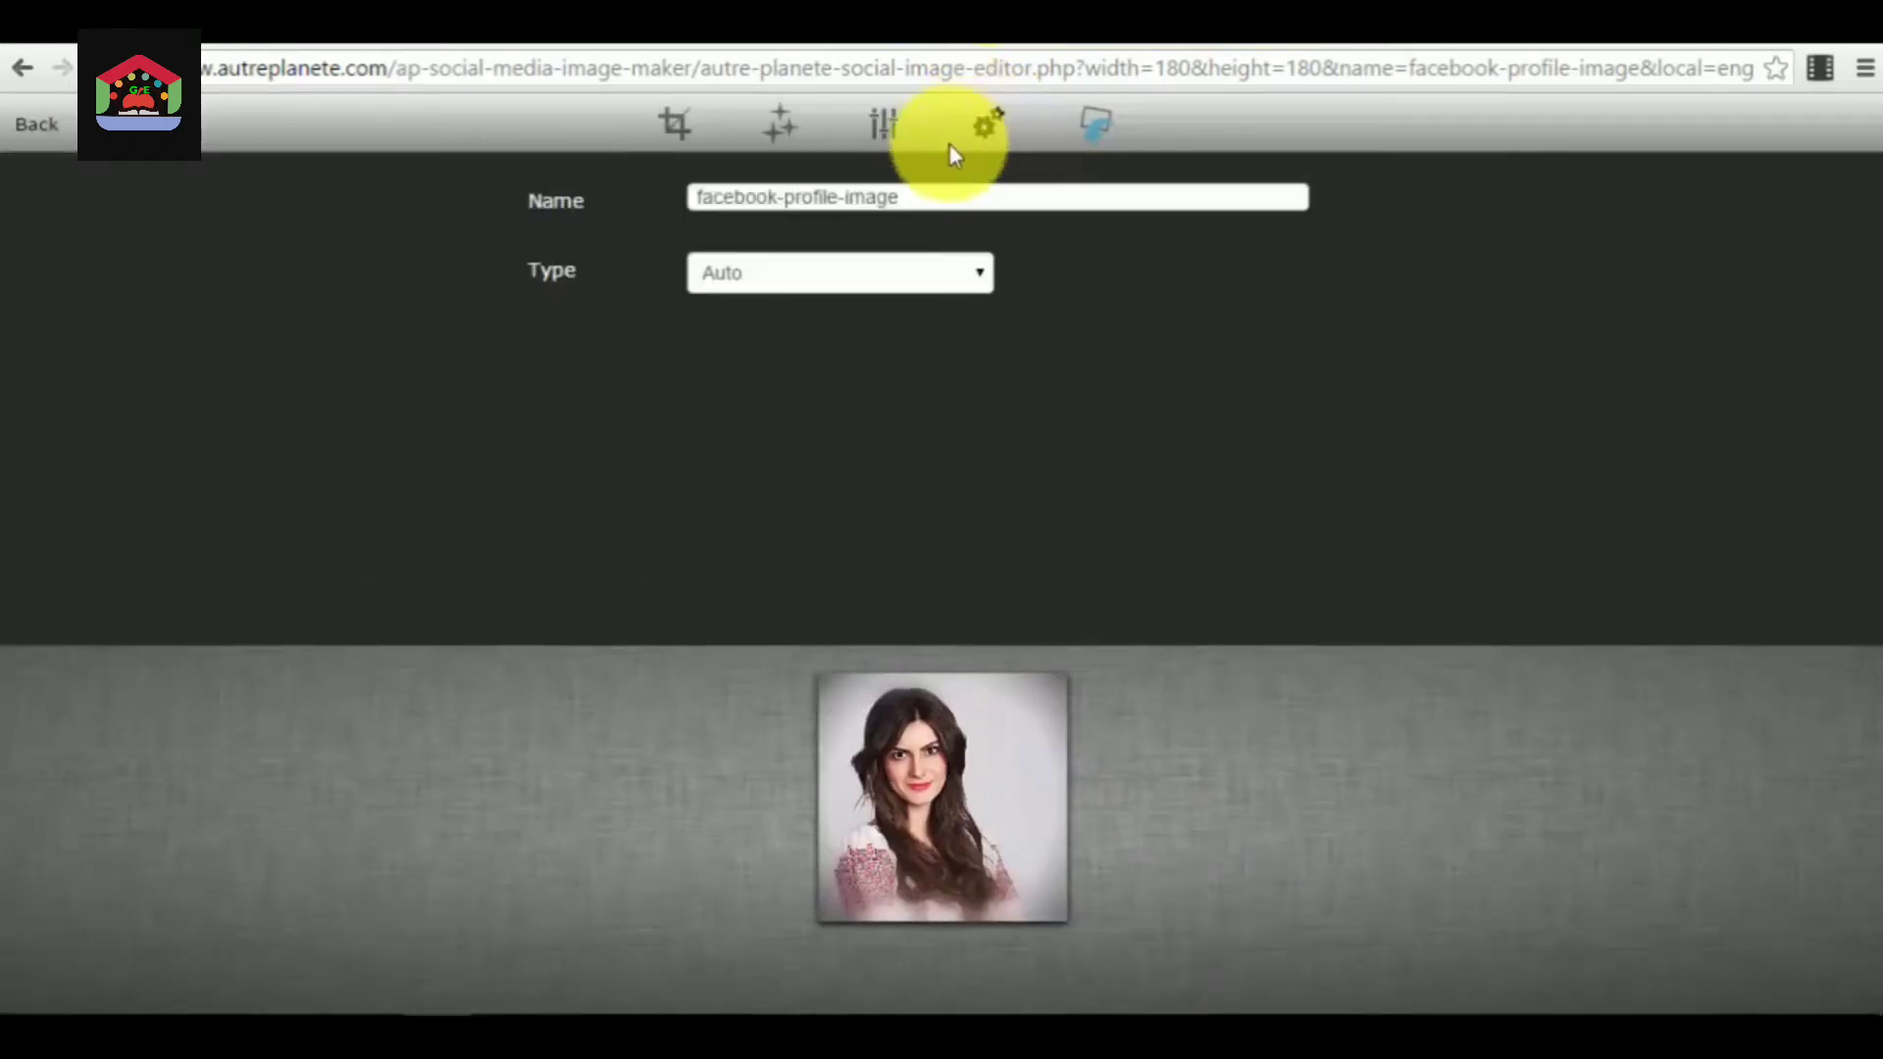
{"action": "left_click_drag", "start_coordinate": [959, 201], "coordinate": [645, 218]}
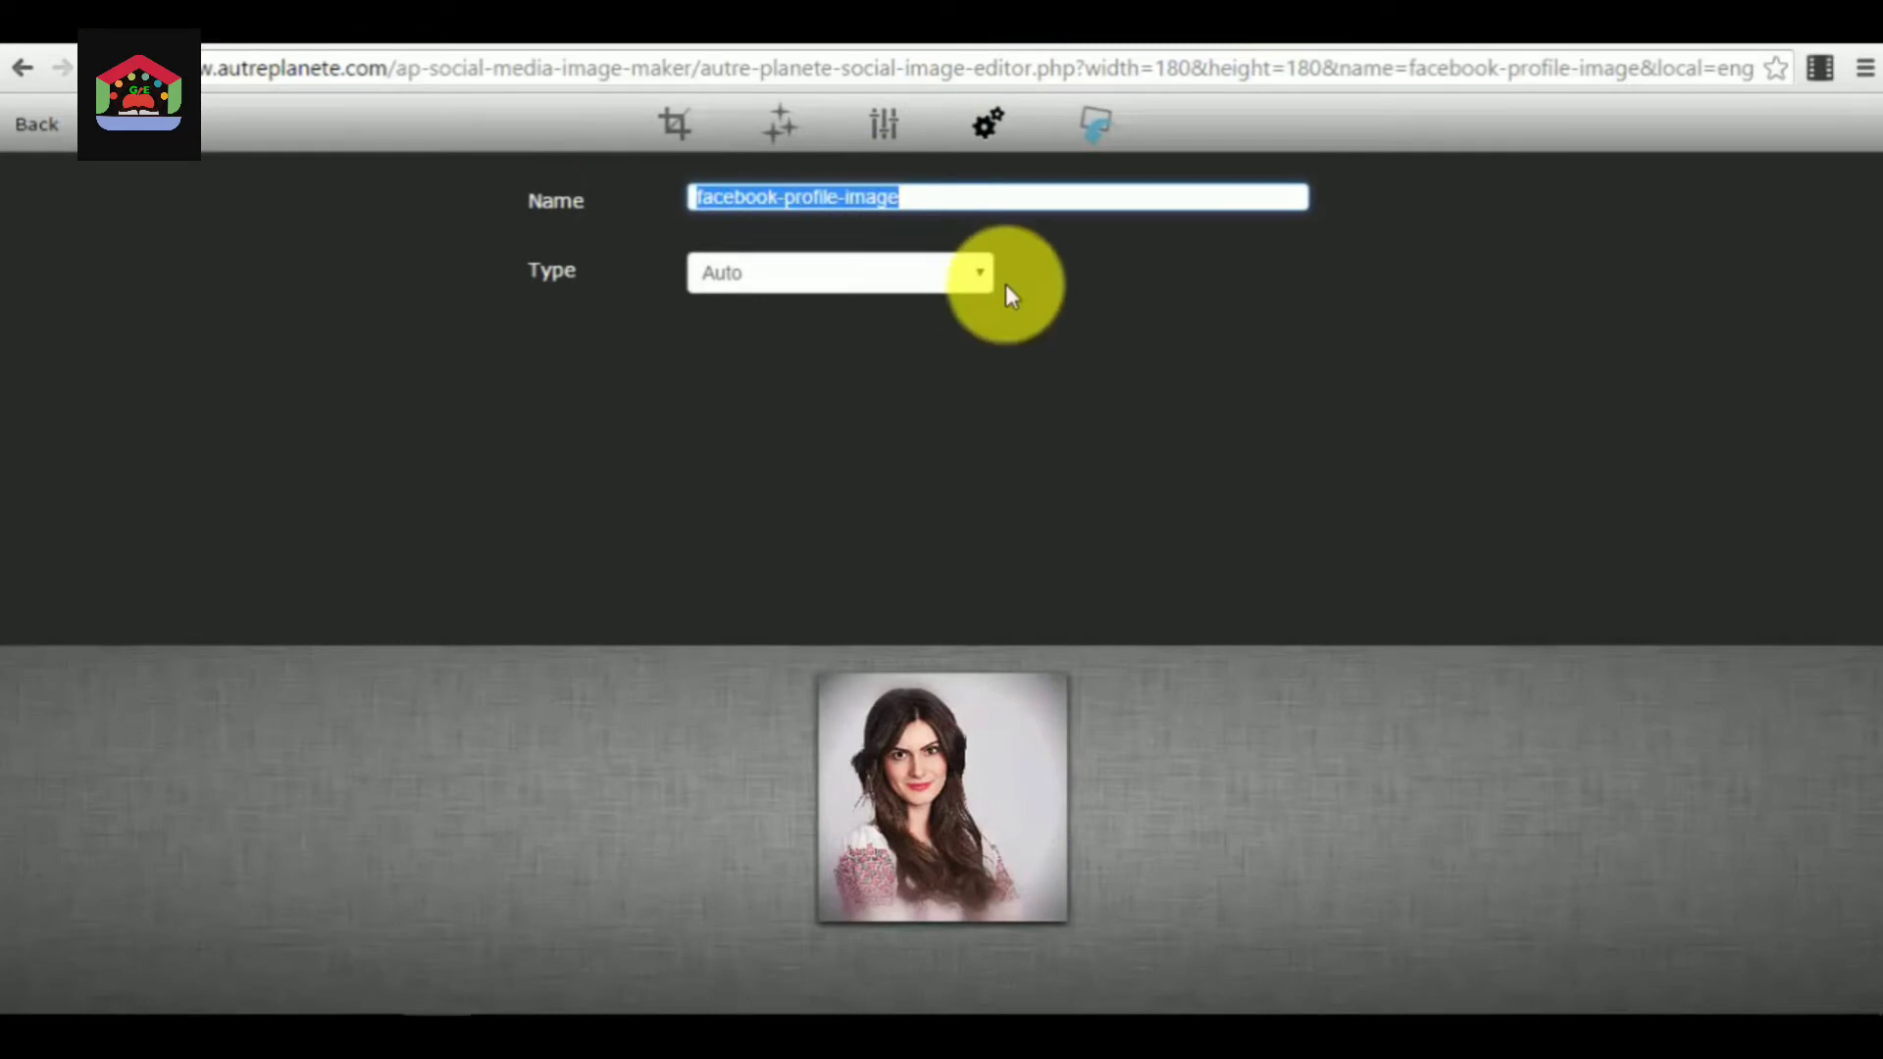
{"action": "key", "text": "End"}
{"action": "type", "text": "ma"}
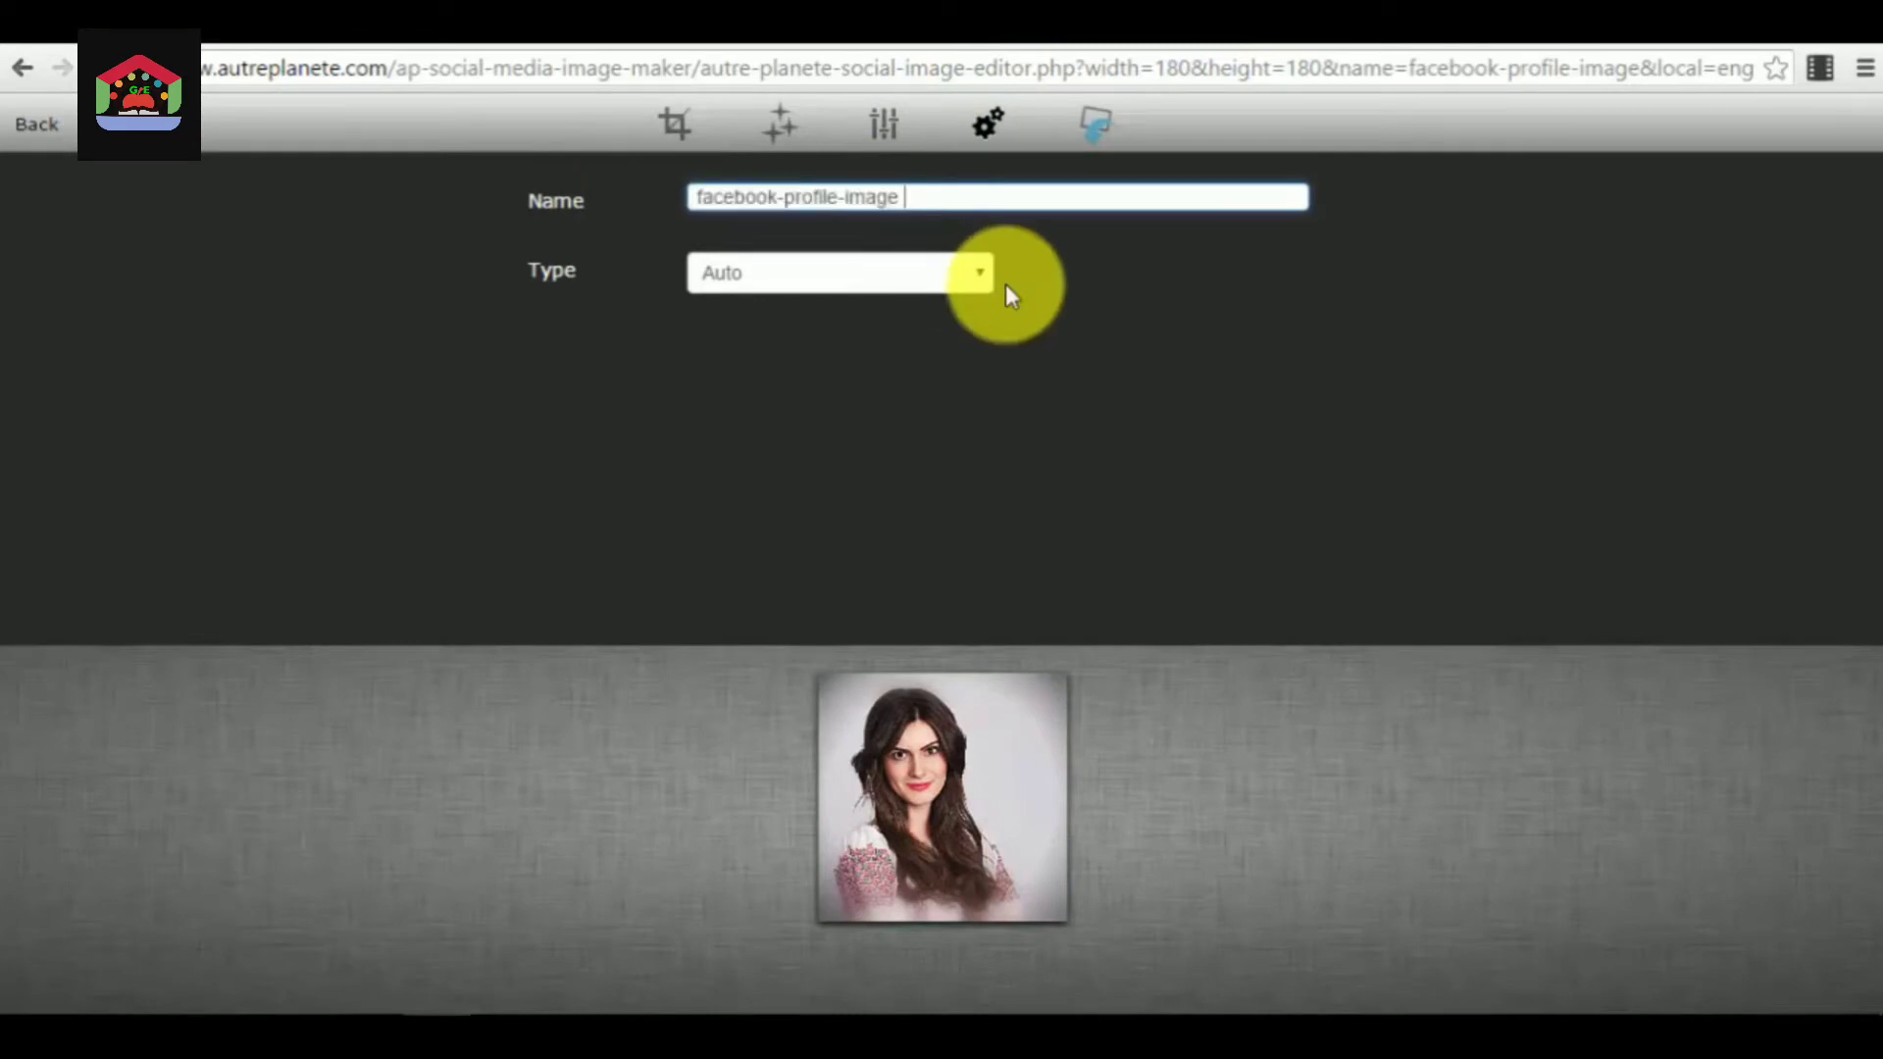
{"action": "type", "text": "nu"}
{"action": "left_click", "coordinate": [918, 280]}
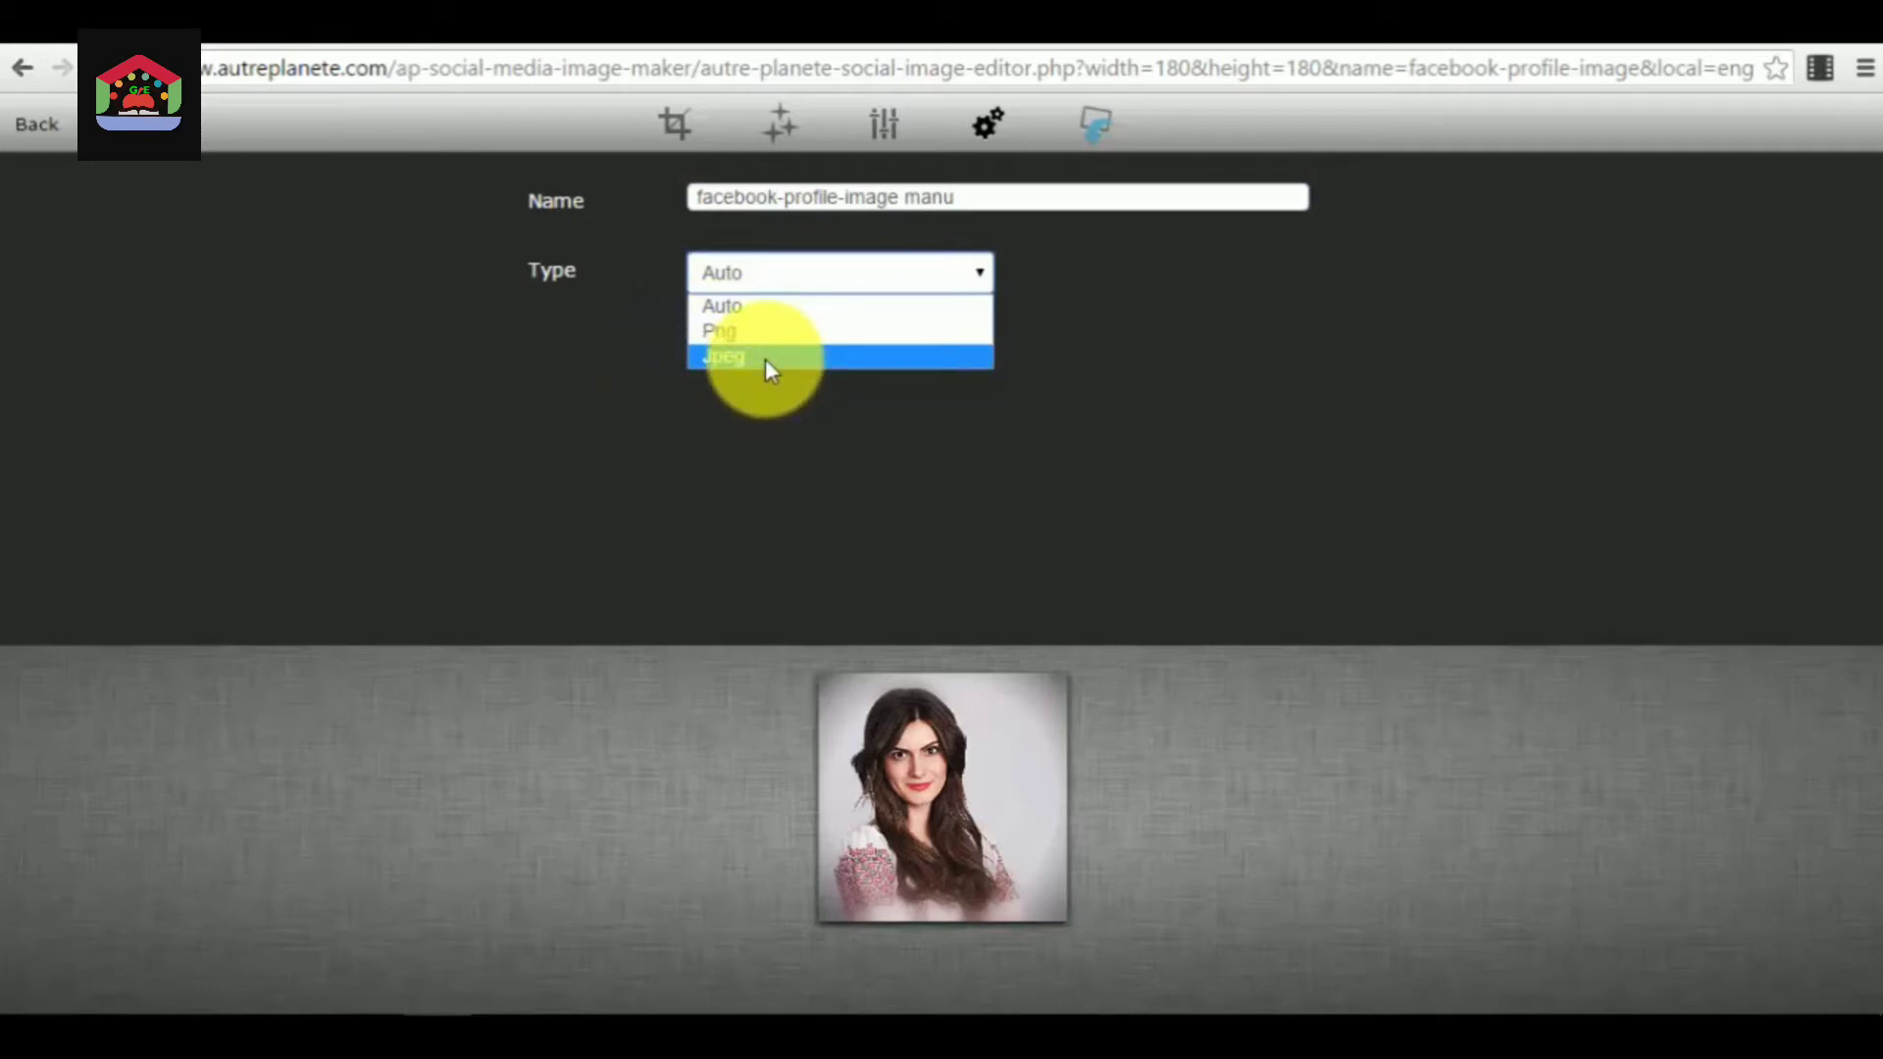
{"action": "left_click", "coordinate": [1367, 370]}
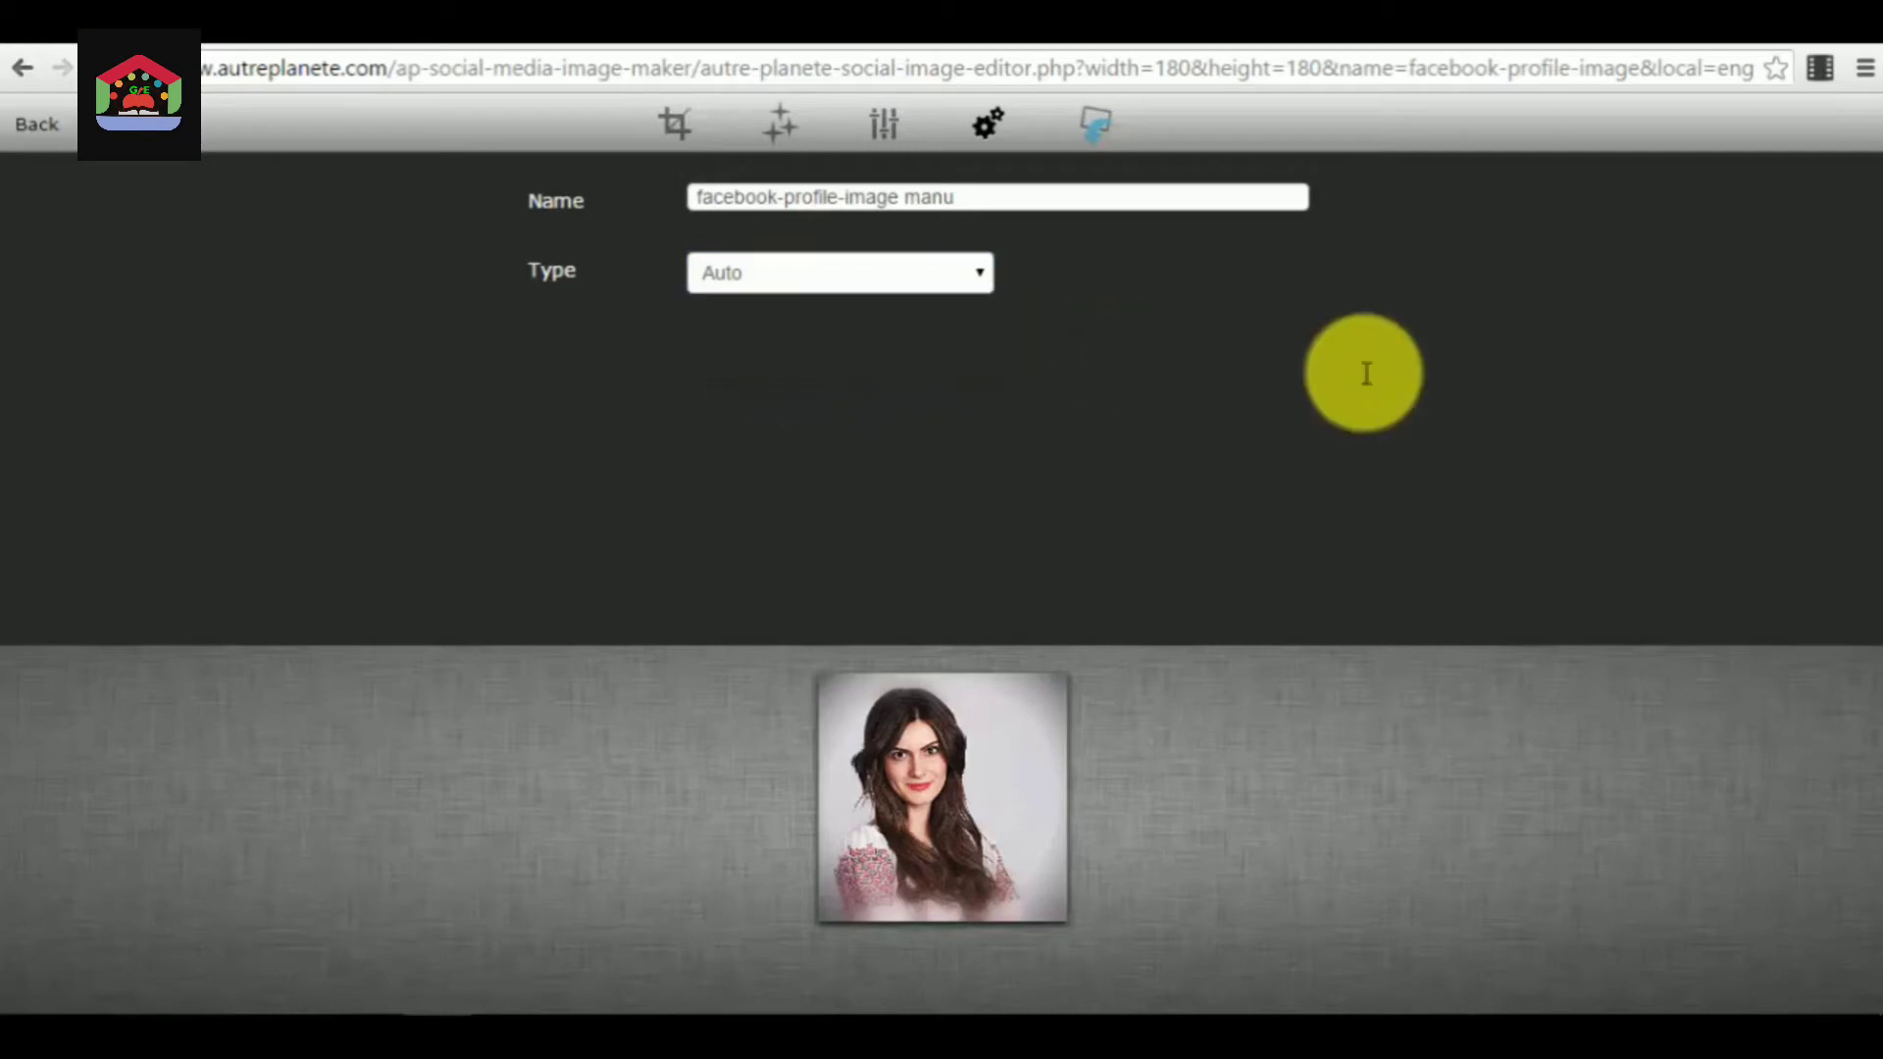
- Download the retouched Facebook profile image and dismiss the sharing dialog
{"action": "left_click", "coordinate": [1094, 128]}
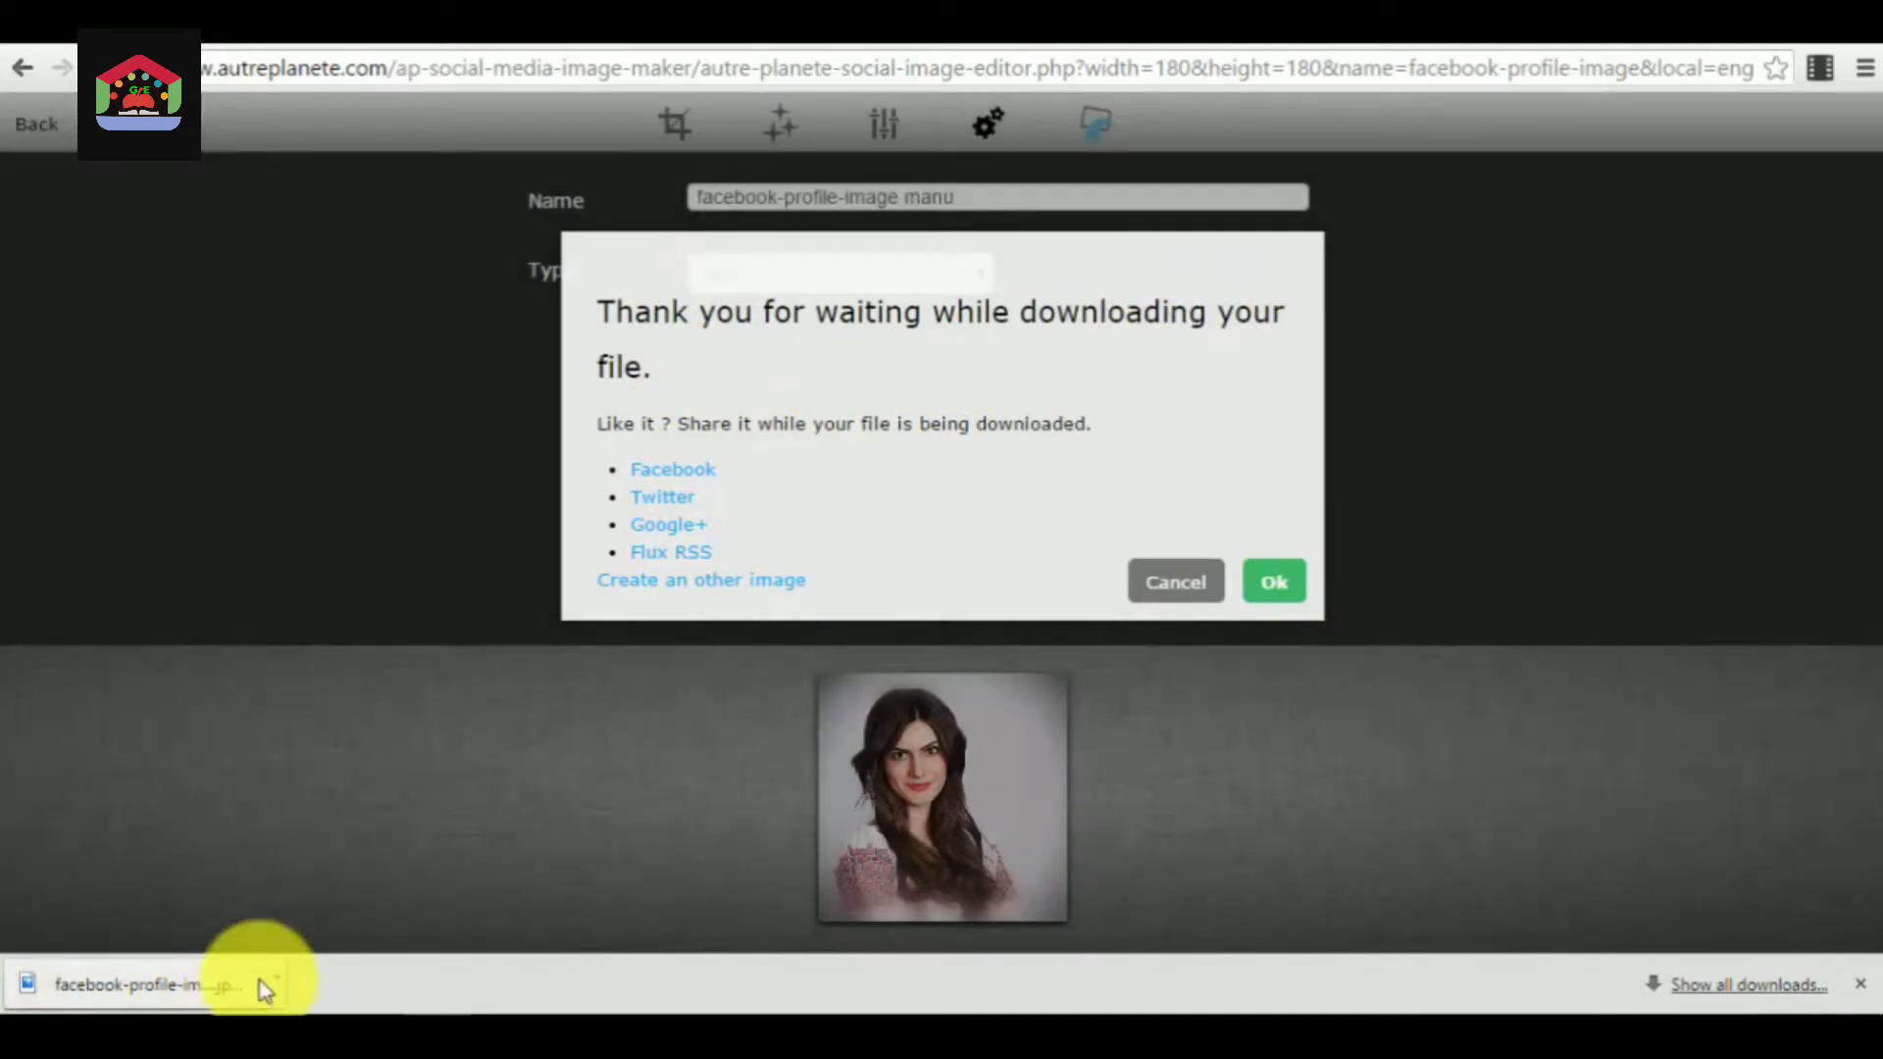
{"action": "left_click", "coordinate": [280, 985]}
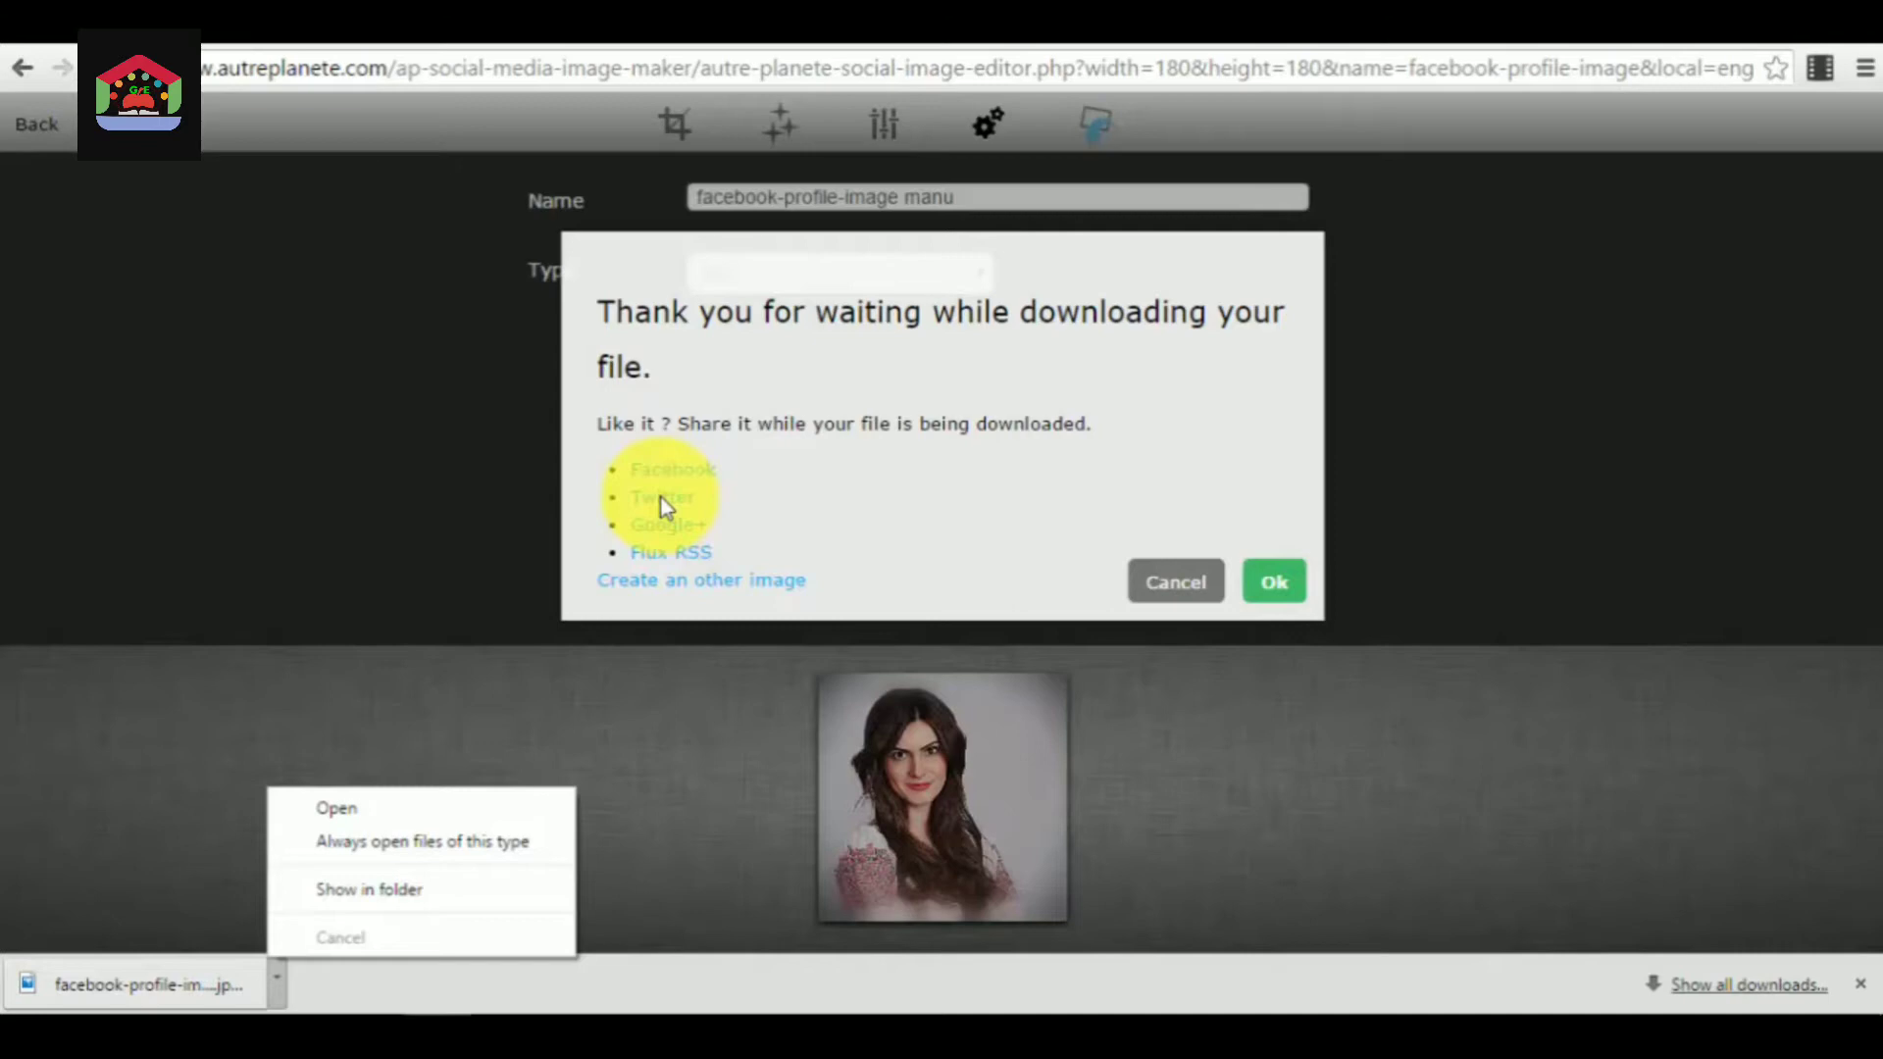
{"action": "left_click", "coordinate": [1177, 584]}
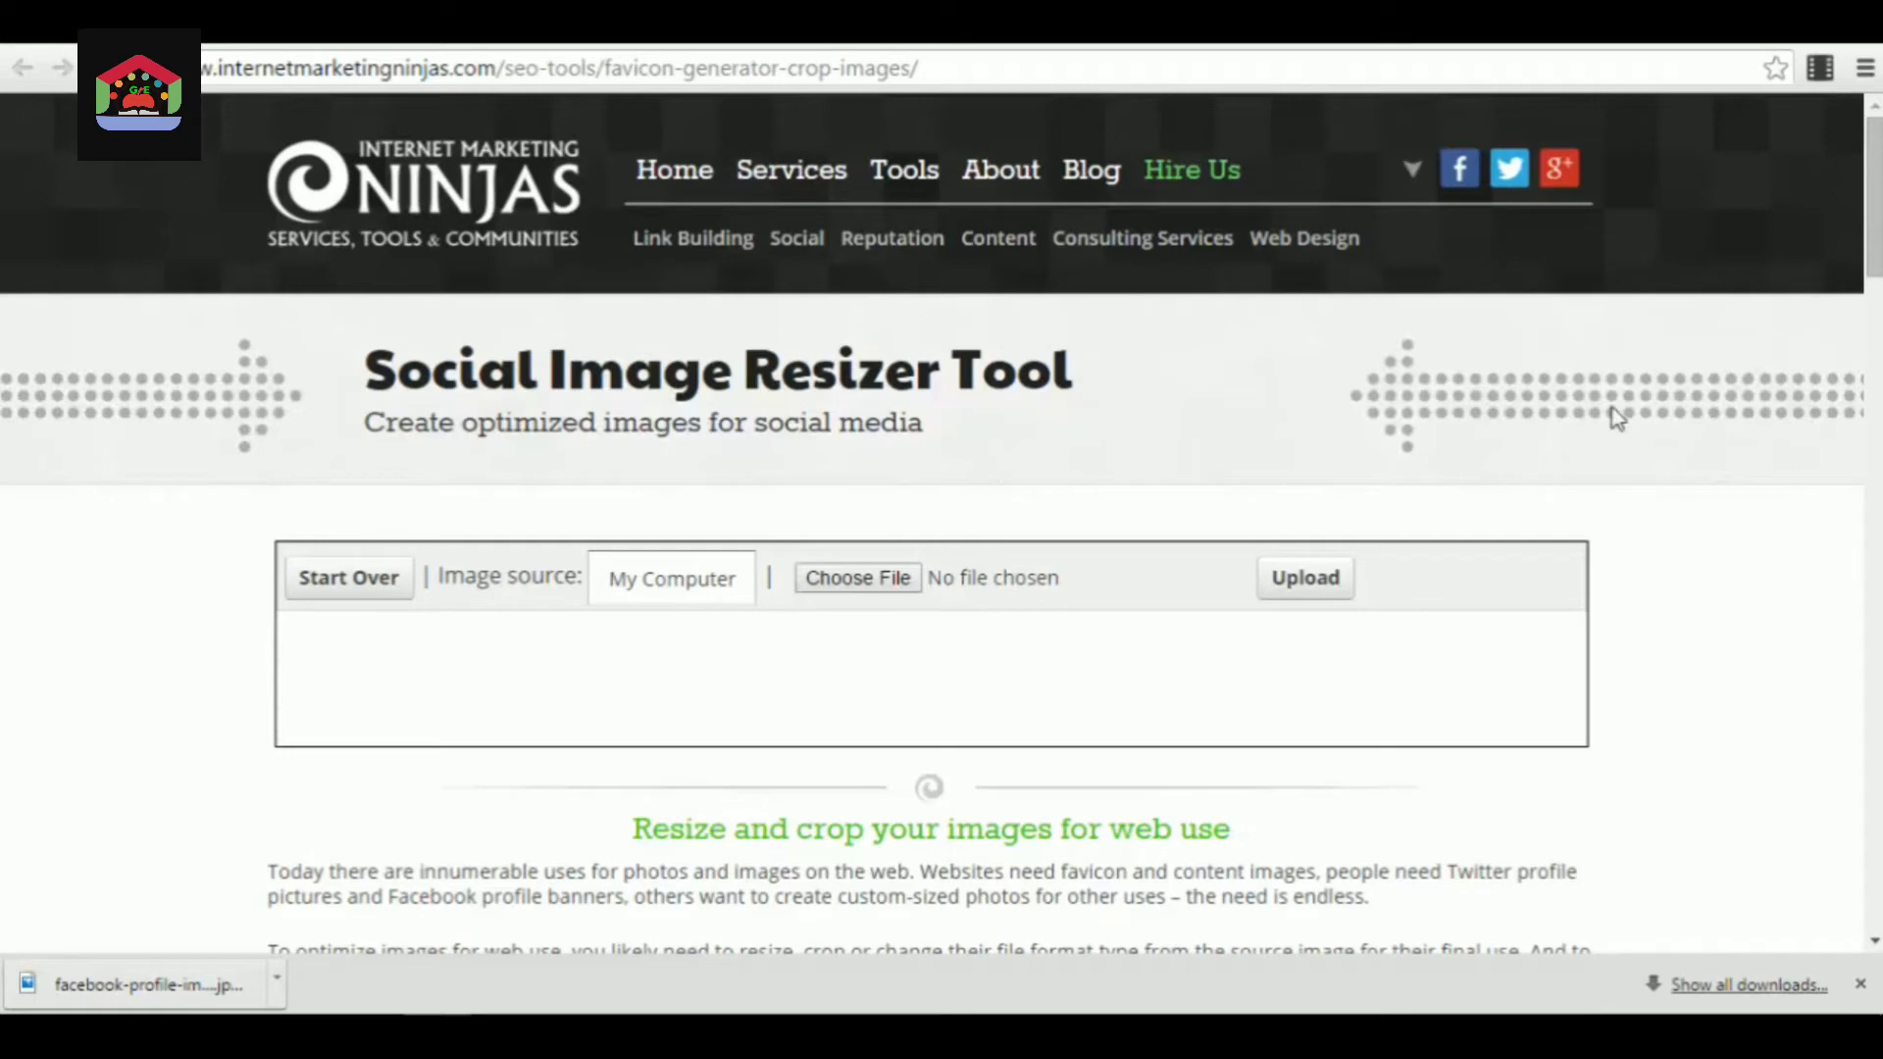
{"action": "left_click_drag", "start_coordinate": [956, 68], "coordinate": [61, 110]}
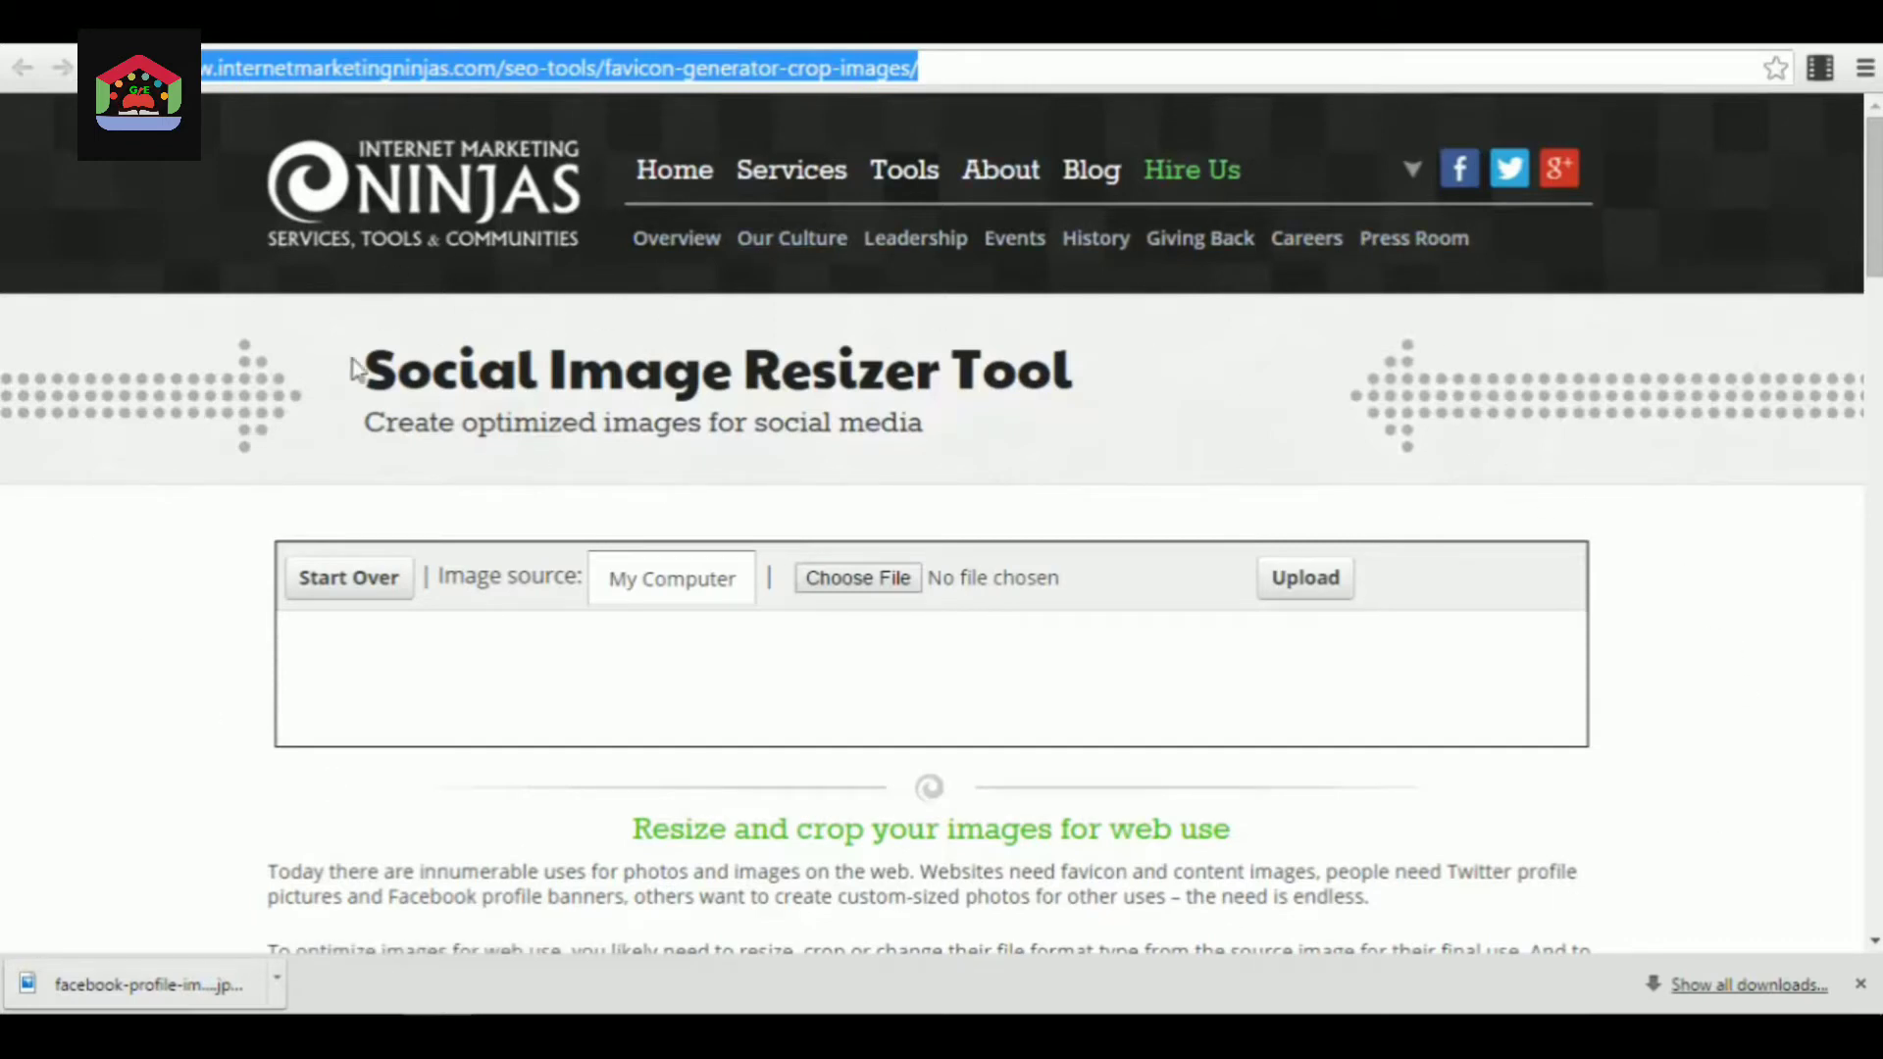
{"action": "left_click", "coordinate": [1319, 585]}
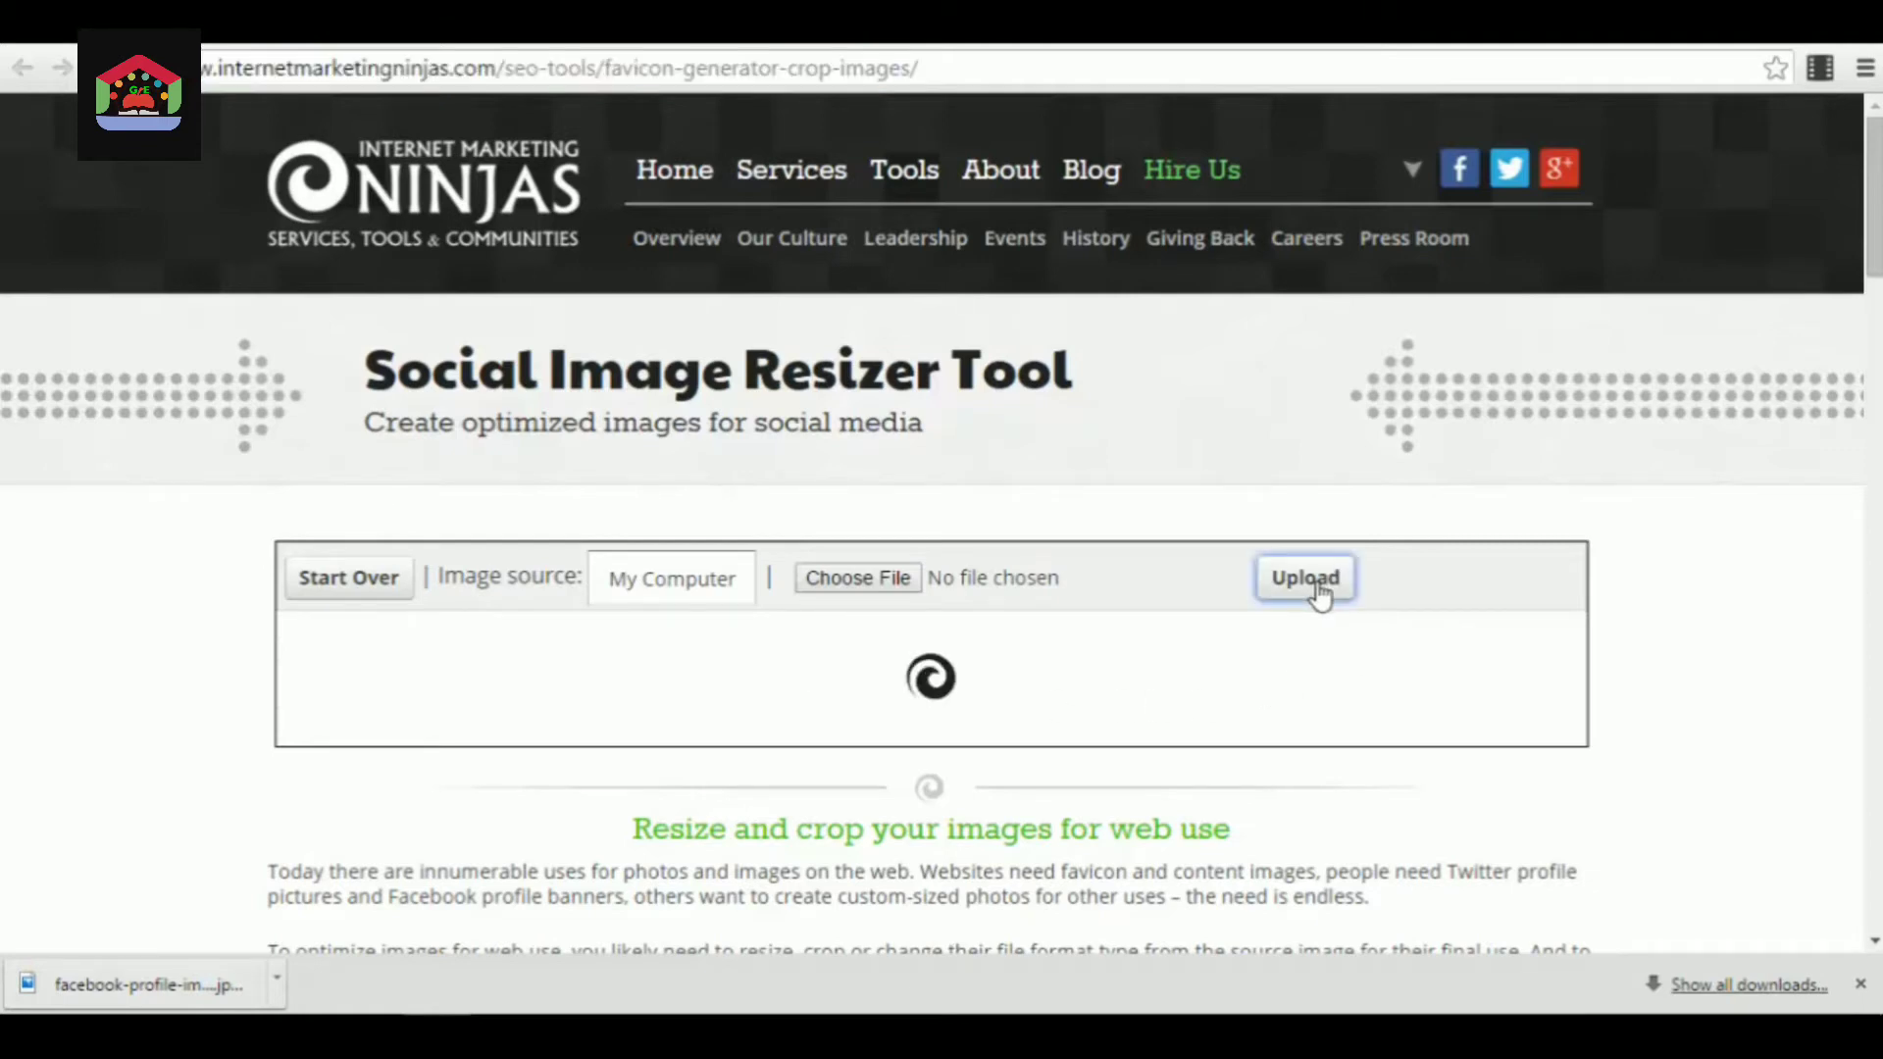
{"action": "left_click", "coordinate": [1137, 241]}
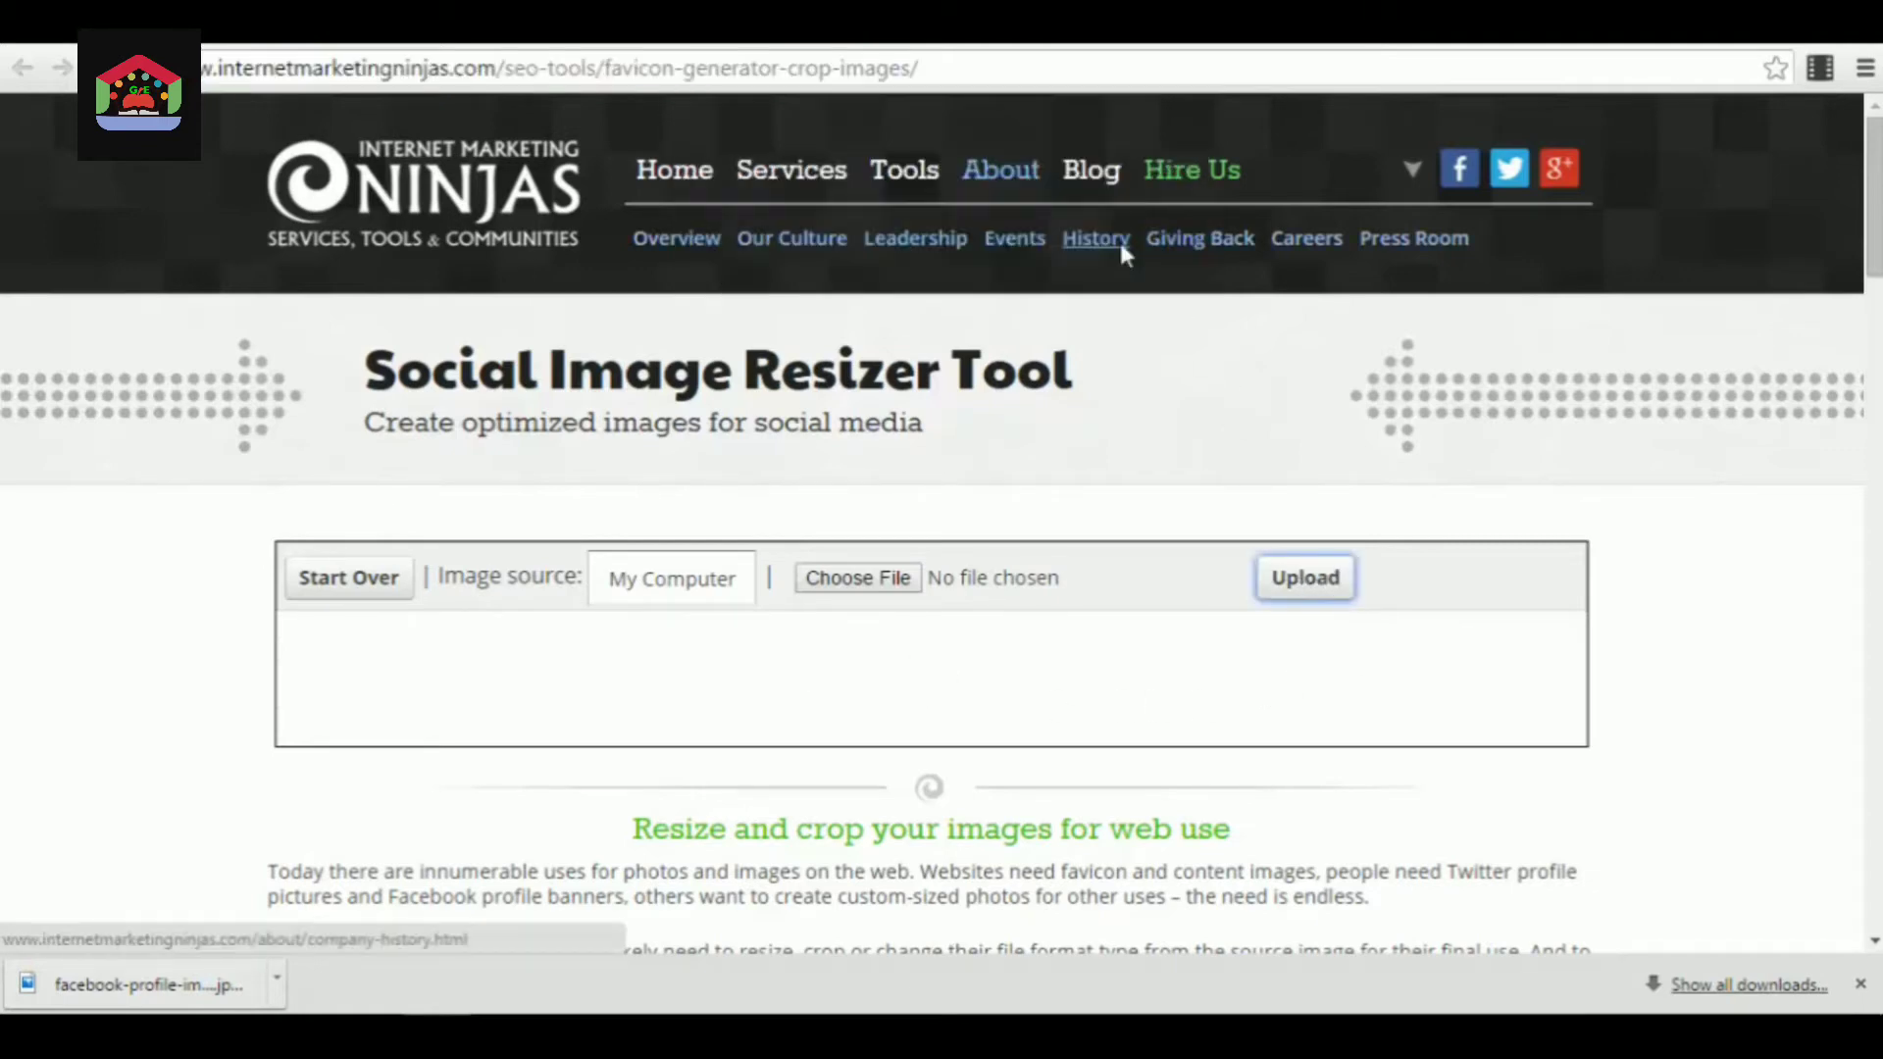
- Upload the profile photo of the man in a suit from the Imagini folder to the Social Image Resizer Tool
{"action": "left_click", "coordinate": [878, 579]}
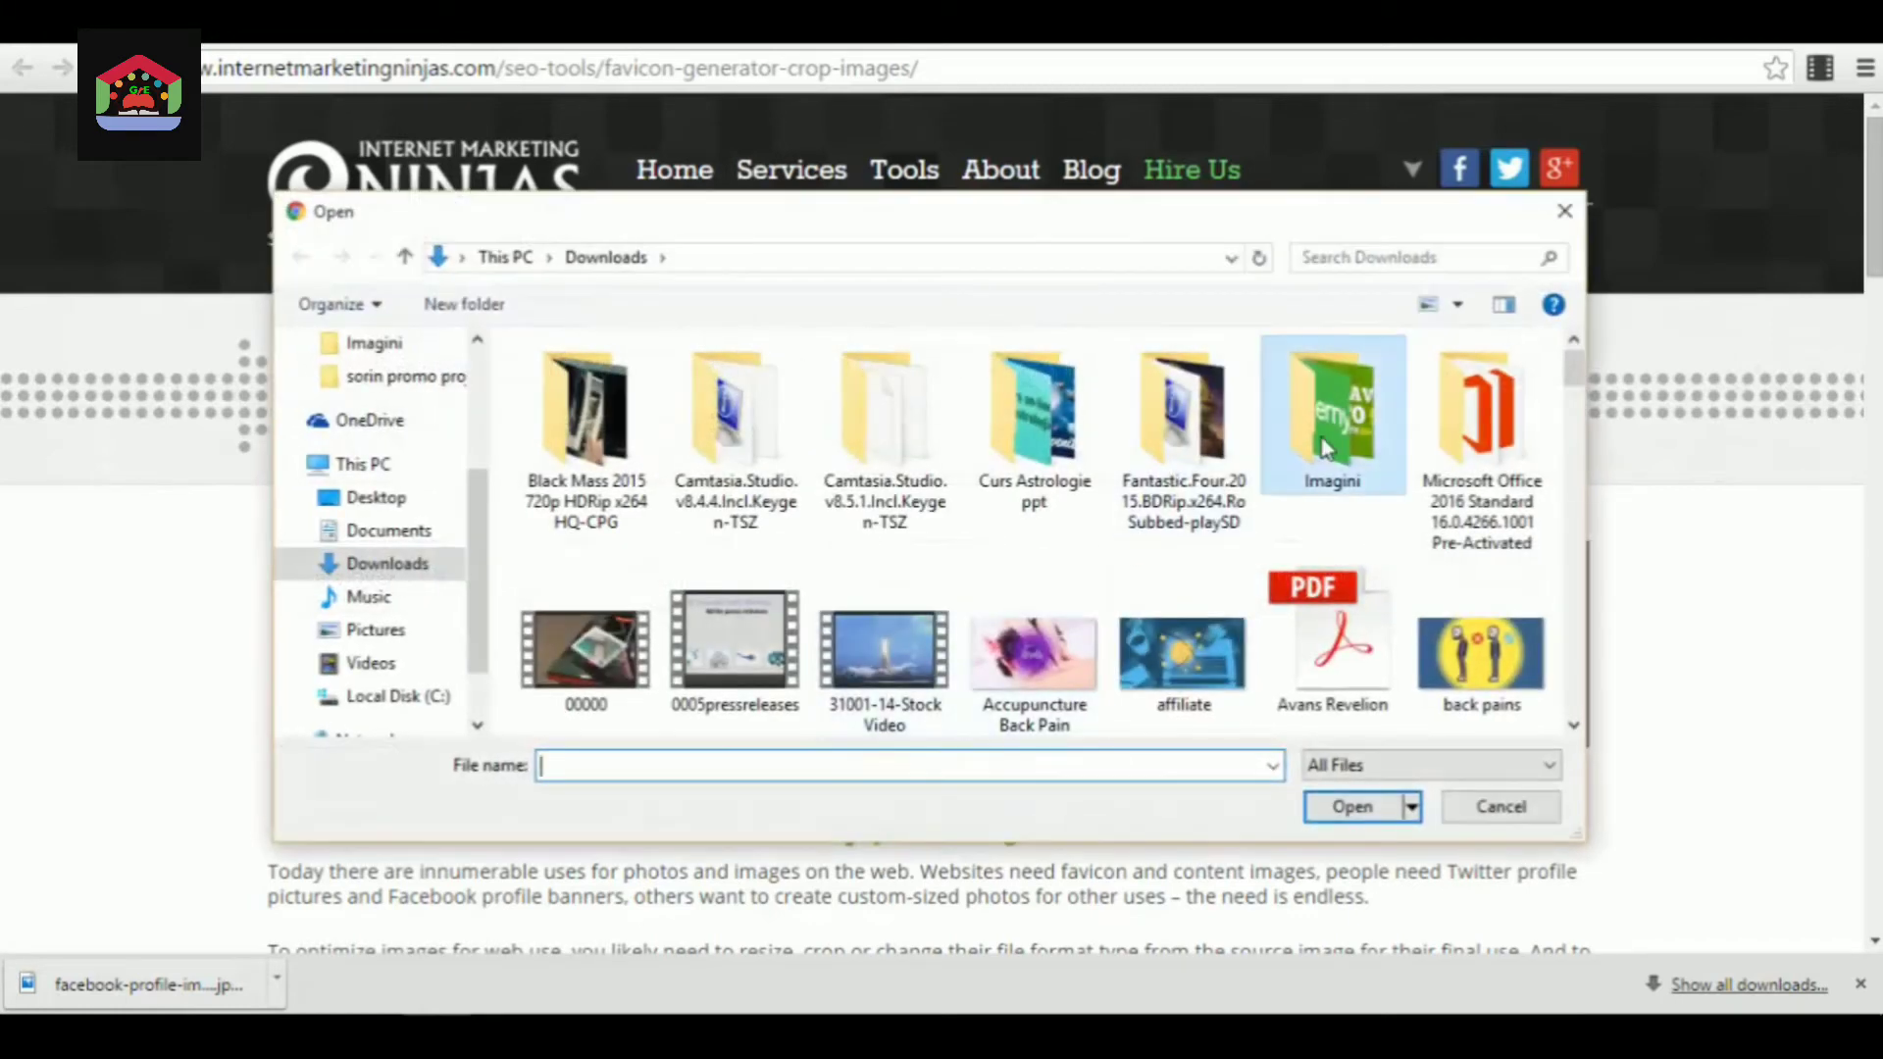
{"action": "double_click", "coordinate": [1326, 449]}
{"action": "left_click", "coordinate": [1182, 628]}
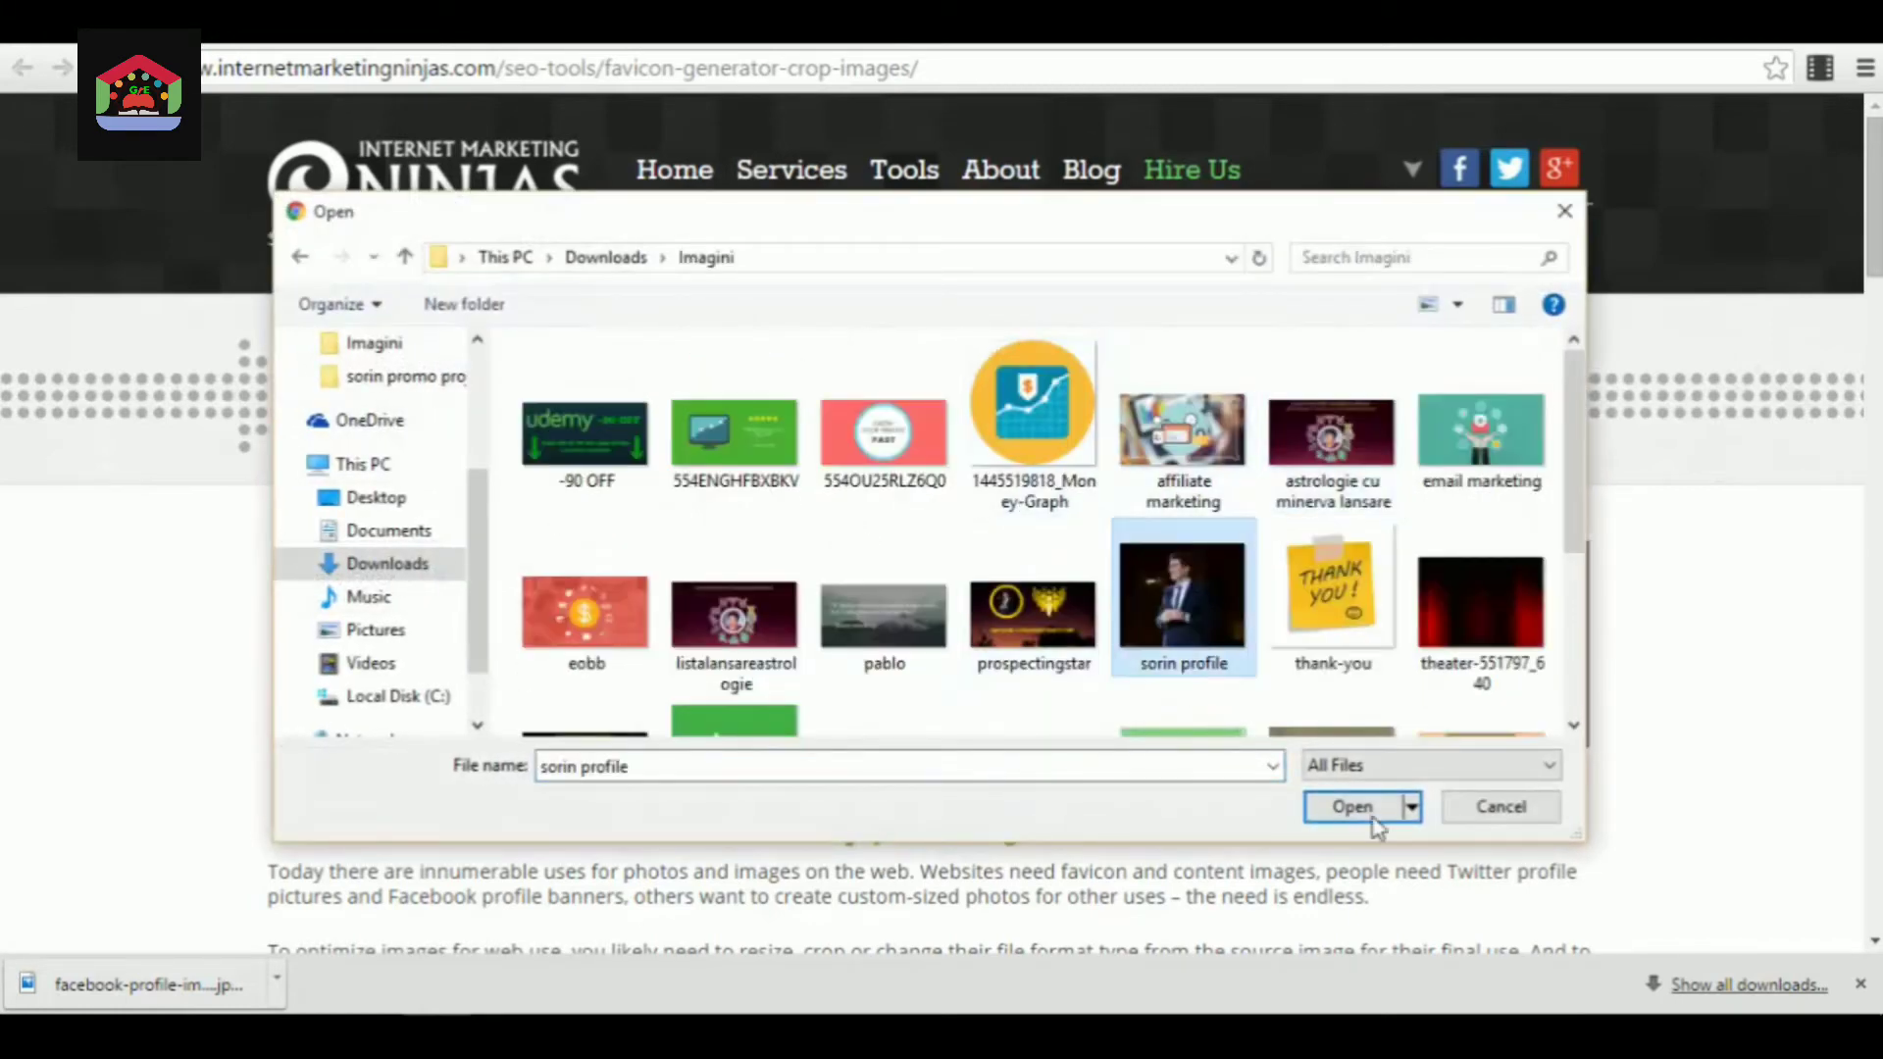
{"action": "left_click", "coordinate": [1369, 818]}
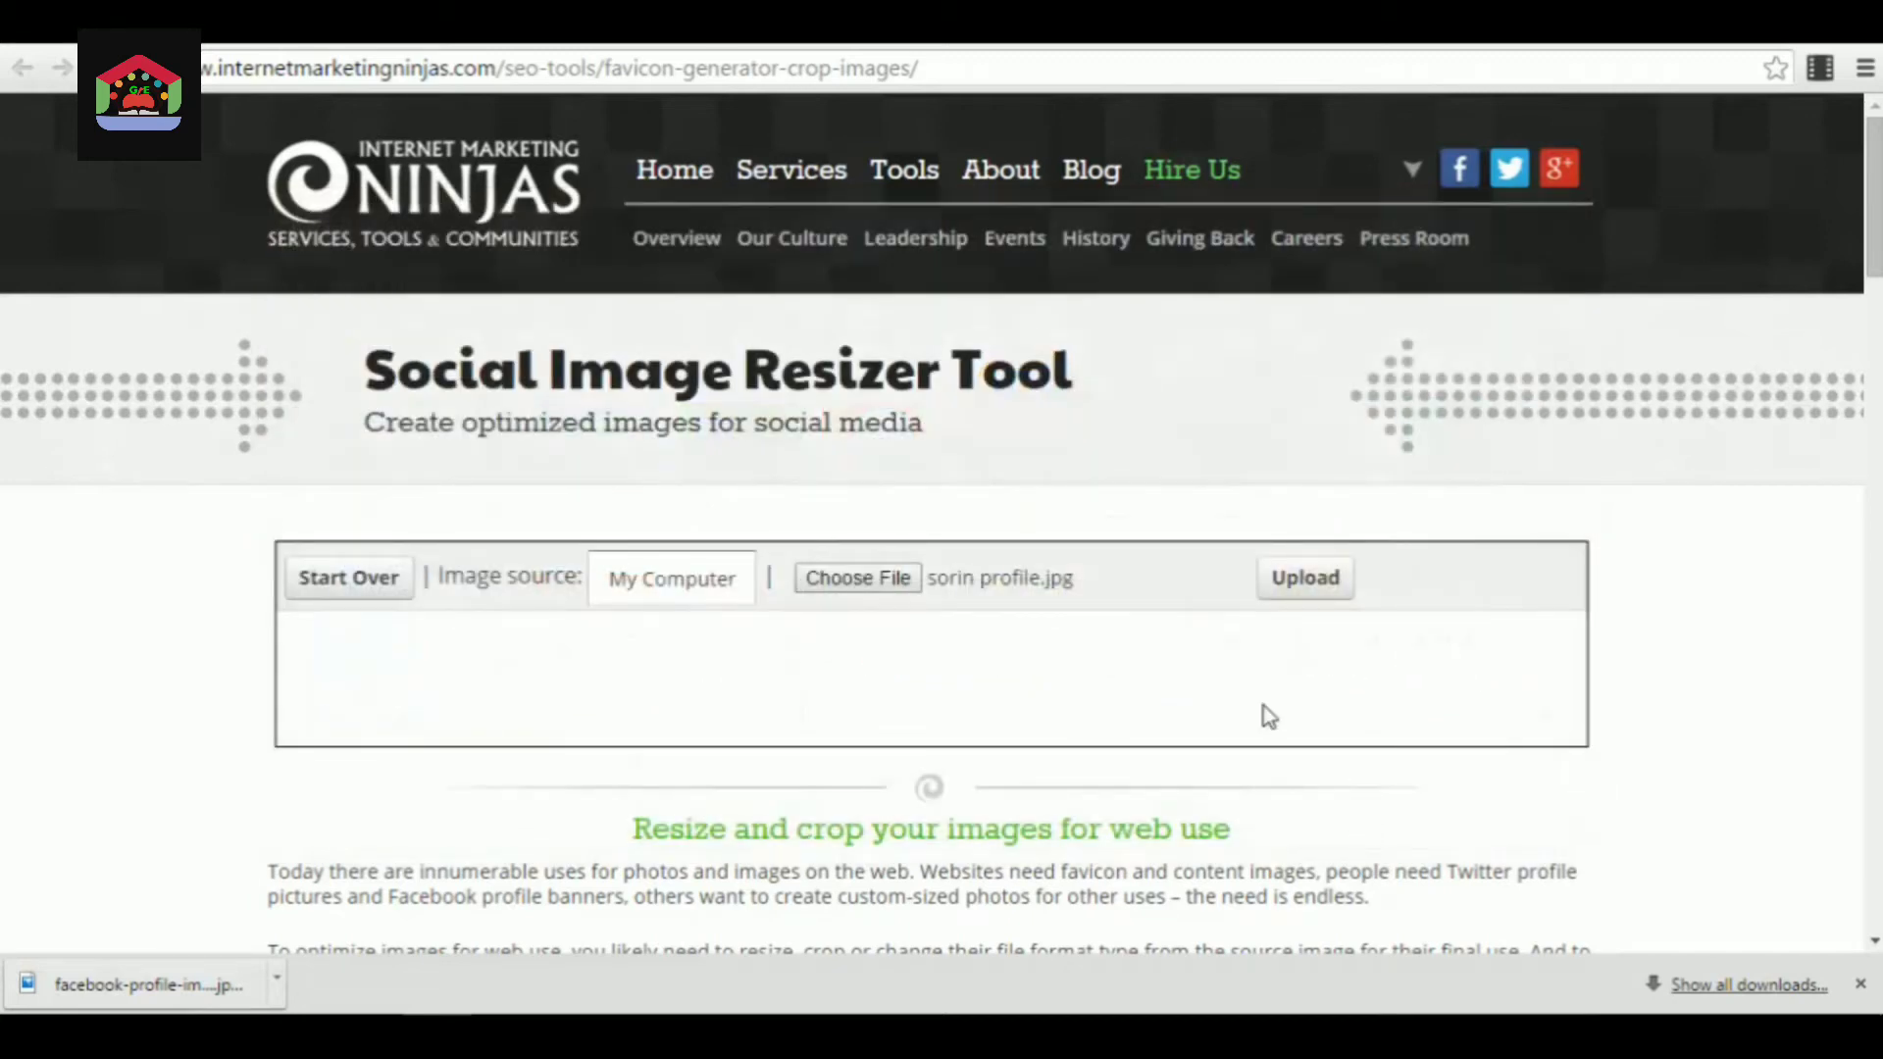
{"action": "left_click", "coordinate": [1313, 589]}
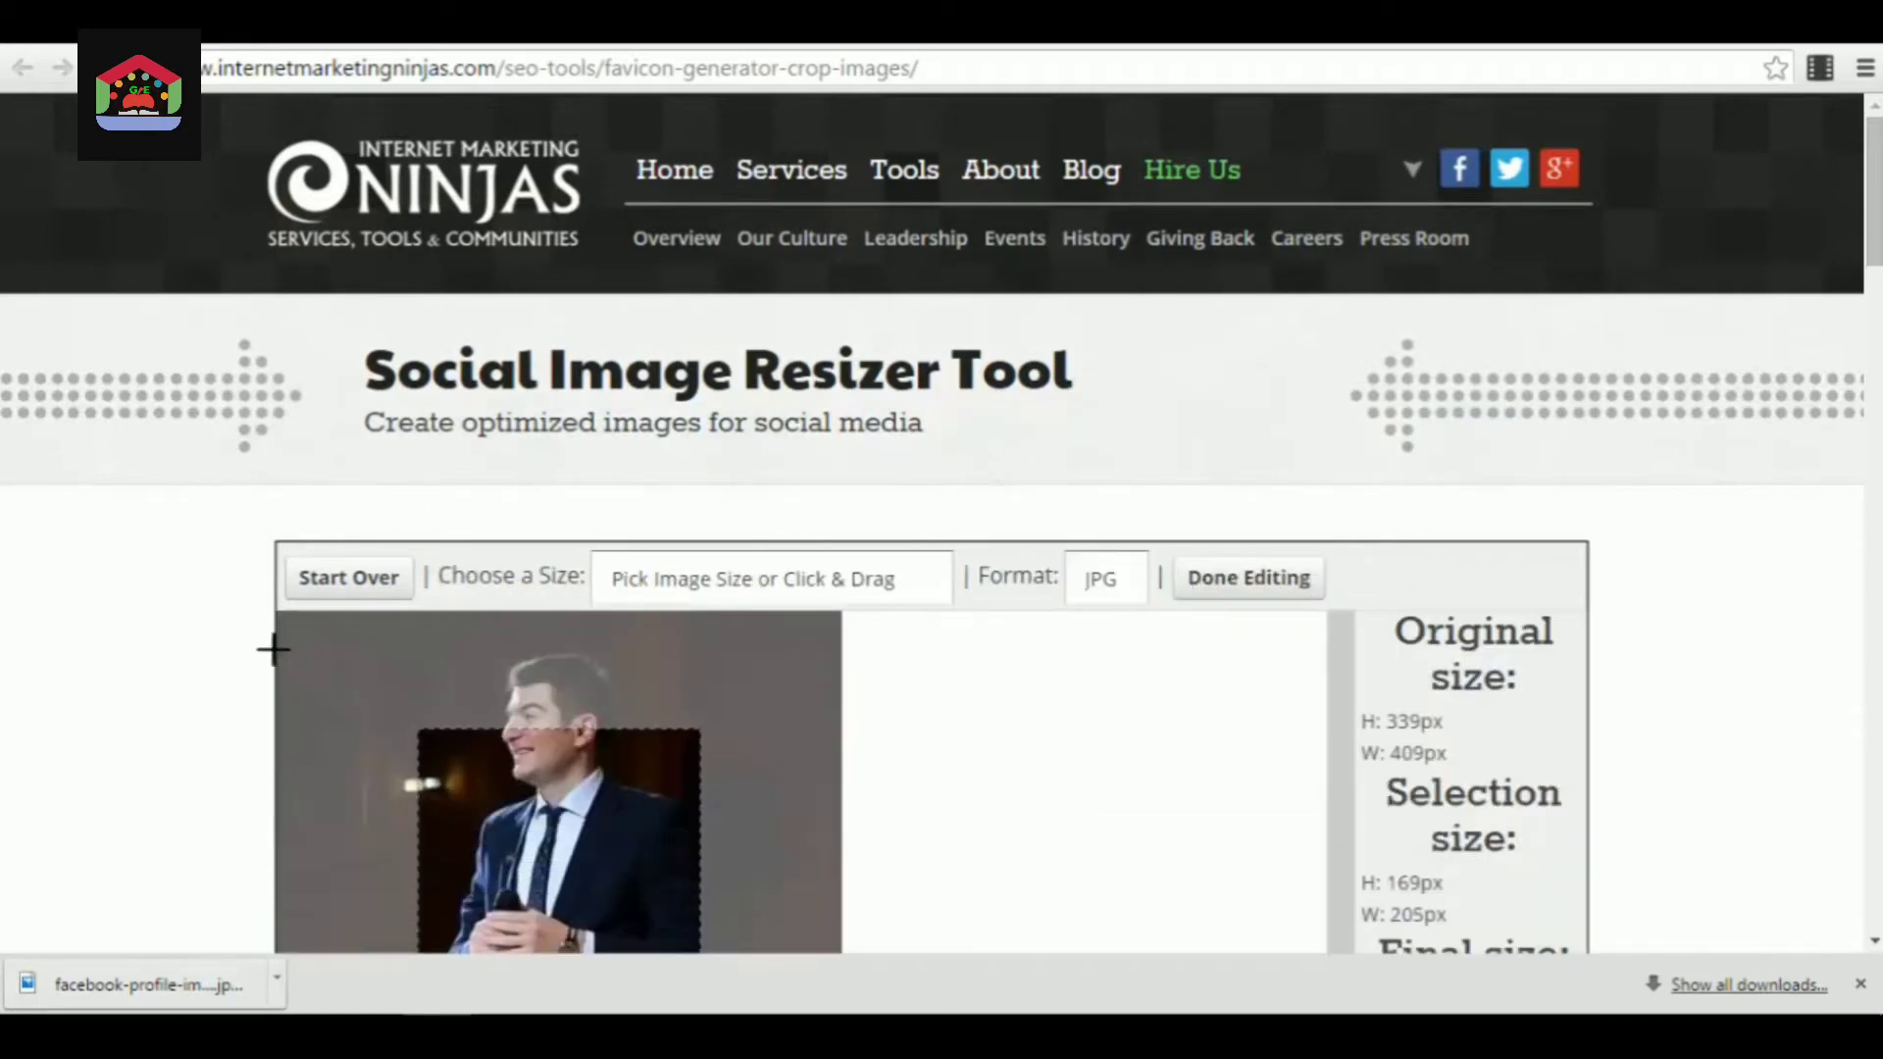
- Crop the photo to the Facebook Profile Photo size with the selection around the man's head and chest, and finish editing
{"action": "scroll", "coordinate": [1034, 627], "scroll_direction": "down", "scroll_amount": 1}
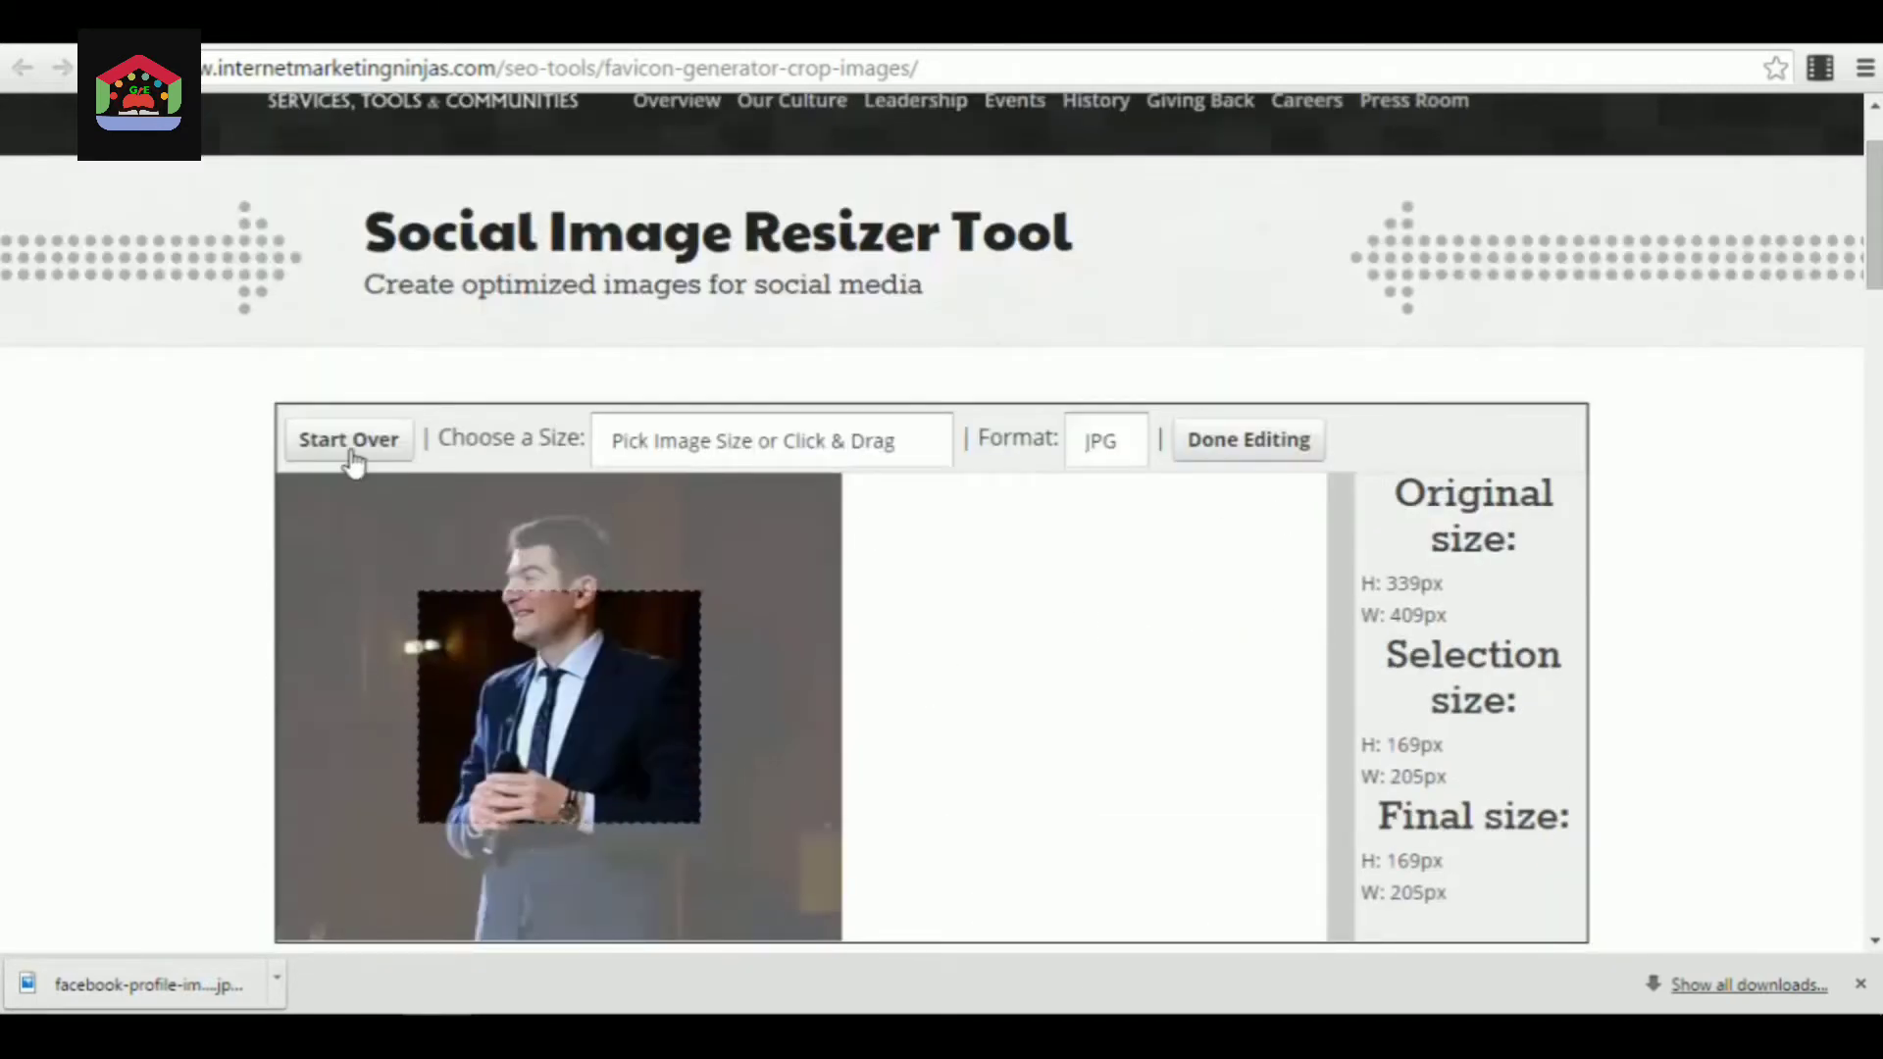
{"action": "left_click", "coordinate": [711, 461]}
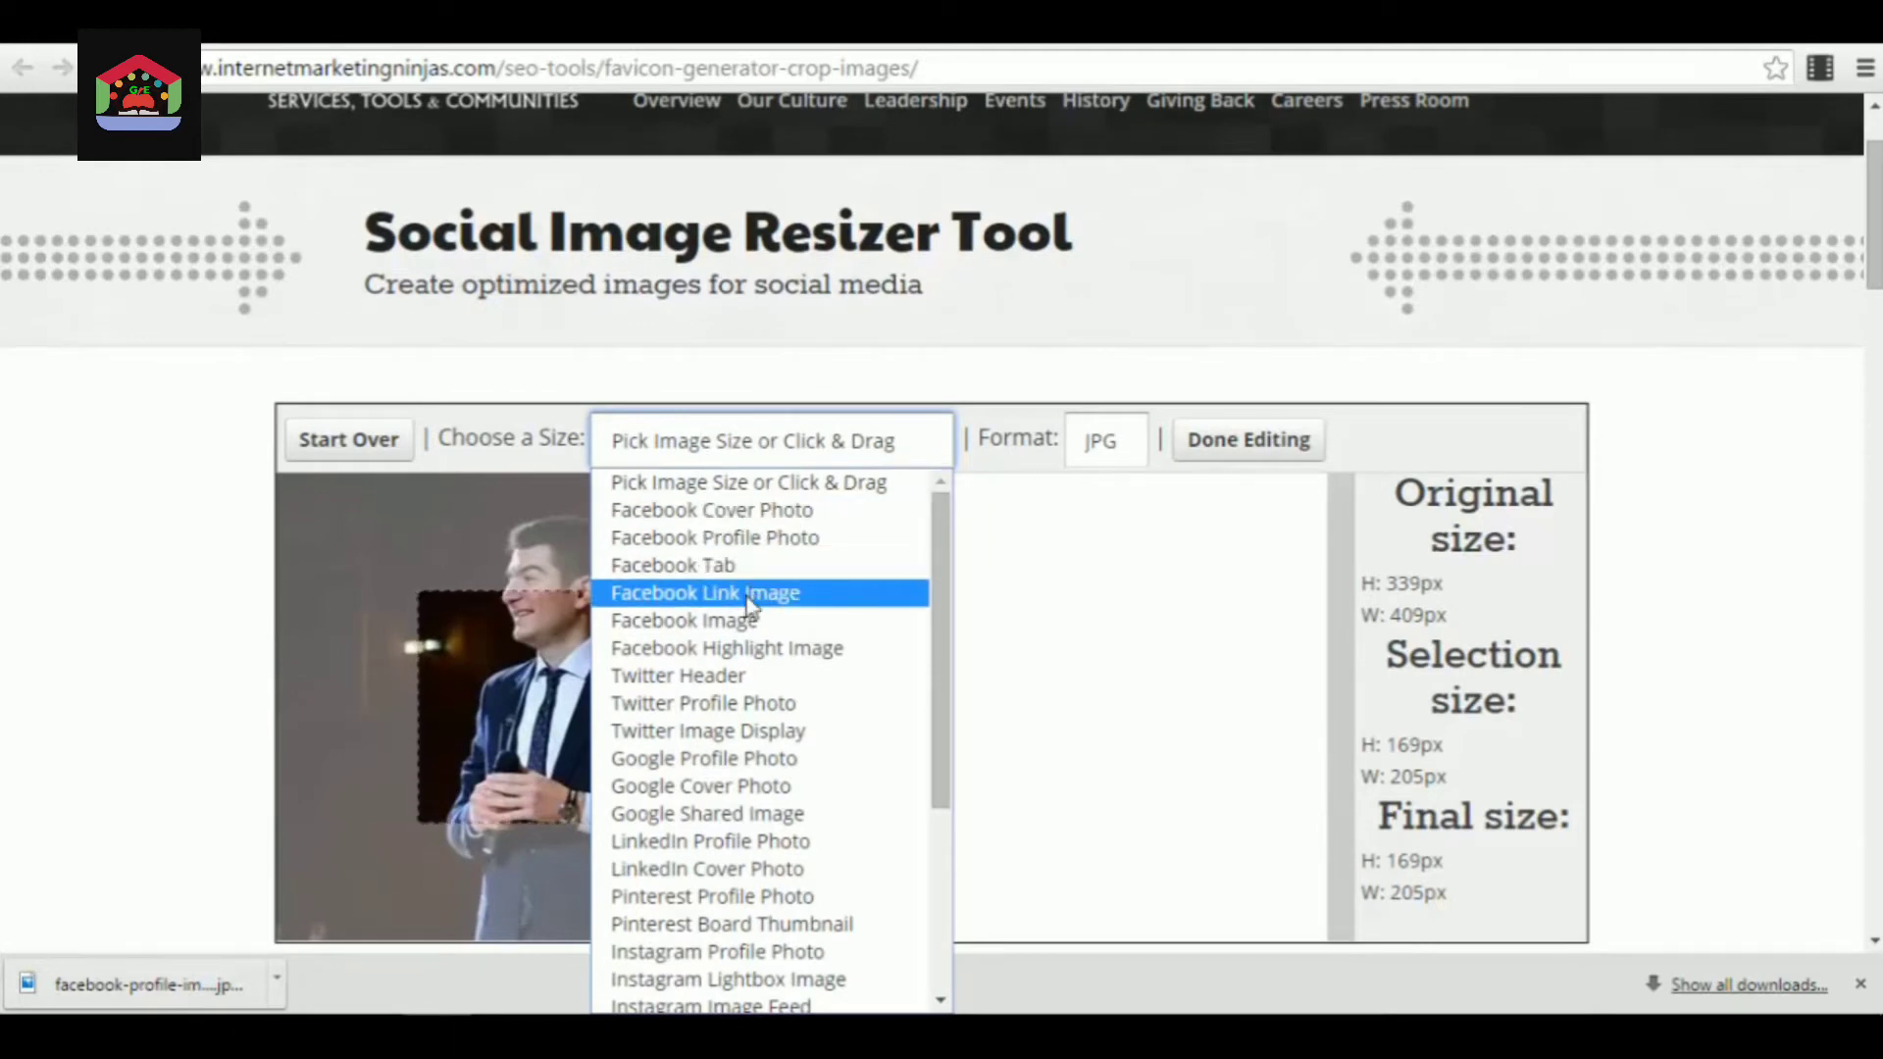
{"action": "scroll", "coordinate": [775, 628], "scroll_direction": "down", "scroll_amount": 4}
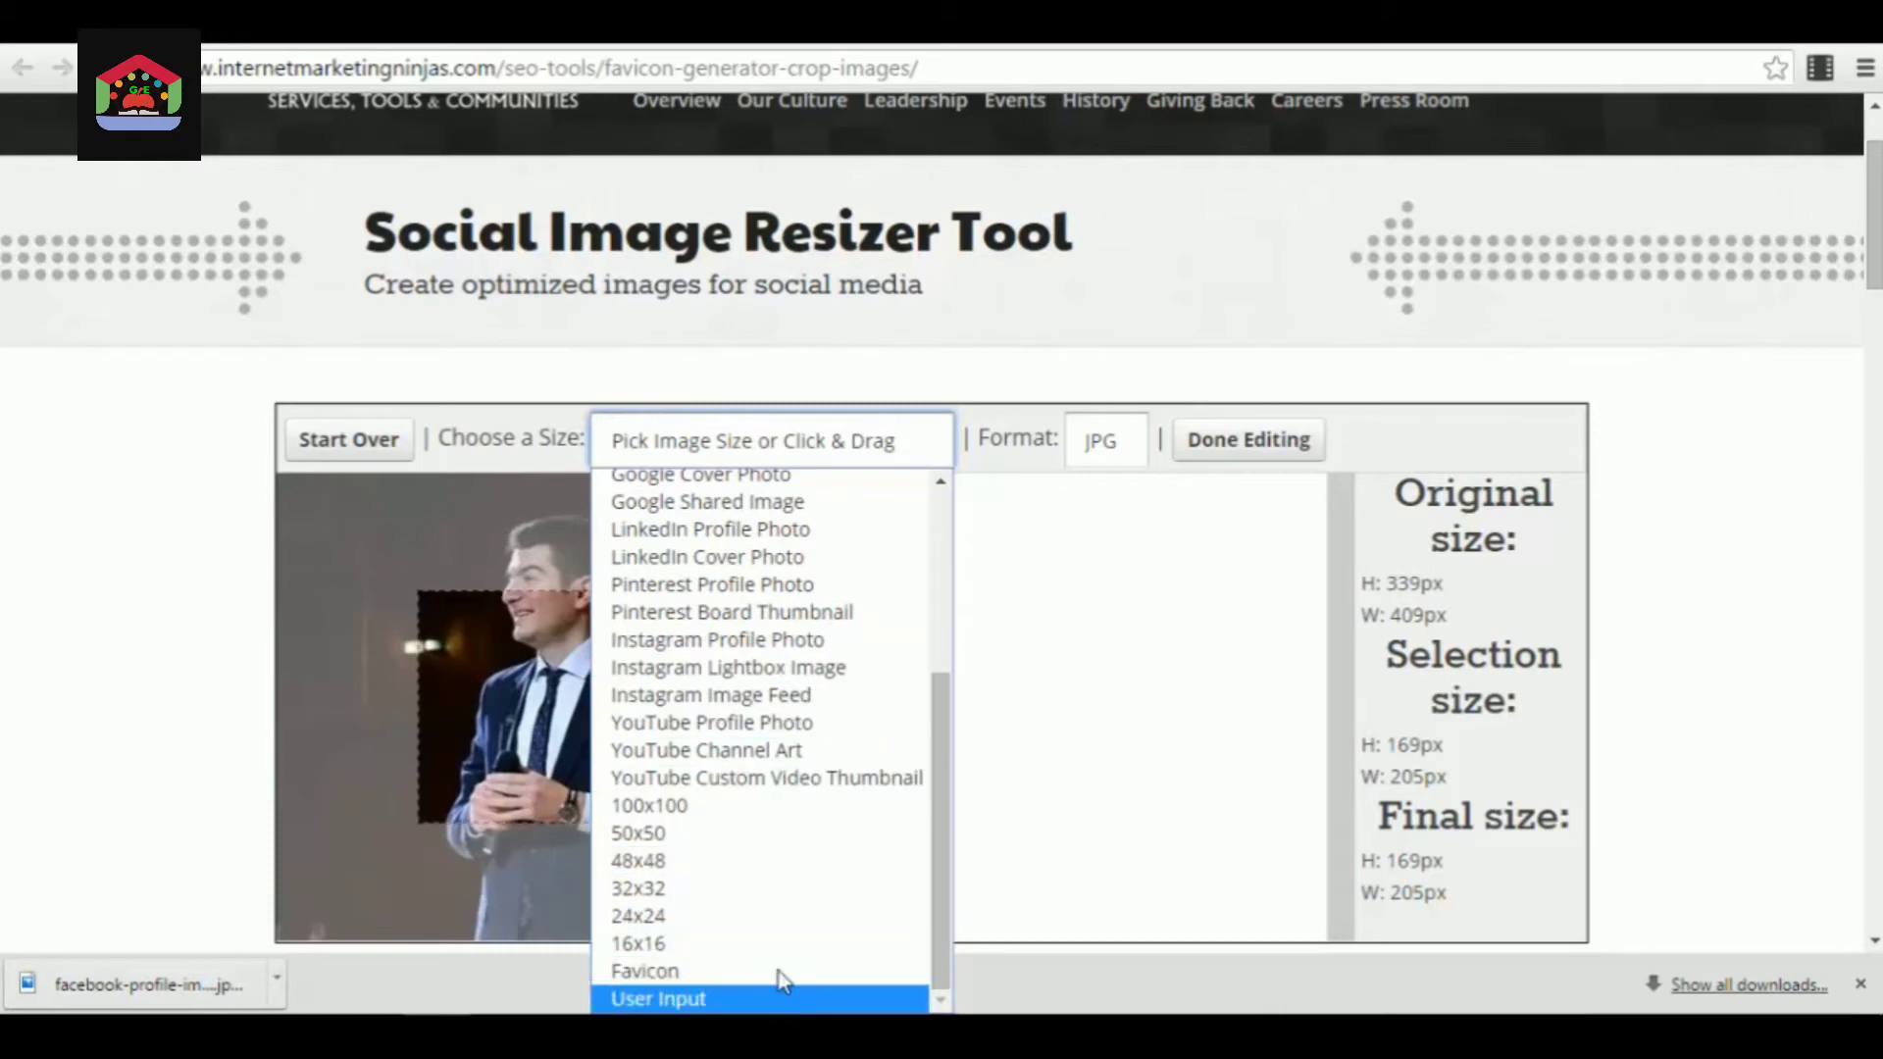
{"action": "scroll", "coordinate": [780, 898], "scroll_direction": "up", "scroll_amount": 4}
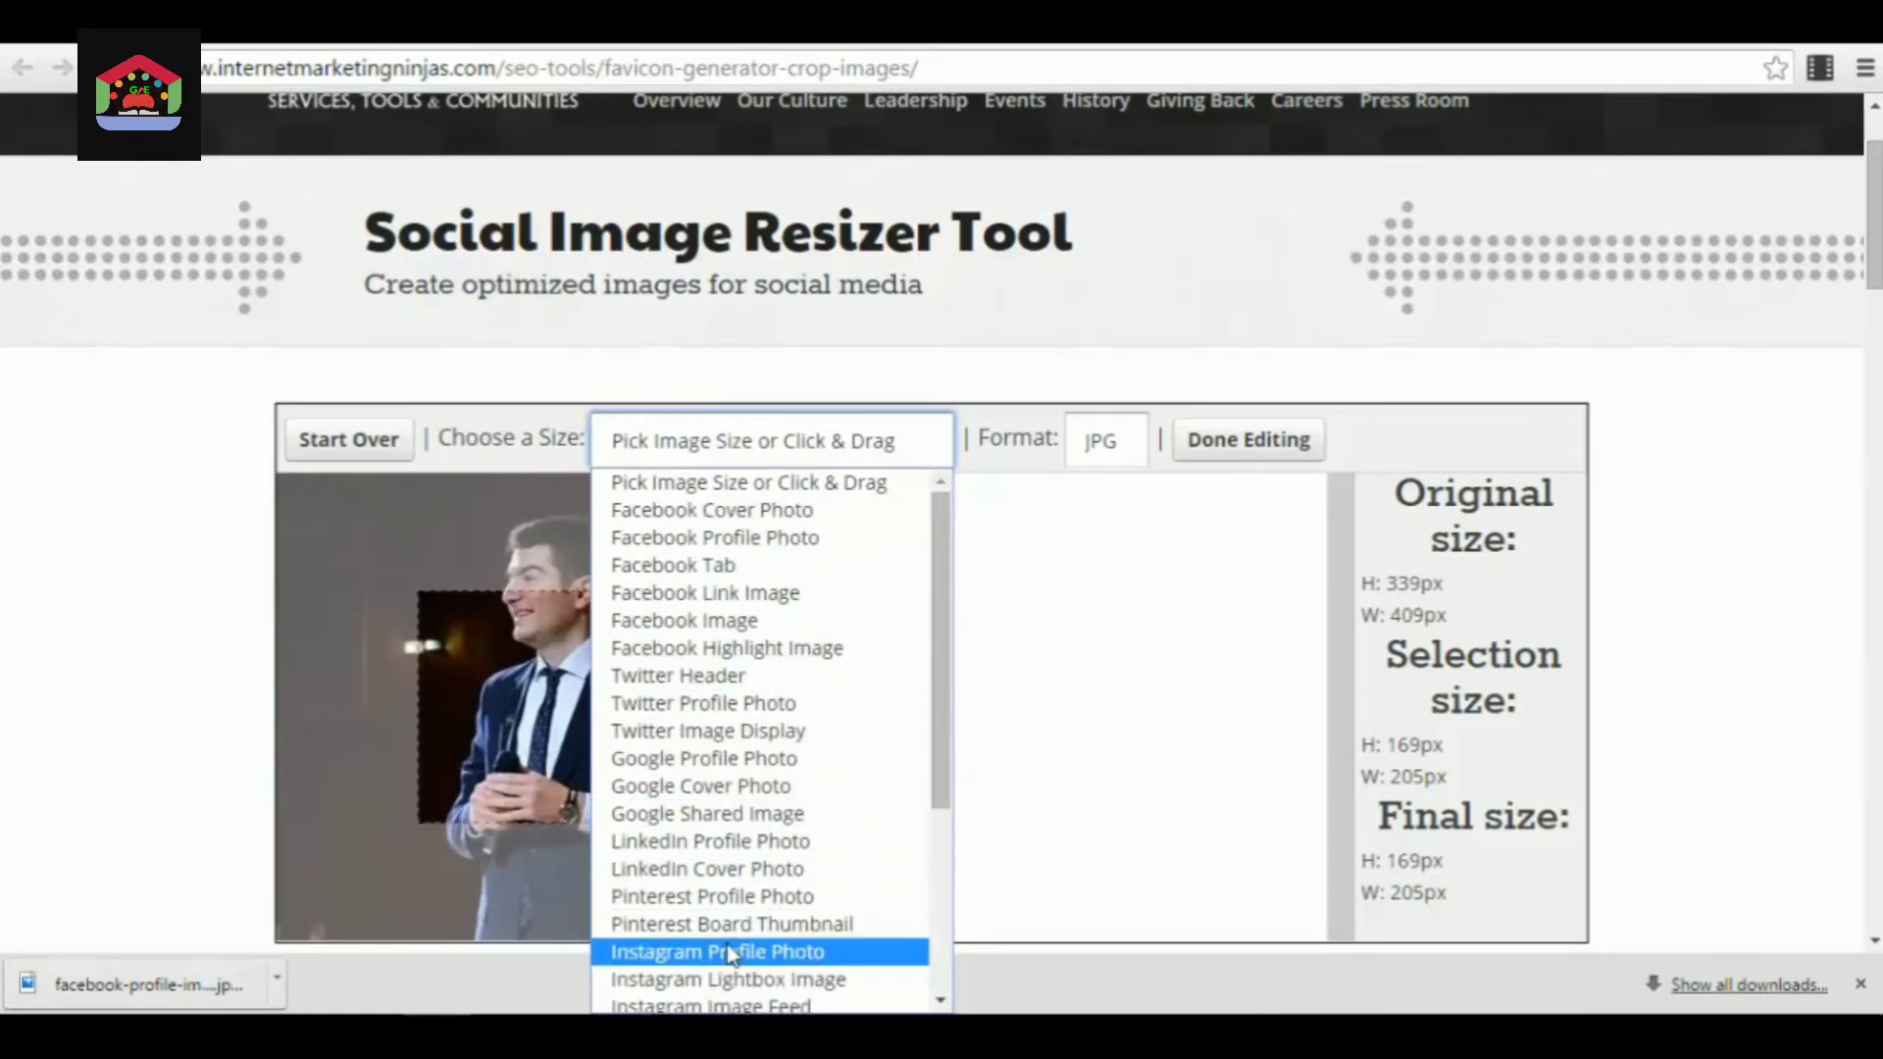
{"action": "left_click", "coordinate": [702, 541]}
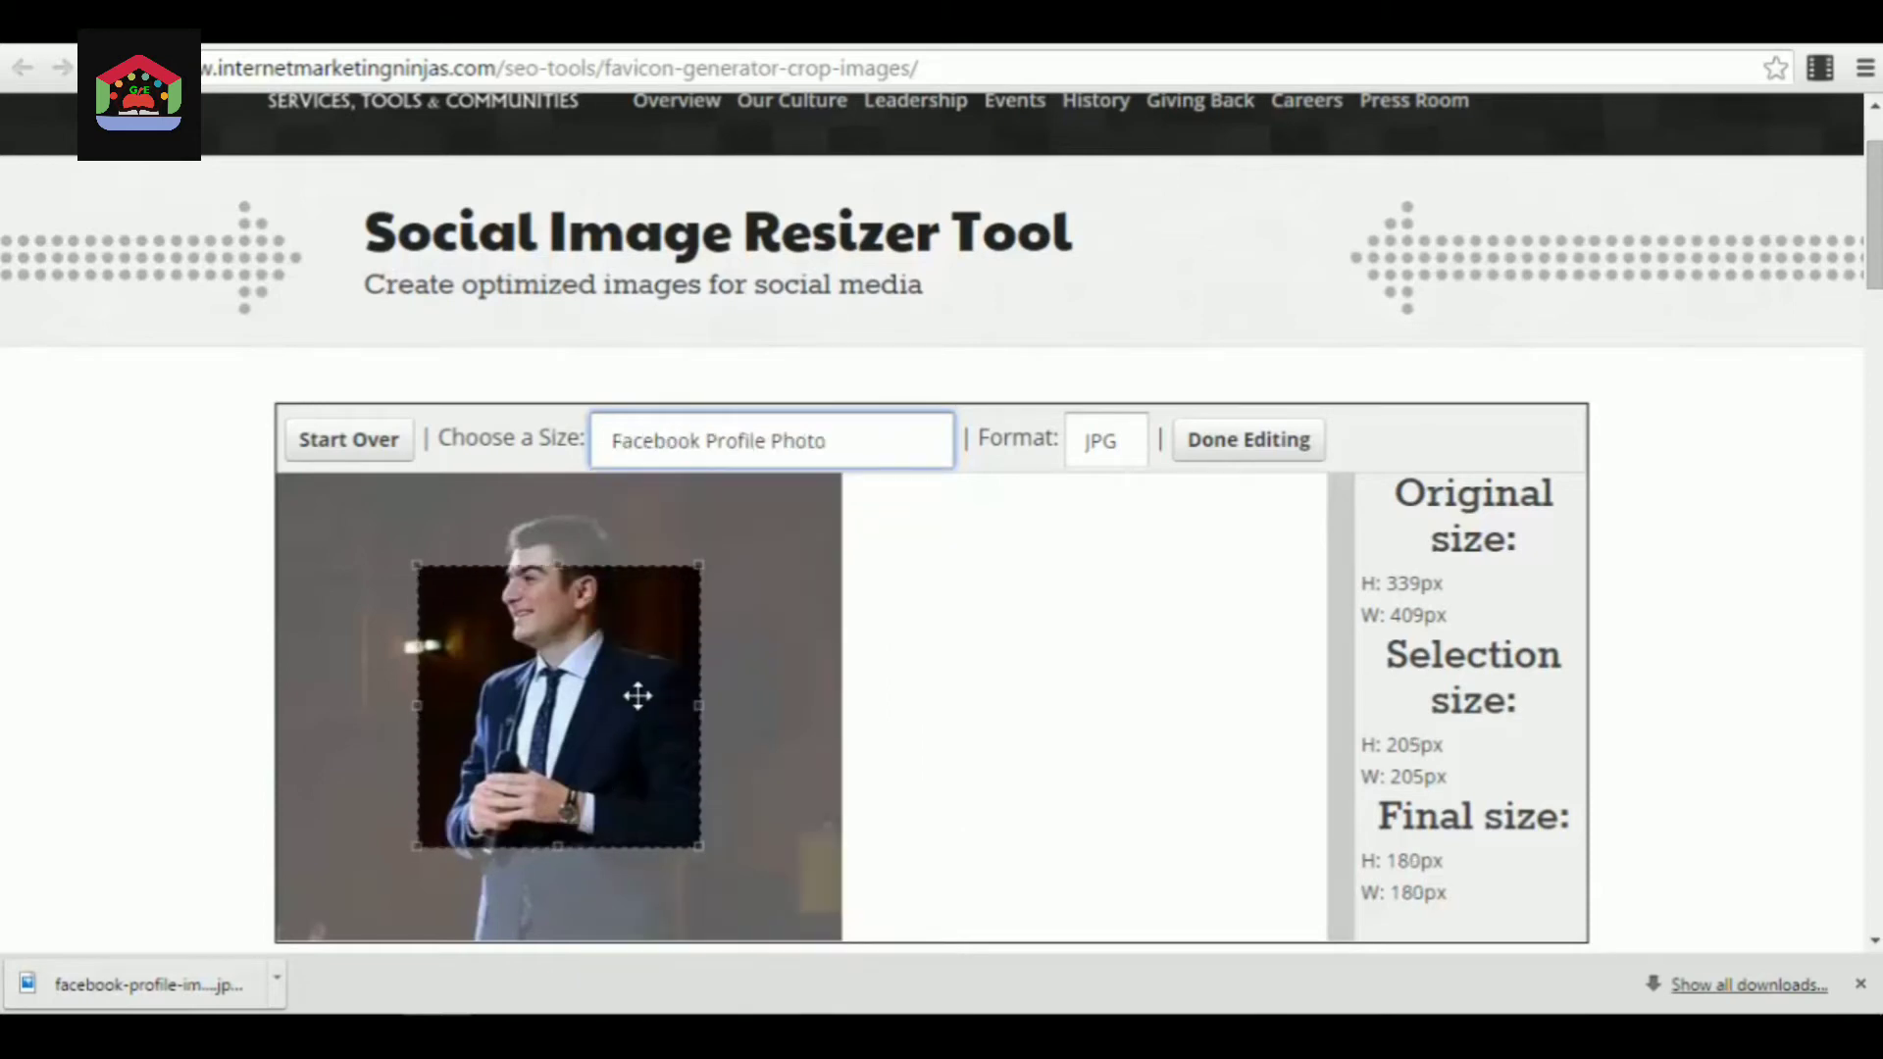
{"action": "left_click_drag", "start_coordinate": [638, 696], "coordinate": [630, 601]}
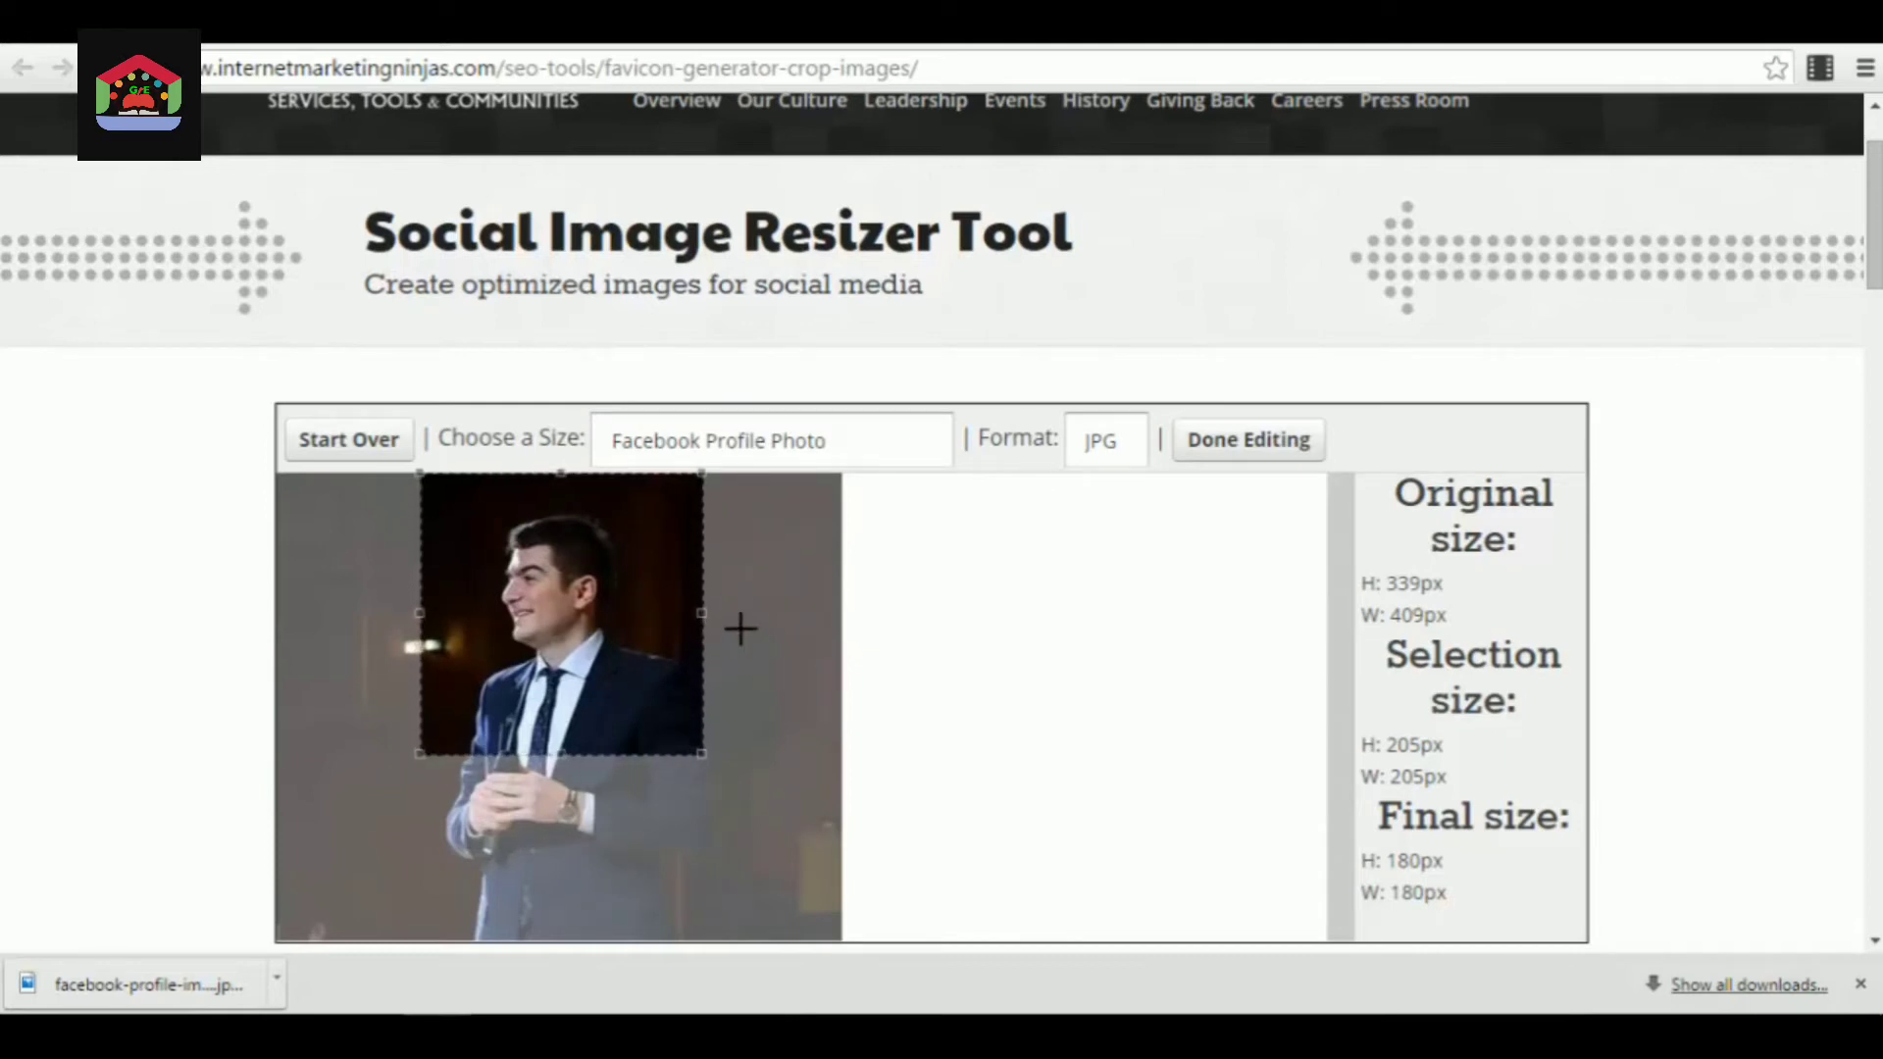
{"action": "left_click", "coordinate": [1249, 446]}
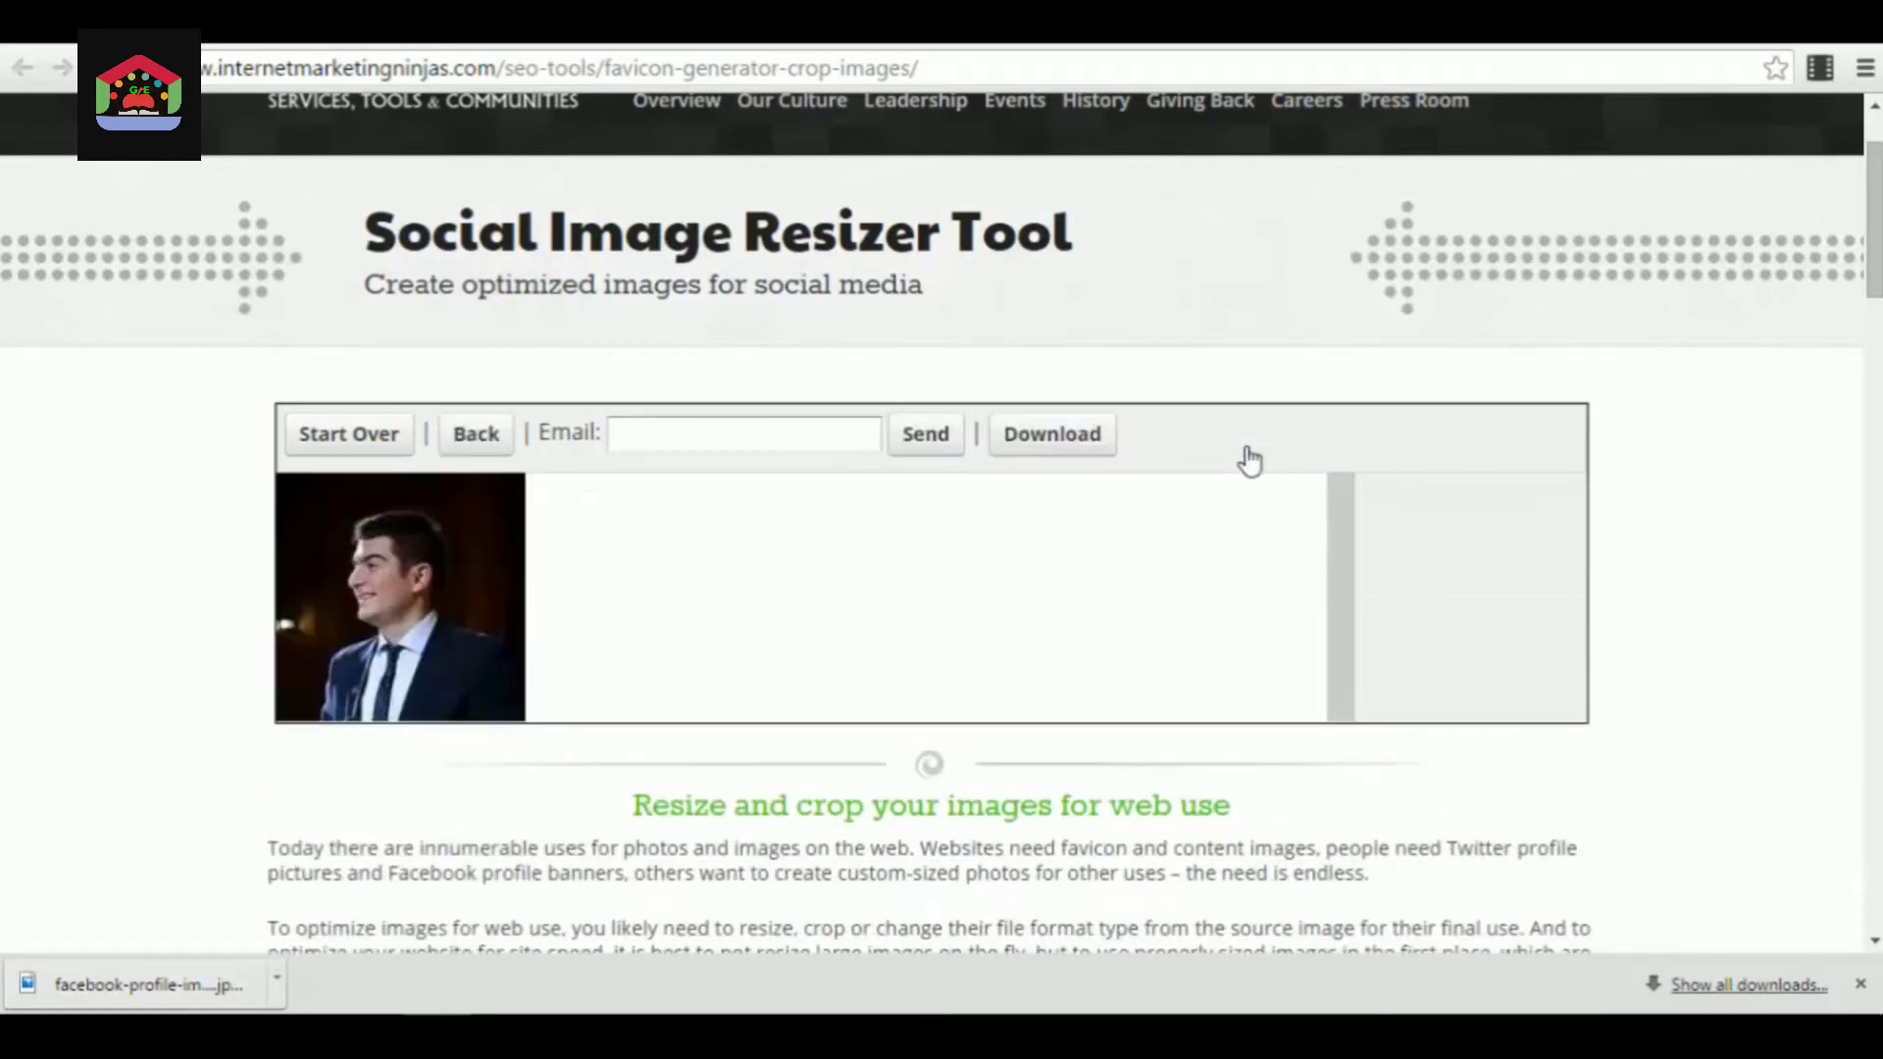
- Download the resized profile photo and close the browser's download bar
{"action": "left_click", "coordinate": [682, 430]}
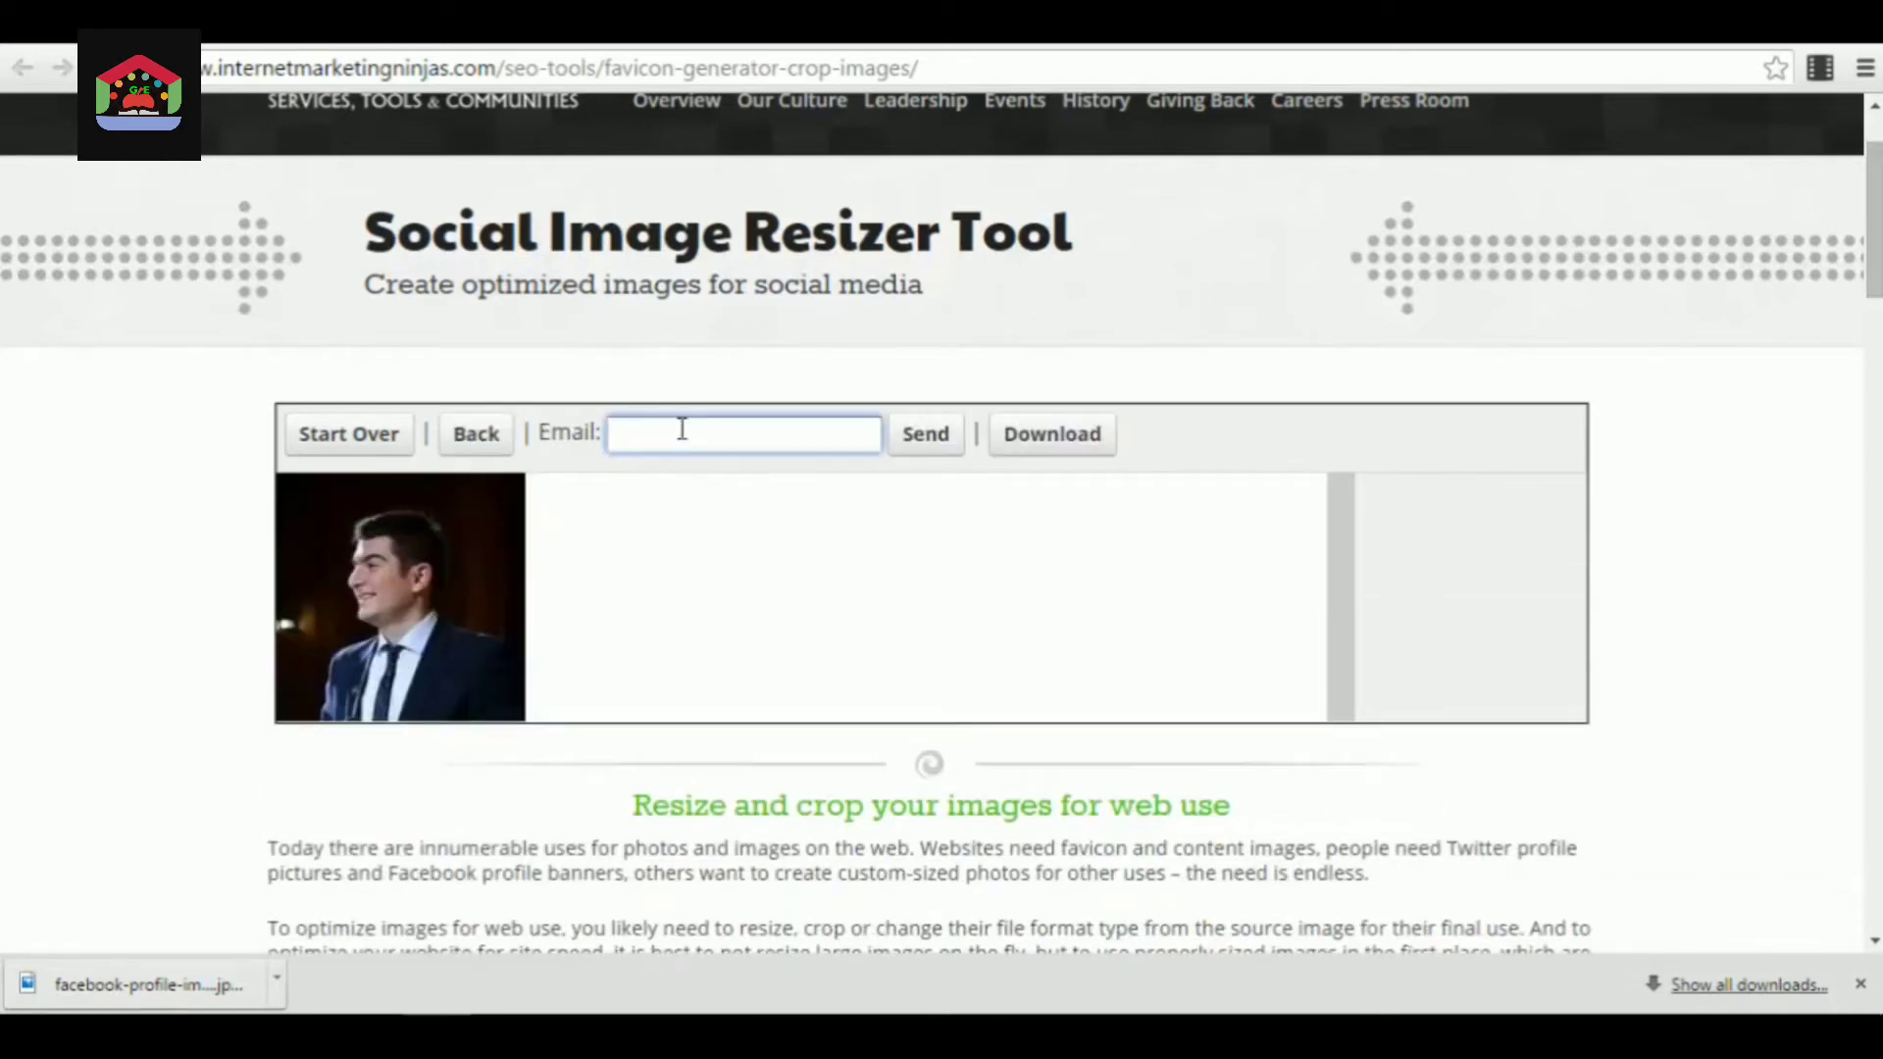
{"action": "left_click", "coordinate": [1072, 451]}
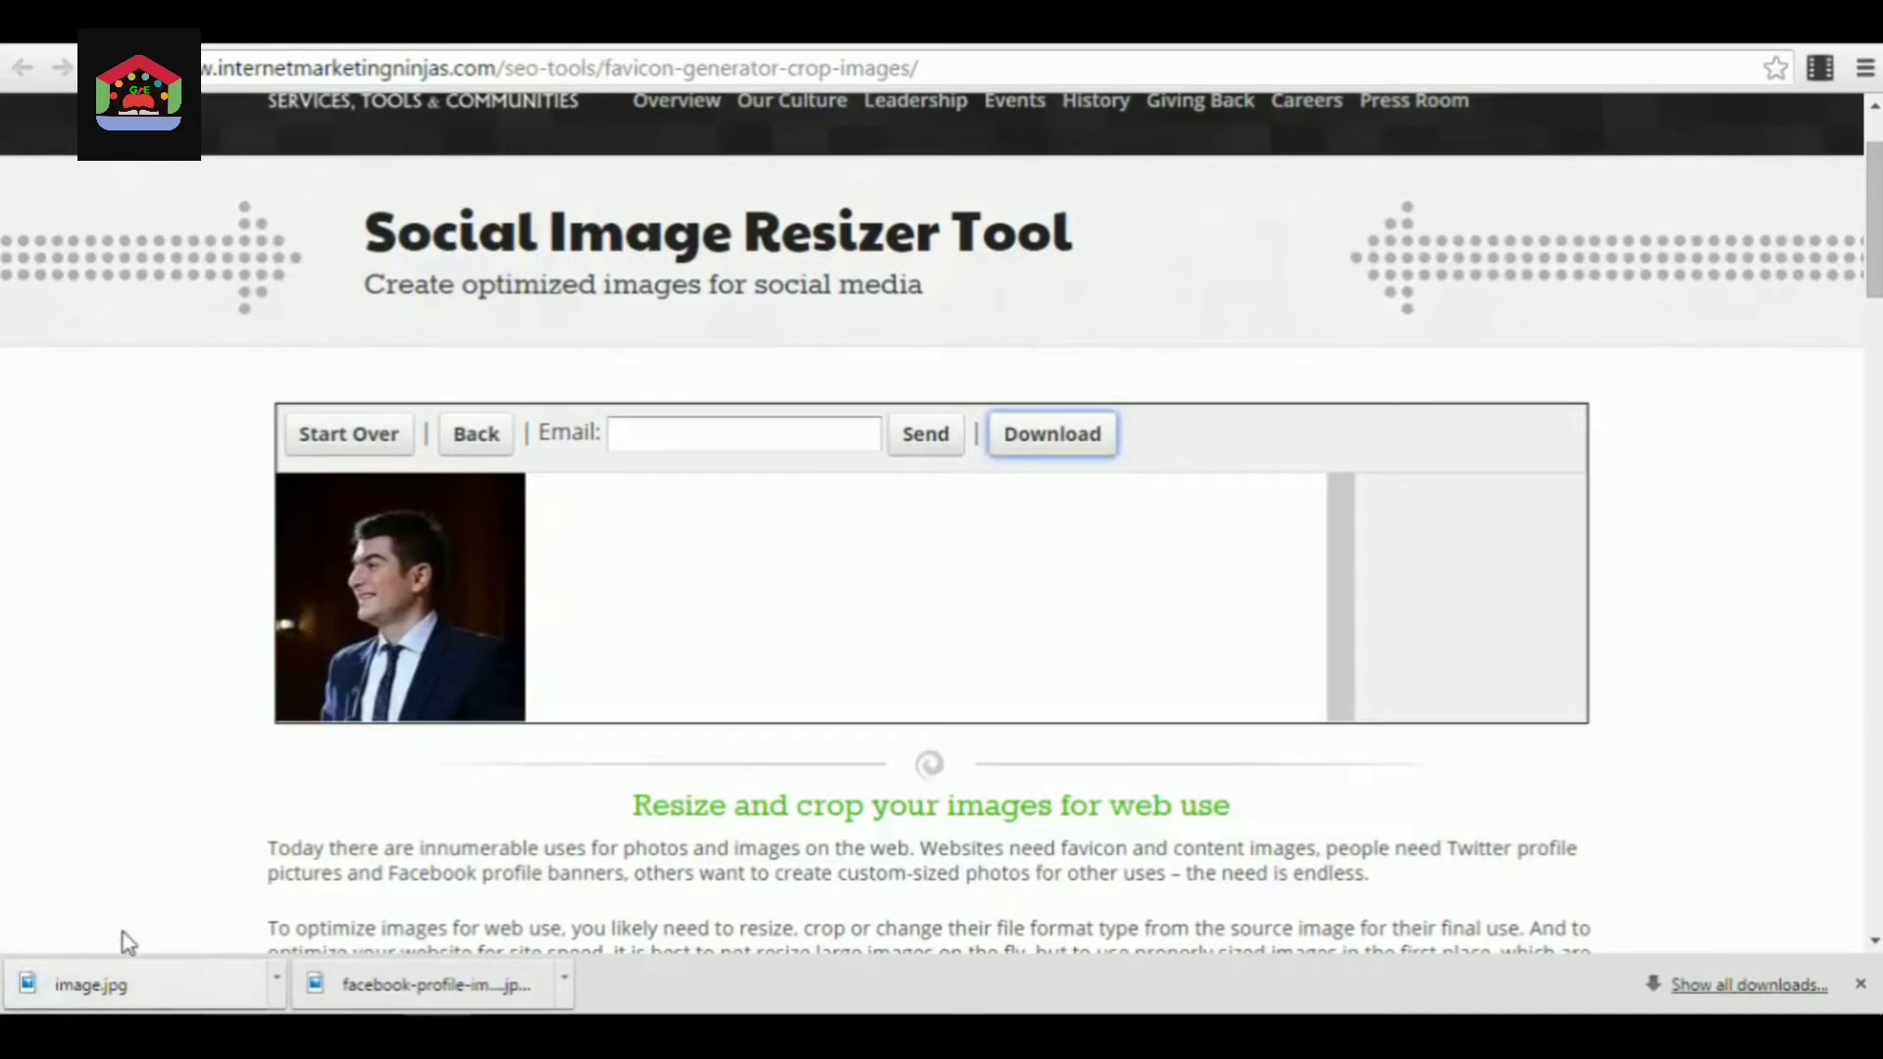
{"action": "left_click", "coordinate": [1861, 984]}
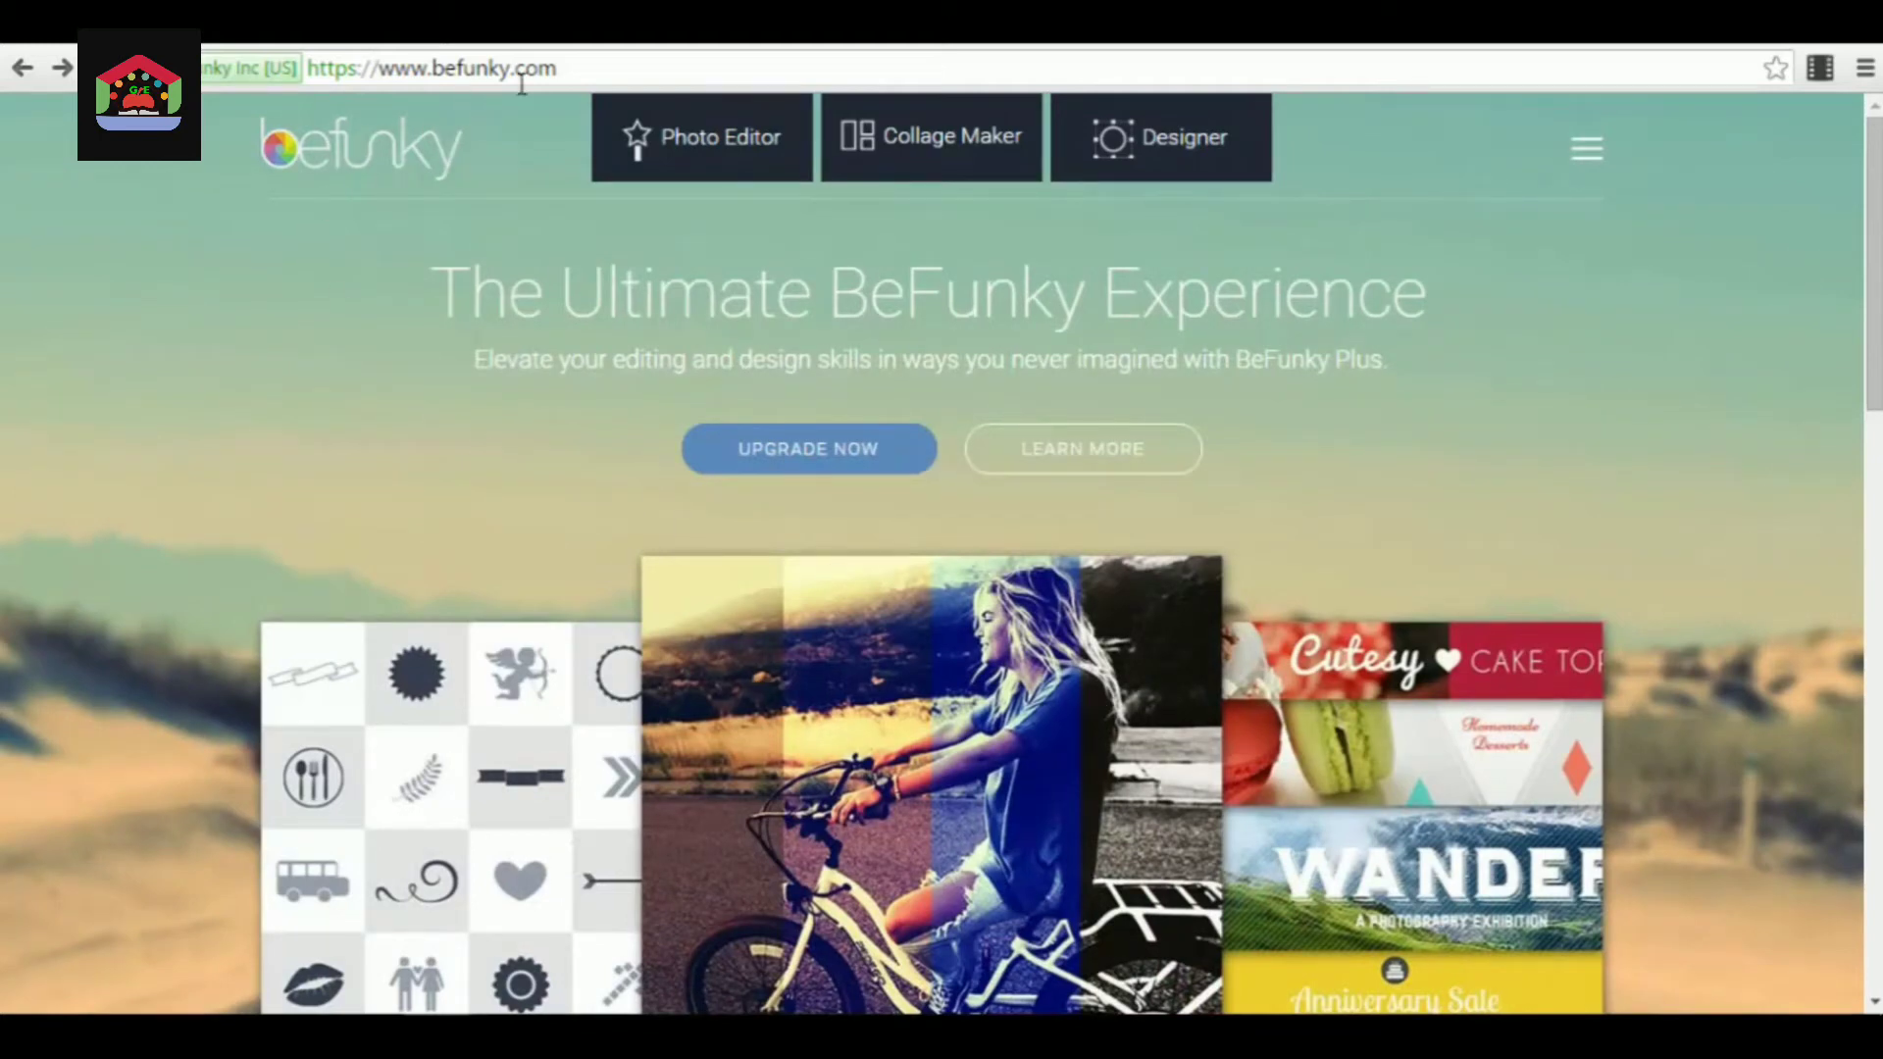
- Open the BeFunky Photo Editor and load the sample portrait of the smiling woman
{"action": "left_click_drag", "start_coordinate": [592, 70], "coordinate": [285, 75]}
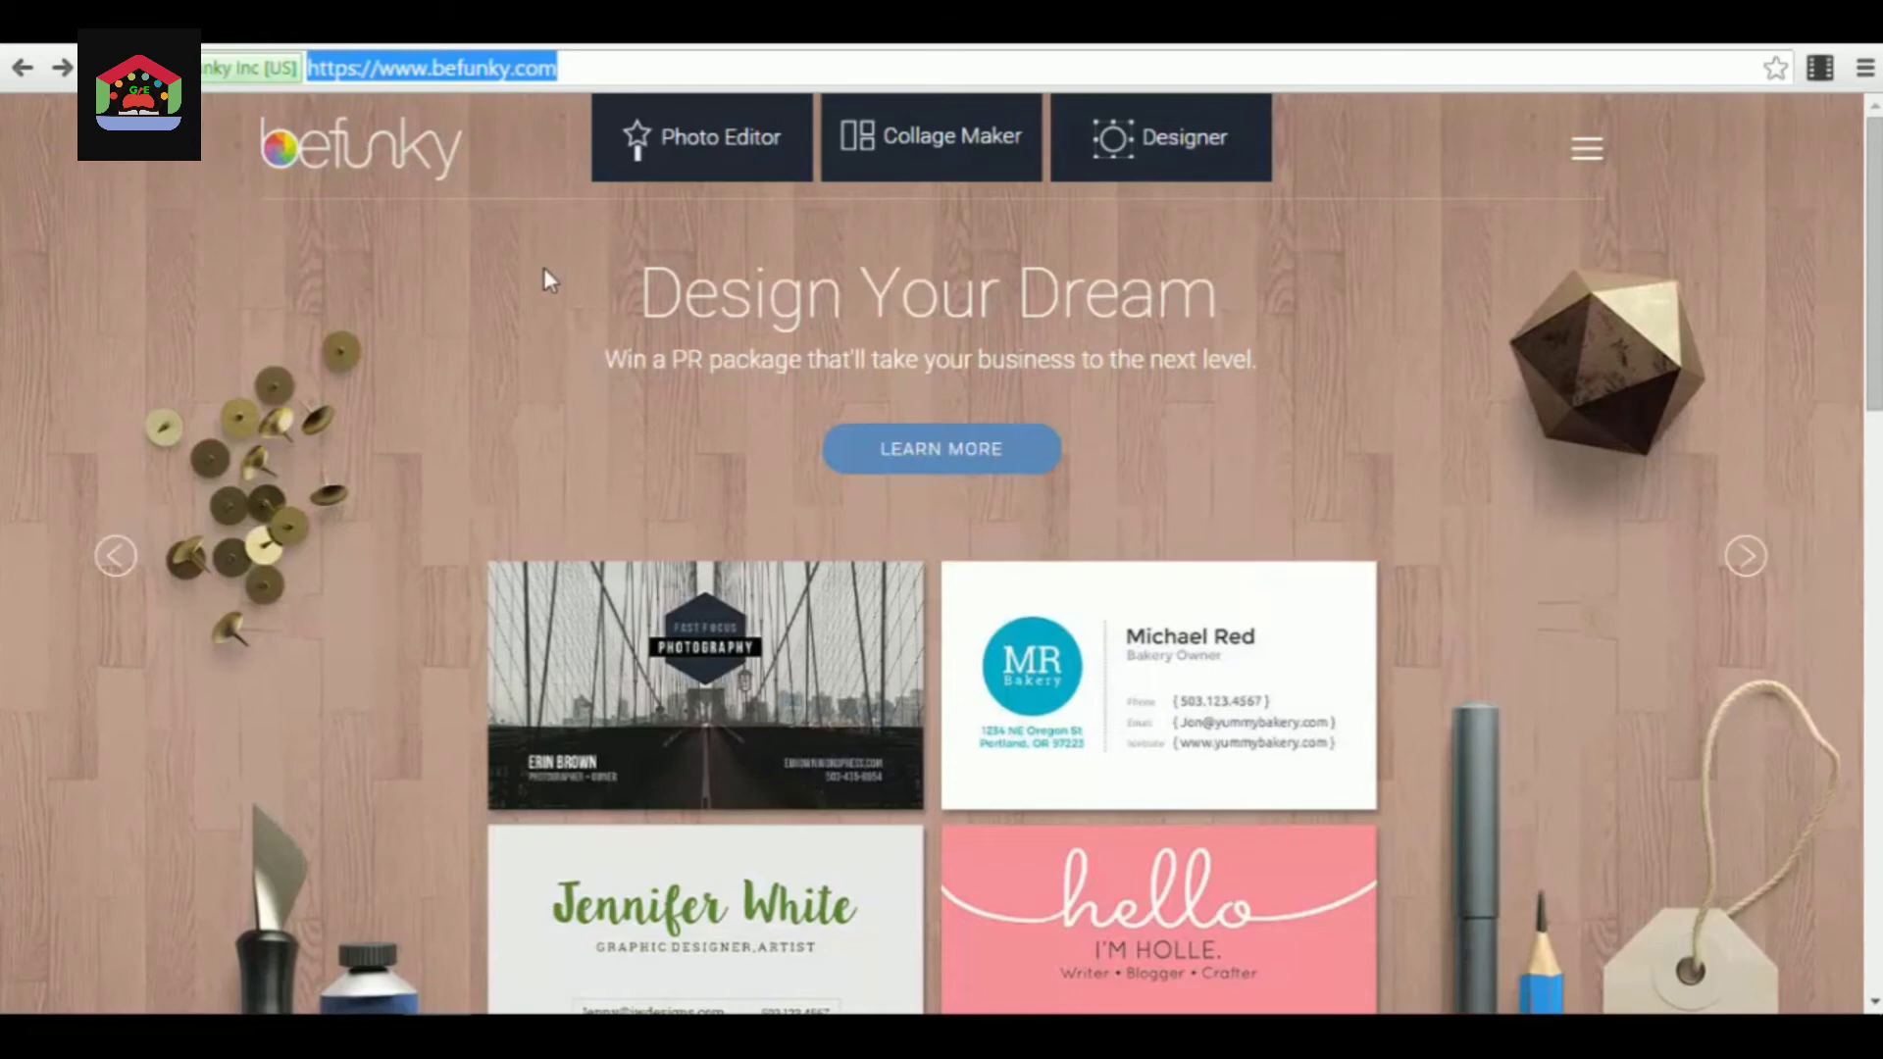
{"action": "left_click", "coordinate": [691, 157]}
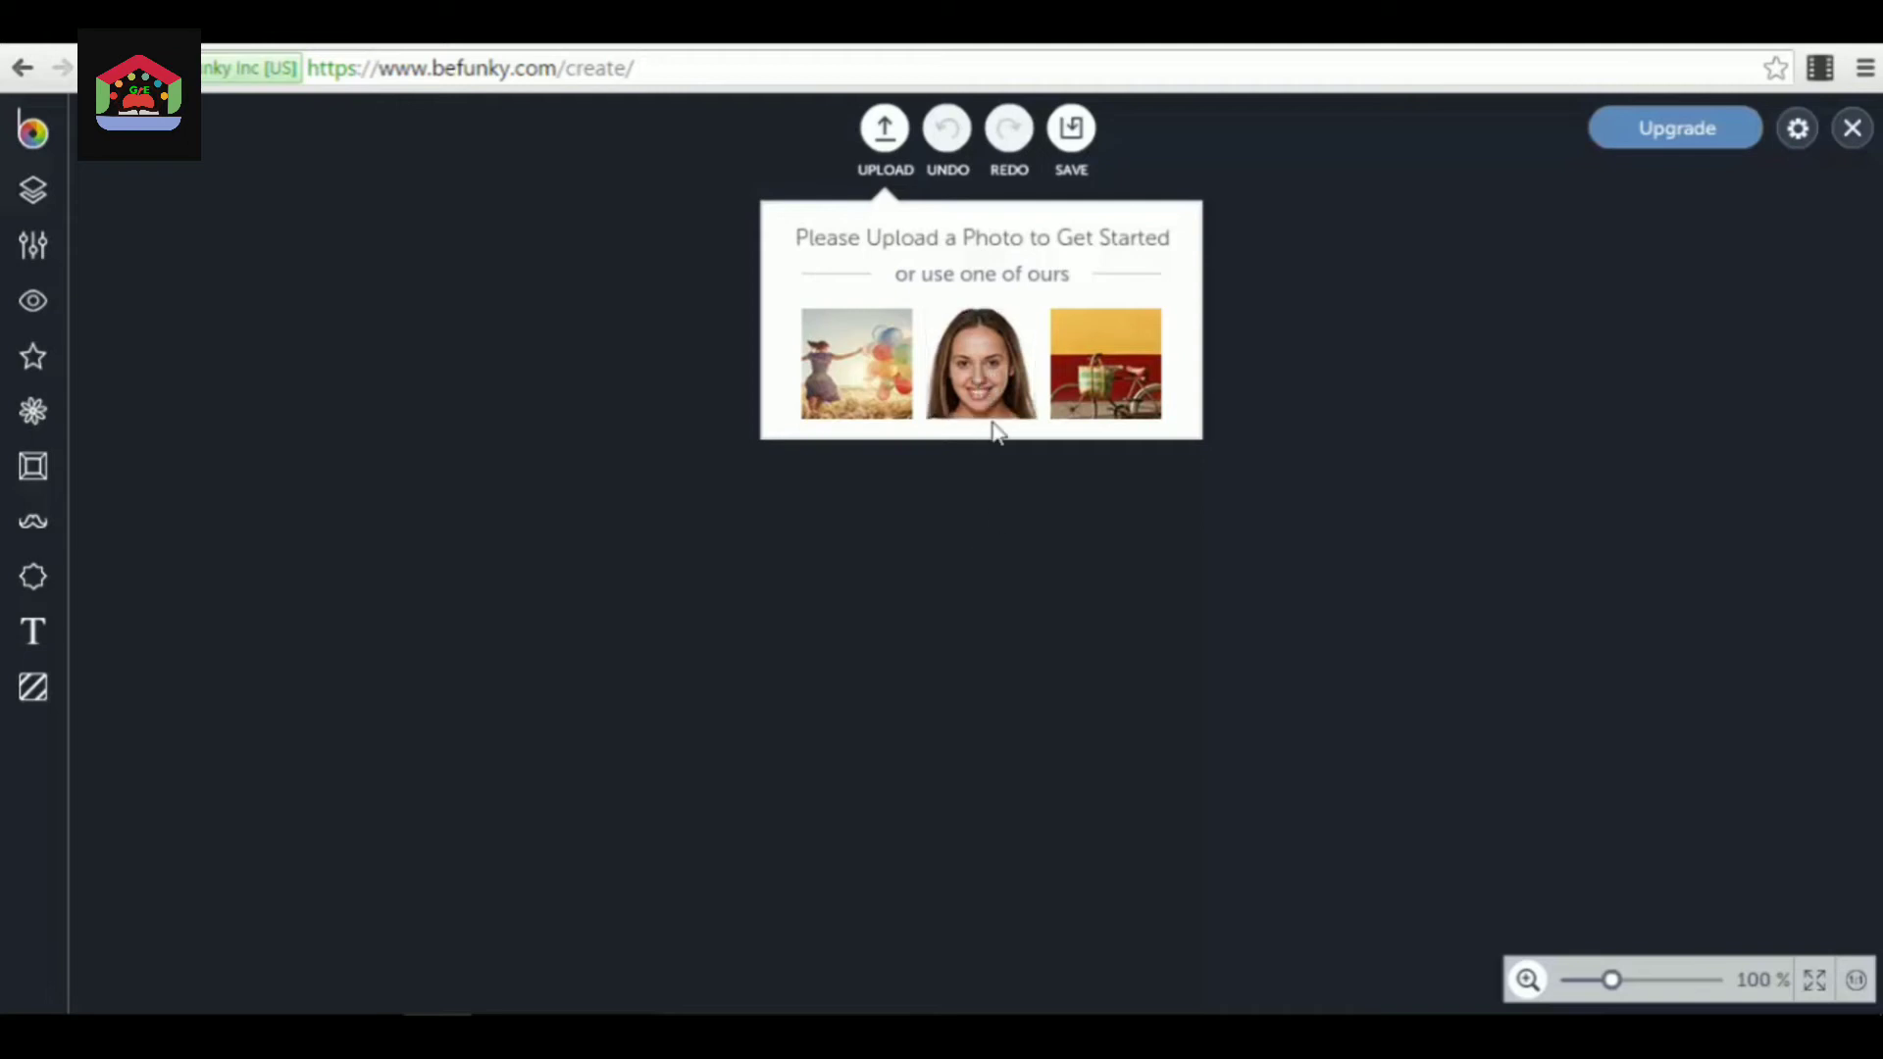
{"action": "left_click", "coordinate": [978, 377]}
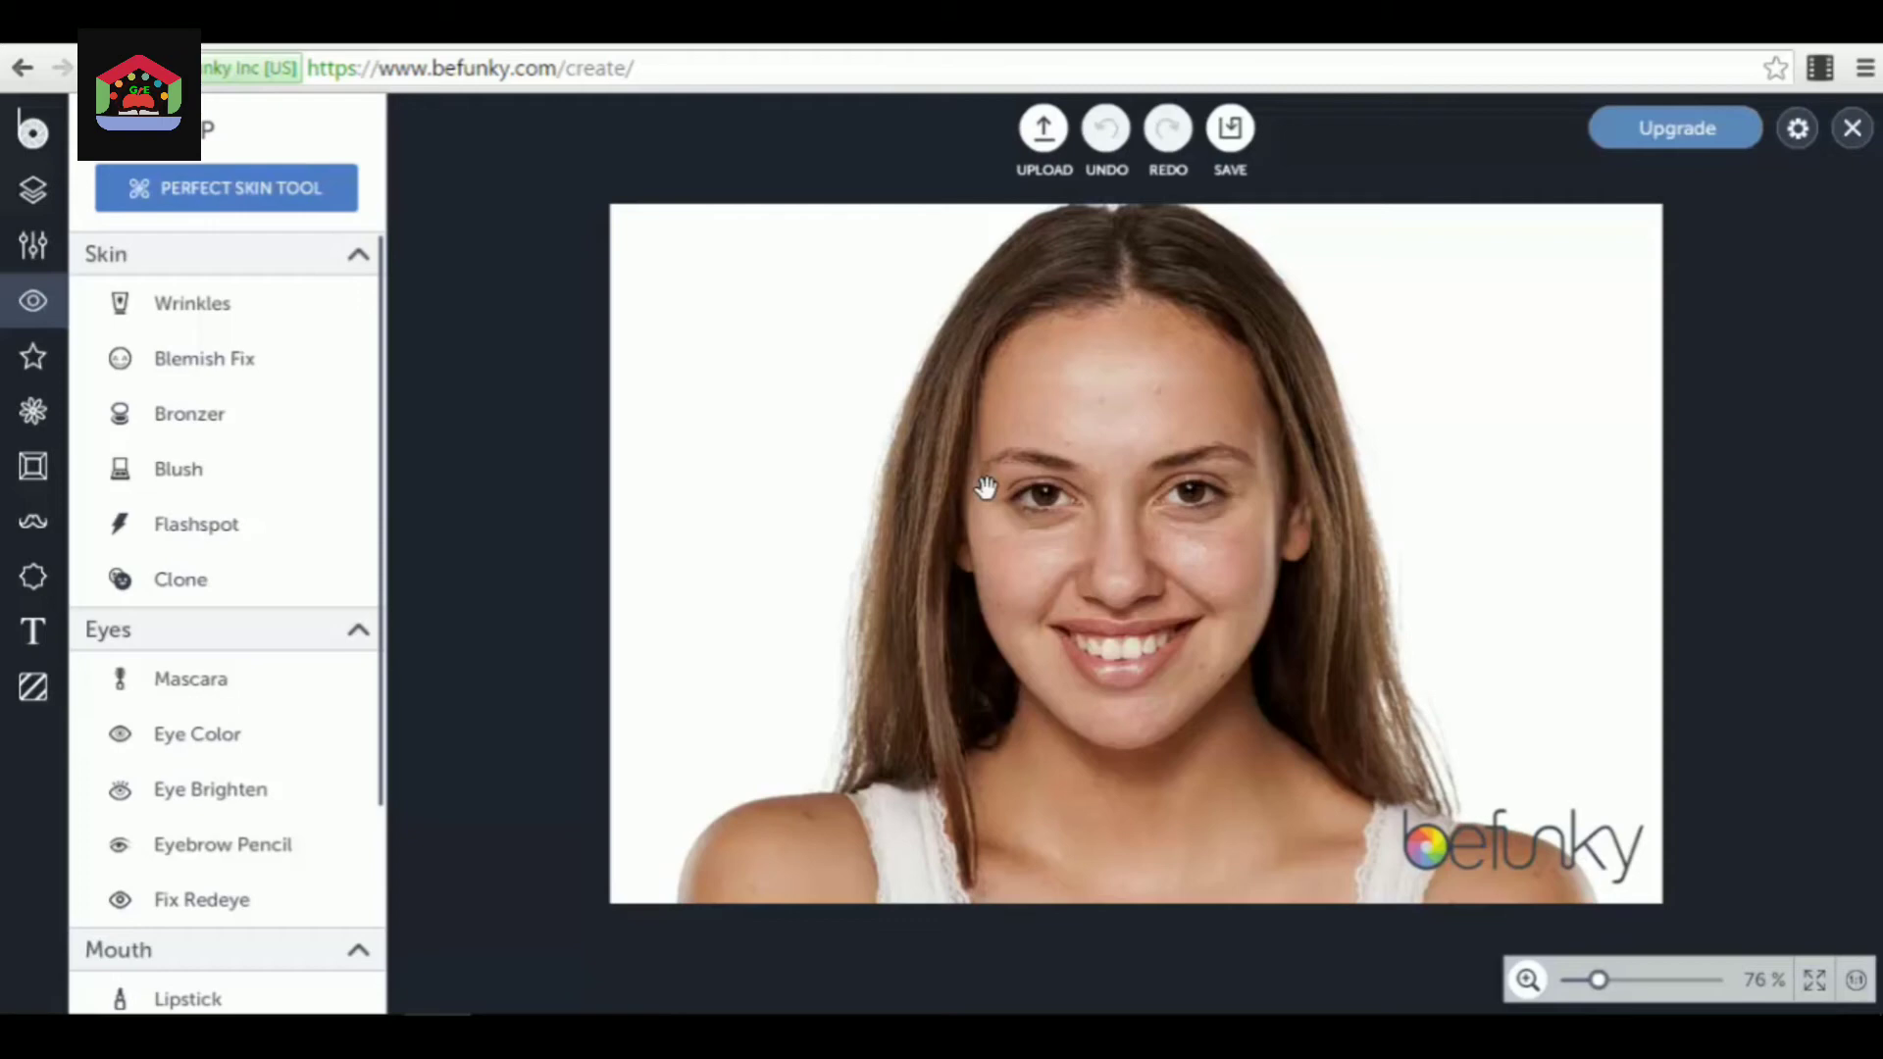
- Add the image 554ENGHFBXBKV from the Imagini folder as a new layer over the portrait
{"action": "left_click", "coordinate": [26, 207]}
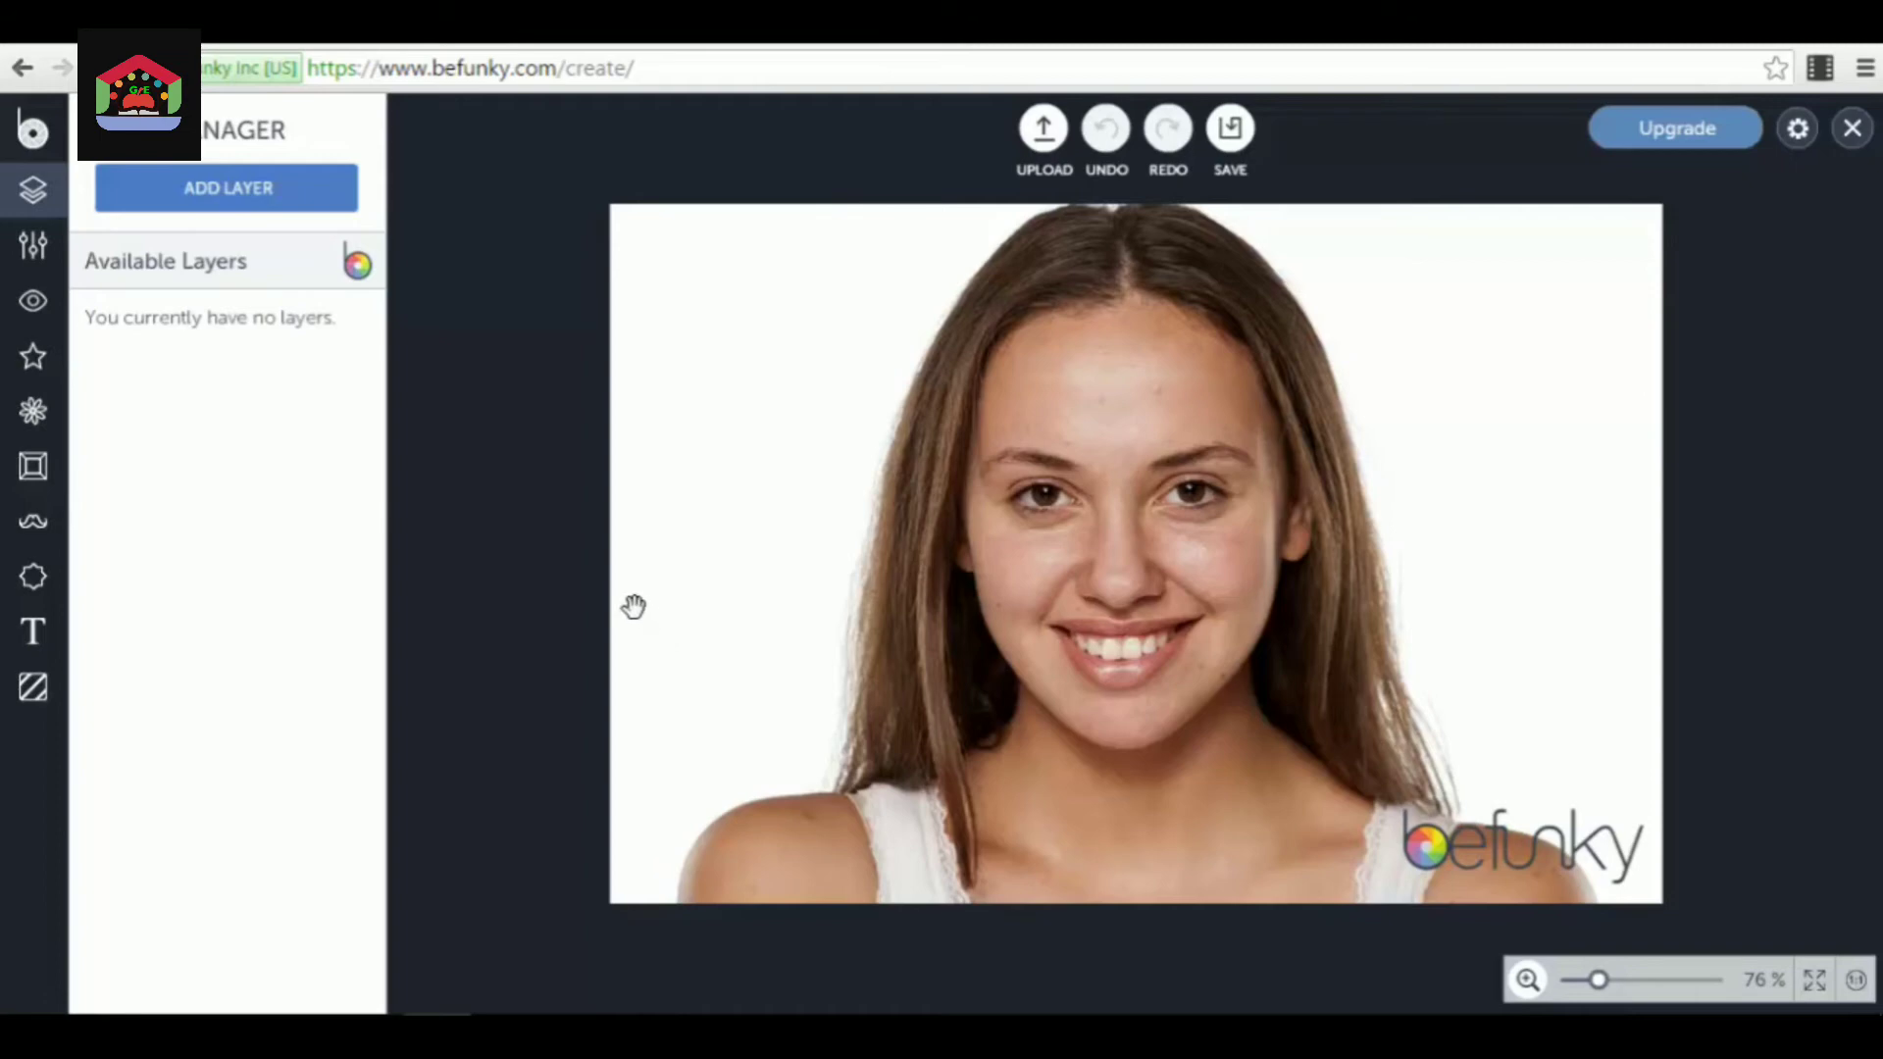
{"action": "left_click", "coordinate": [217, 196]}
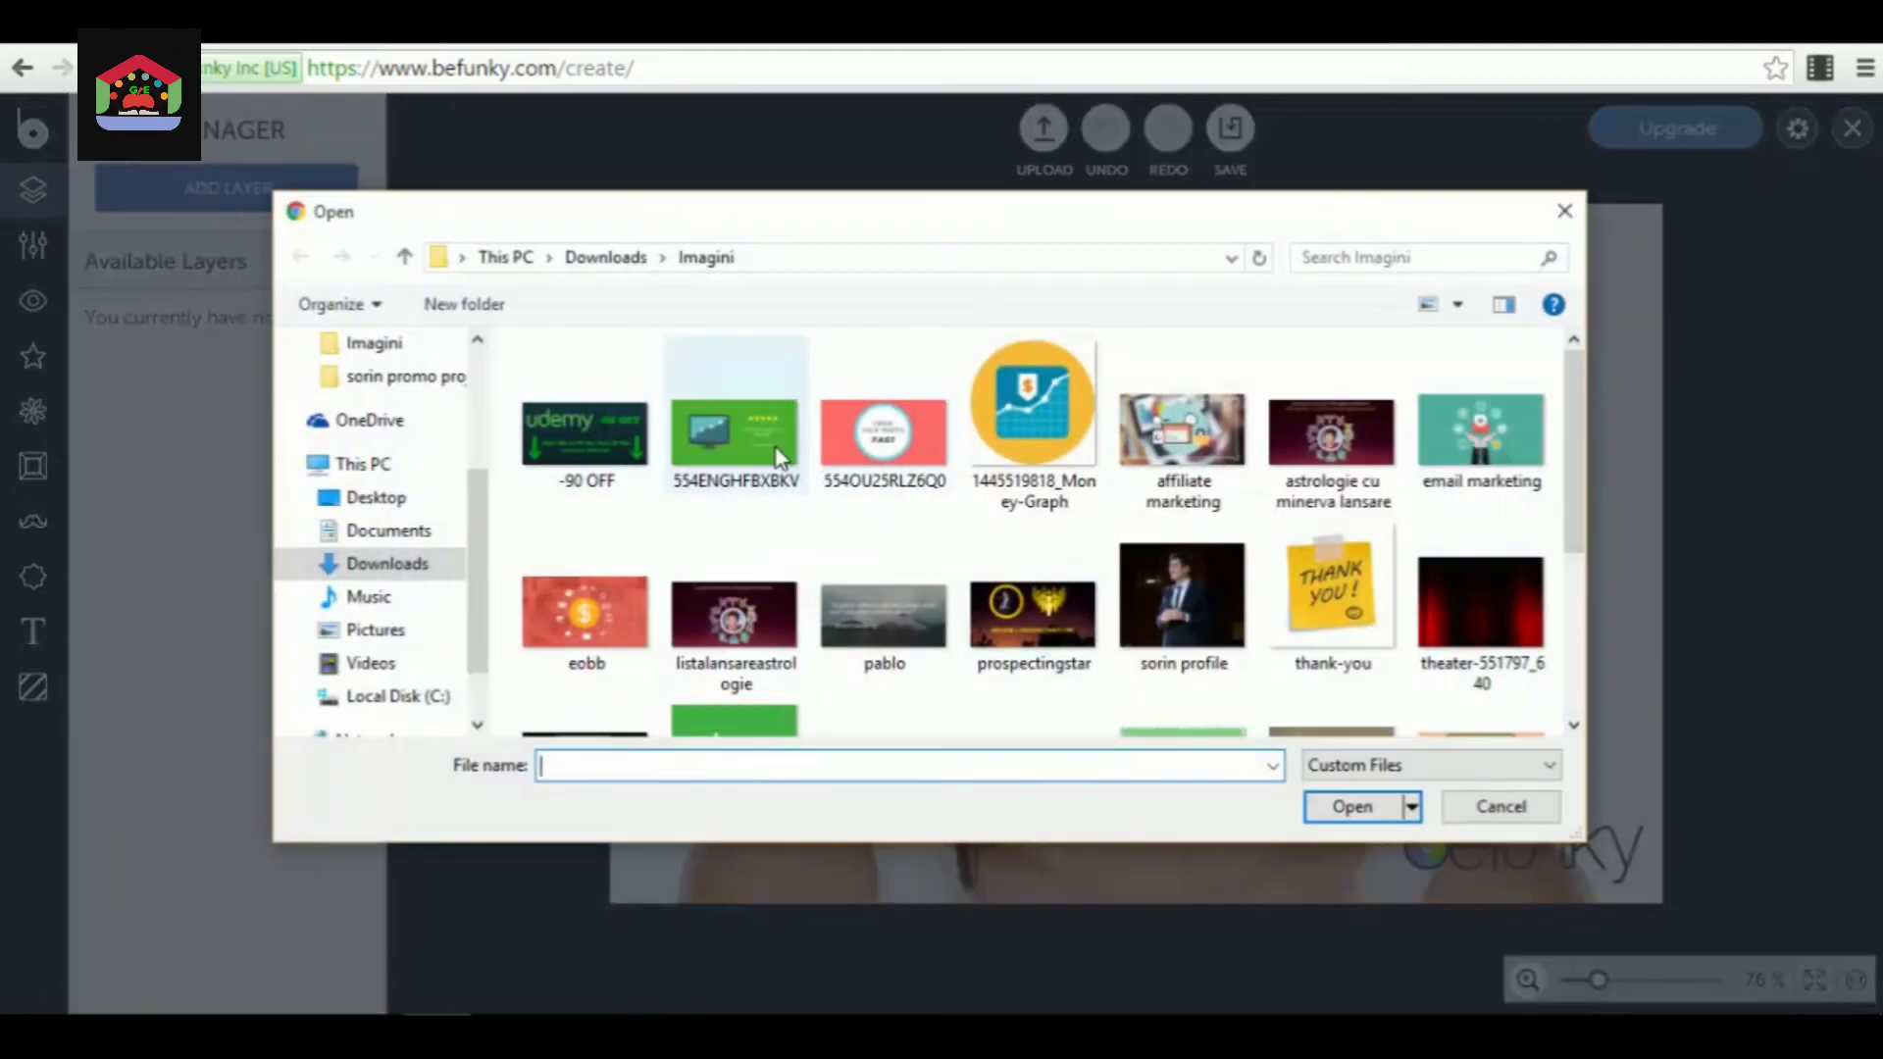
{"action": "left_click", "coordinate": [778, 457]}
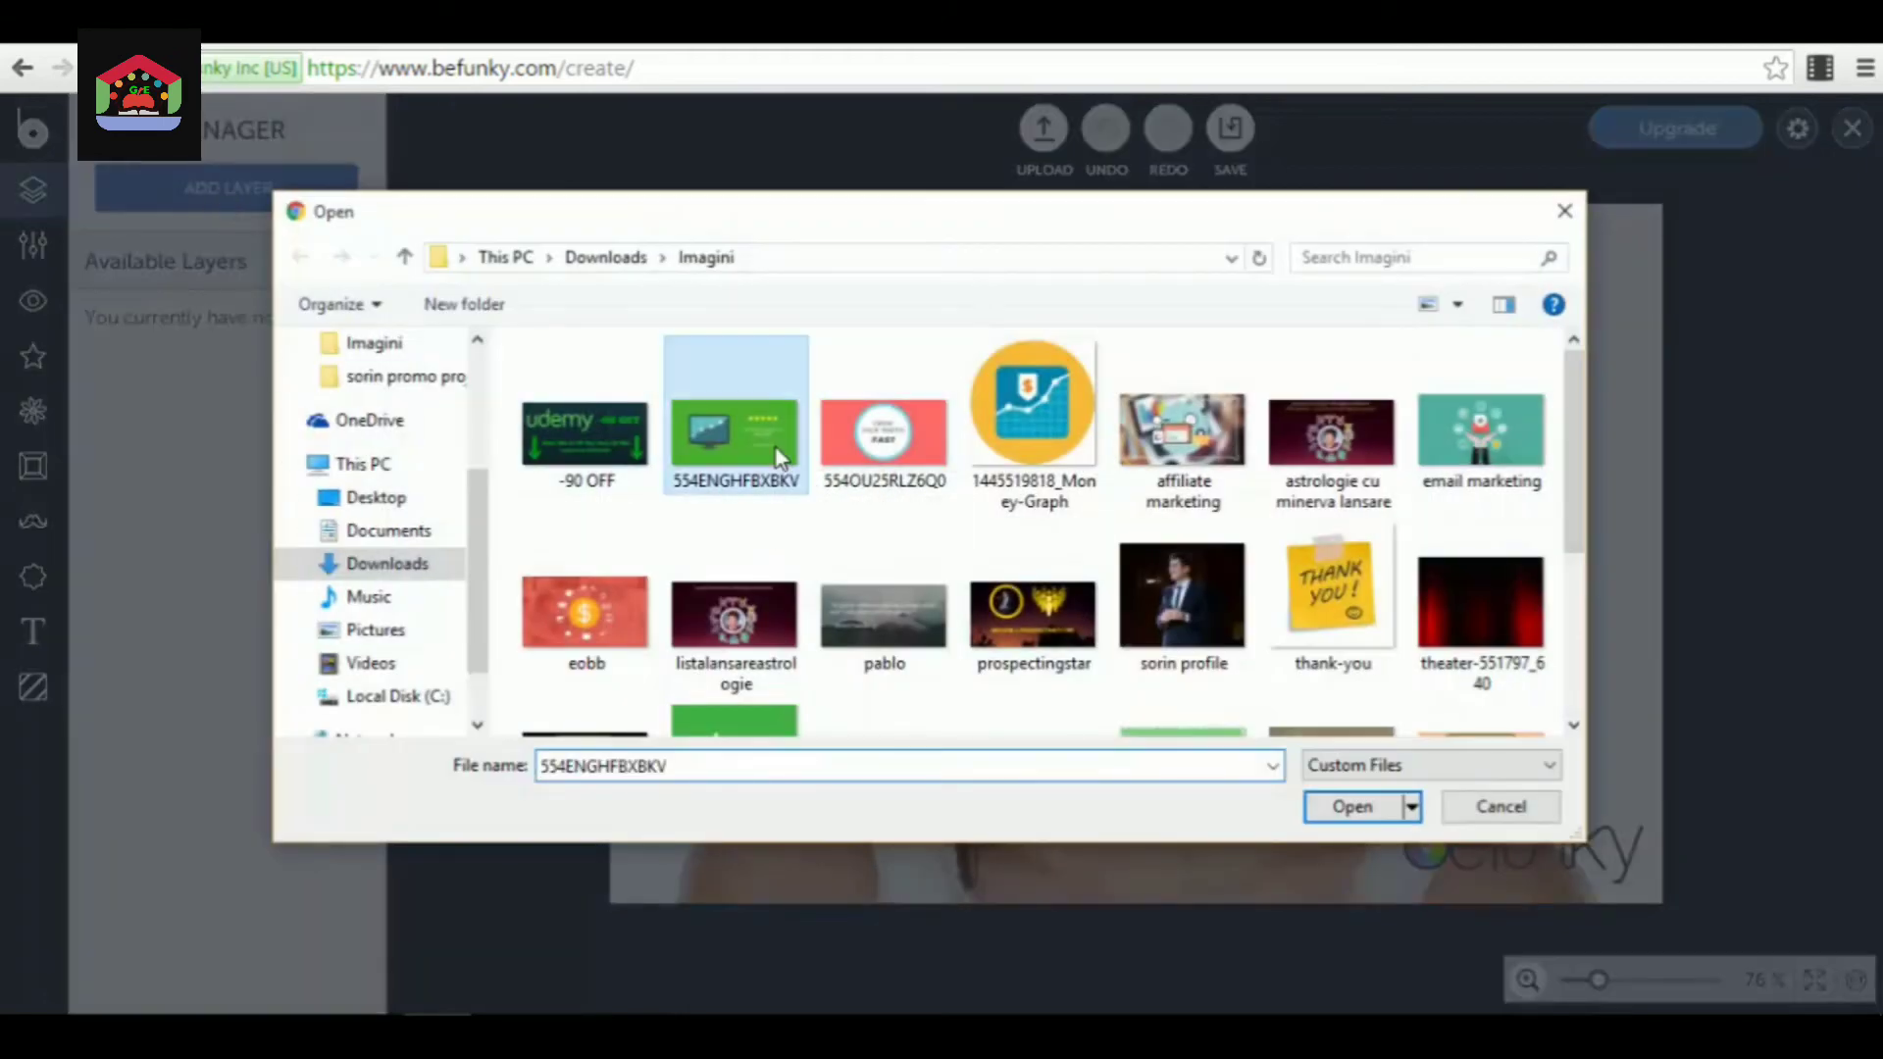
{"action": "left_click", "coordinate": [1362, 822]}
{"action": "mouse_move", "coordinate": [1186, 639]}
{"action": "left_mouse_down"}
{"action": "mouse_move", "coordinate": [1168, 595]}
{"action": "mouse_move", "coordinate": [1190, 624]}
{"action": "left_mouse_up"}
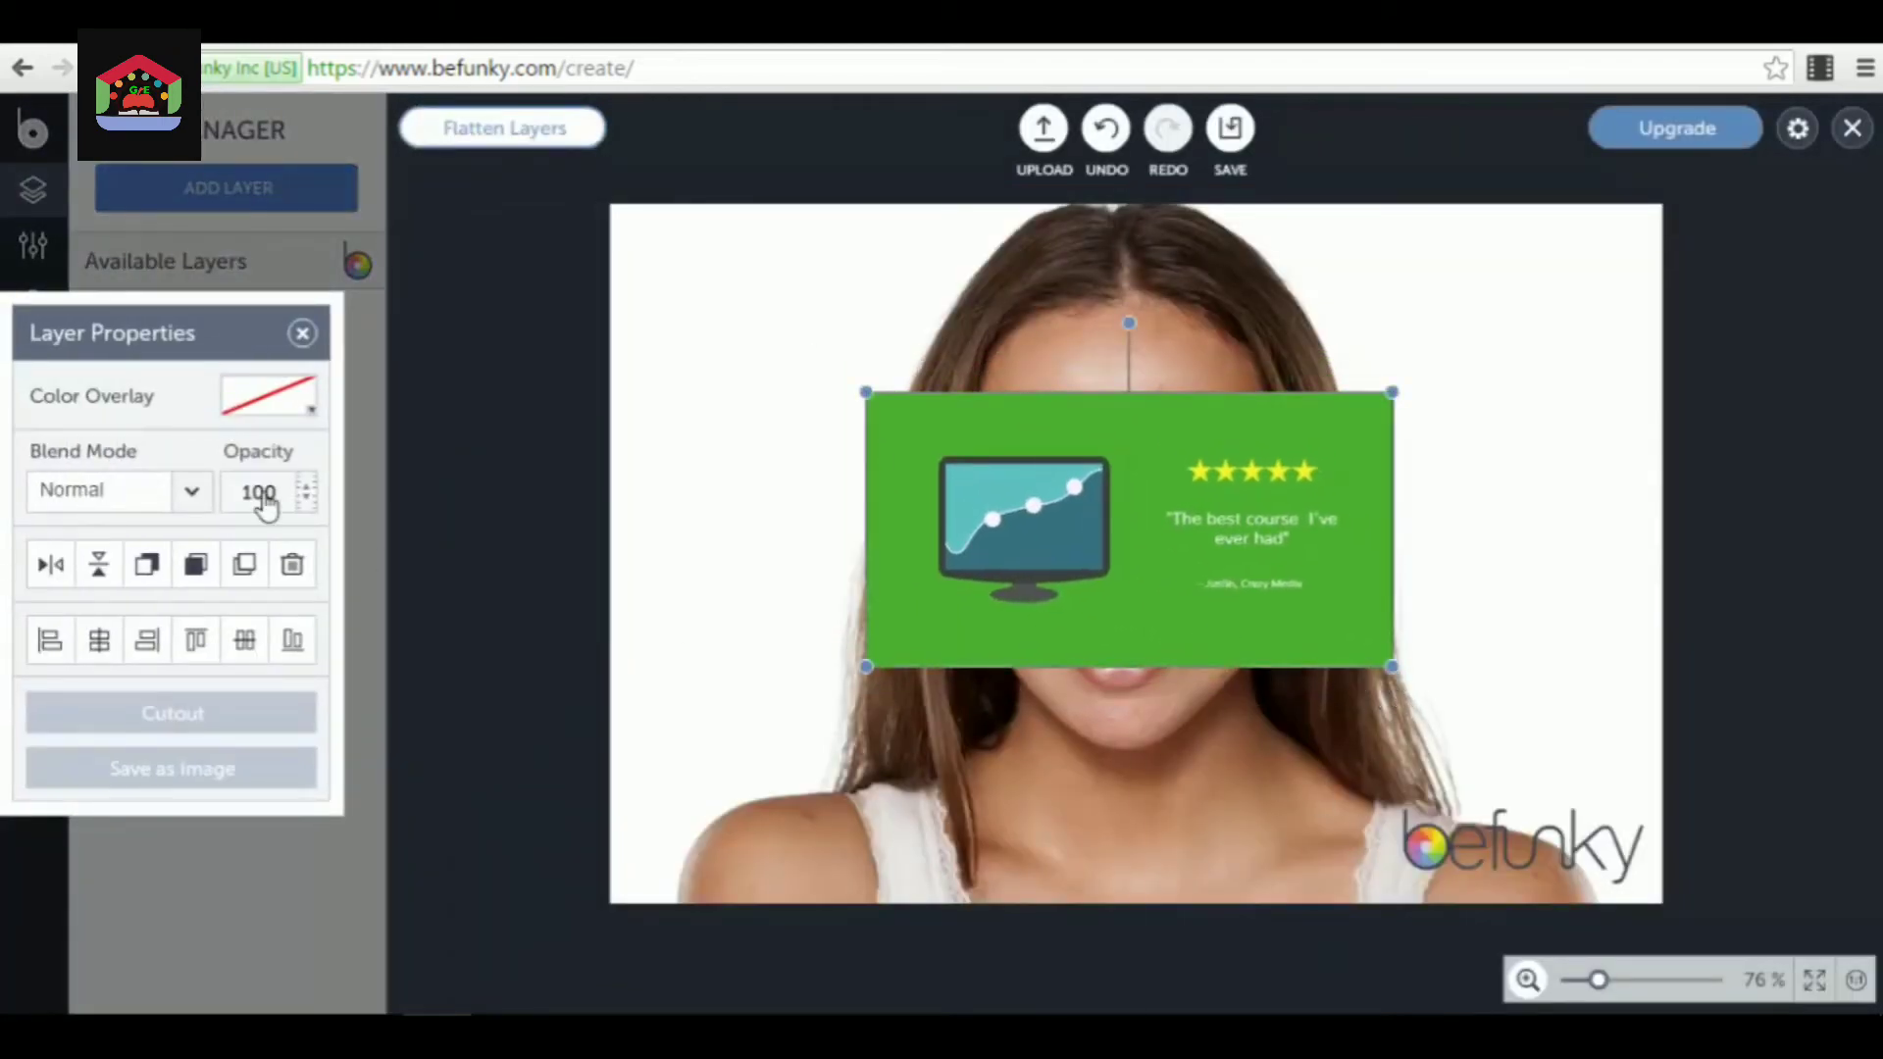
- Apply a red color overlay to the green image layer and move it to the portrait's upper-left corner
{"action": "left_click", "coordinate": [294, 422]}
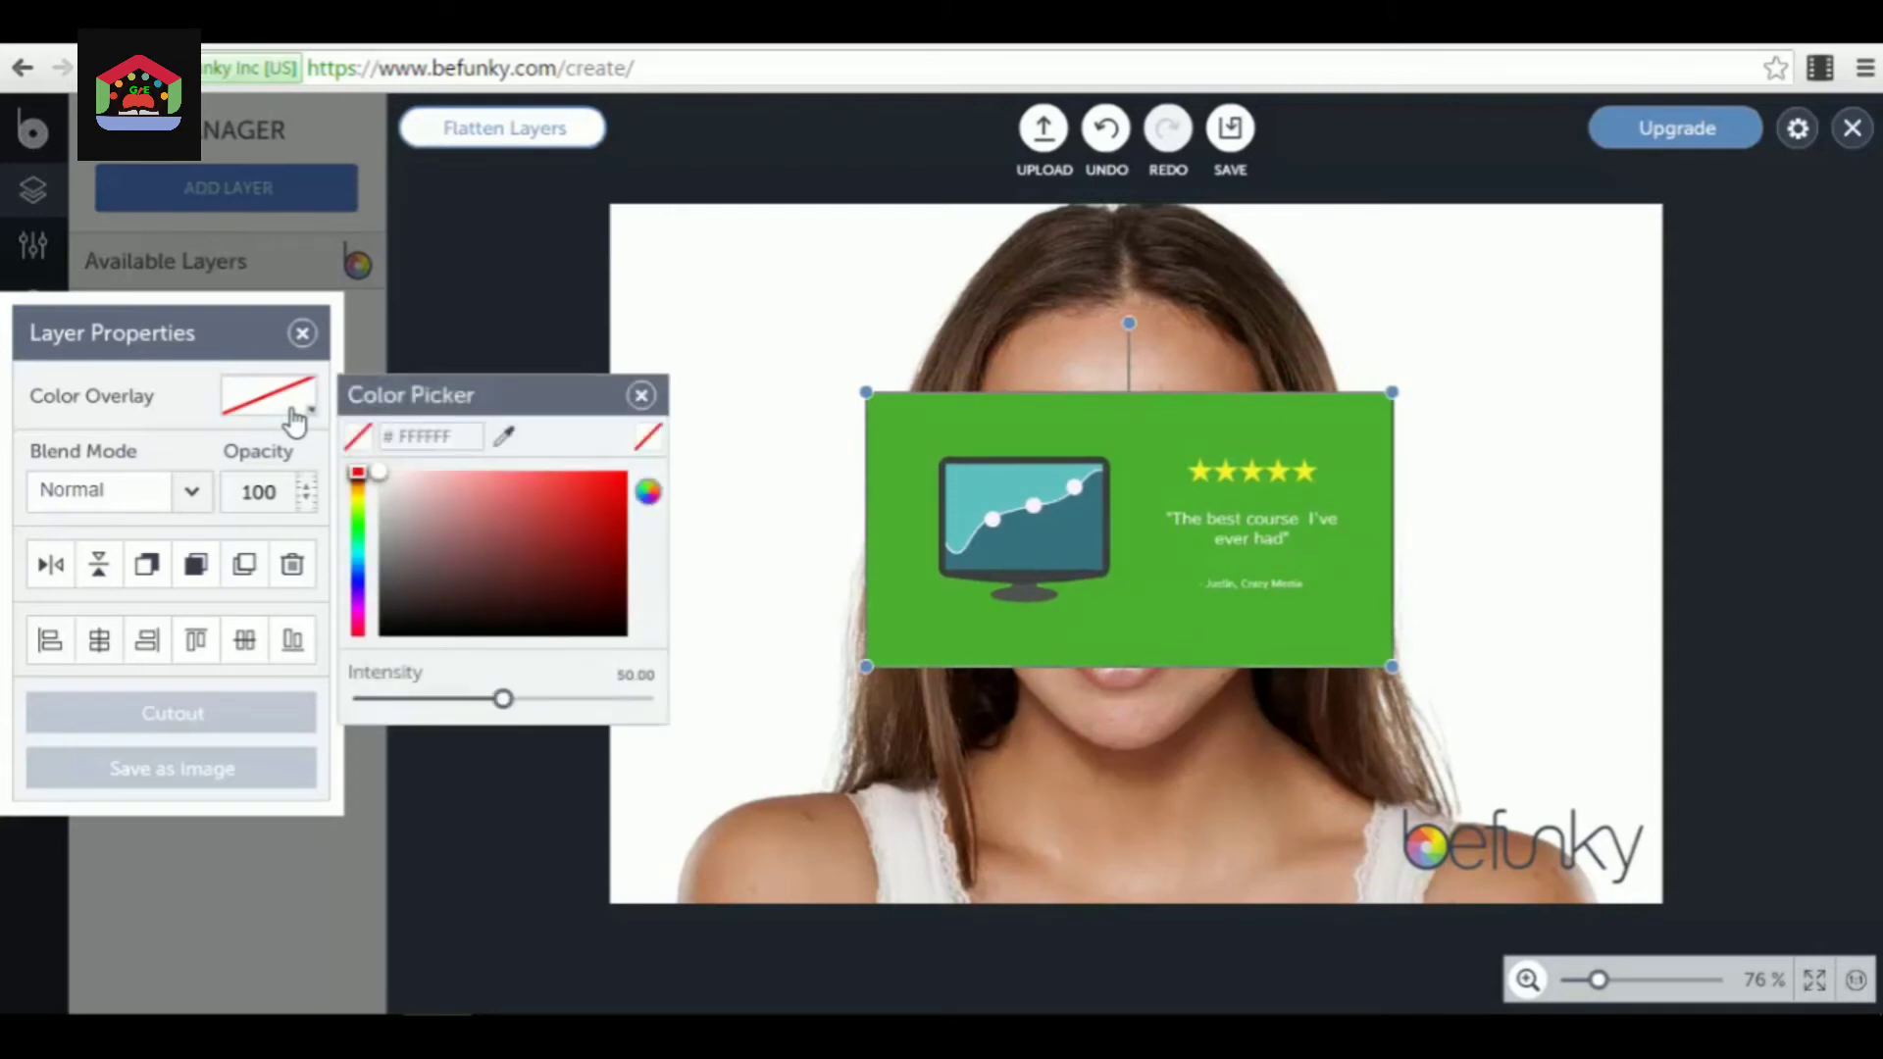
{"action": "left_click", "coordinate": [612, 487]}
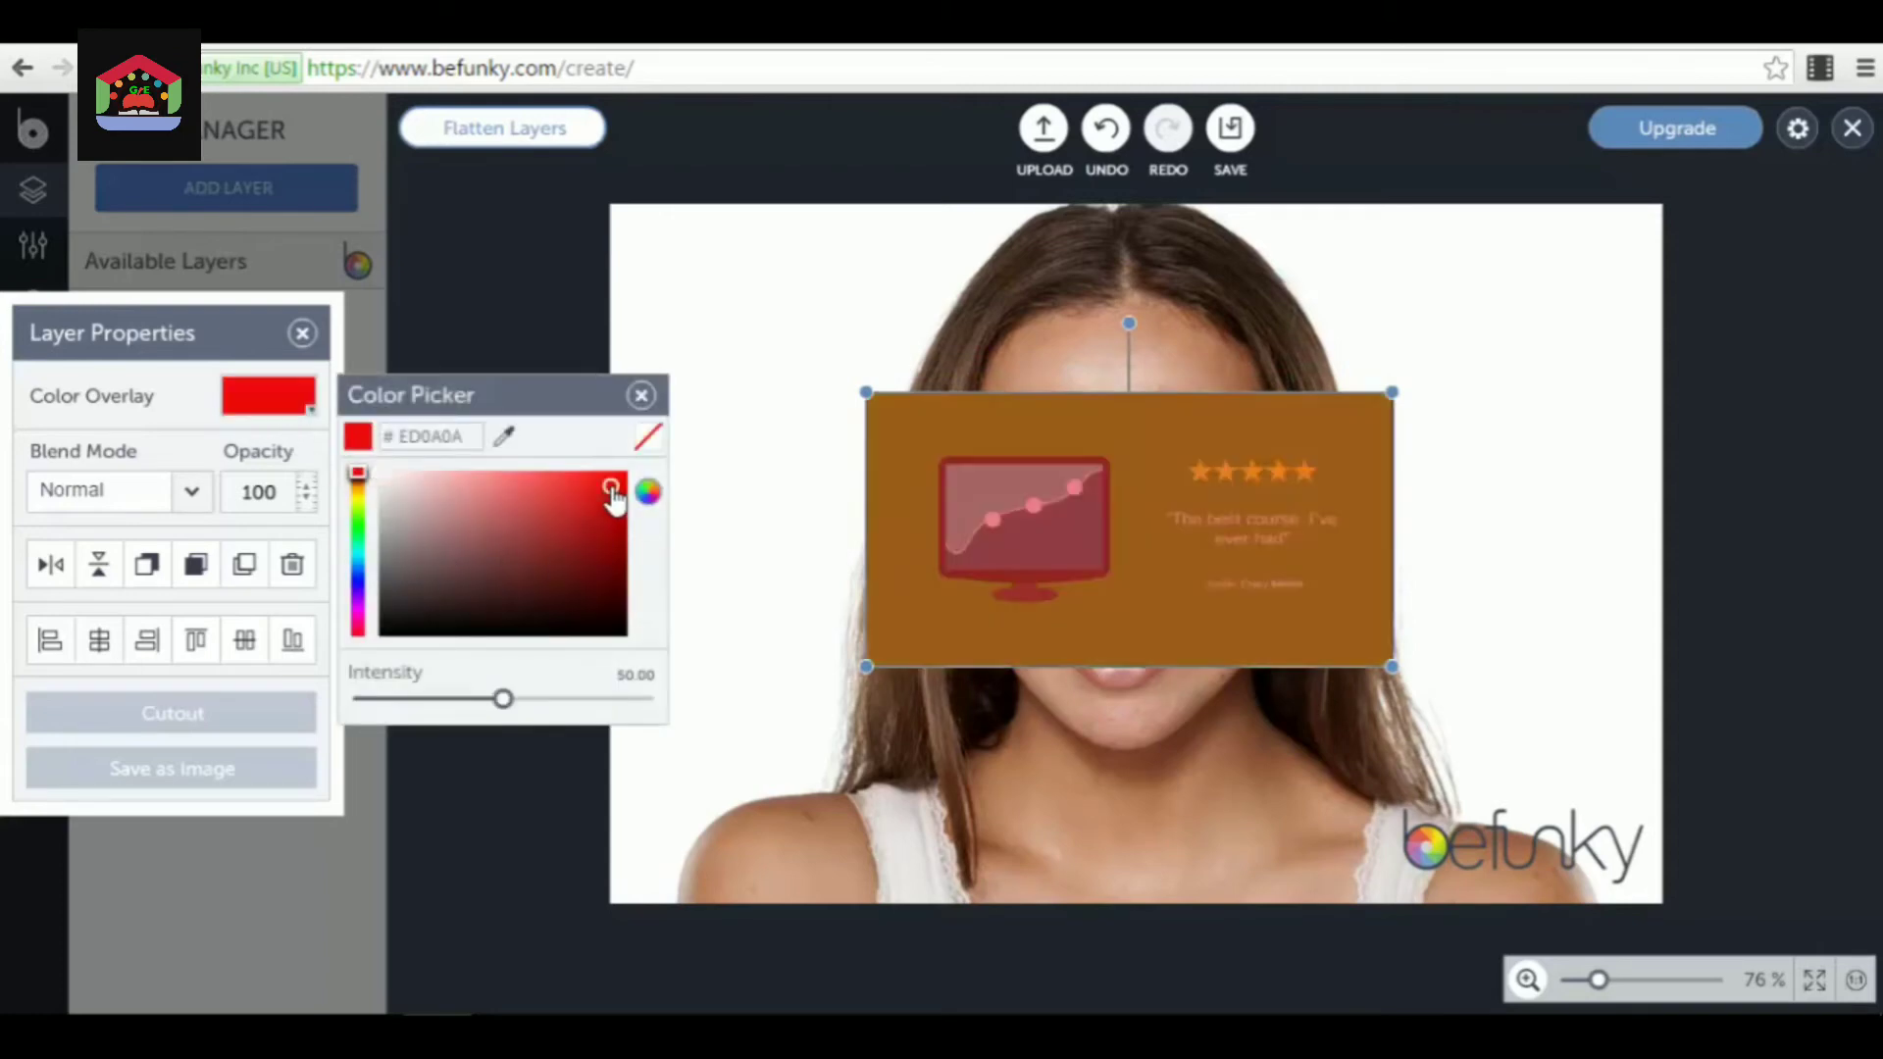
{"action": "left_click", "coordinate": [642, 395]}
{"action": "left_click_drag", "start_coordinate": [1101, 559], "coordinate": [839, 374]}
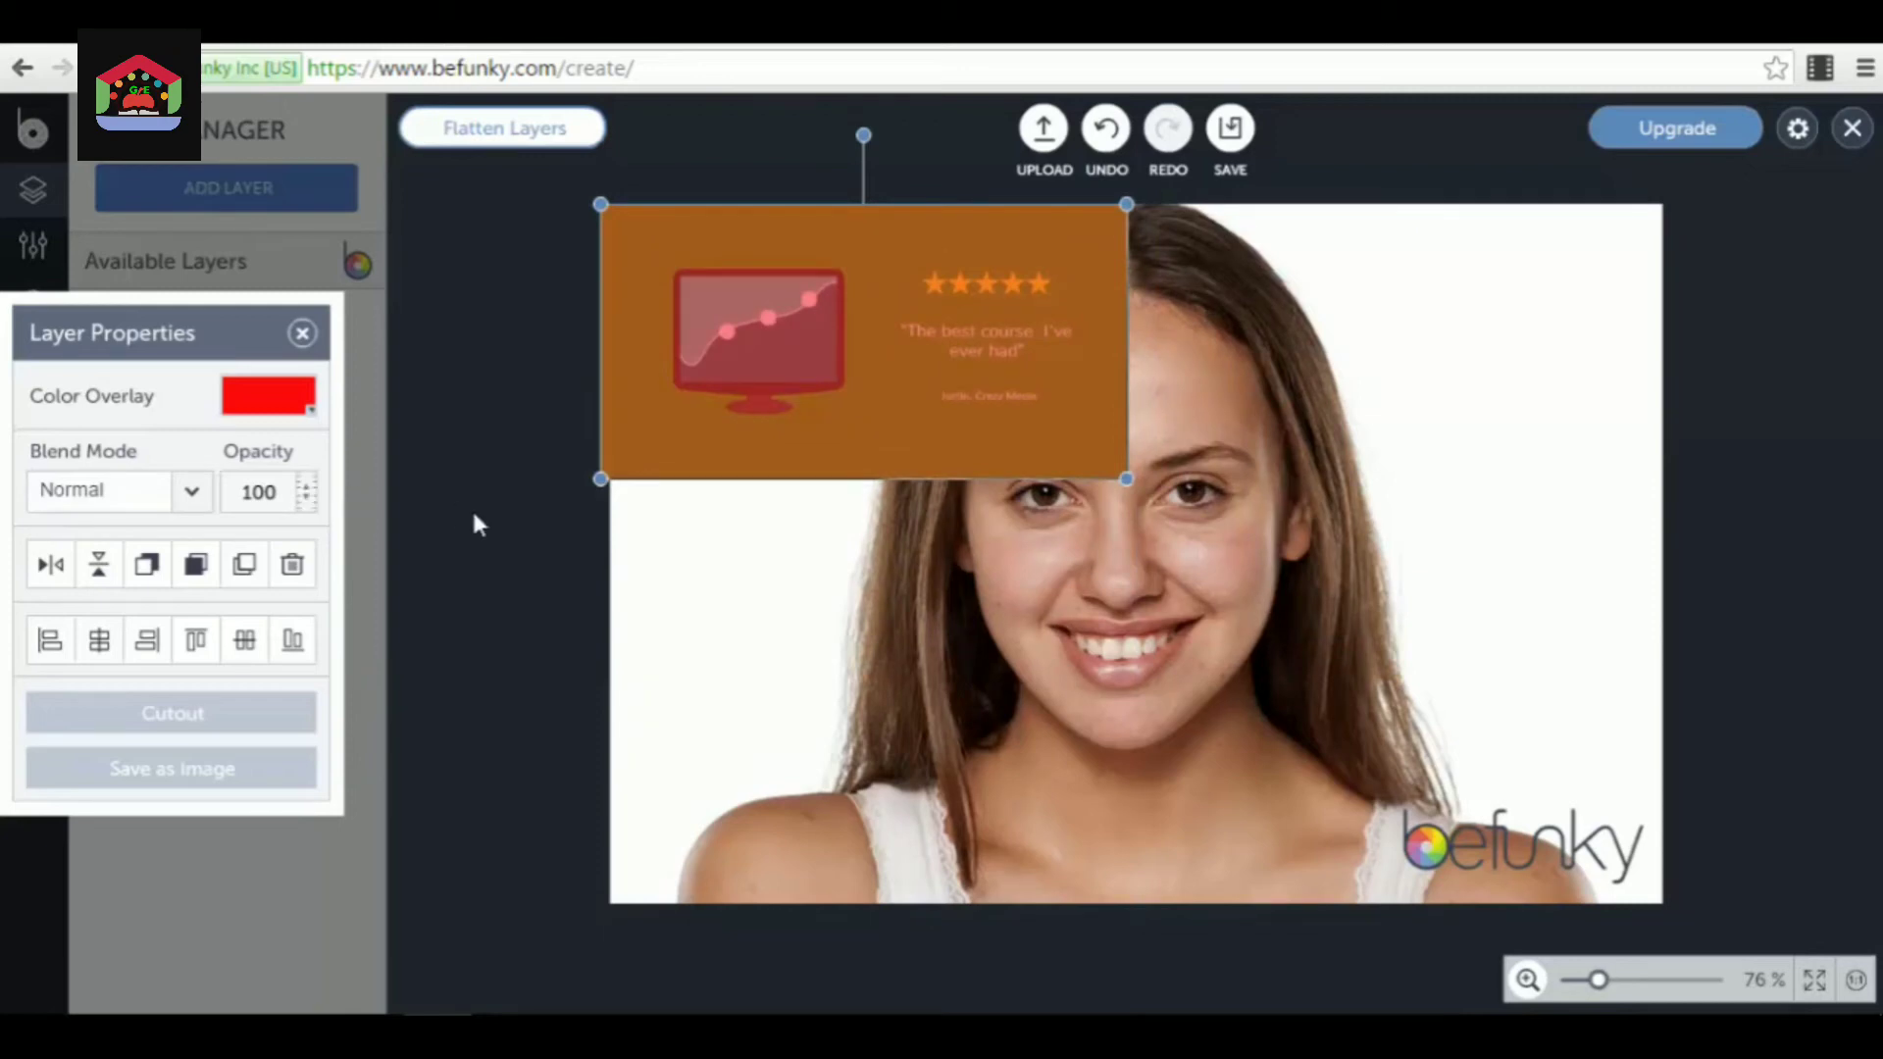
- Align the red-tinted image layer with the portrait's upper-left corner and set its opacity to 60
{"action": "left_click_drag", "start_coordinate": [941, 379], "coordinate": [955, 381]}
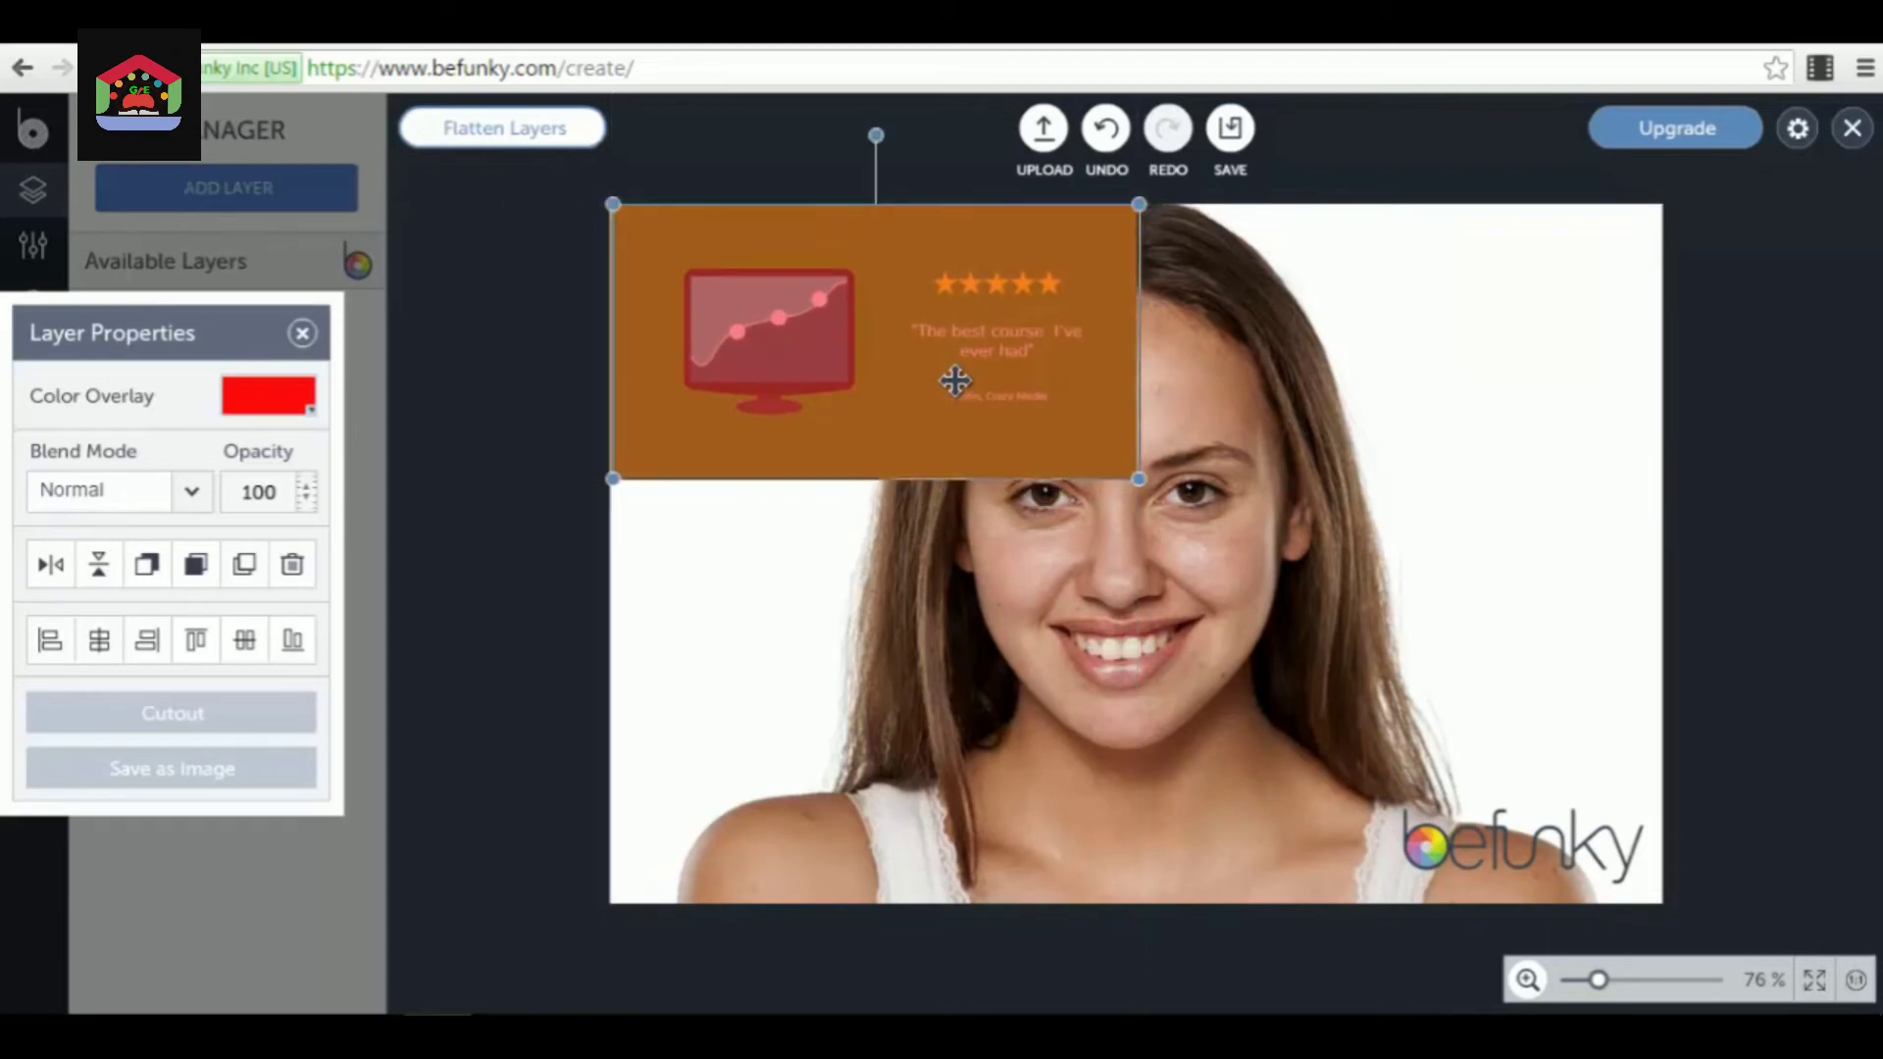
{"action": "left_click", "coordinate": [307, 500]}
{"action": "left_click", "coordinate": [307, 500]}
{"action": "left_click", "coordinate": [307, 500]}
{"action": "left_click", "coordinate": [307, 500]}
{"action": "left_click", "coordinate": [307, 500]}
{"action": "left_click", "coordinate": [307, 502]}
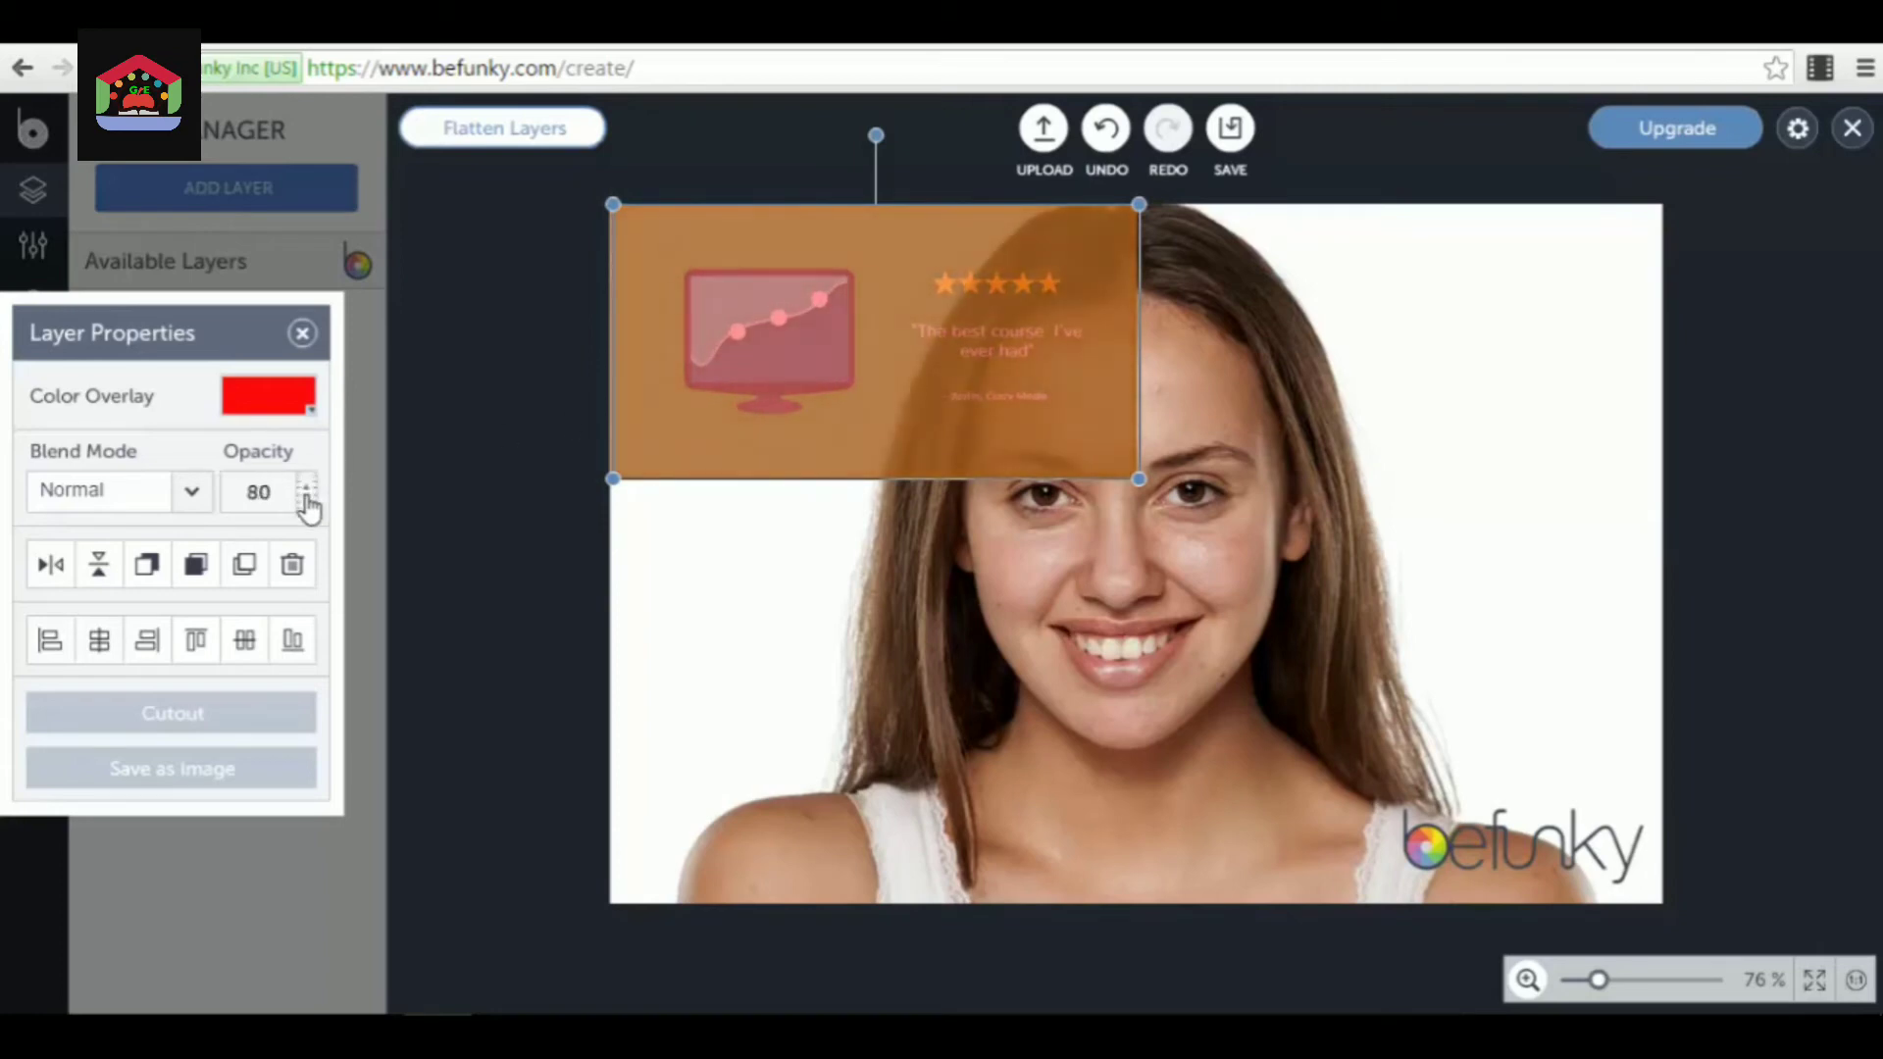
{"action": "left_click", "coordinate": [307, 487]}
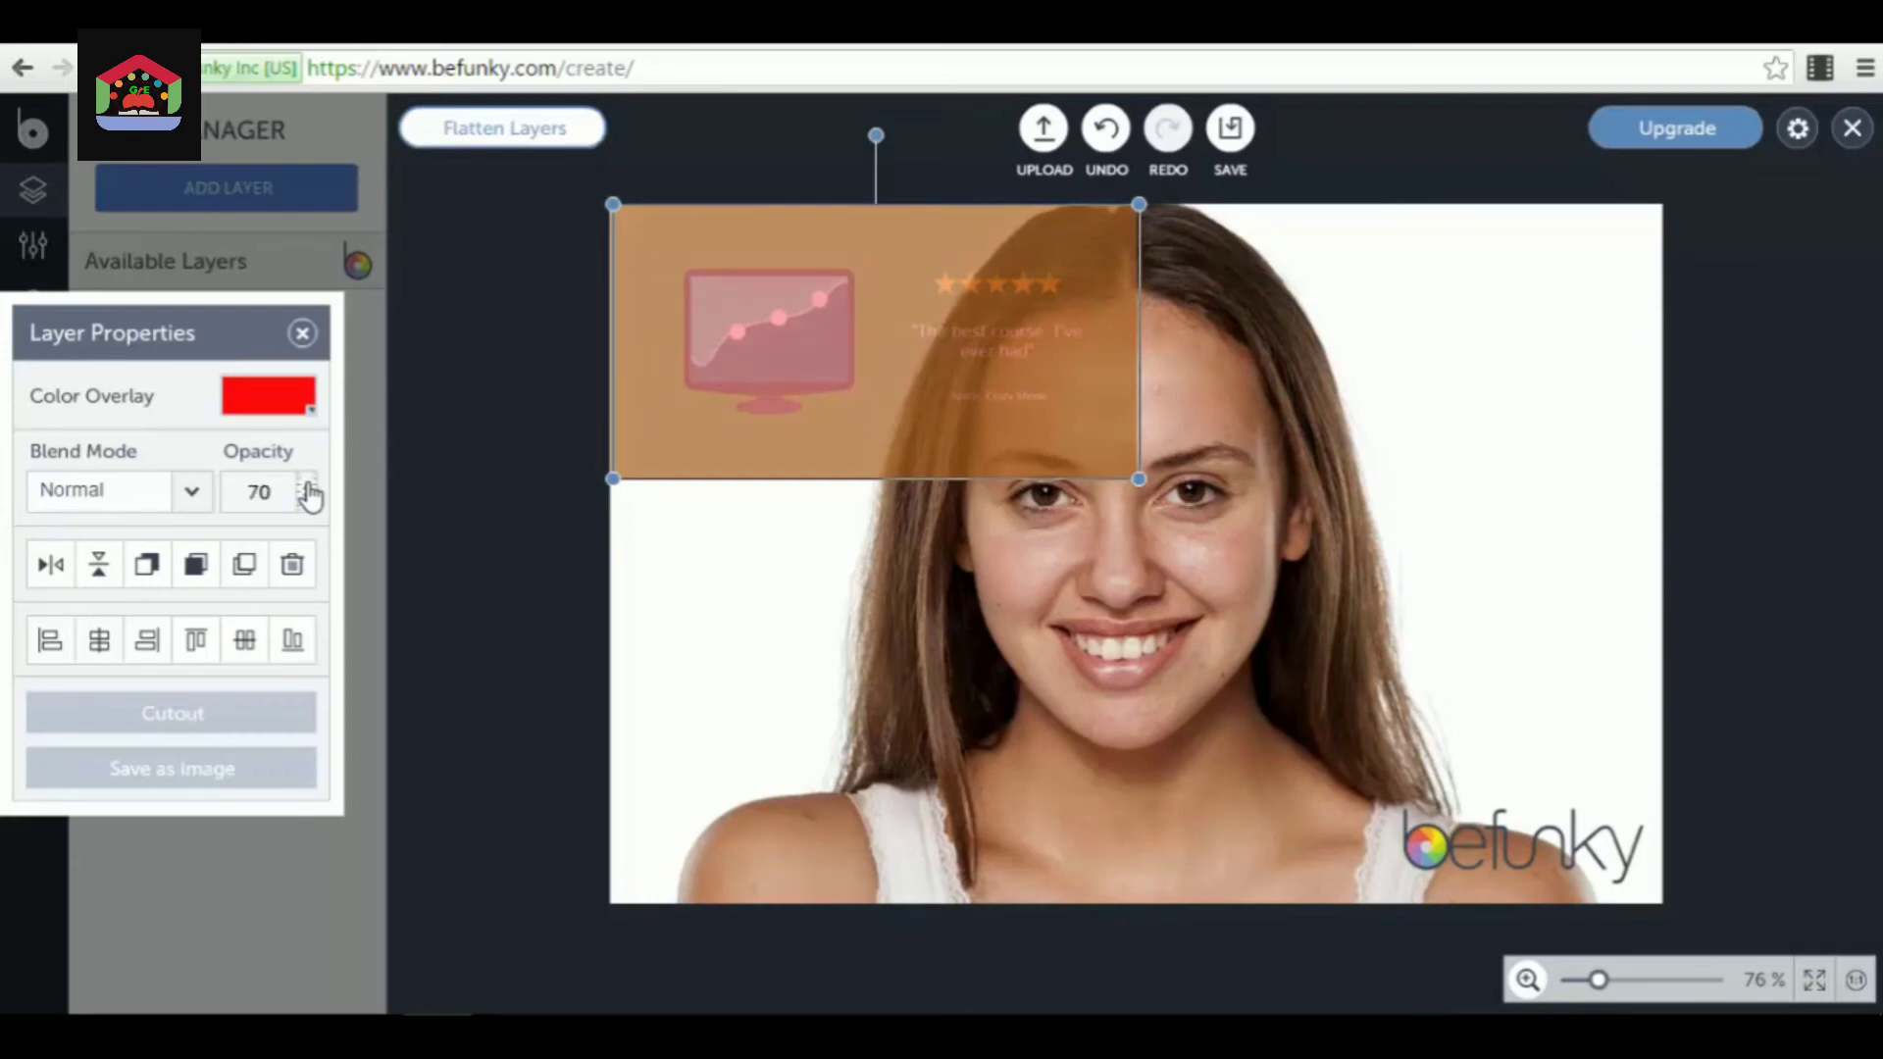
{"action": "left_click", "coordinate": [308, 490]}
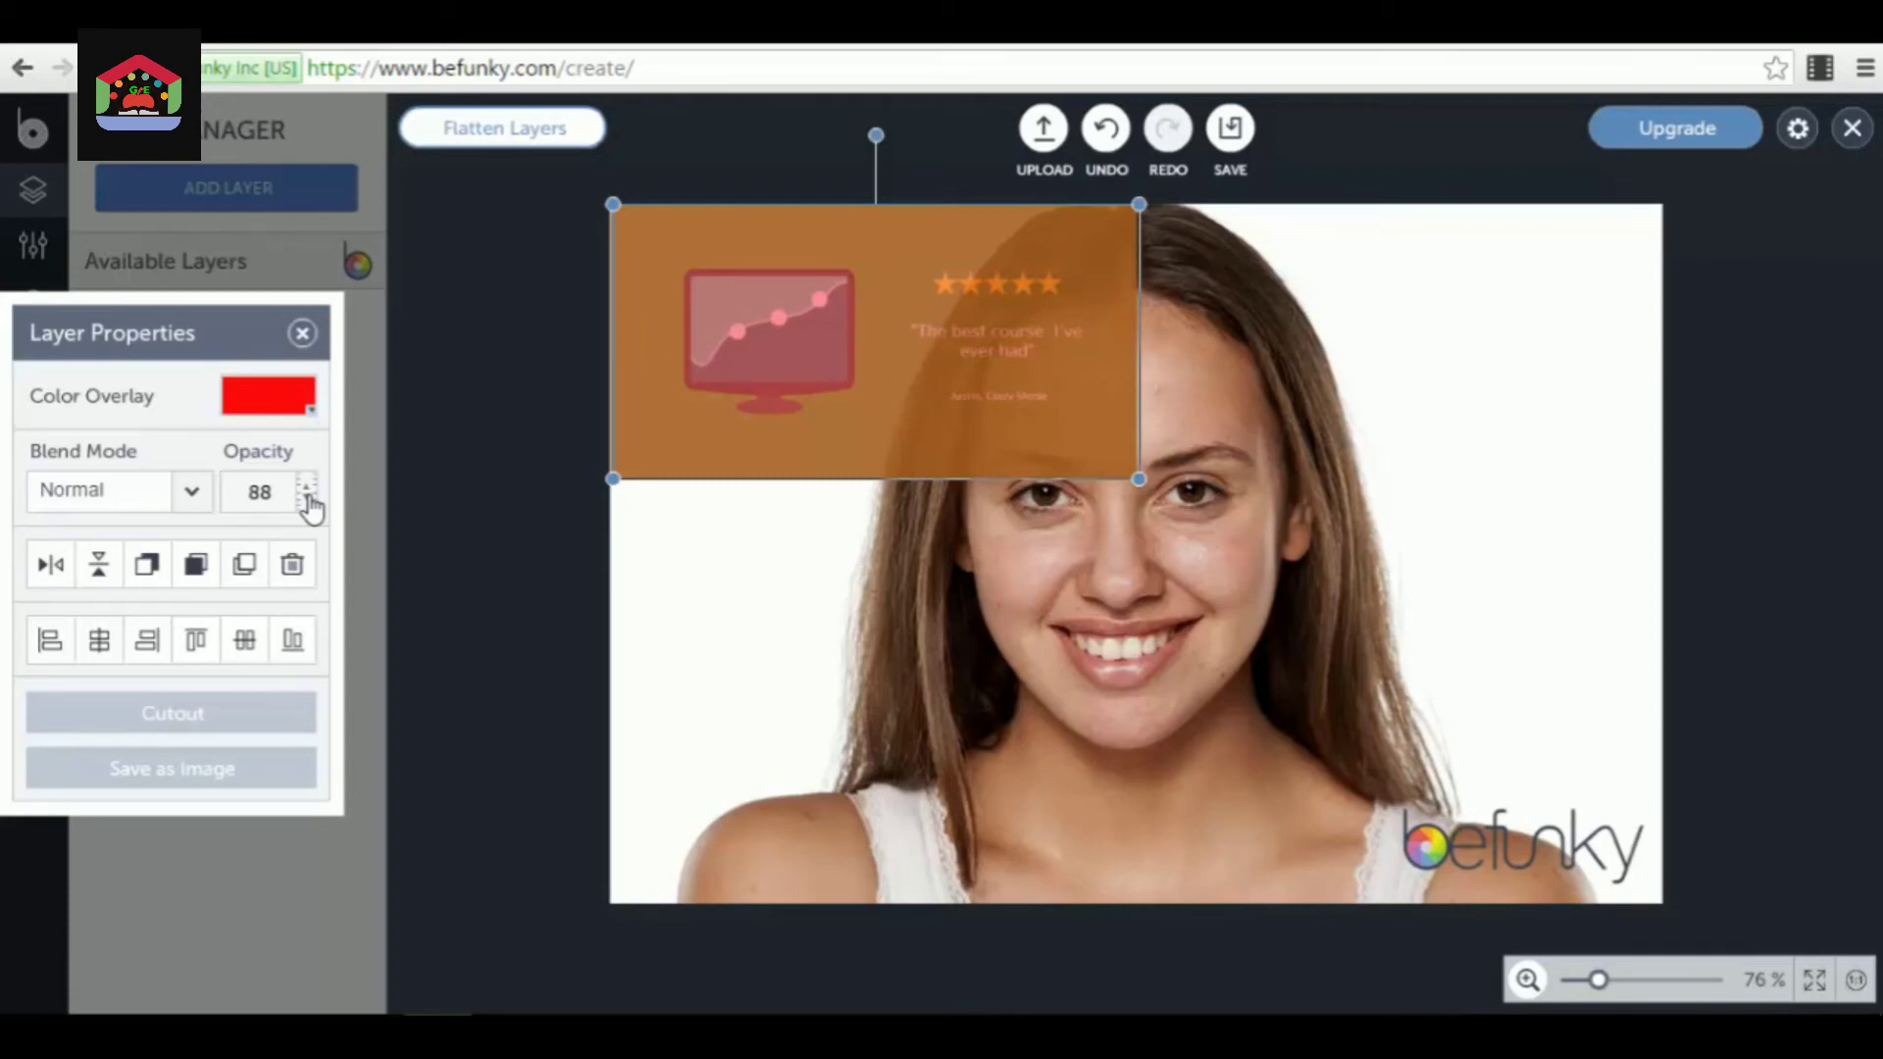
{"action": "left_click", "coordinate": [308, 508]}
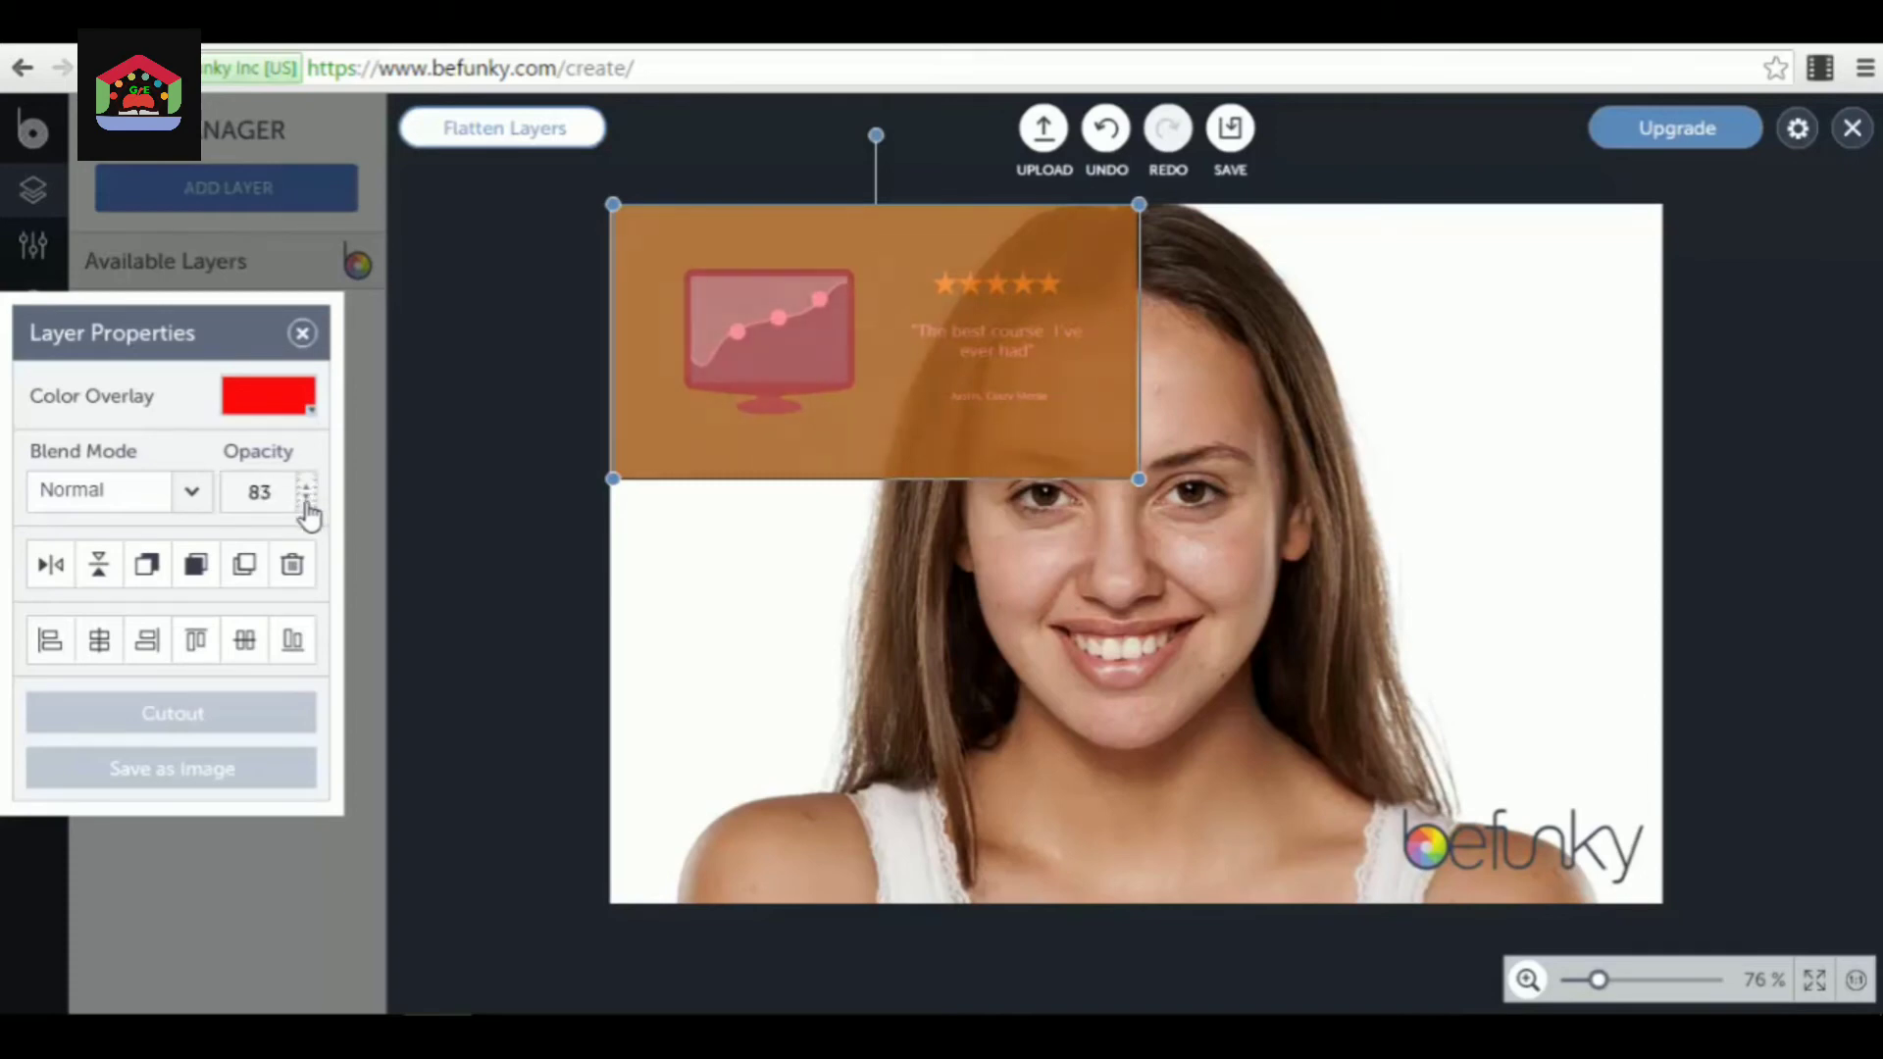
{"action": "left_click", "coordinate": [307, 505]}
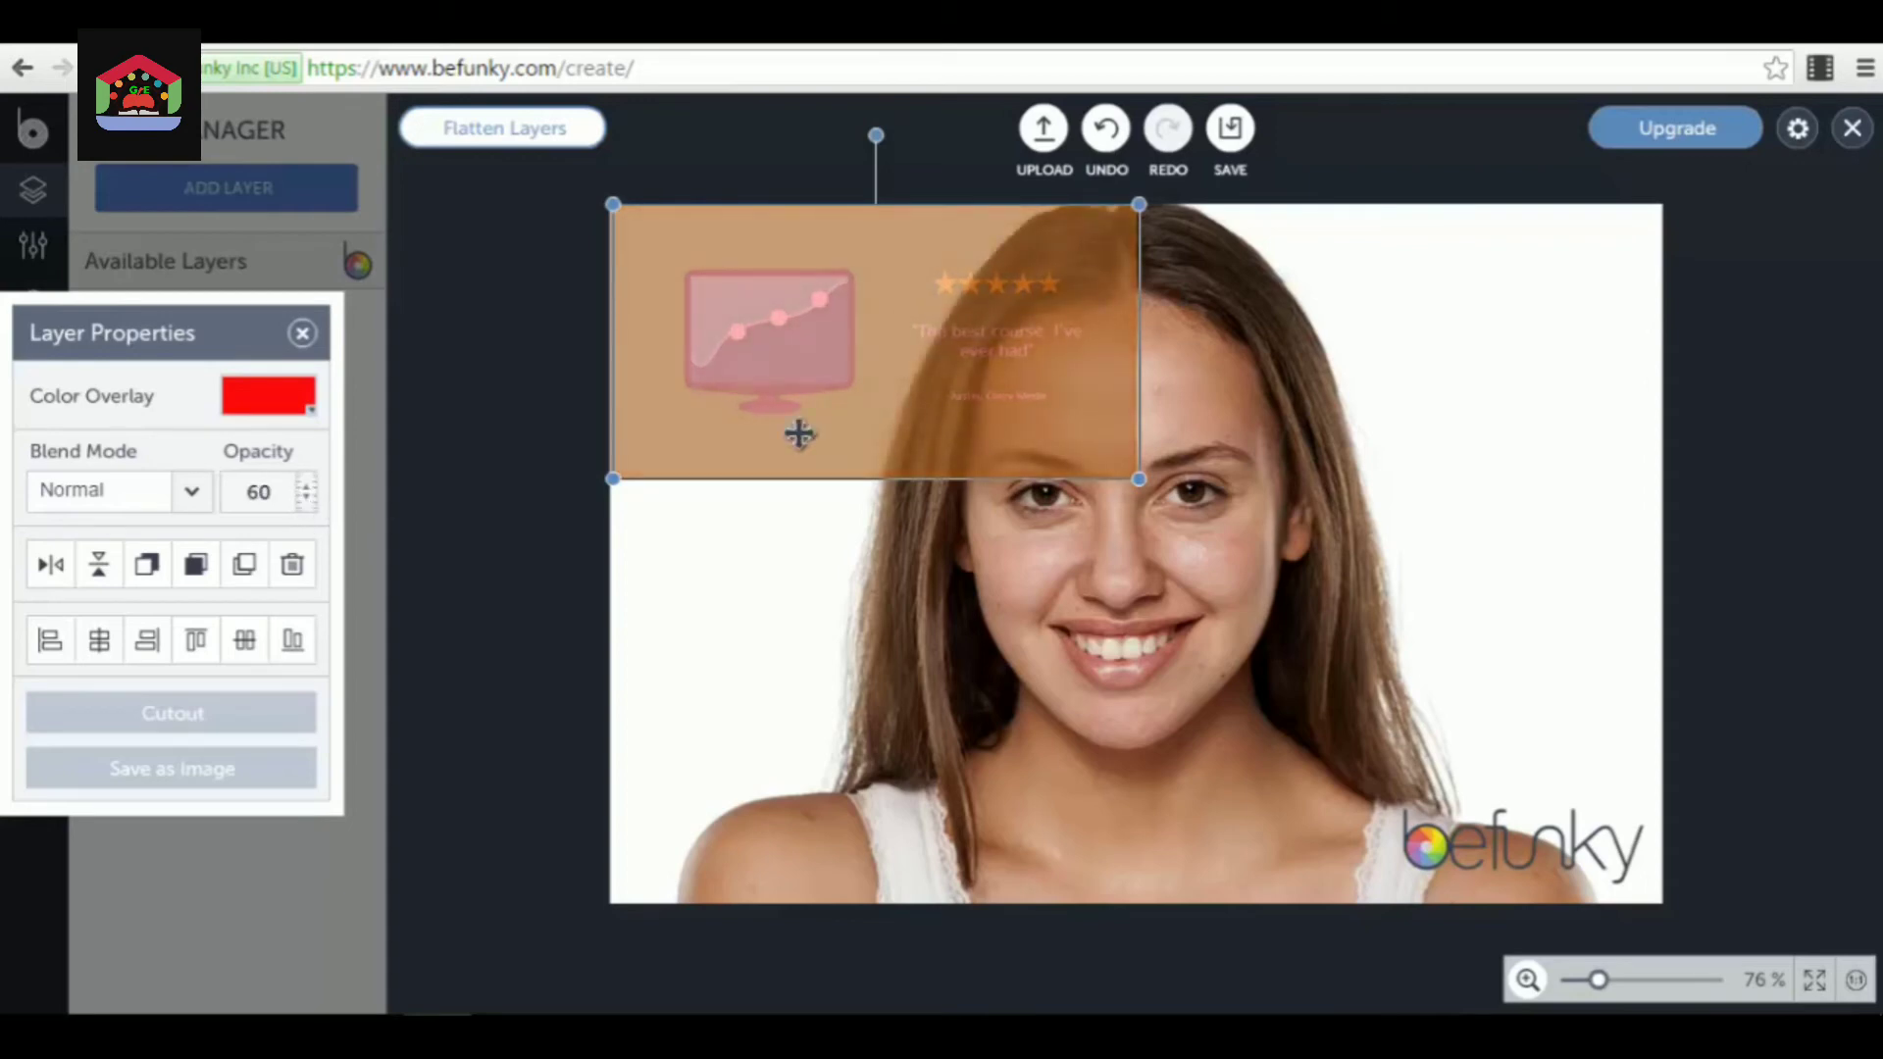
- Move the image layer over the woman's face and delete it from the portrait
{"action": "left_click_drag", "start_coordinate": [799, 435], "coordinate": [1113, 516]}
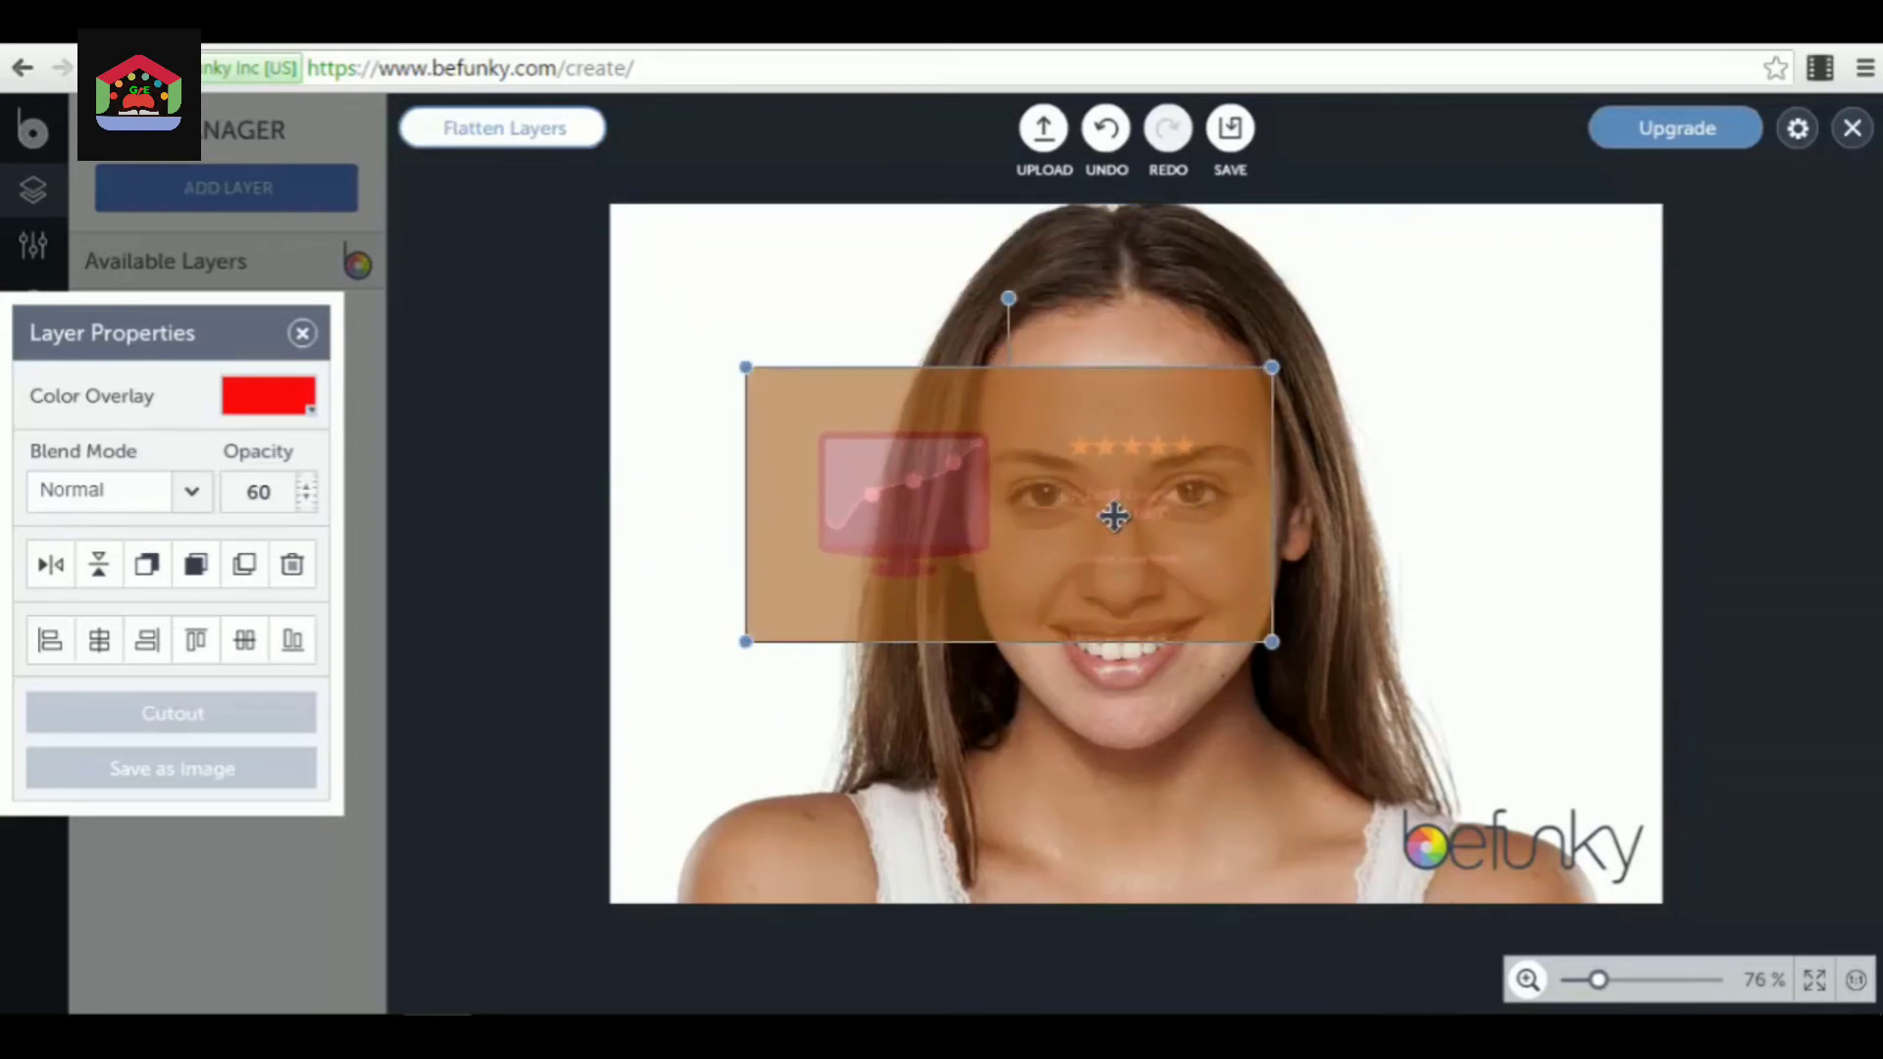
{"action": "key", "text": "Delete"}
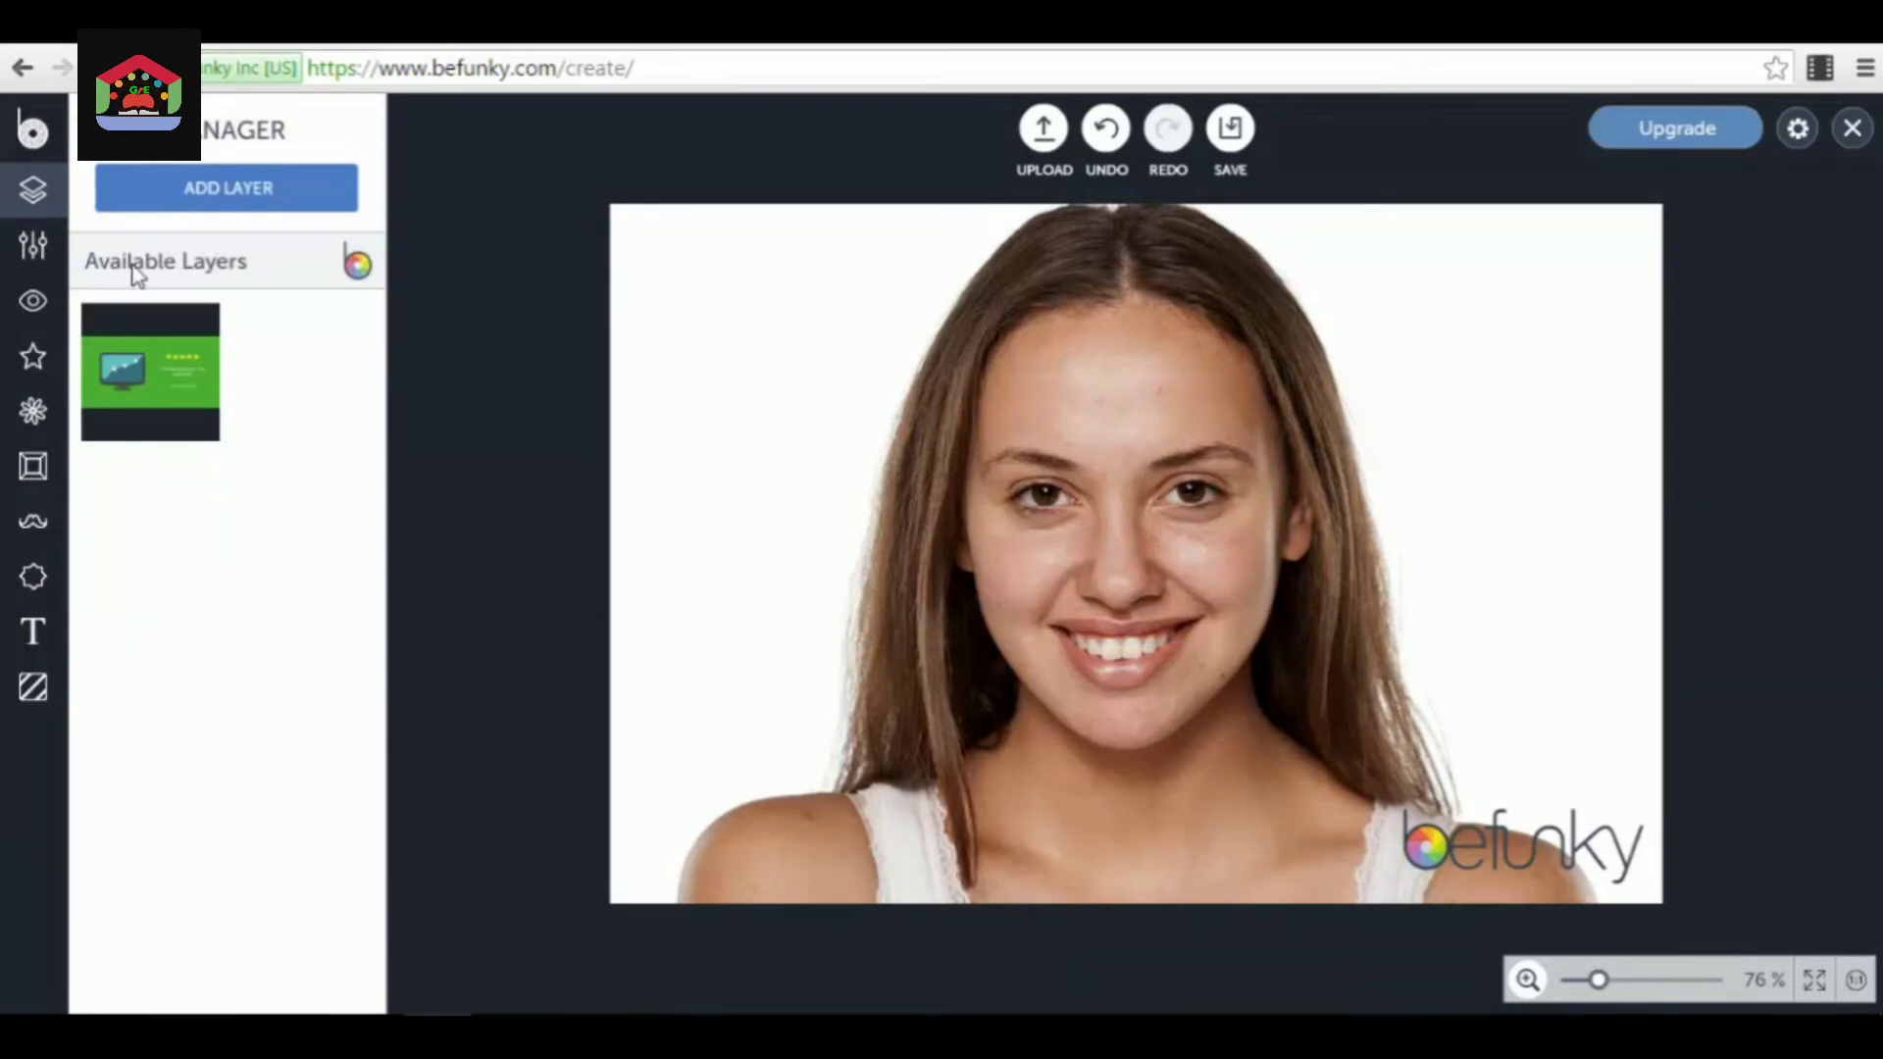
- Try portrait and landscape crops, set a landscape Golden Ratio crop of about 936 × 575 px, and discard it
{"action": "left_click", "coordinate": [29, 255]}
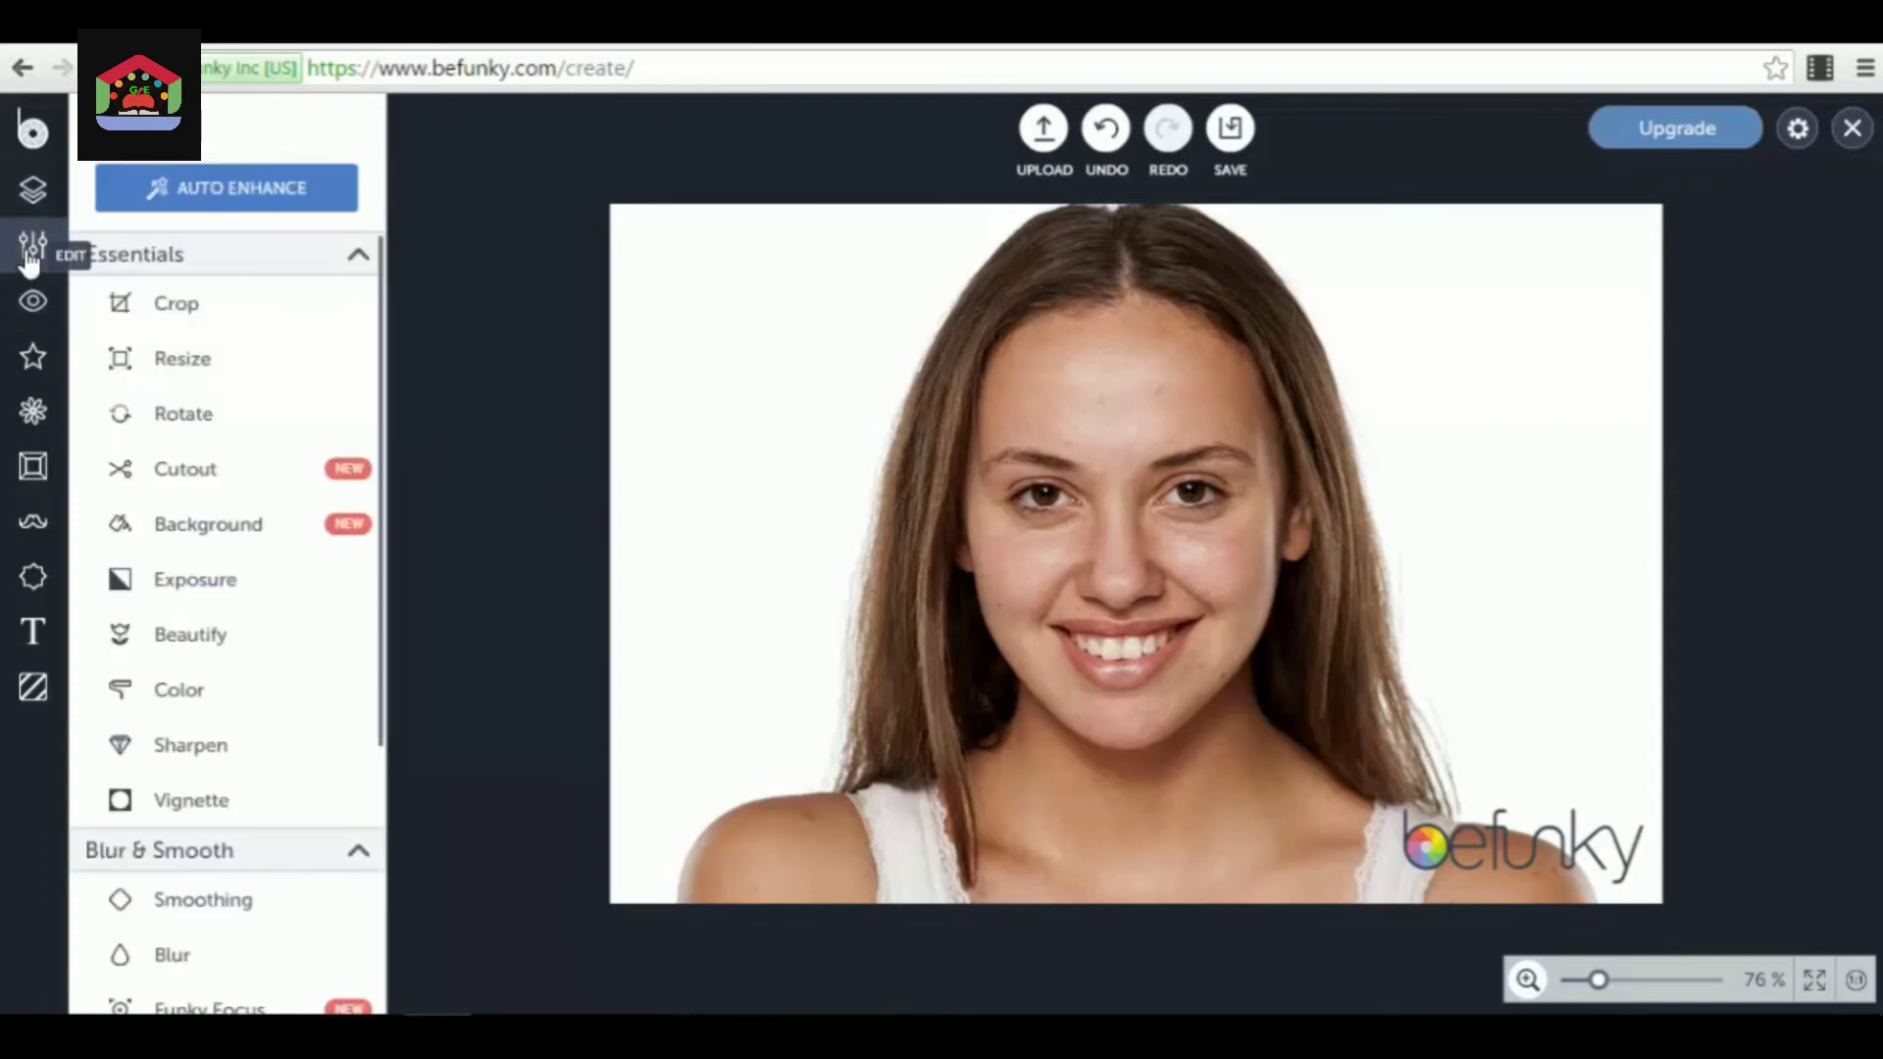
{"action": "left_click", "coordinate": [170, 306]}
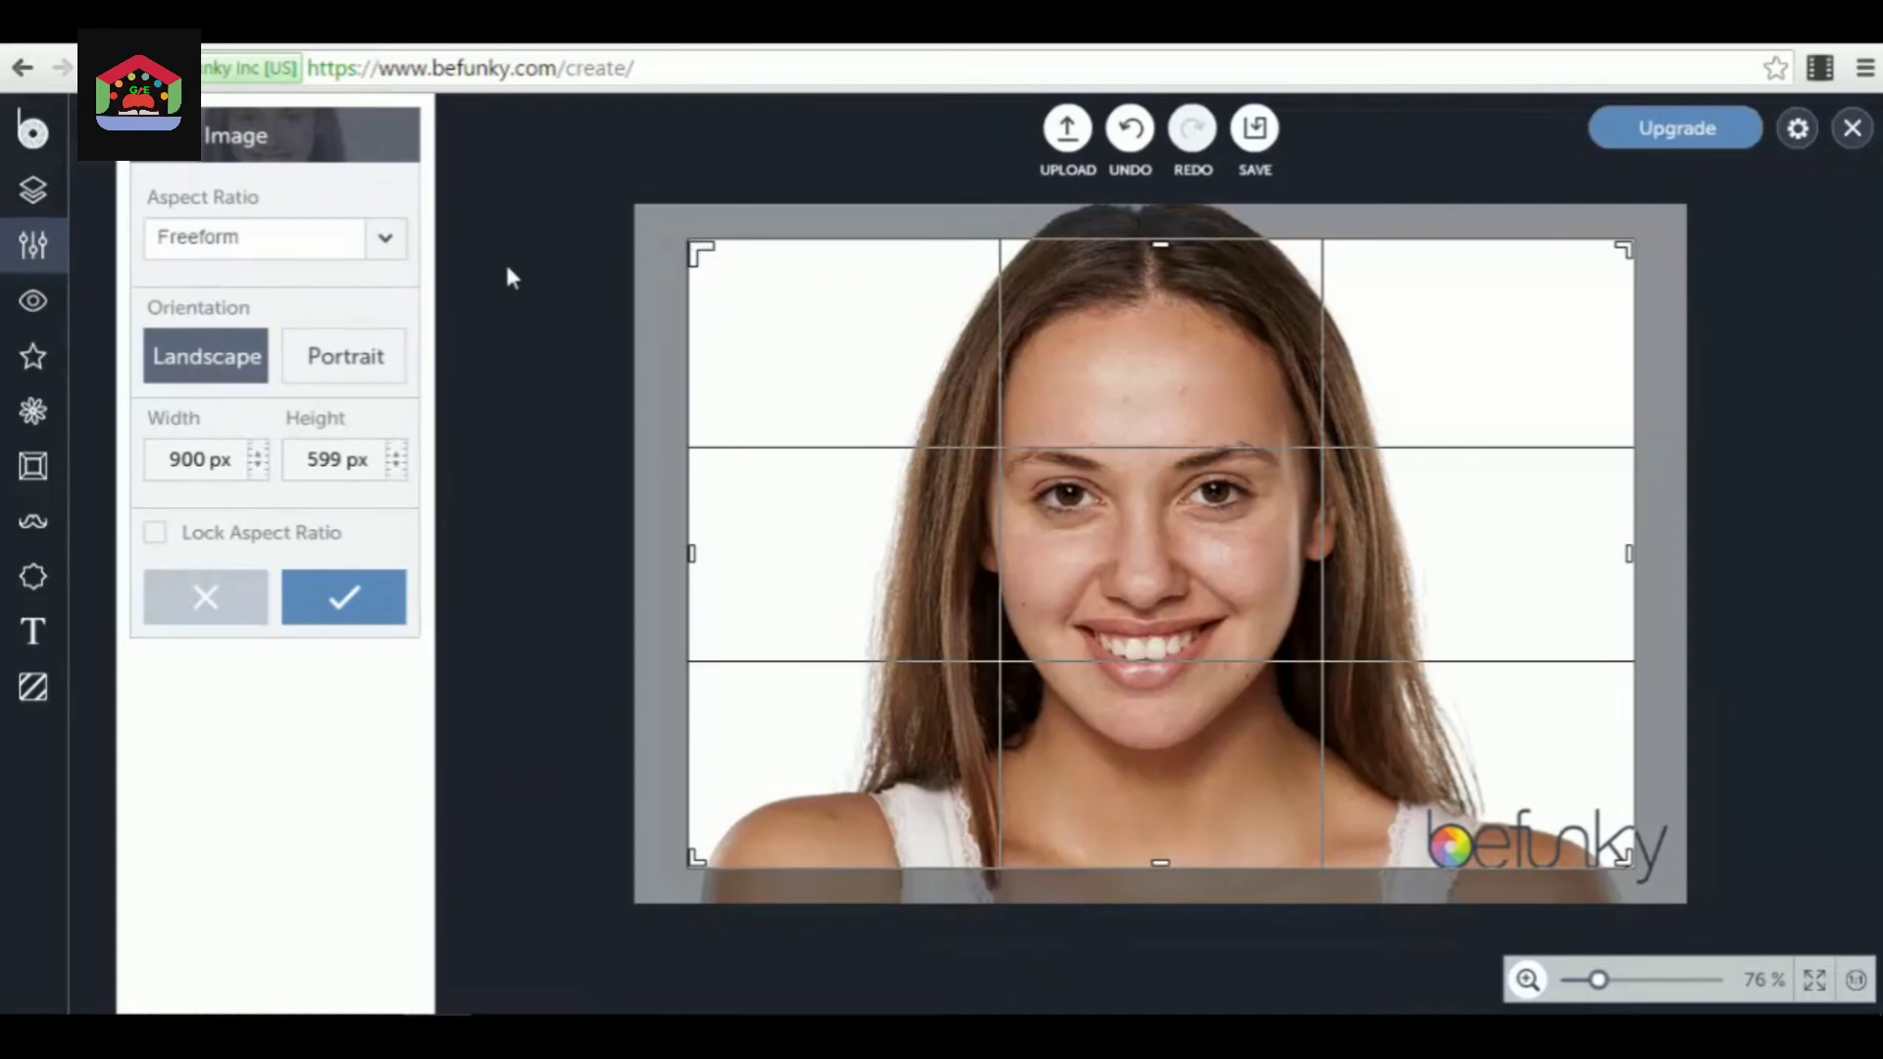
{"action": "left_click", "coordinate": [345, 357]}
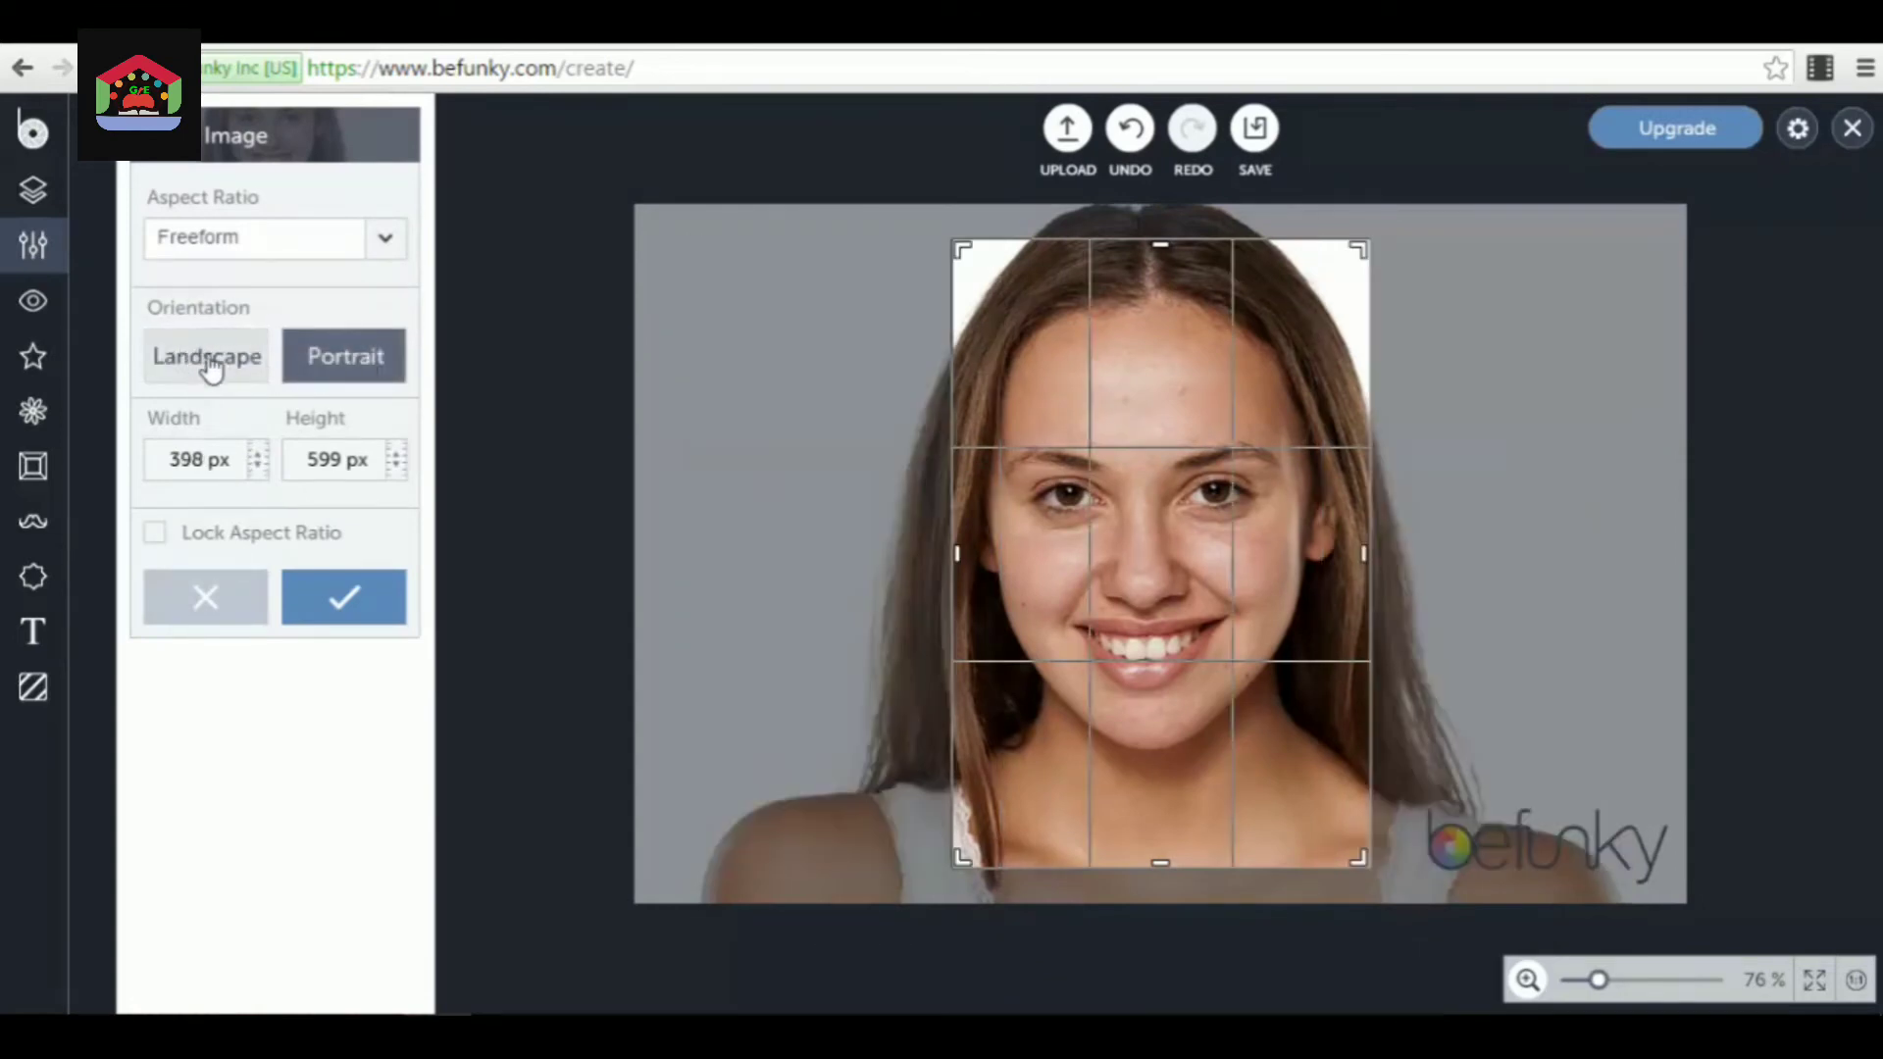
{"action": "left_click", "coordinate": [211, 365]}
{"action": "left_click", "coordinate": [373, 253]}
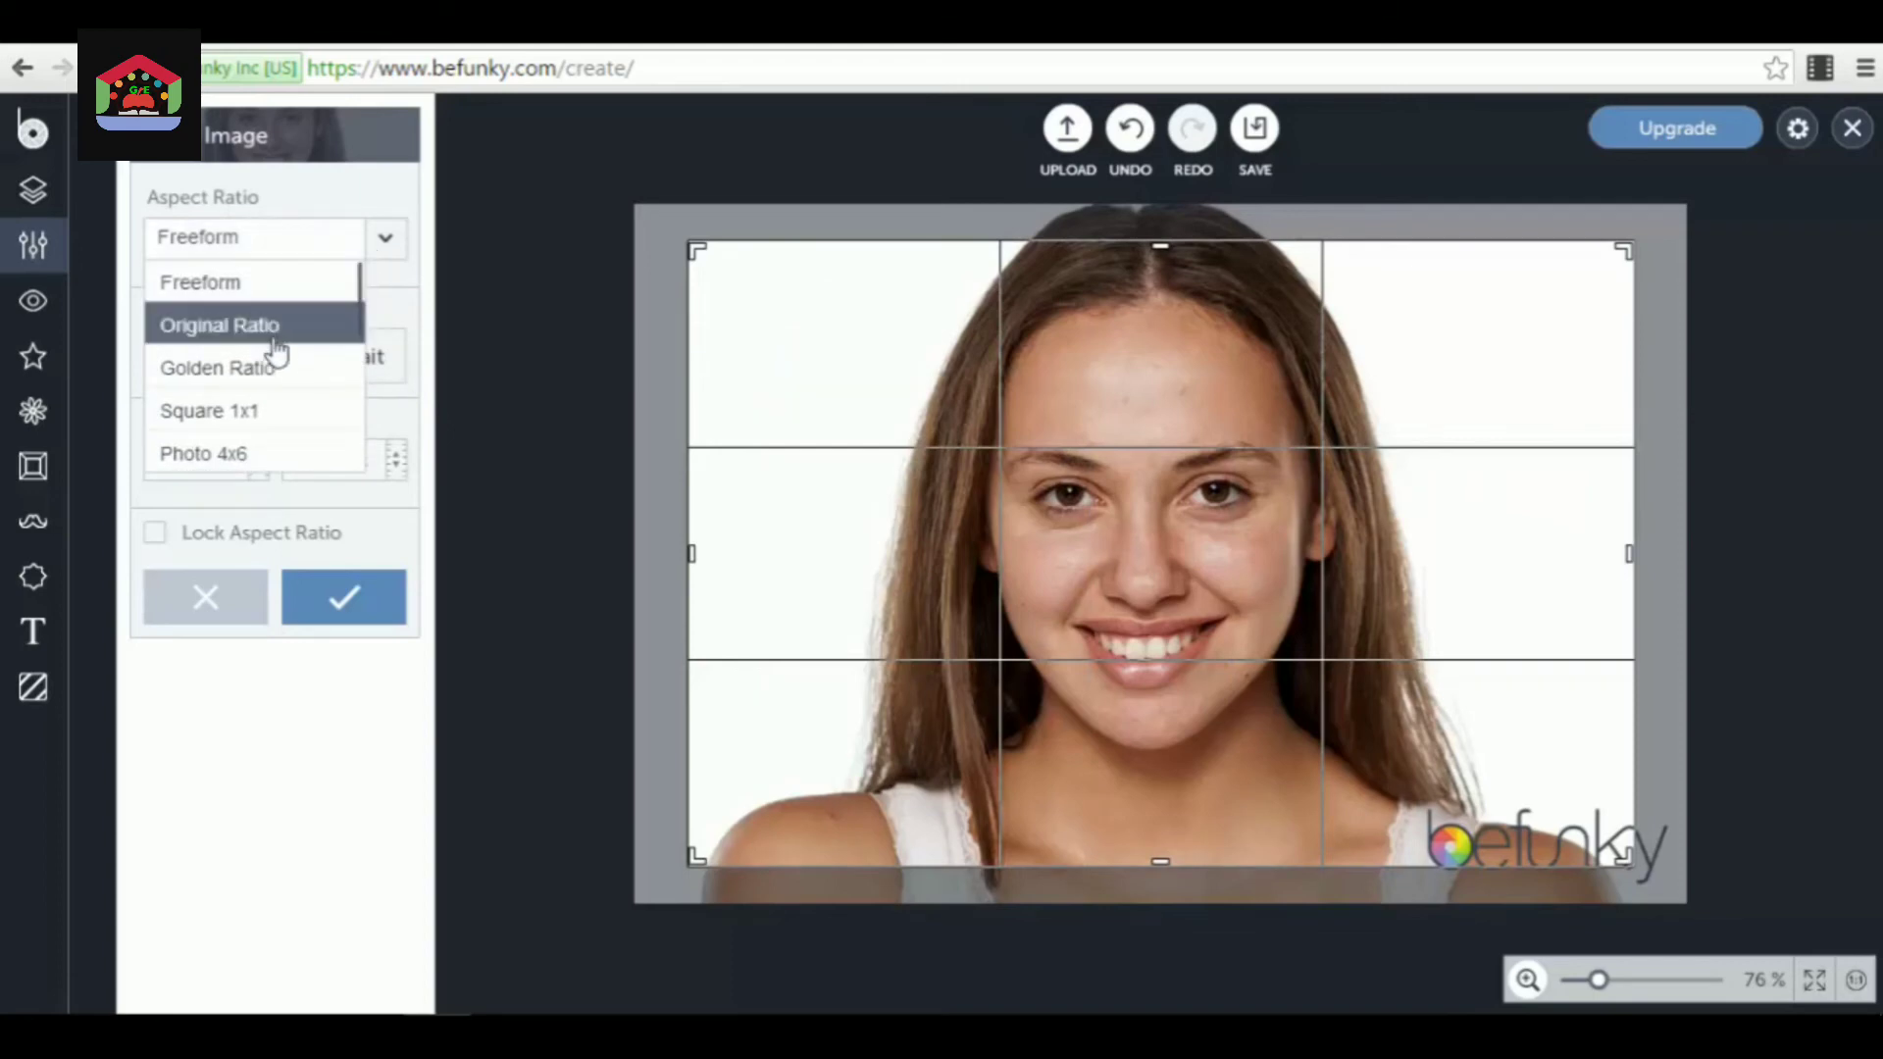
{"action": "left_click", "coordinate": [281, 372]}
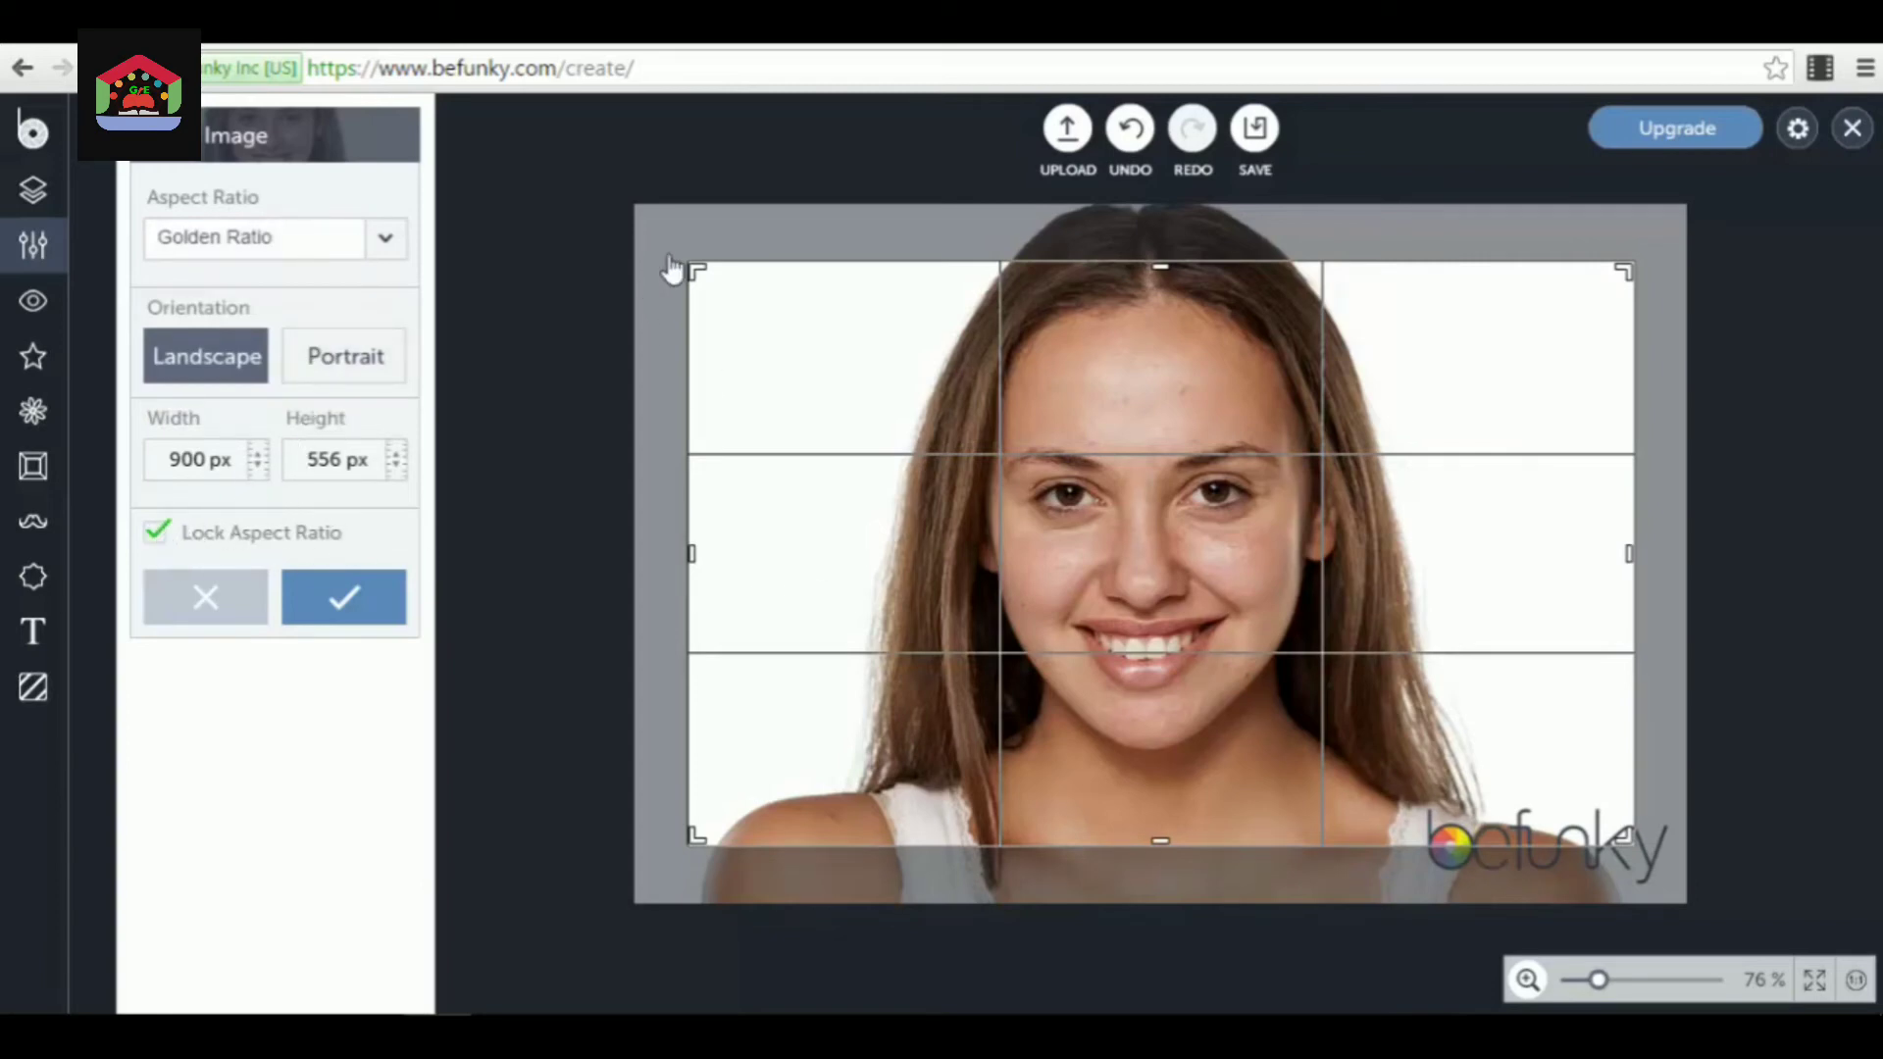
{"action": "left_click_drag", "start_coordinate": [697, 277], "coordinate": [656, 311]}
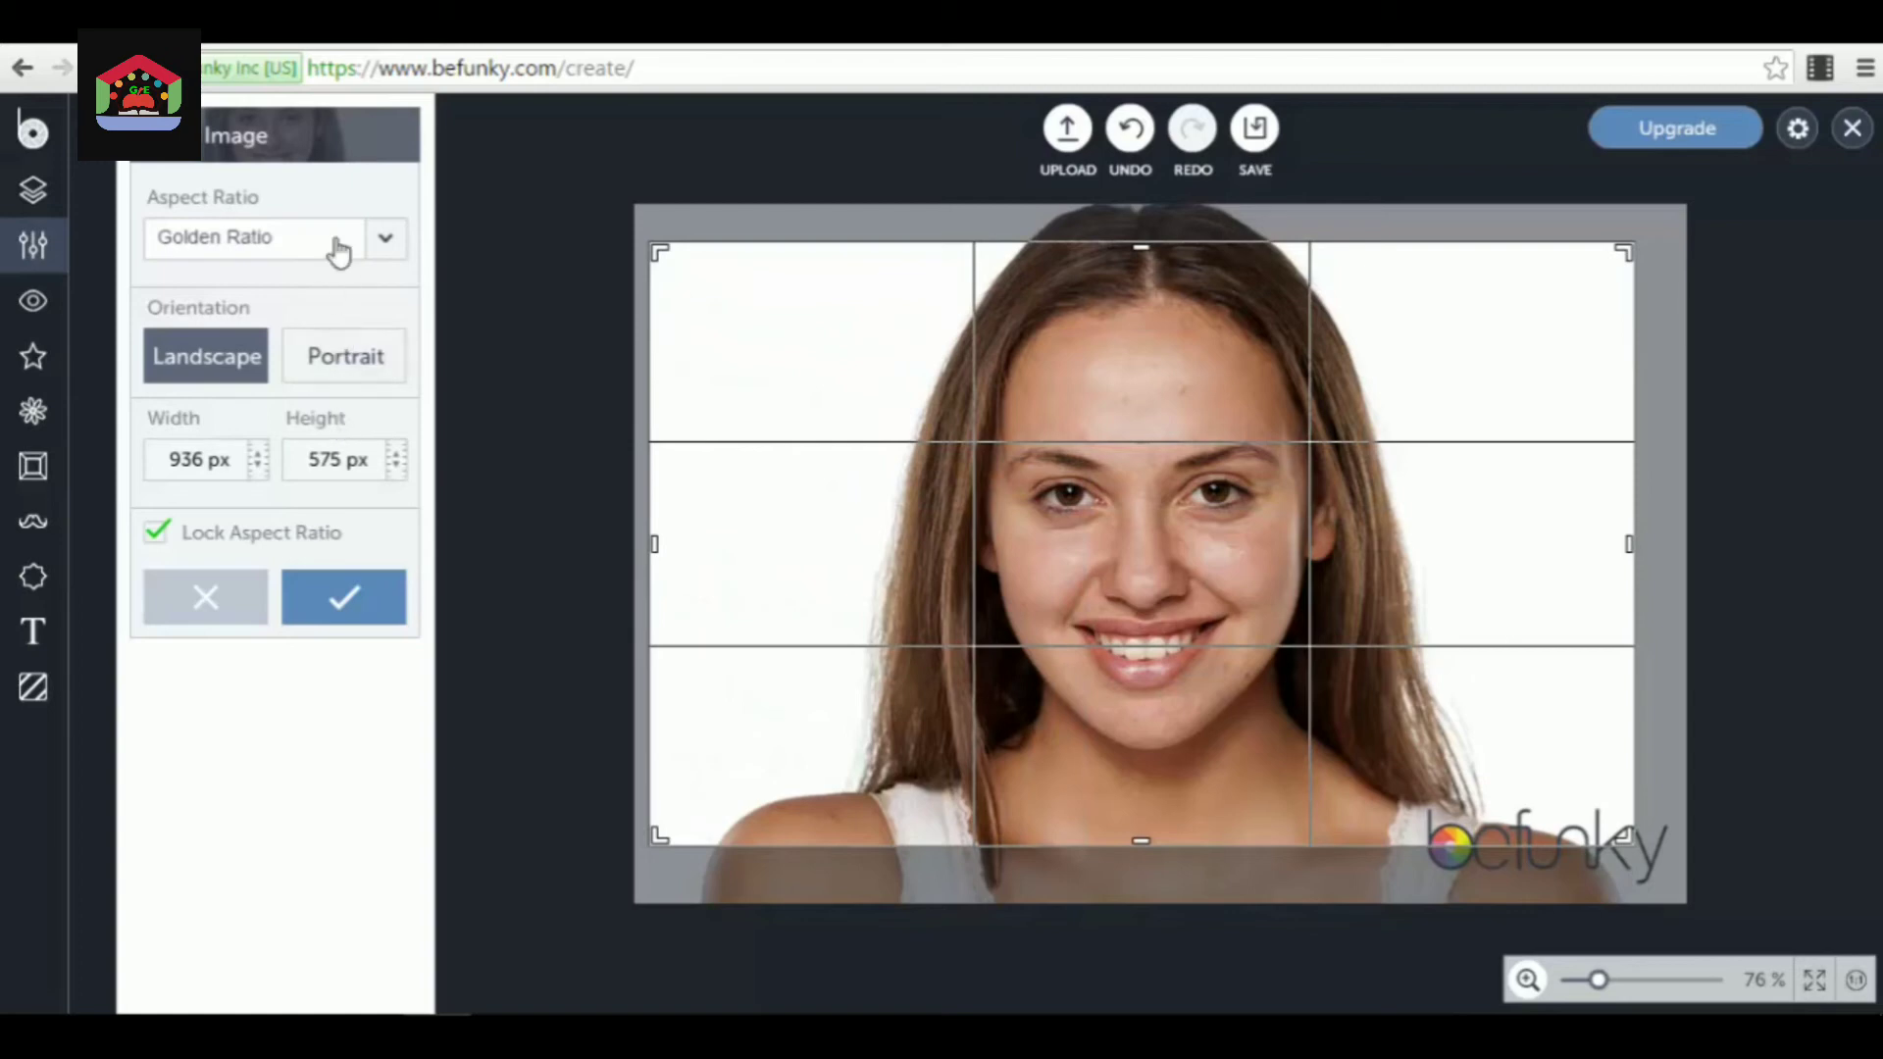
{"action": "left_click", "coordinate": [208, 599]}
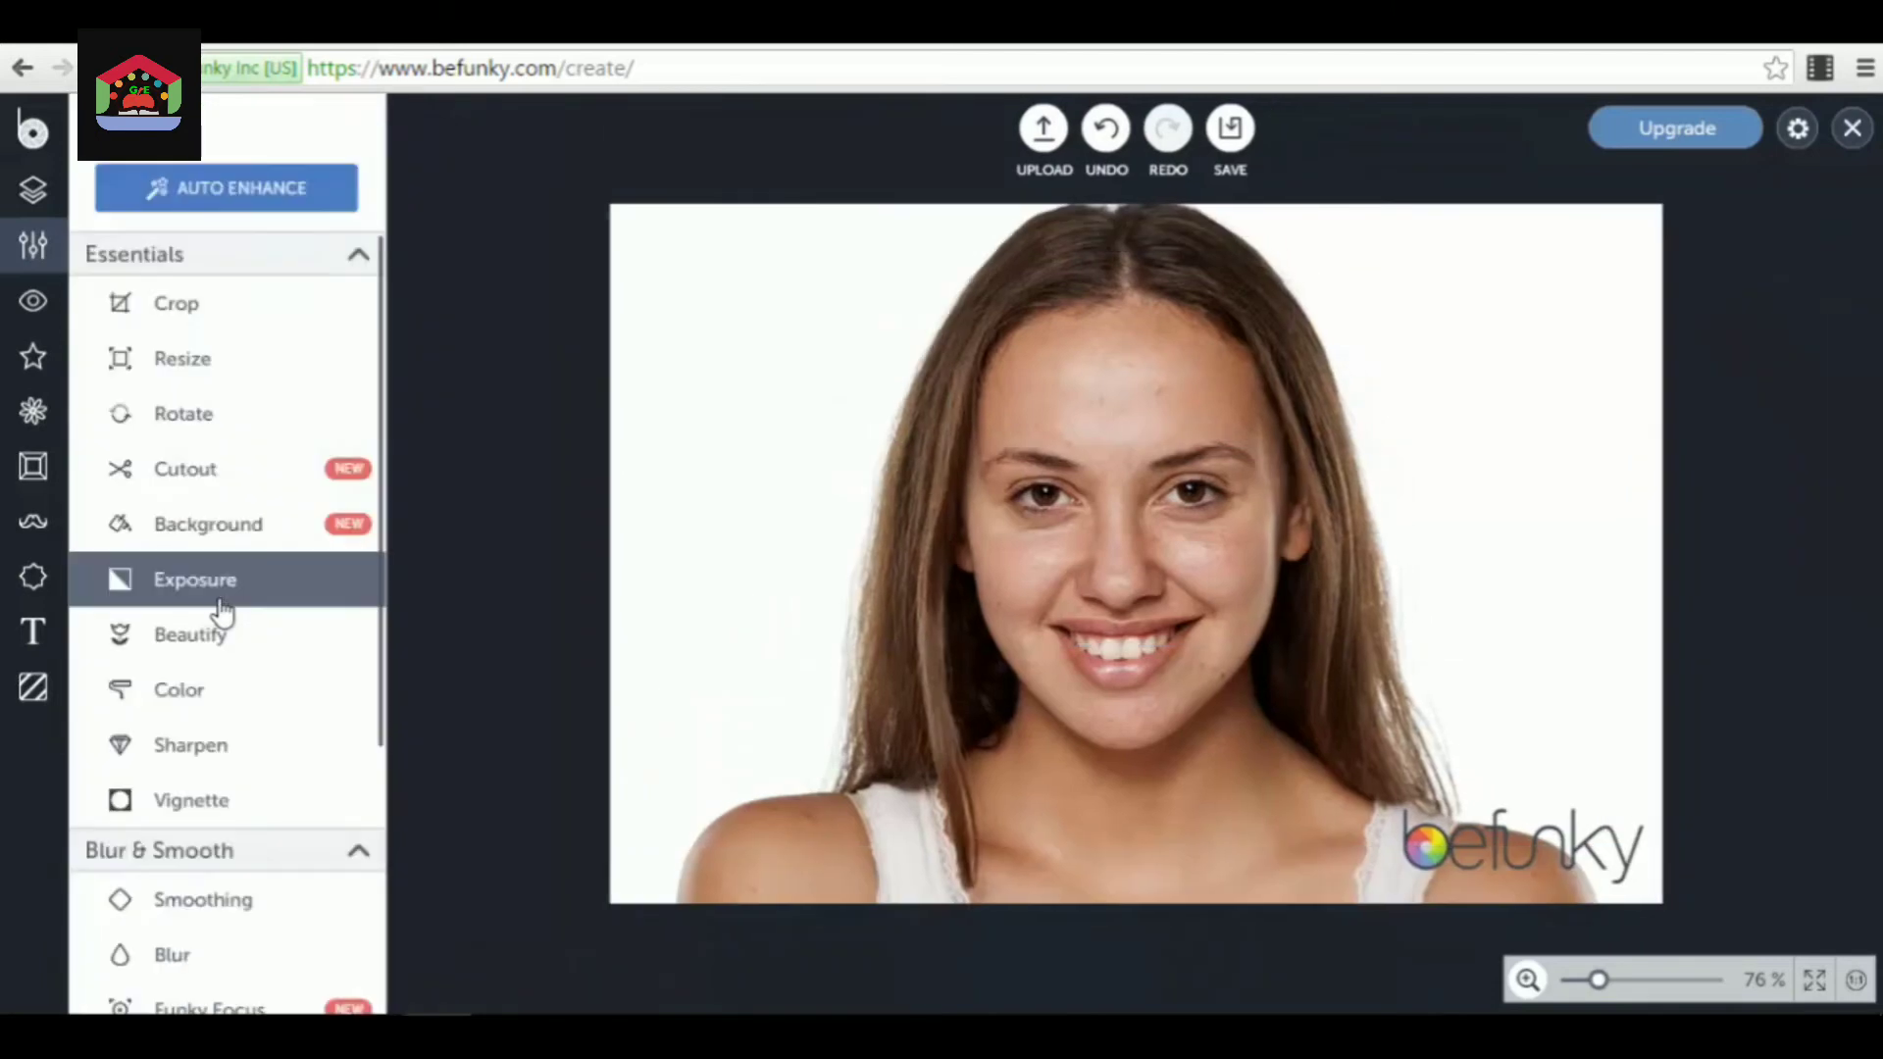
- Look through the Resize settings and the Background tool's adjust and paint options without applying them
{"action": "left_click", "coordinate": [260, 385]}
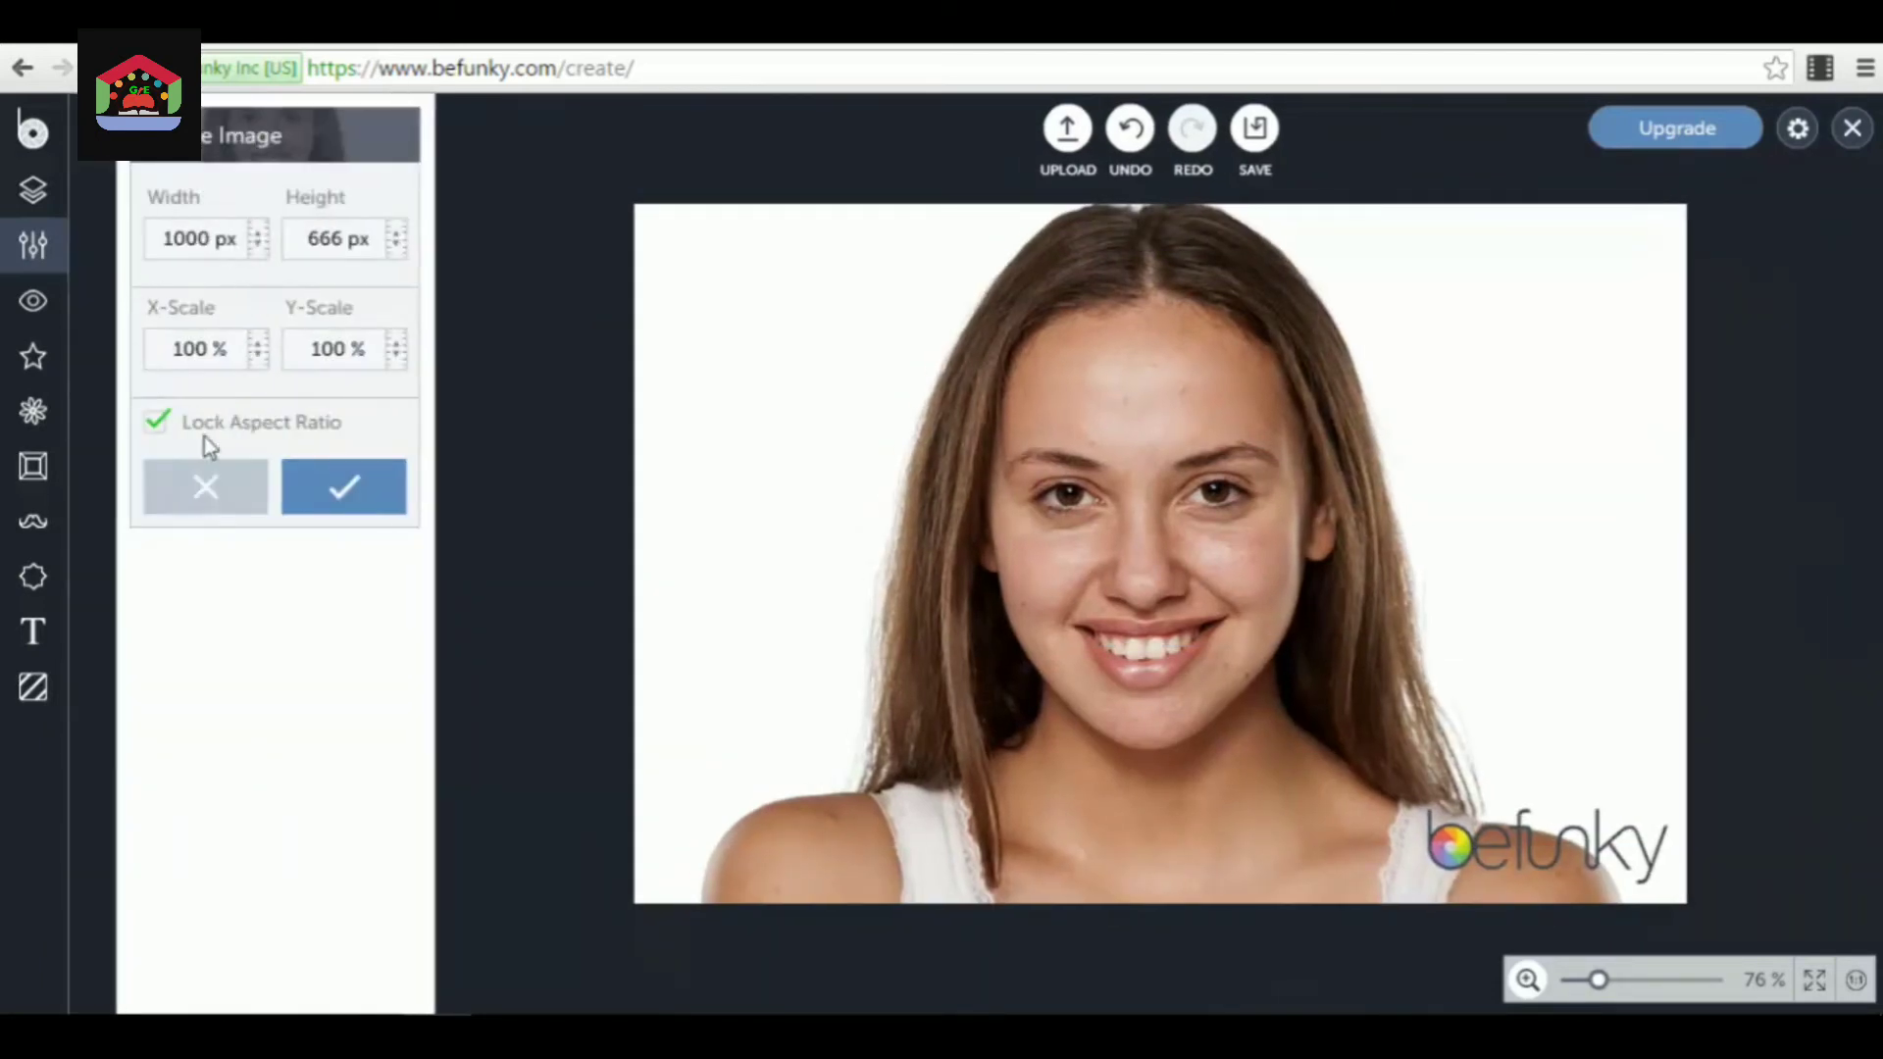
{"action": "left_click", "coordinate": [201, 504]}
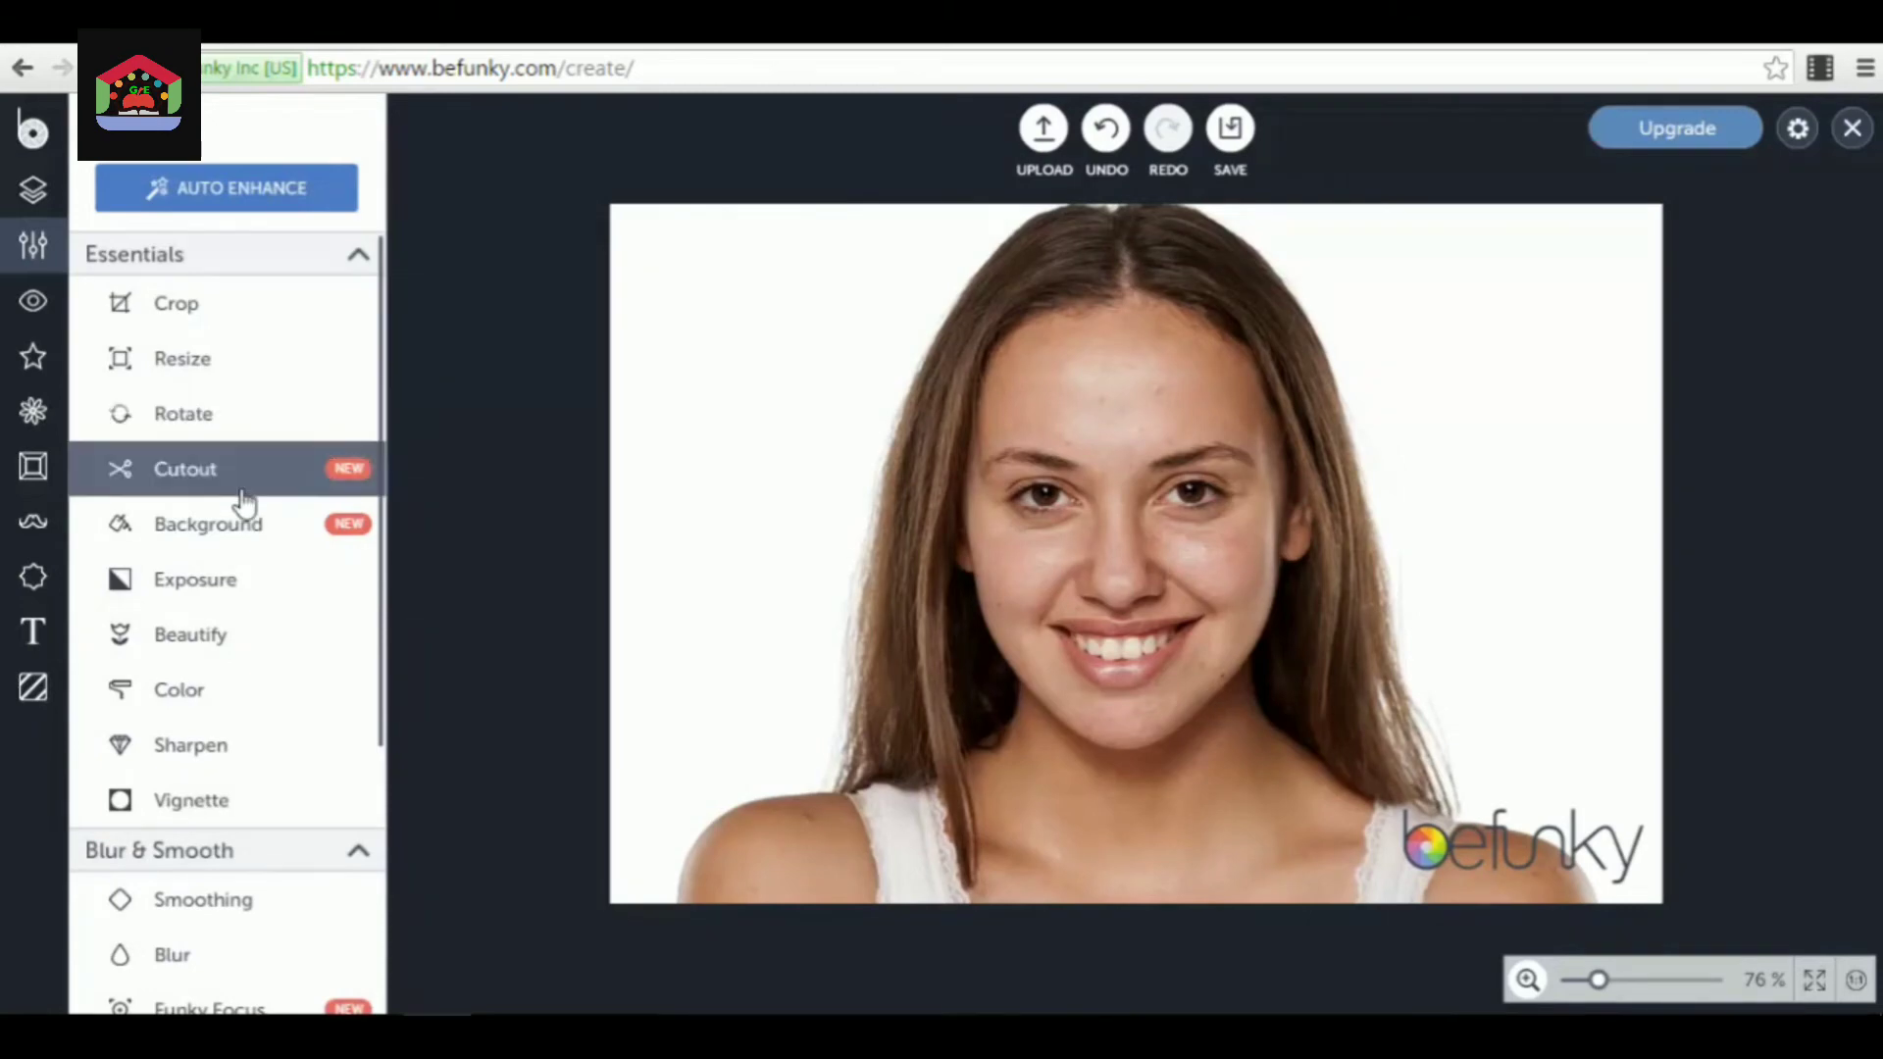
{"action": "left_click", "coordinate": [242, 531]}
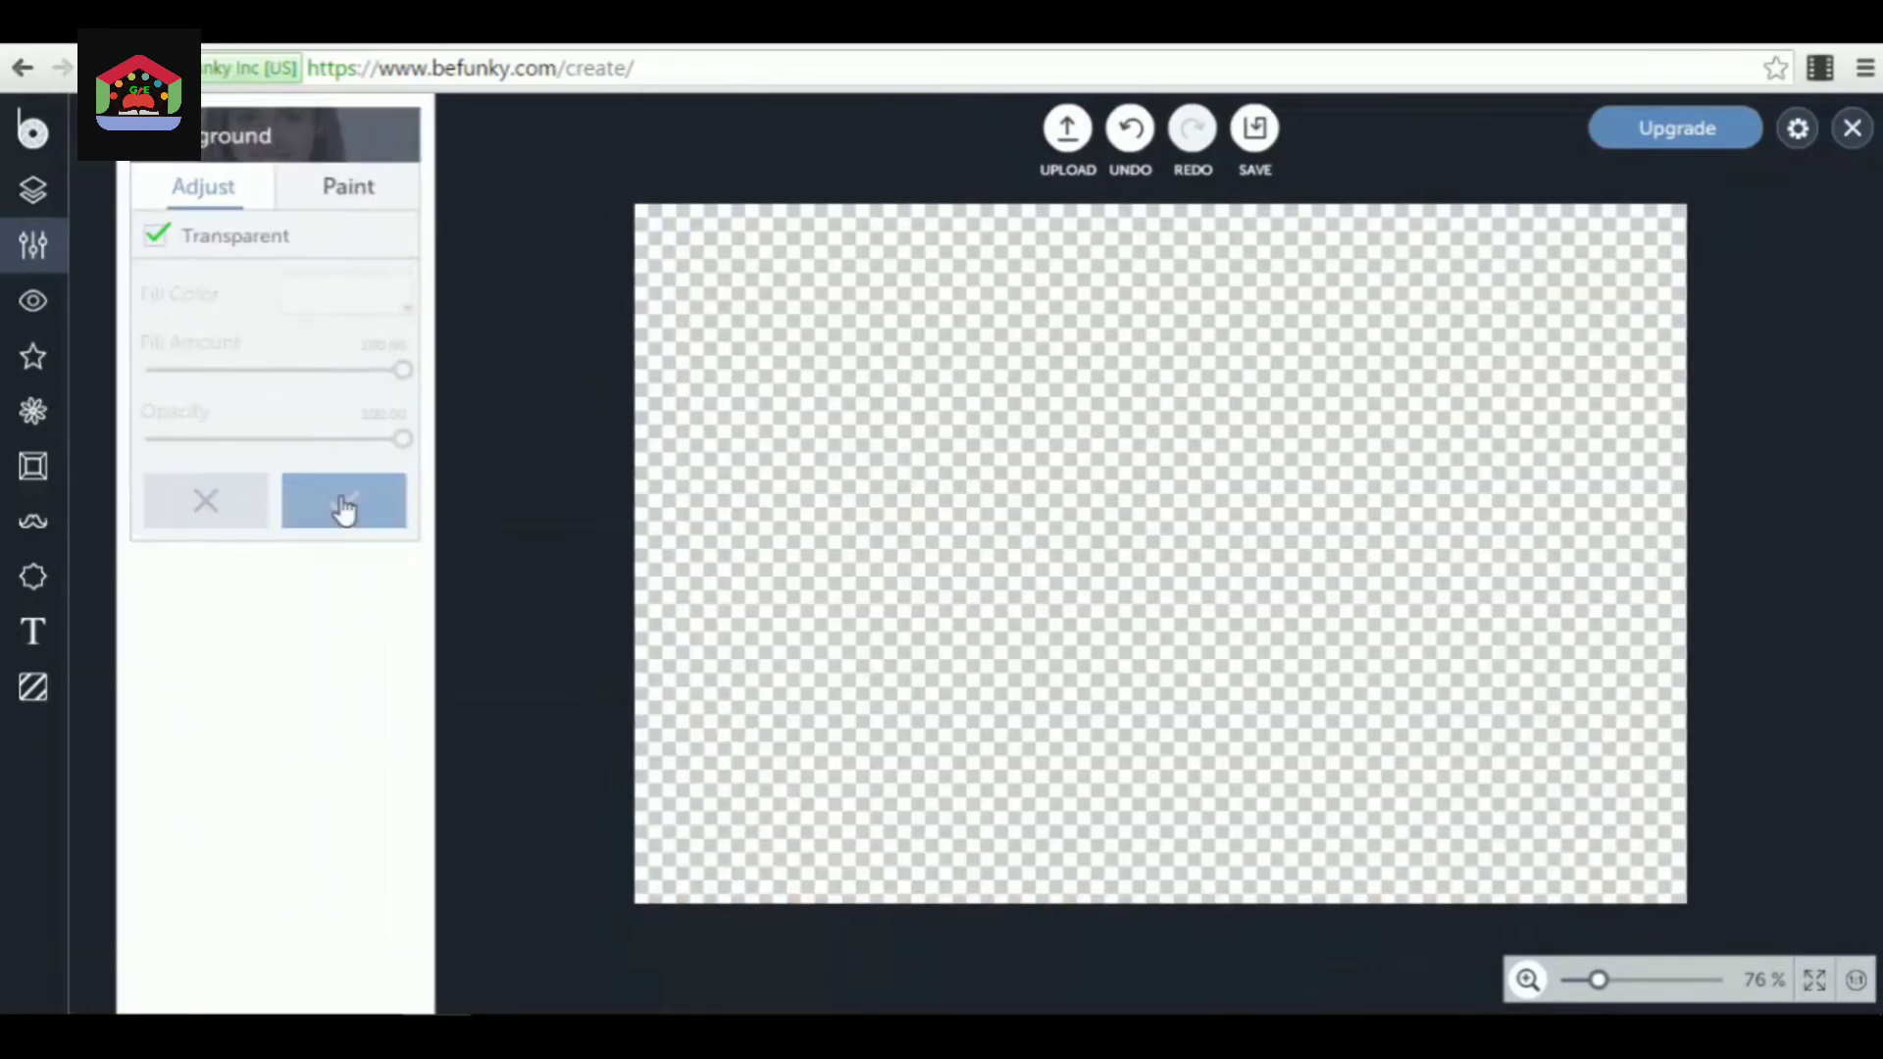
{"action": "left_click", "coordinate": [338, 200]}
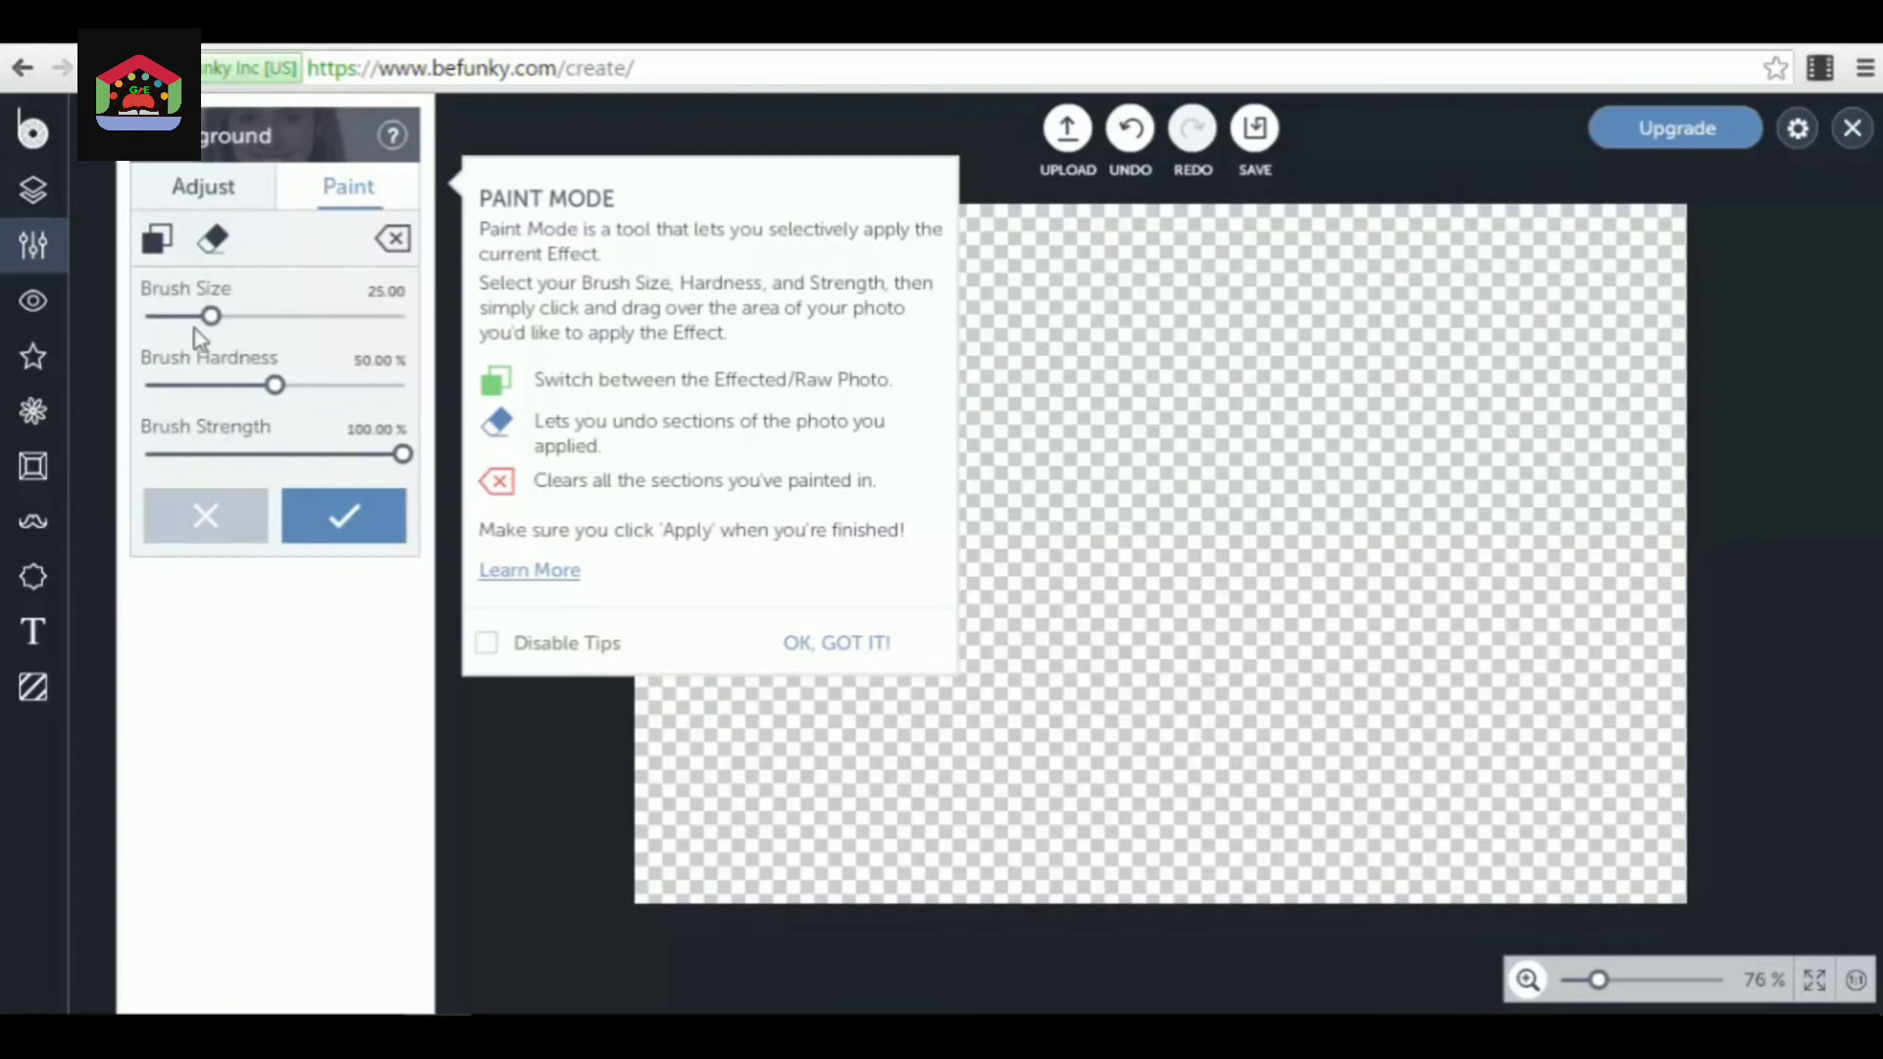
{"action": "left_click", "coordinate": [201, 525]}
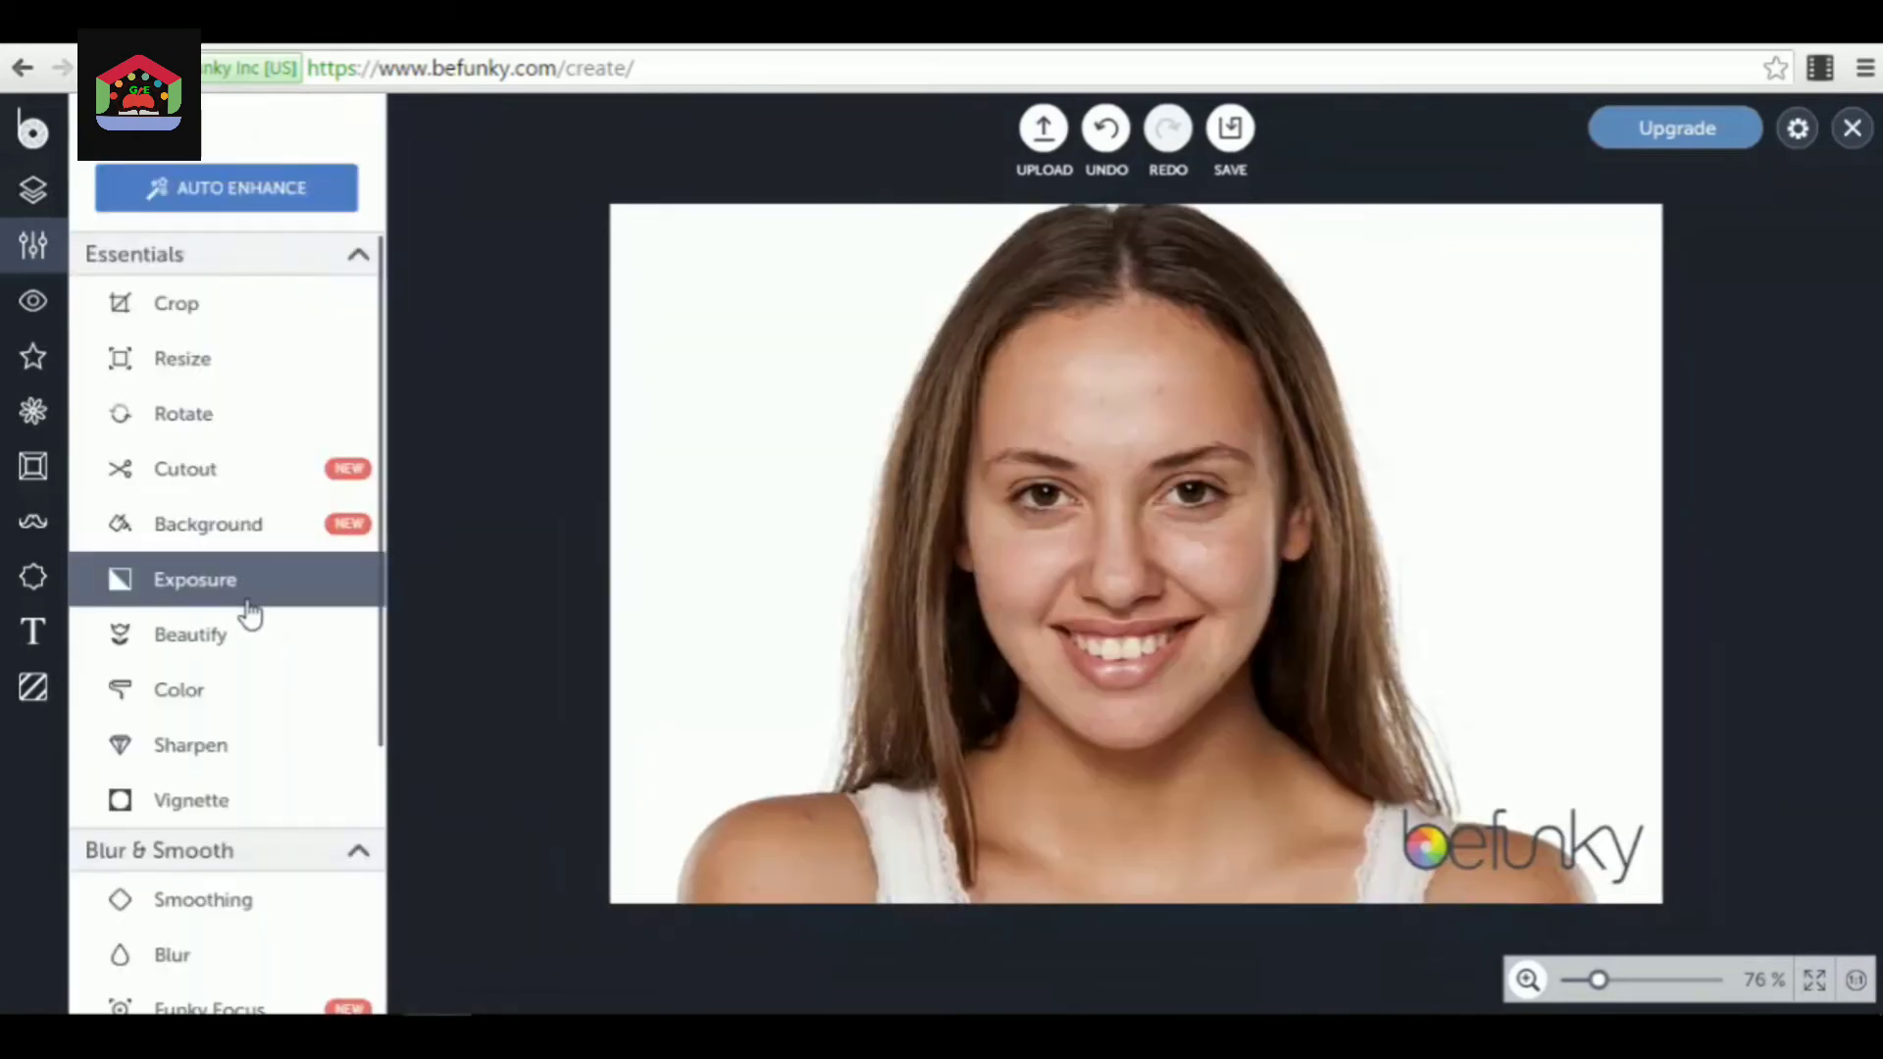
- Try an exposure adjustment with contrast 48 and highlights 12 on the portrait, and discard it
{"action": "left_click", "coordinate": [248, 589]}
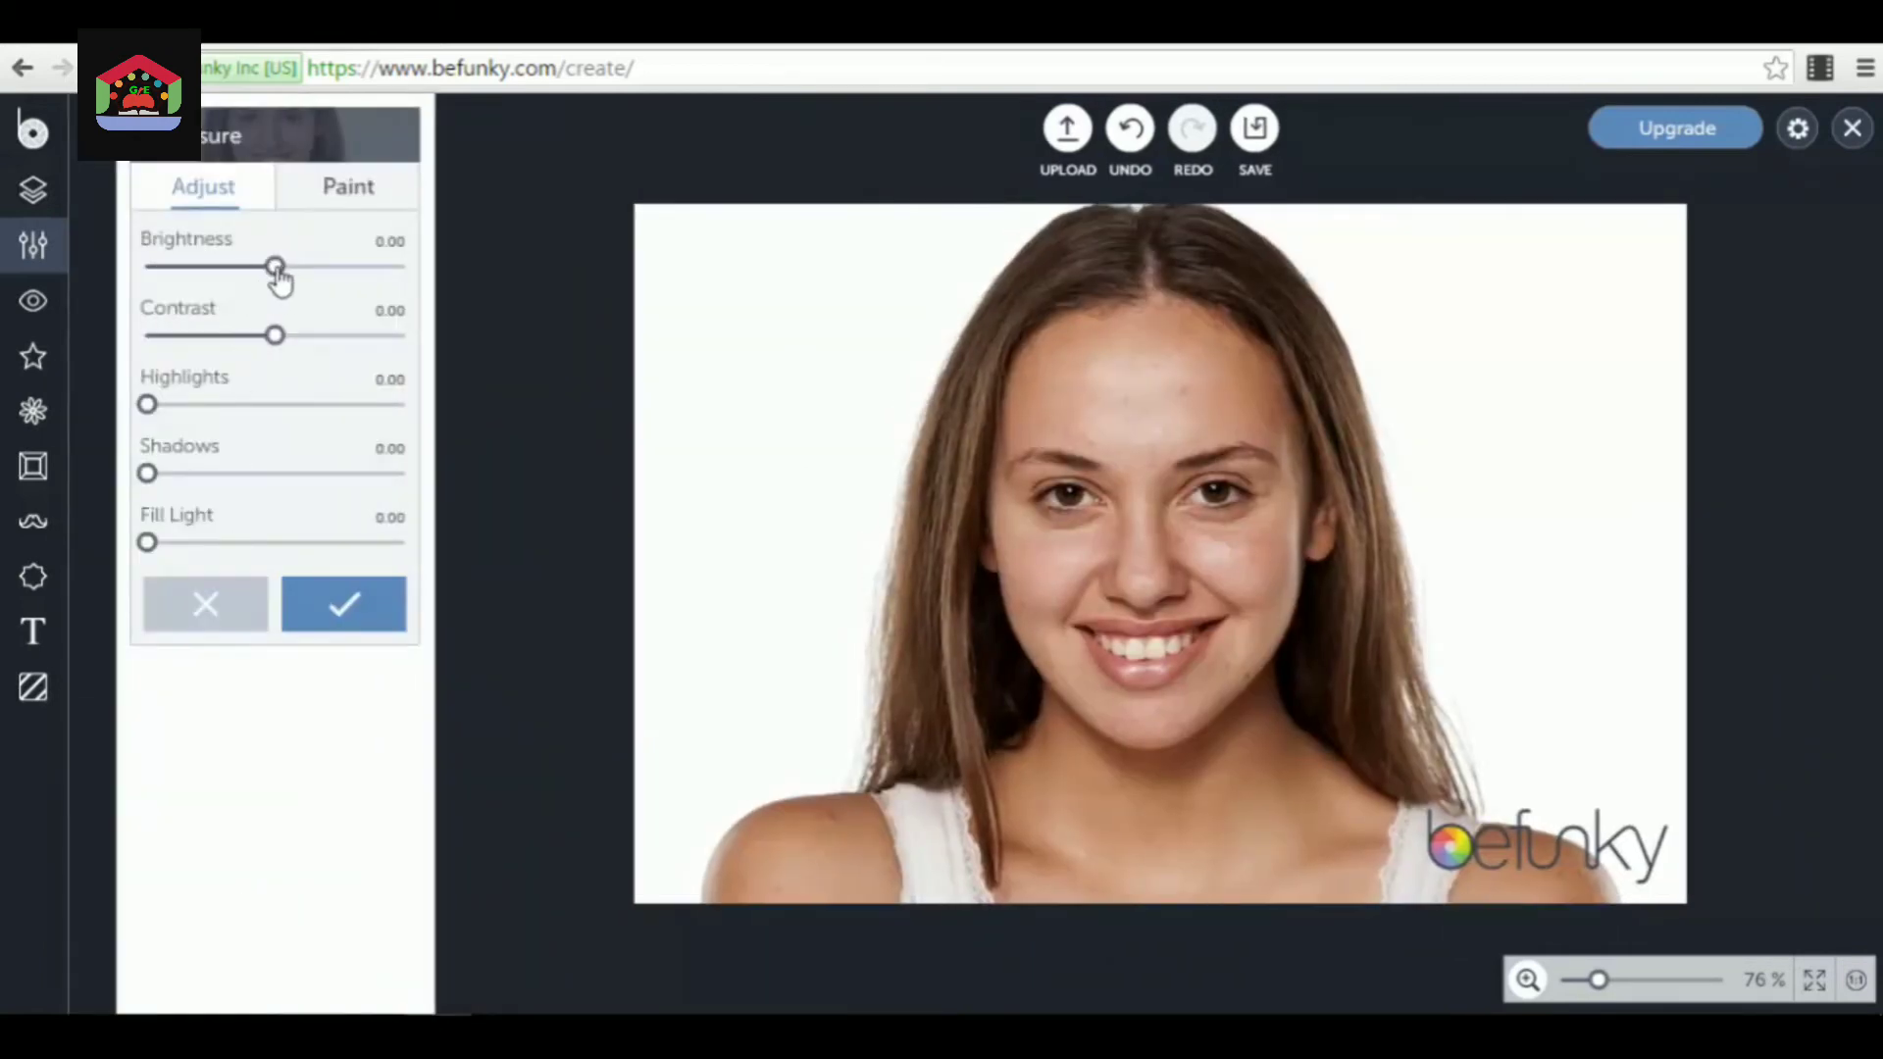
{"action": "left_click_drag", "start_coordinate": [280, 280], "coordinate": [339, 344]}
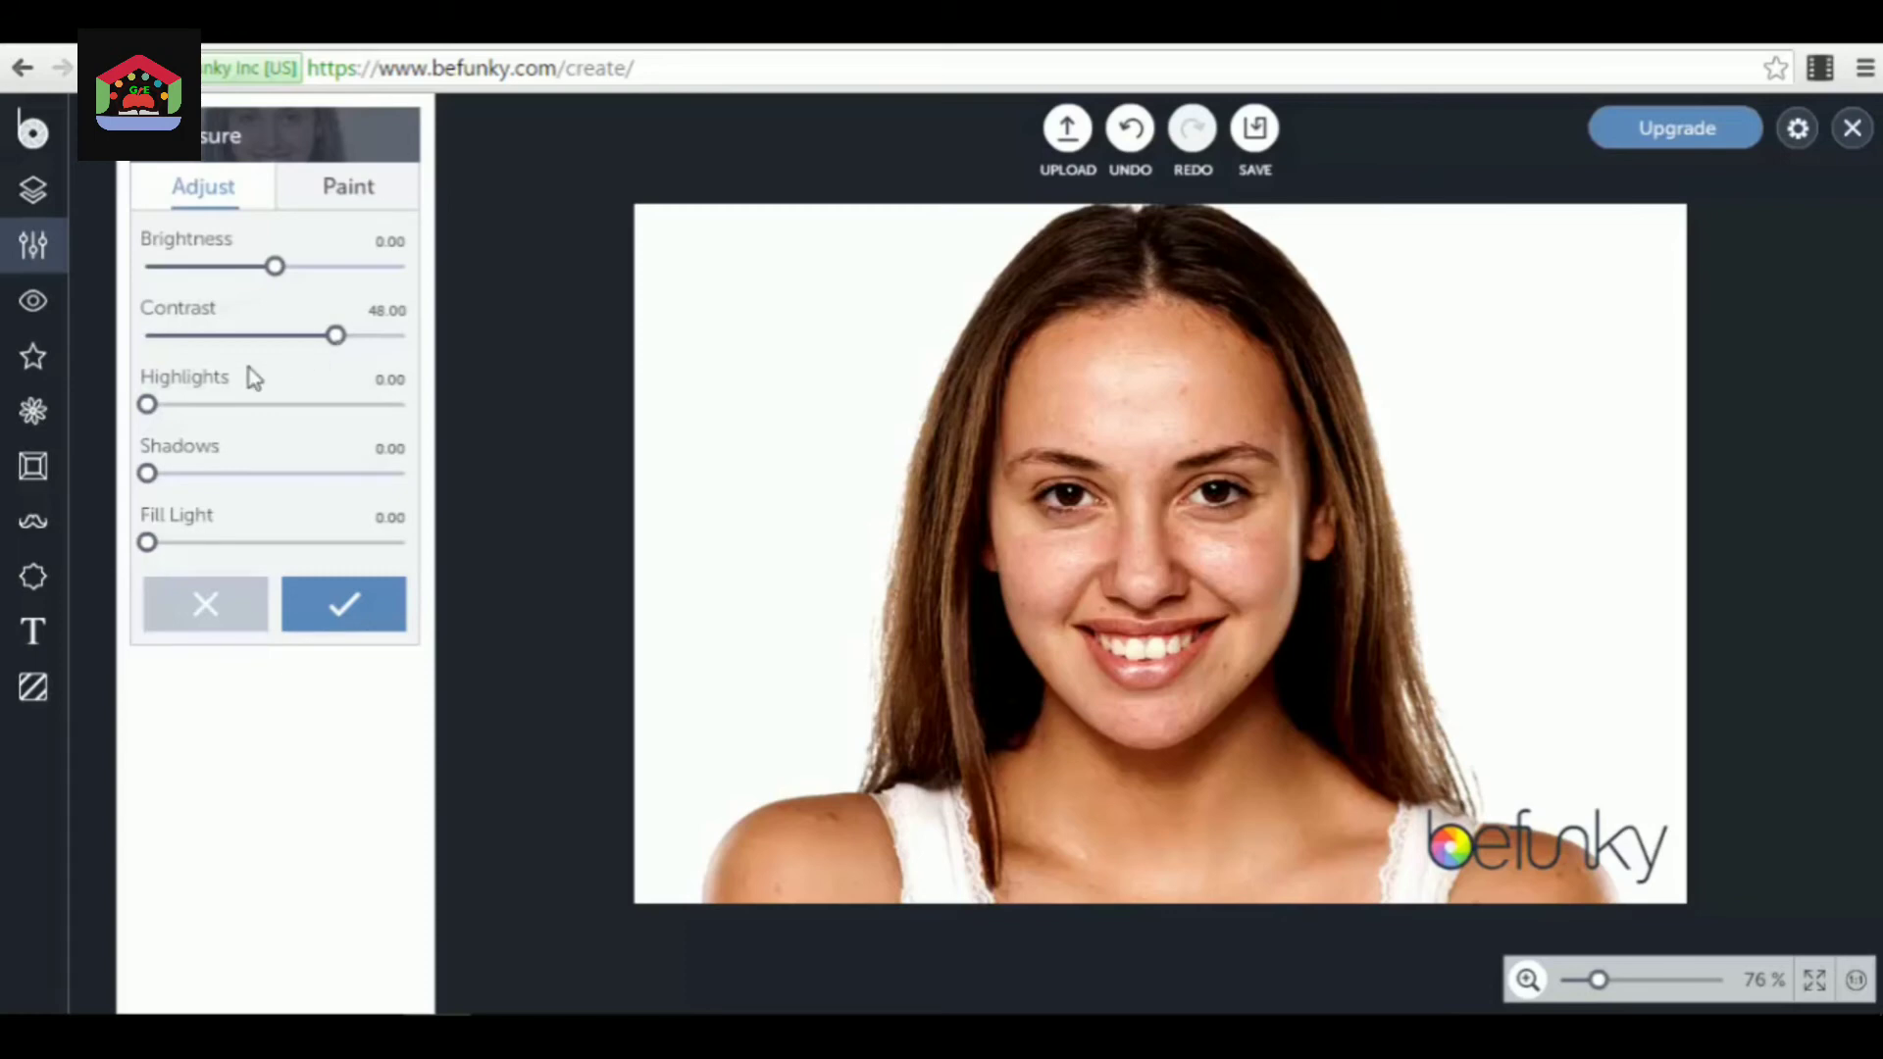
{"action": "mouse_move", "coordinate": [147, 412]}
{"action": "left_mouse_down"}
{"action": "mouse_move", "coordinate": [261, 420]}
{"action": "mouse_move", "coordinate": [179, 412]}
{"action": "left_mouse_up"}
{"action": "left_click_drag", "start_coordinate": [150, 480], "coordinate": [127, 538]}
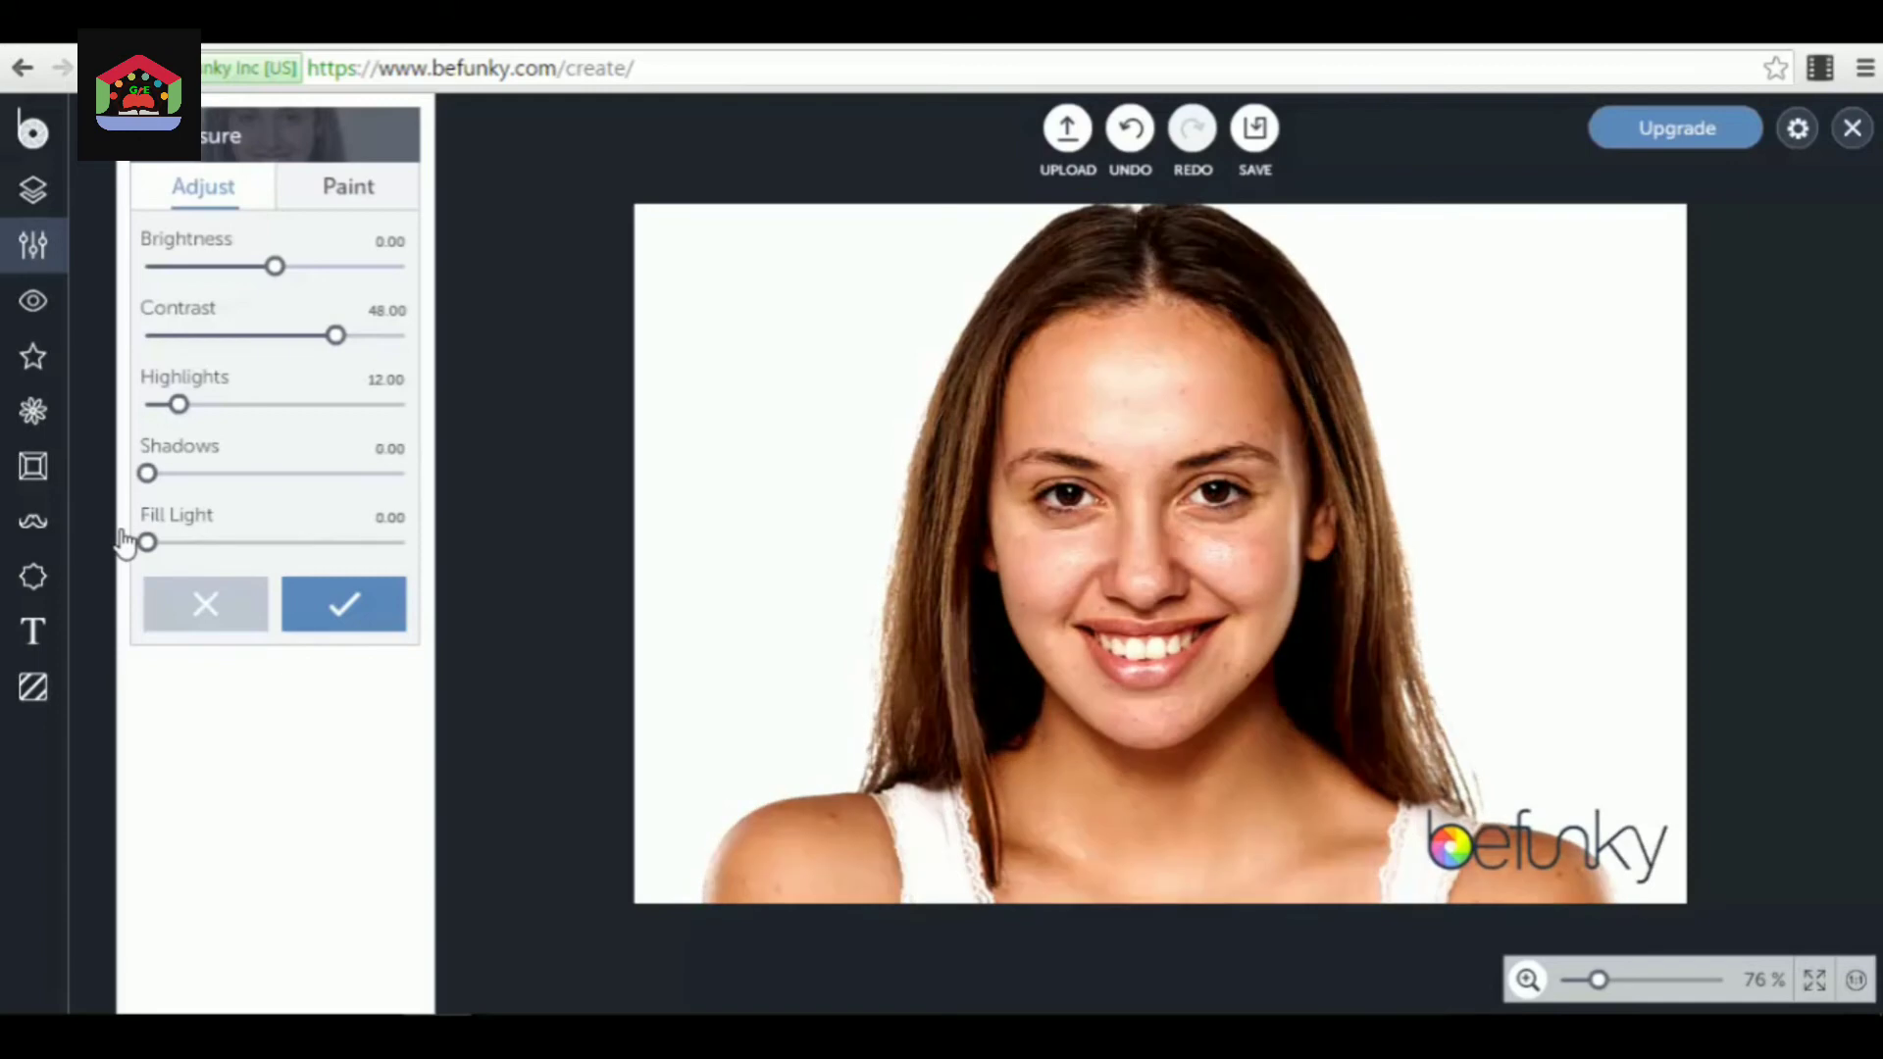
{"action": "left_click", "coordinate": [209, 613]}
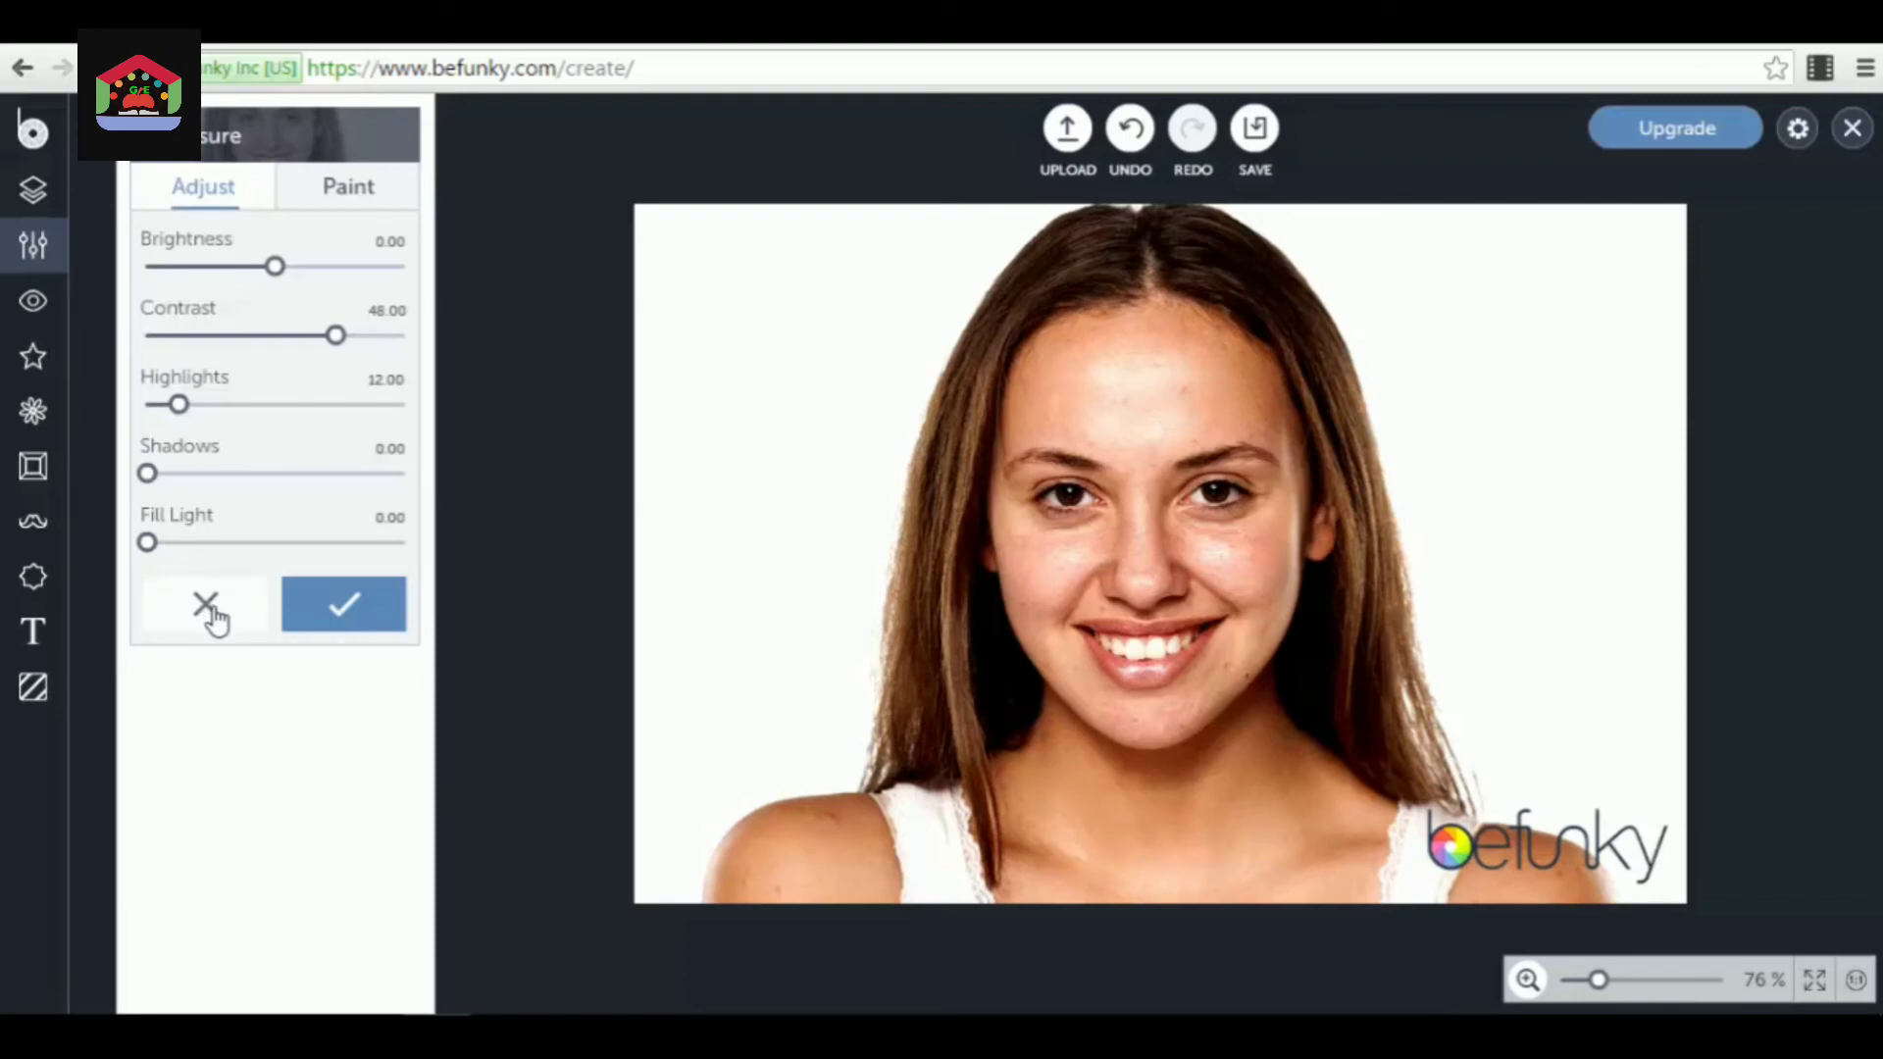
{"action": "left_click", "coordinate": [209, 613]}
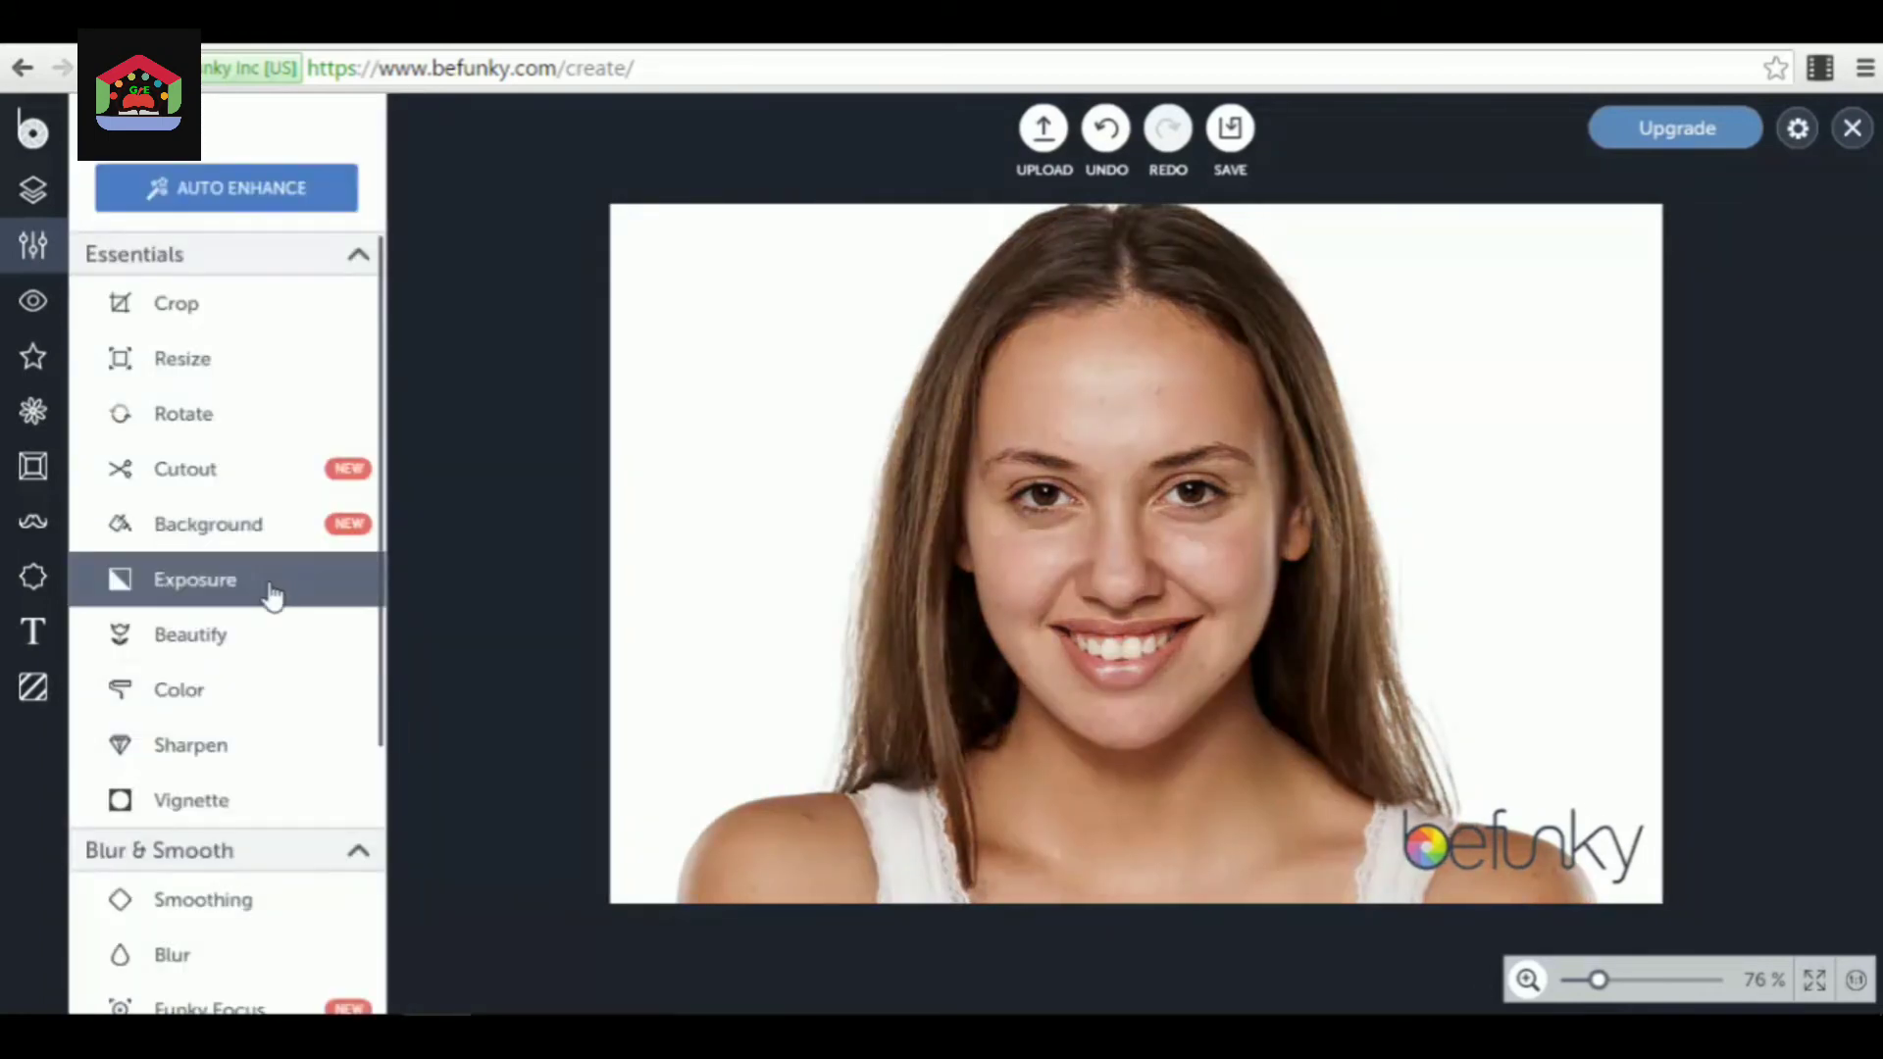
- Try the Beautify effect with a changed amount on the portrait, and discard it
{"action": "left_click", "coordinate": [261, 637]}
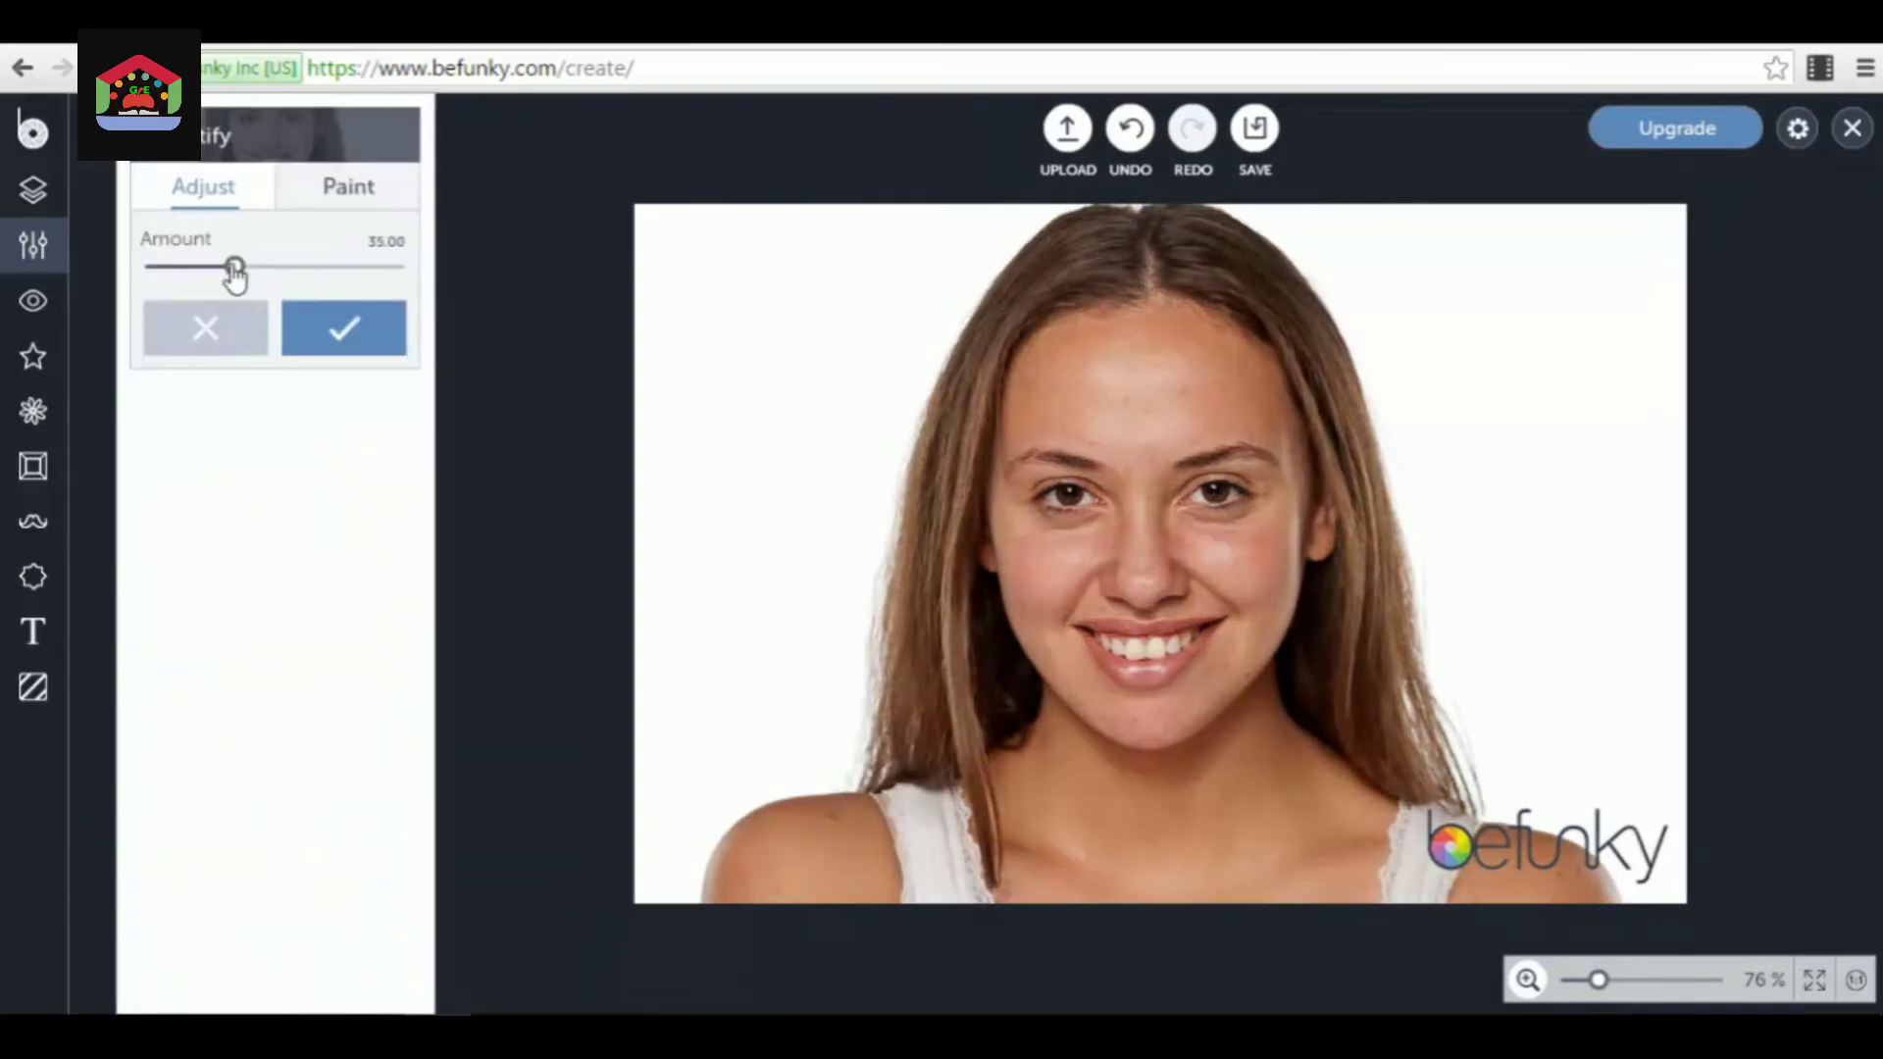
{"action": "left_click_drag", "start_coordinate": [234, 268], "coordinate": [249, 304]}
{"action": "left_click", "coordinate": [231, 342]}
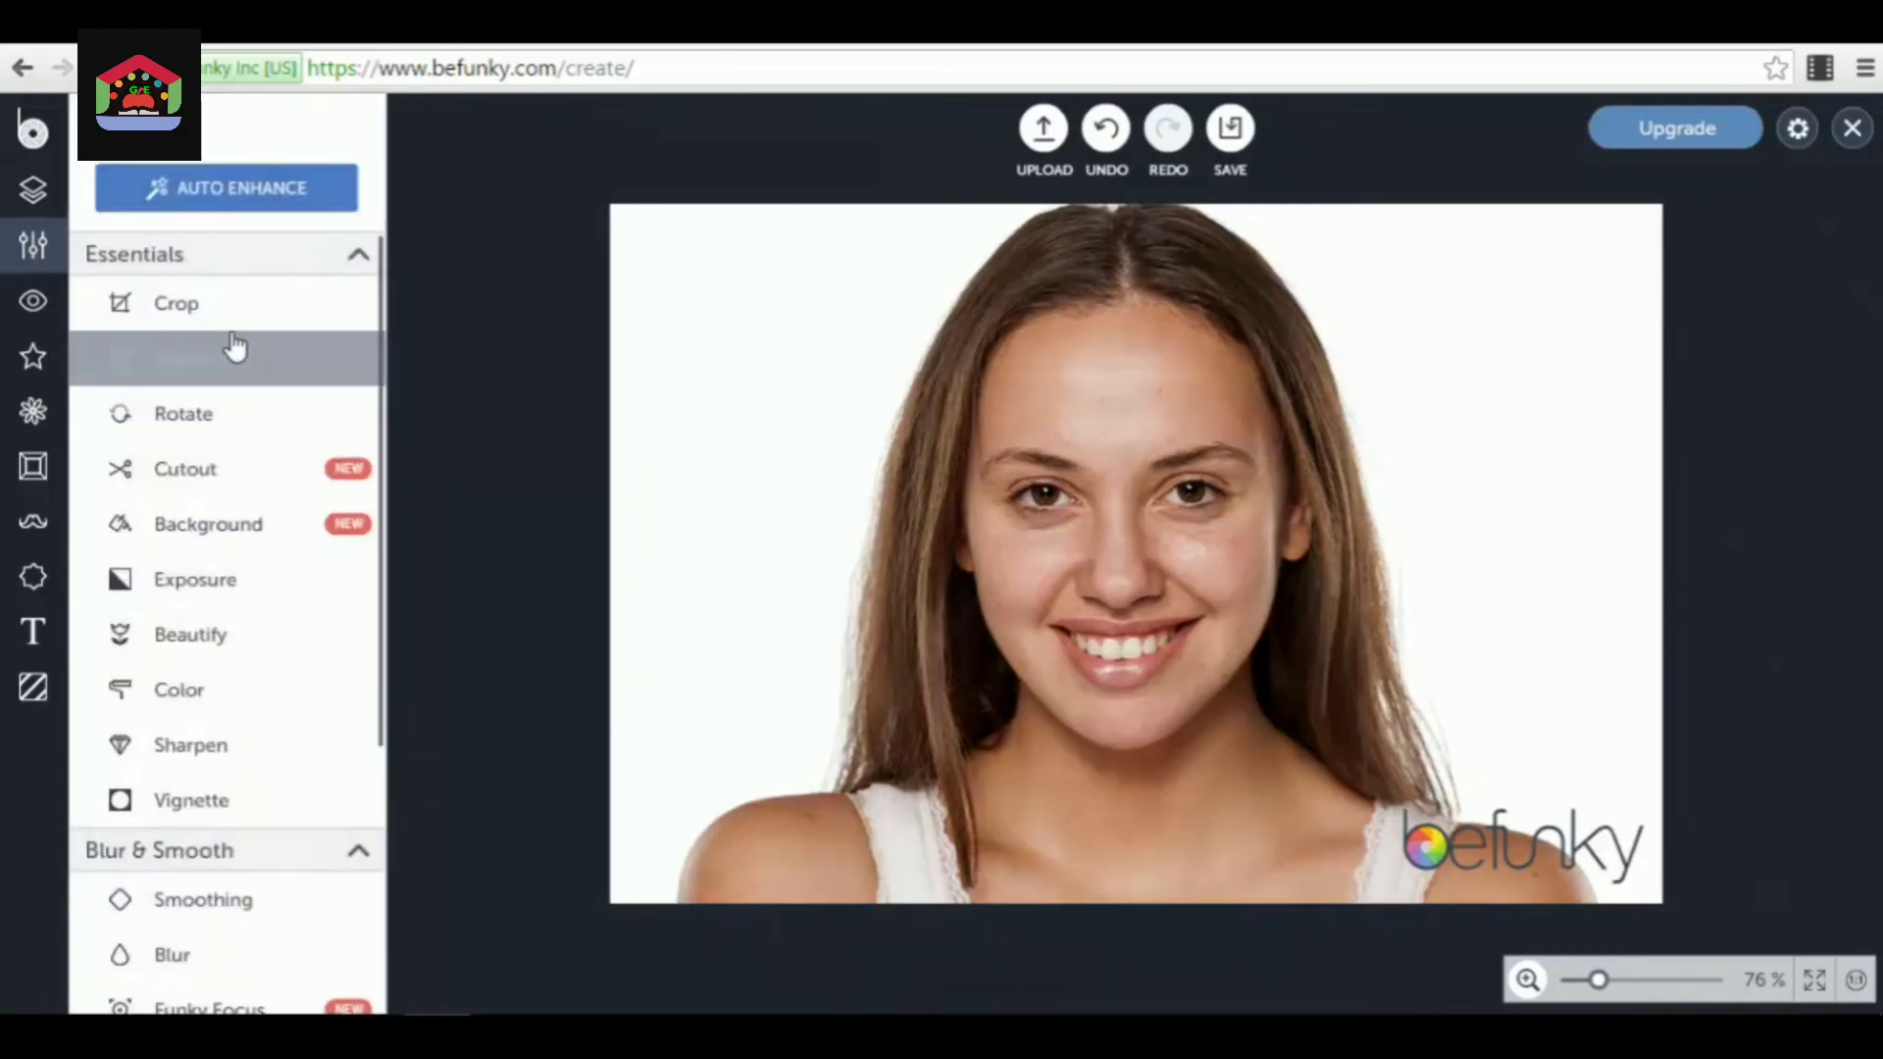
- Try a color adjustment with hue 74, saturation -48 and temperature -38, and discard it
{"action": "left_click", "coordinate": [218, 704]}
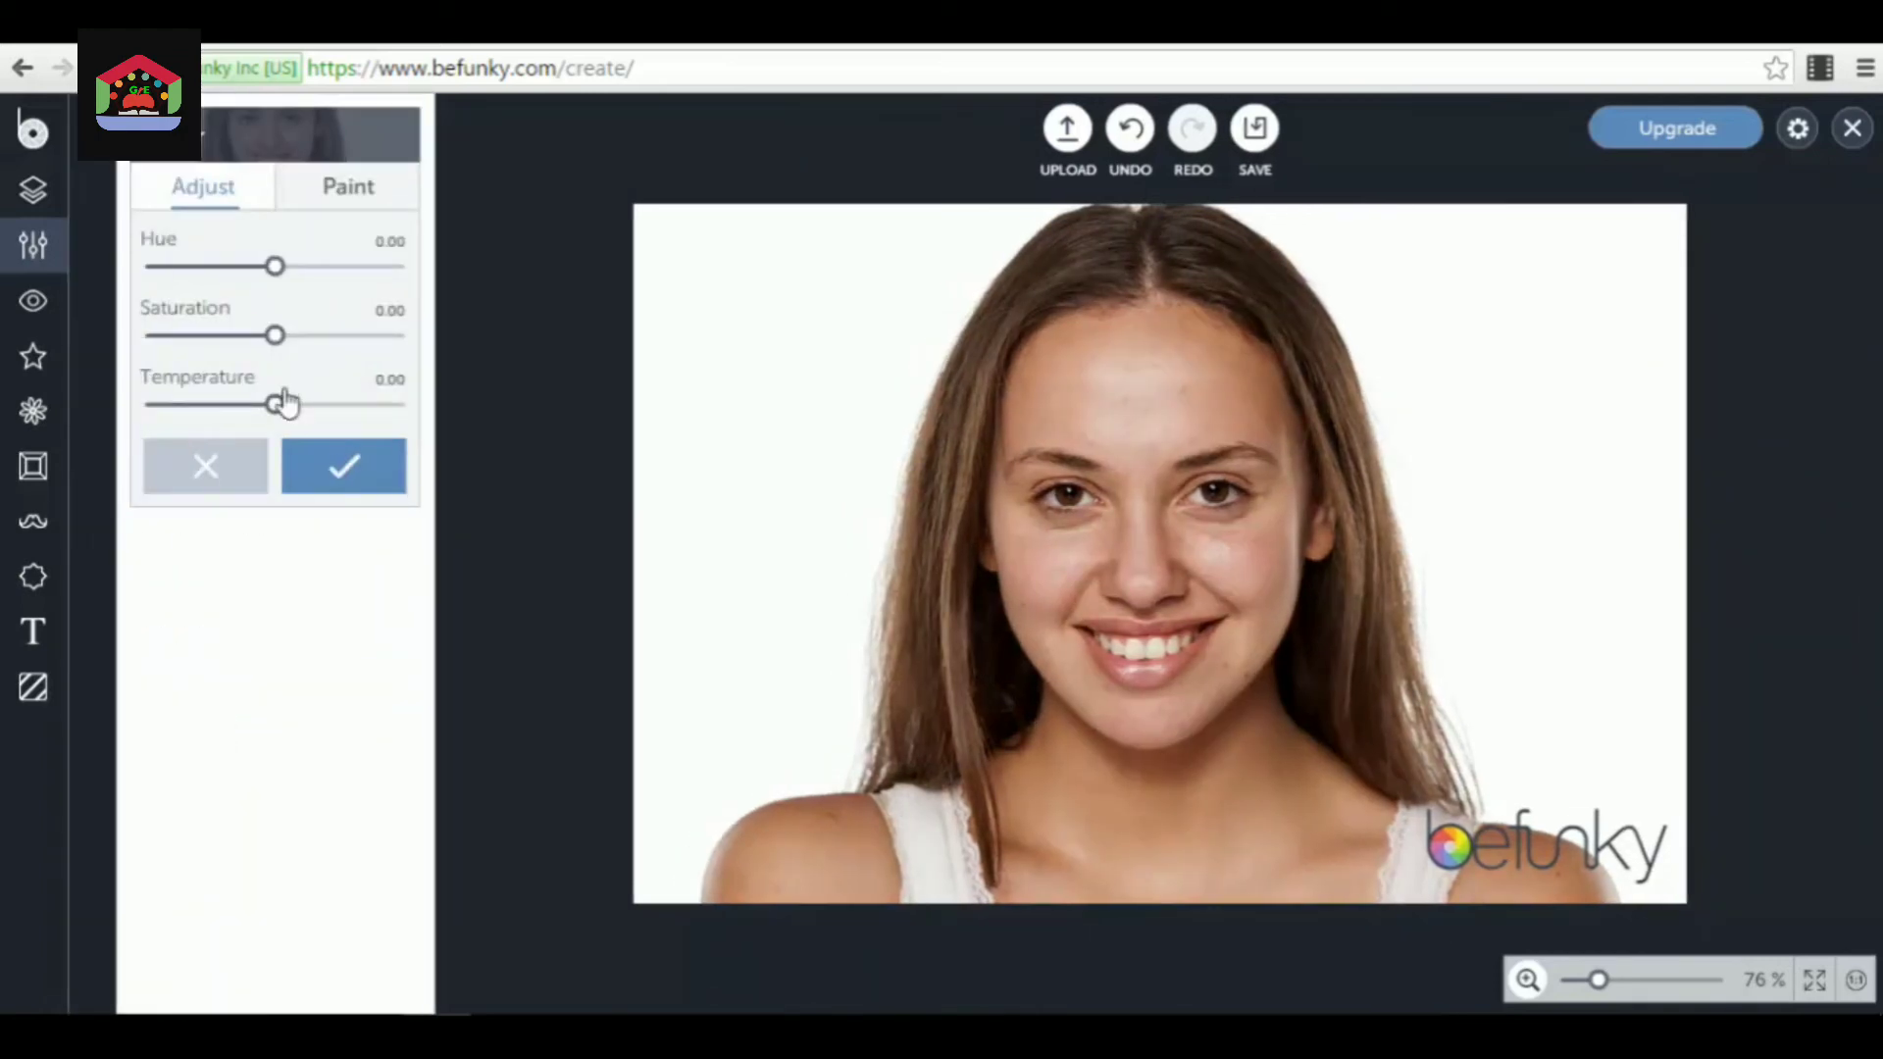
{"action": "left_click_drag", "start_coordinate": [274, 267], "coordinate": [329, 282]}
{"action": "left_click_drag", "start_coordinate": [275, 339], "coordinate": [214, 338]}
{"action": "left_click_drag", "start_coordinate": [276, 412], "coordinate": [182, 431]}
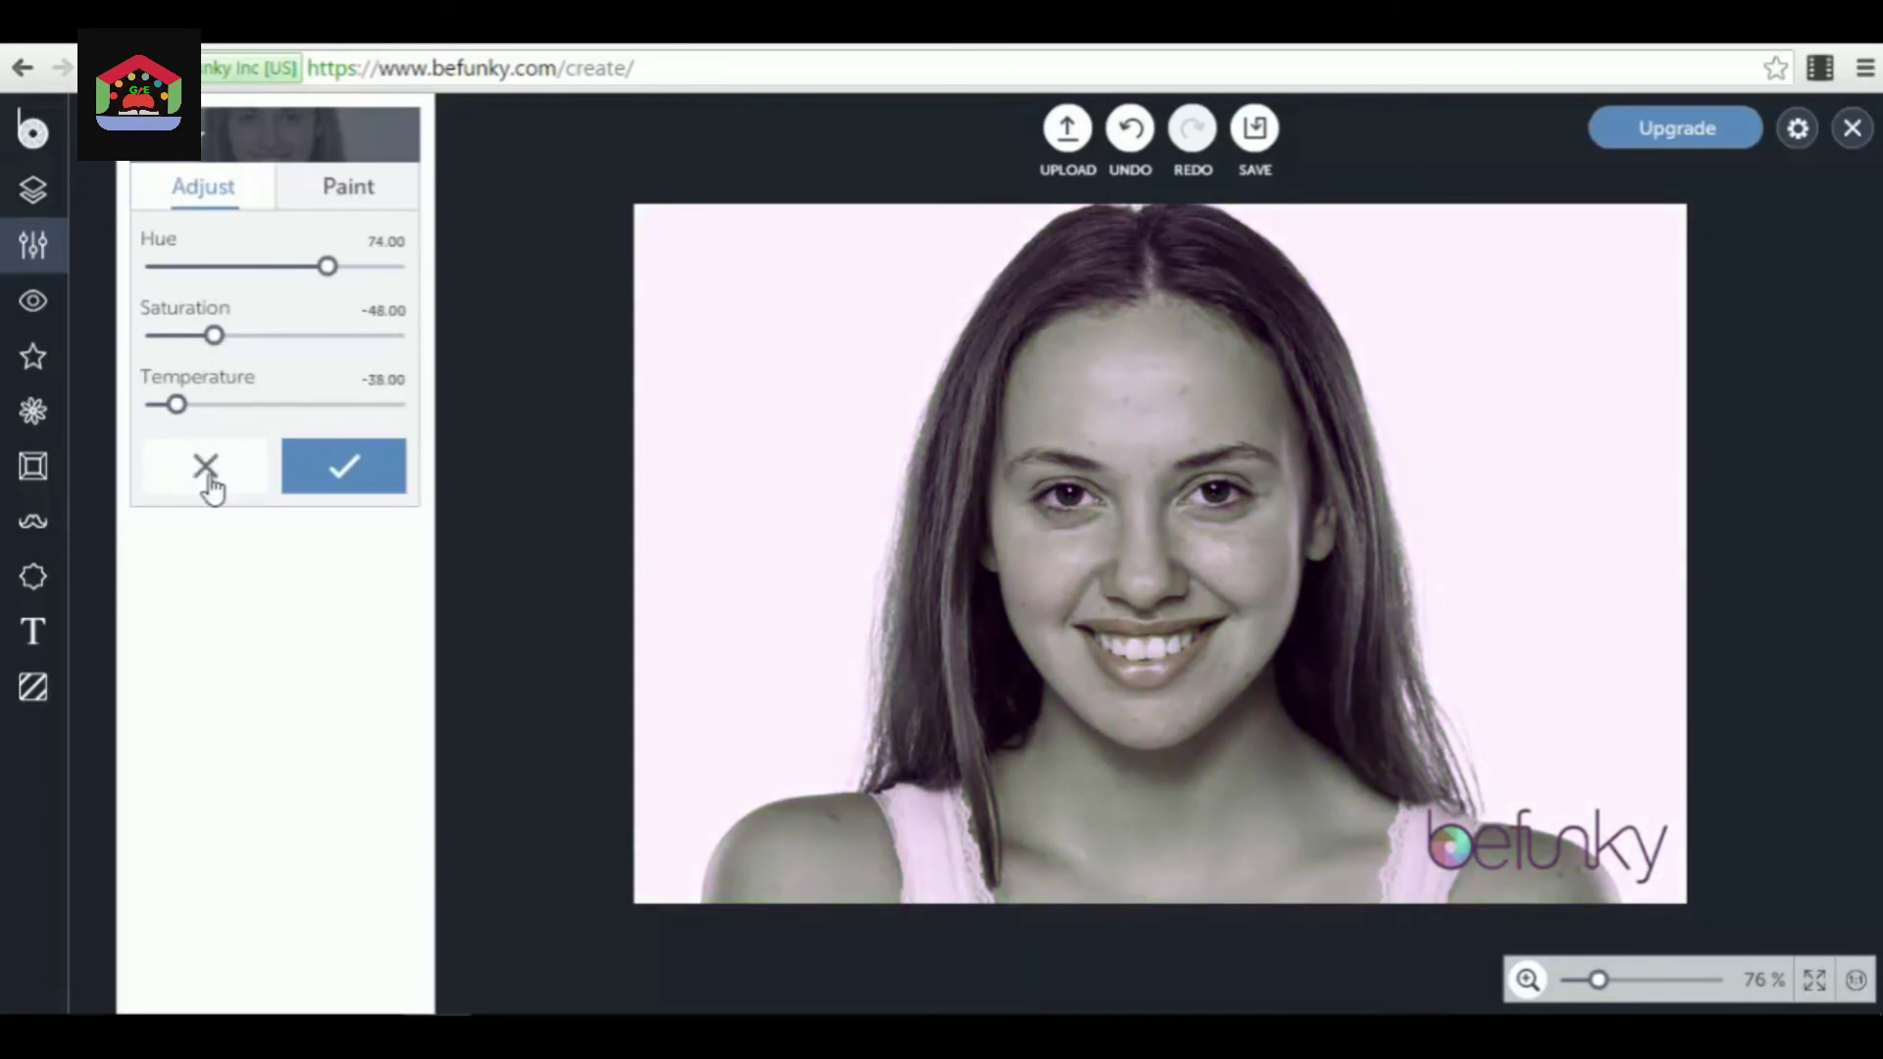
{"action": "left_click", "coordinate": [210, 477]}
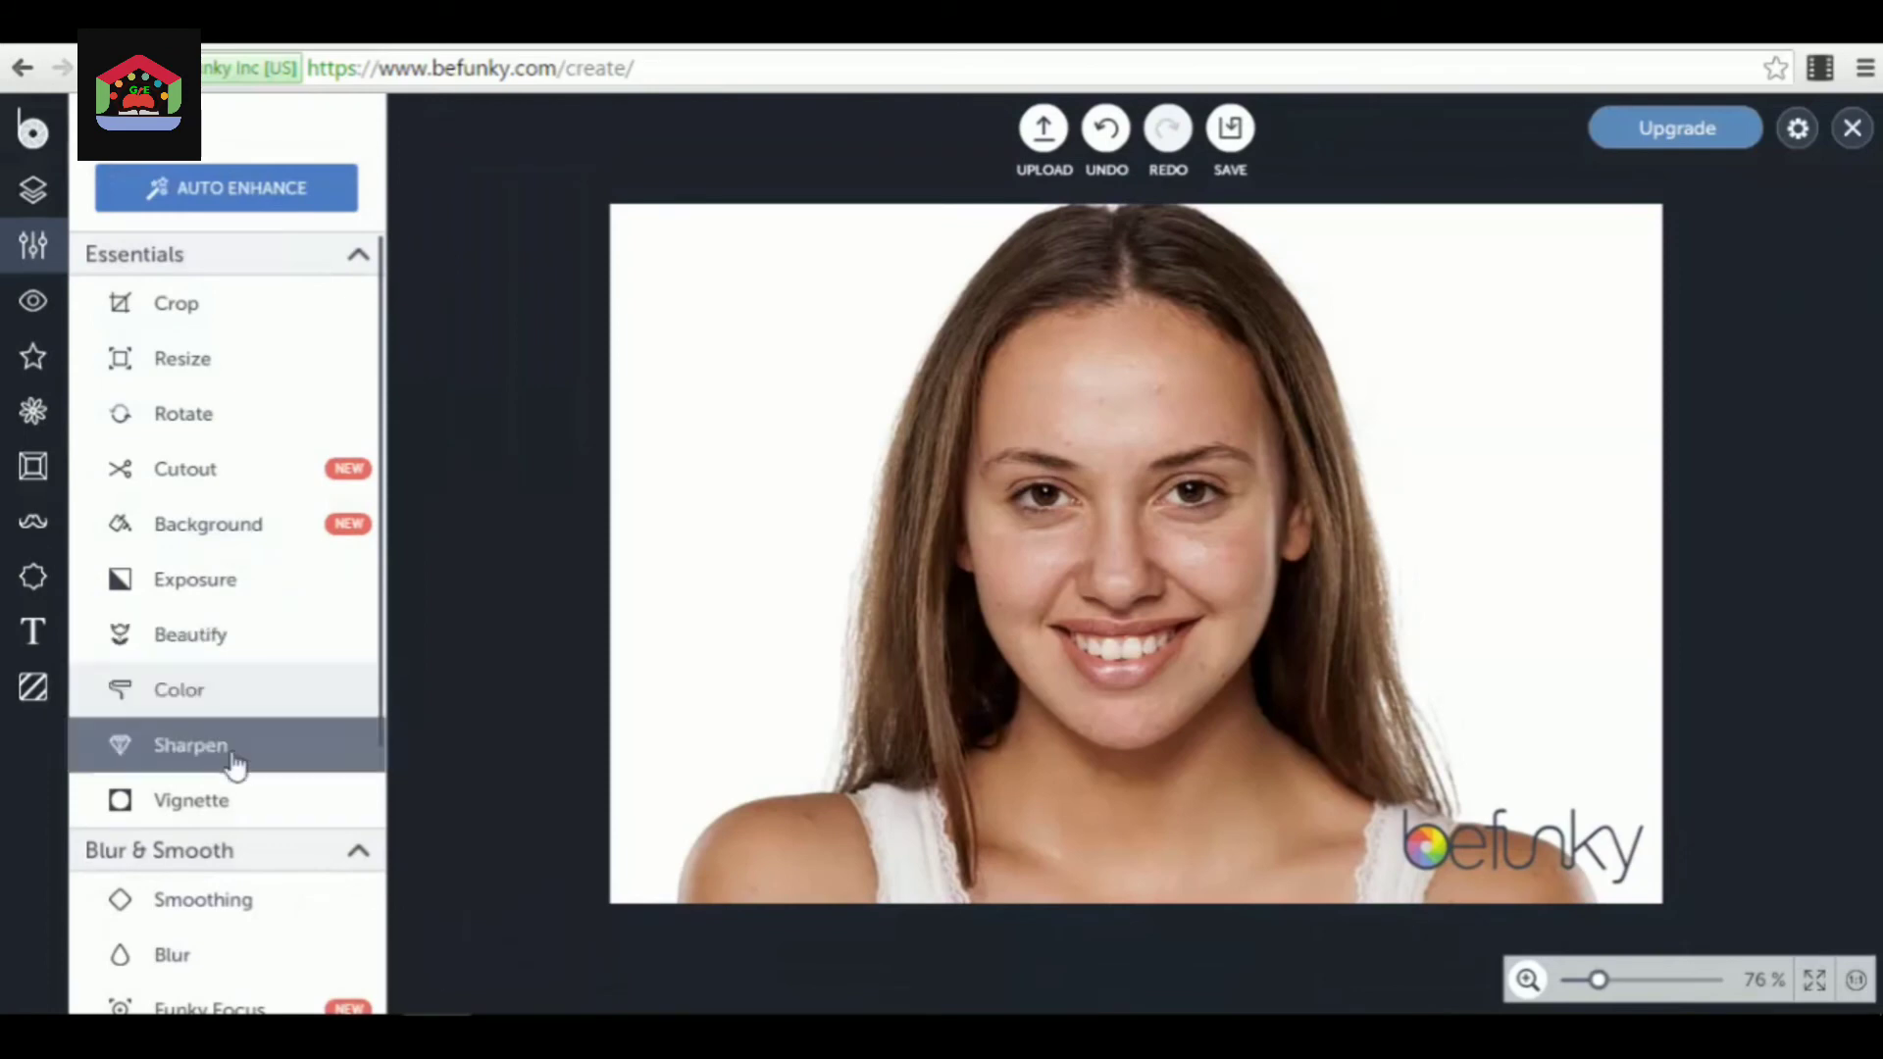
- Try sharpening the portrait by an amount of 82, preview the default black vignette, and discard both effects
{"action": "left_click", "coordinate": [236, 772]}
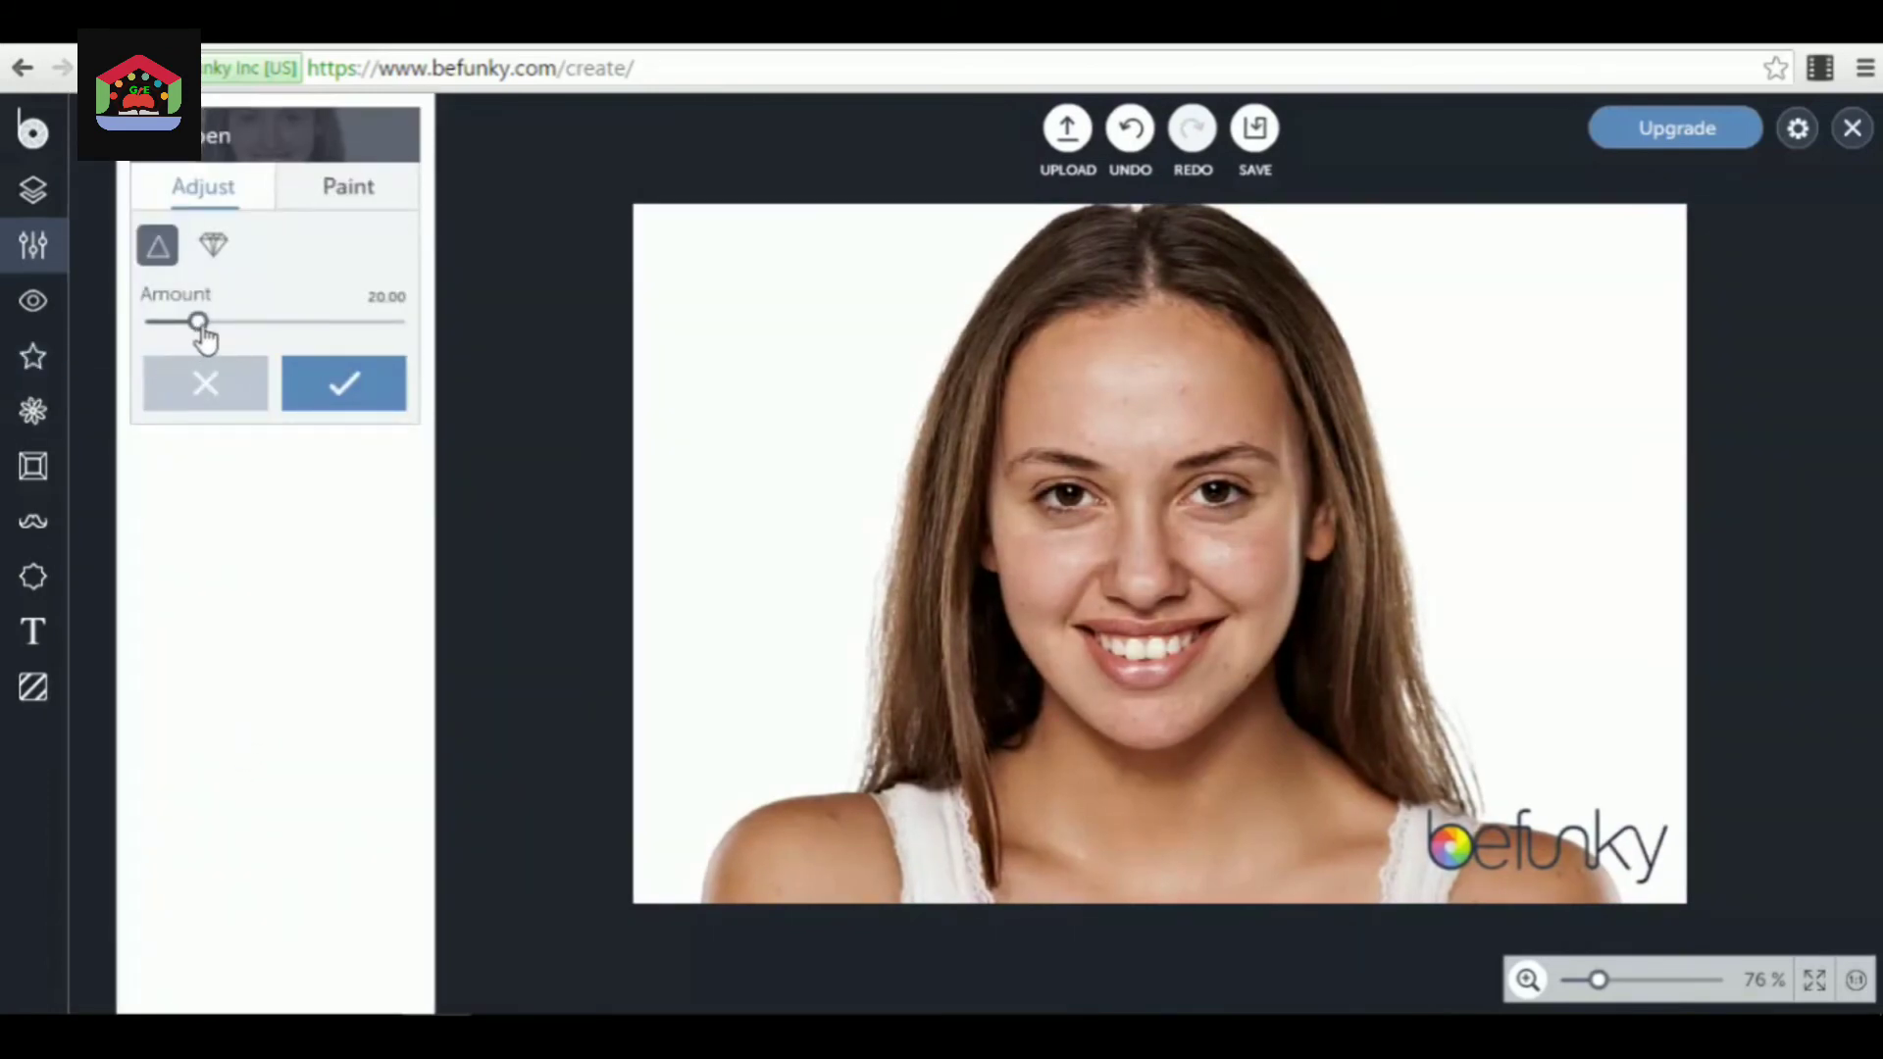
{"action": "left_click_drag", "start_coordinate": [201, 328], "coordinate": [364, 361]}
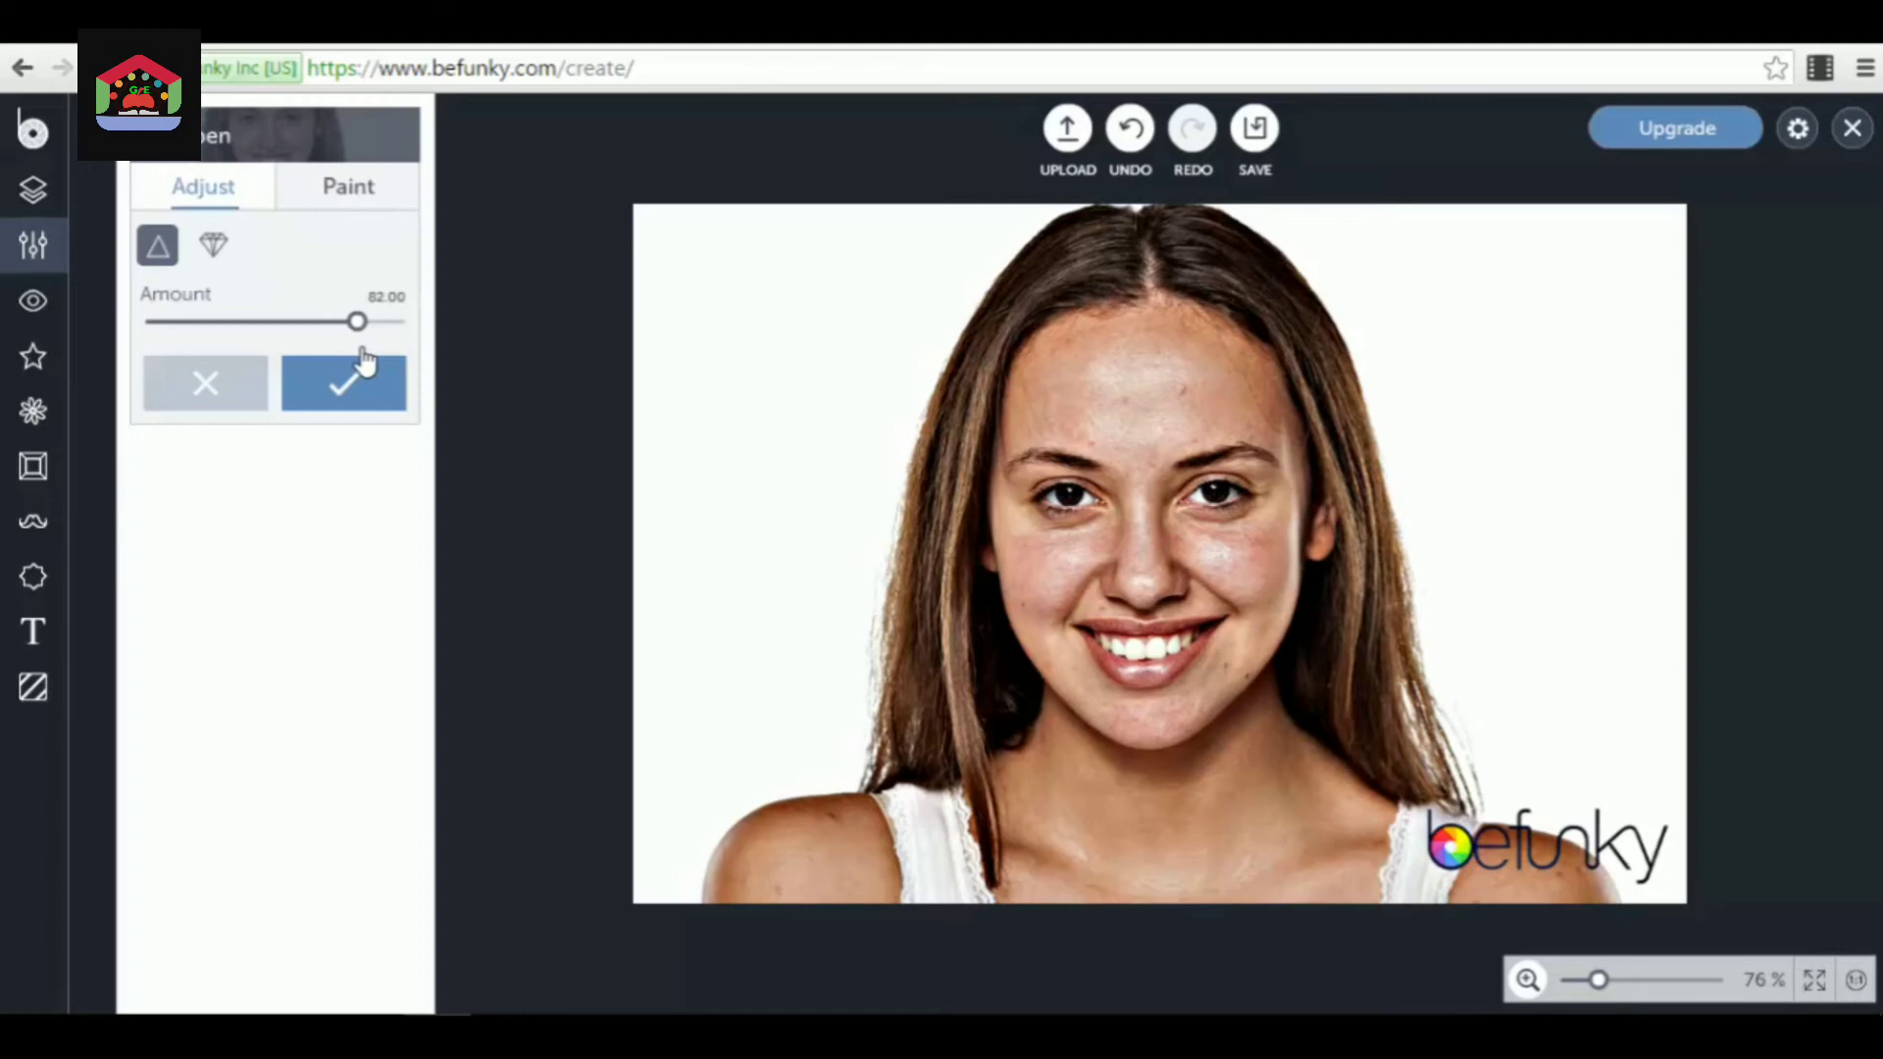
{"action": "left_click", "coordinate": [224, 390]}
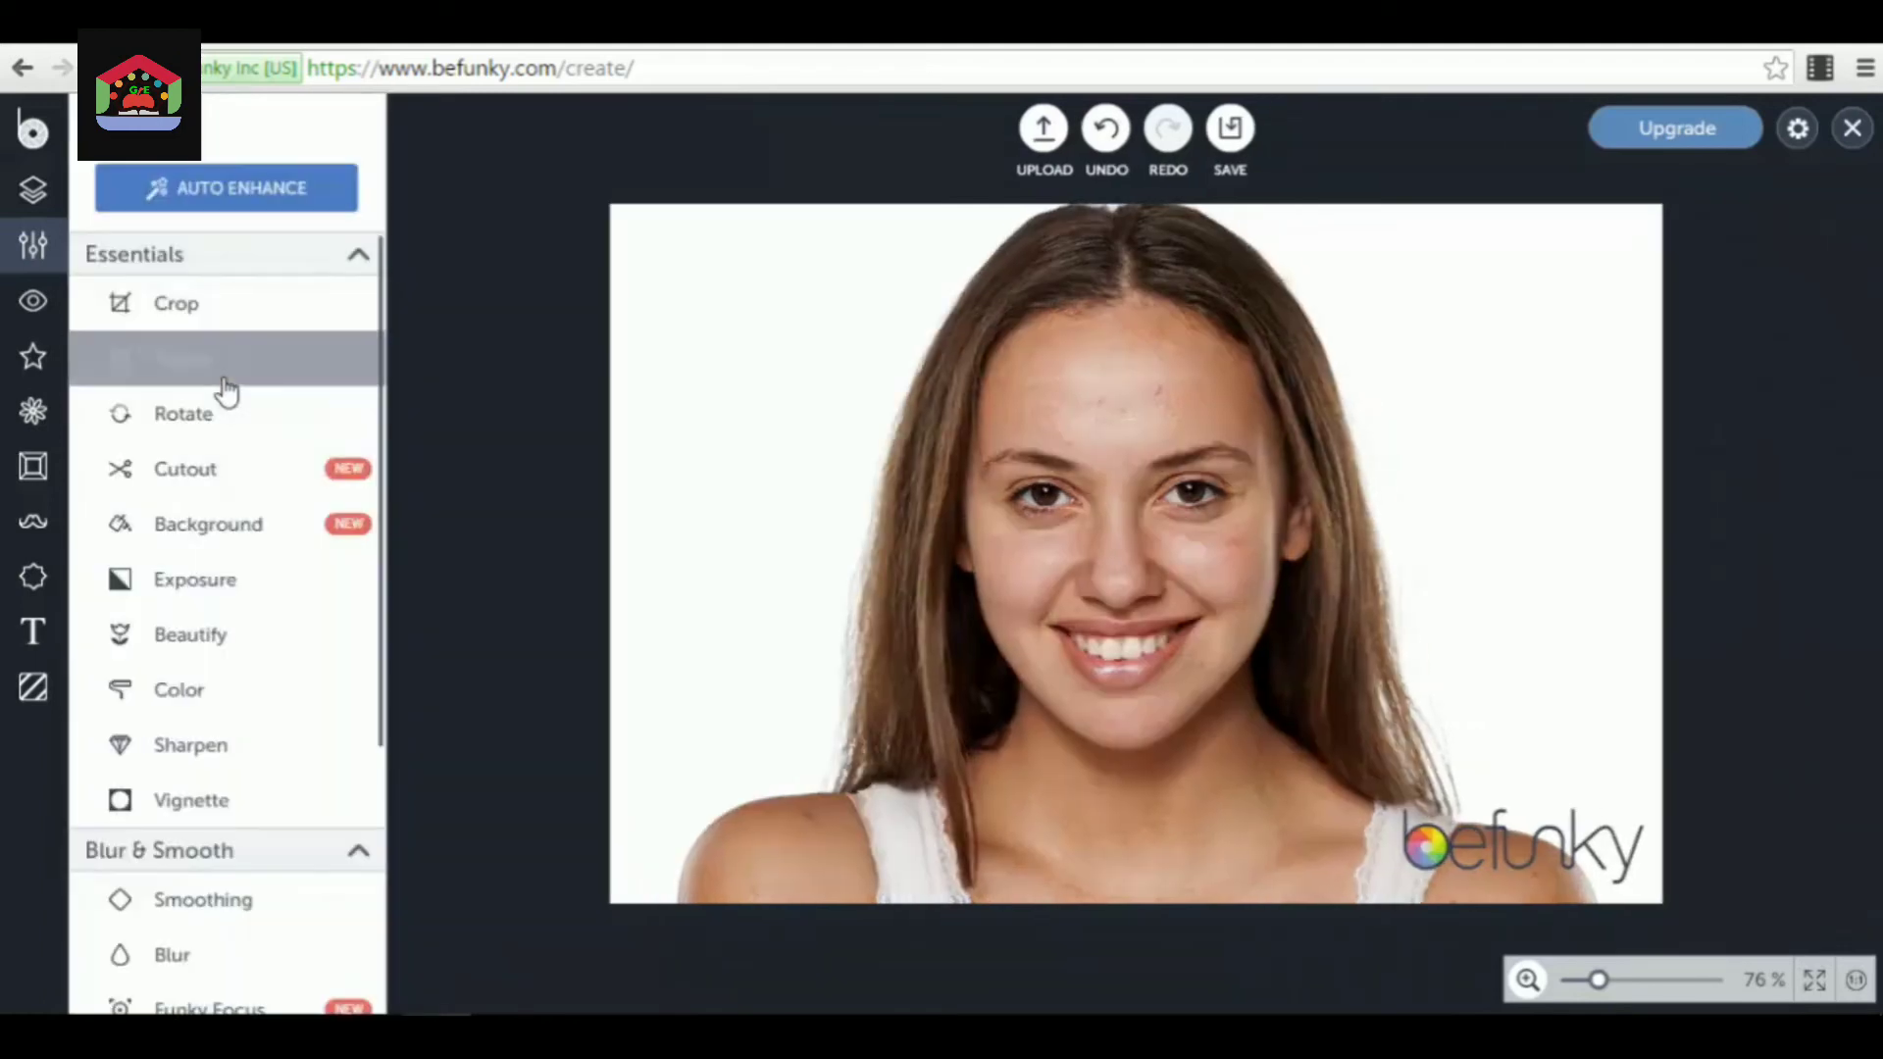
{"action": "left_click", "coordinate": [253, 814]}
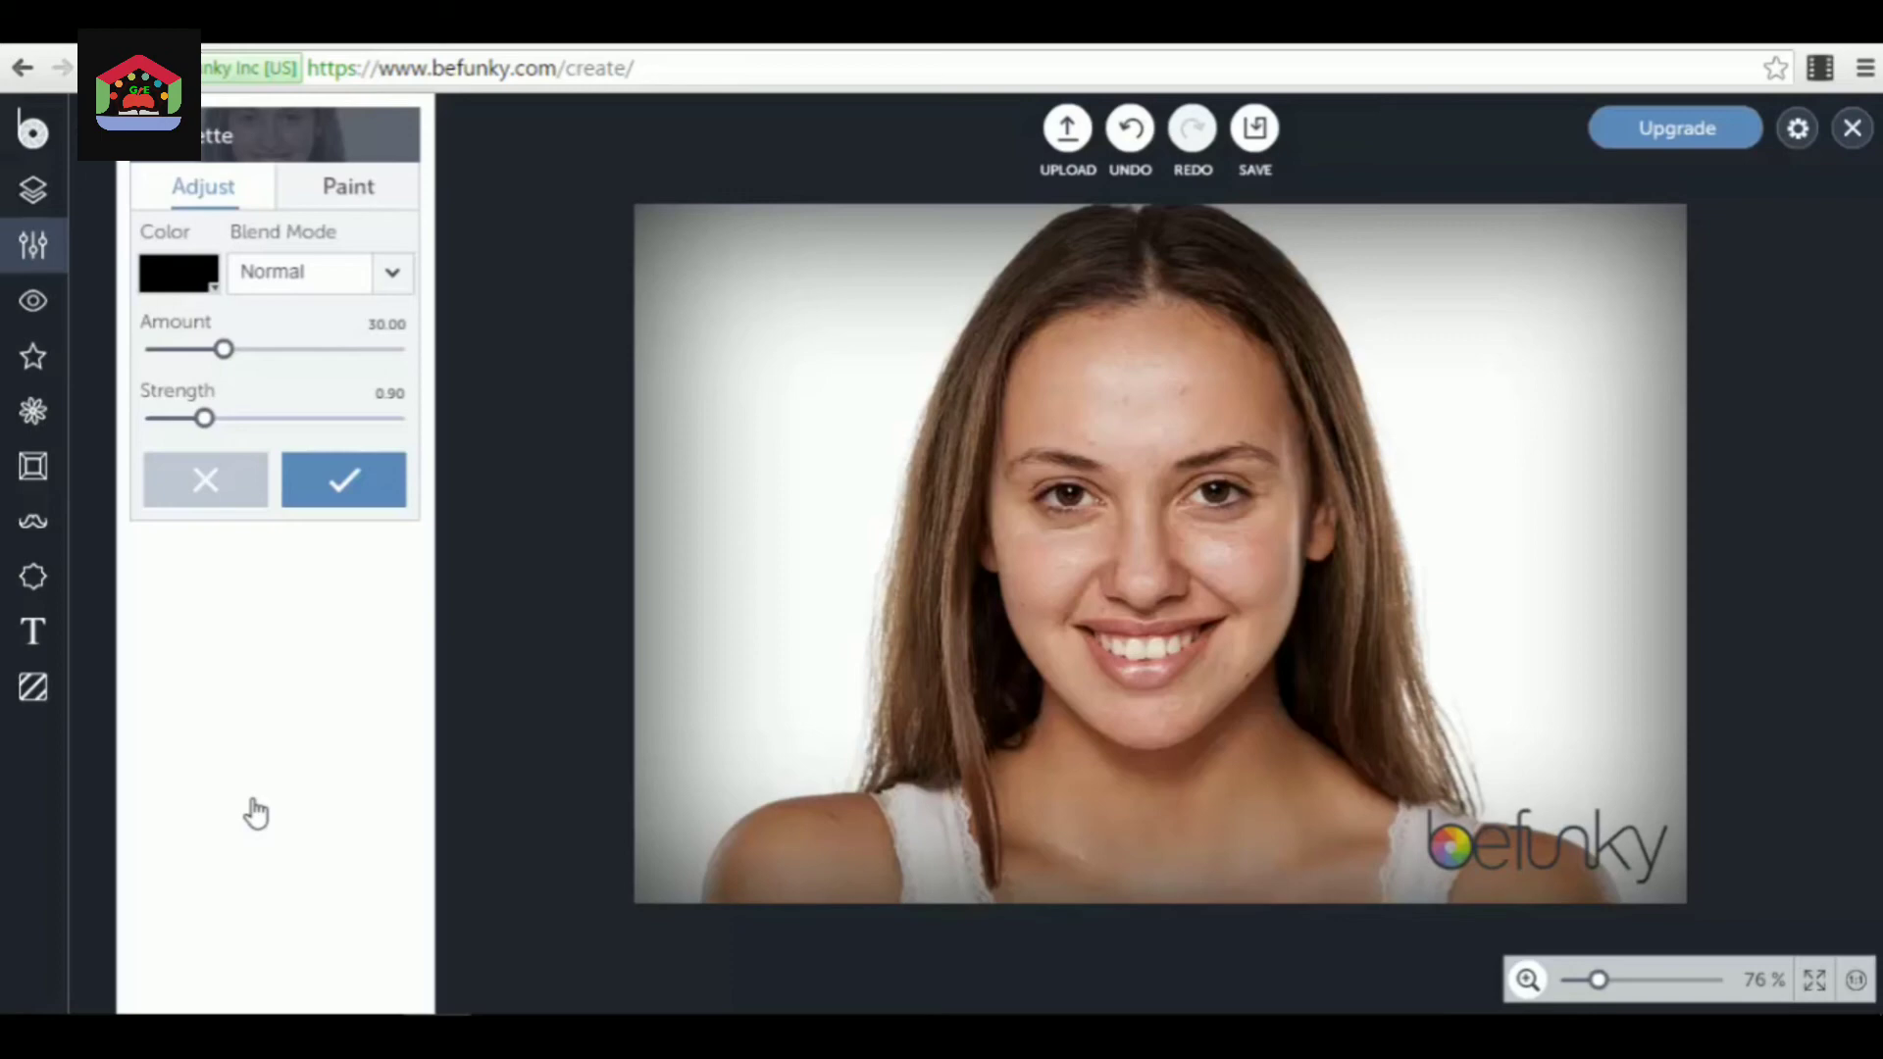
{"action": "left_click", "coordinate": [225, 480]}
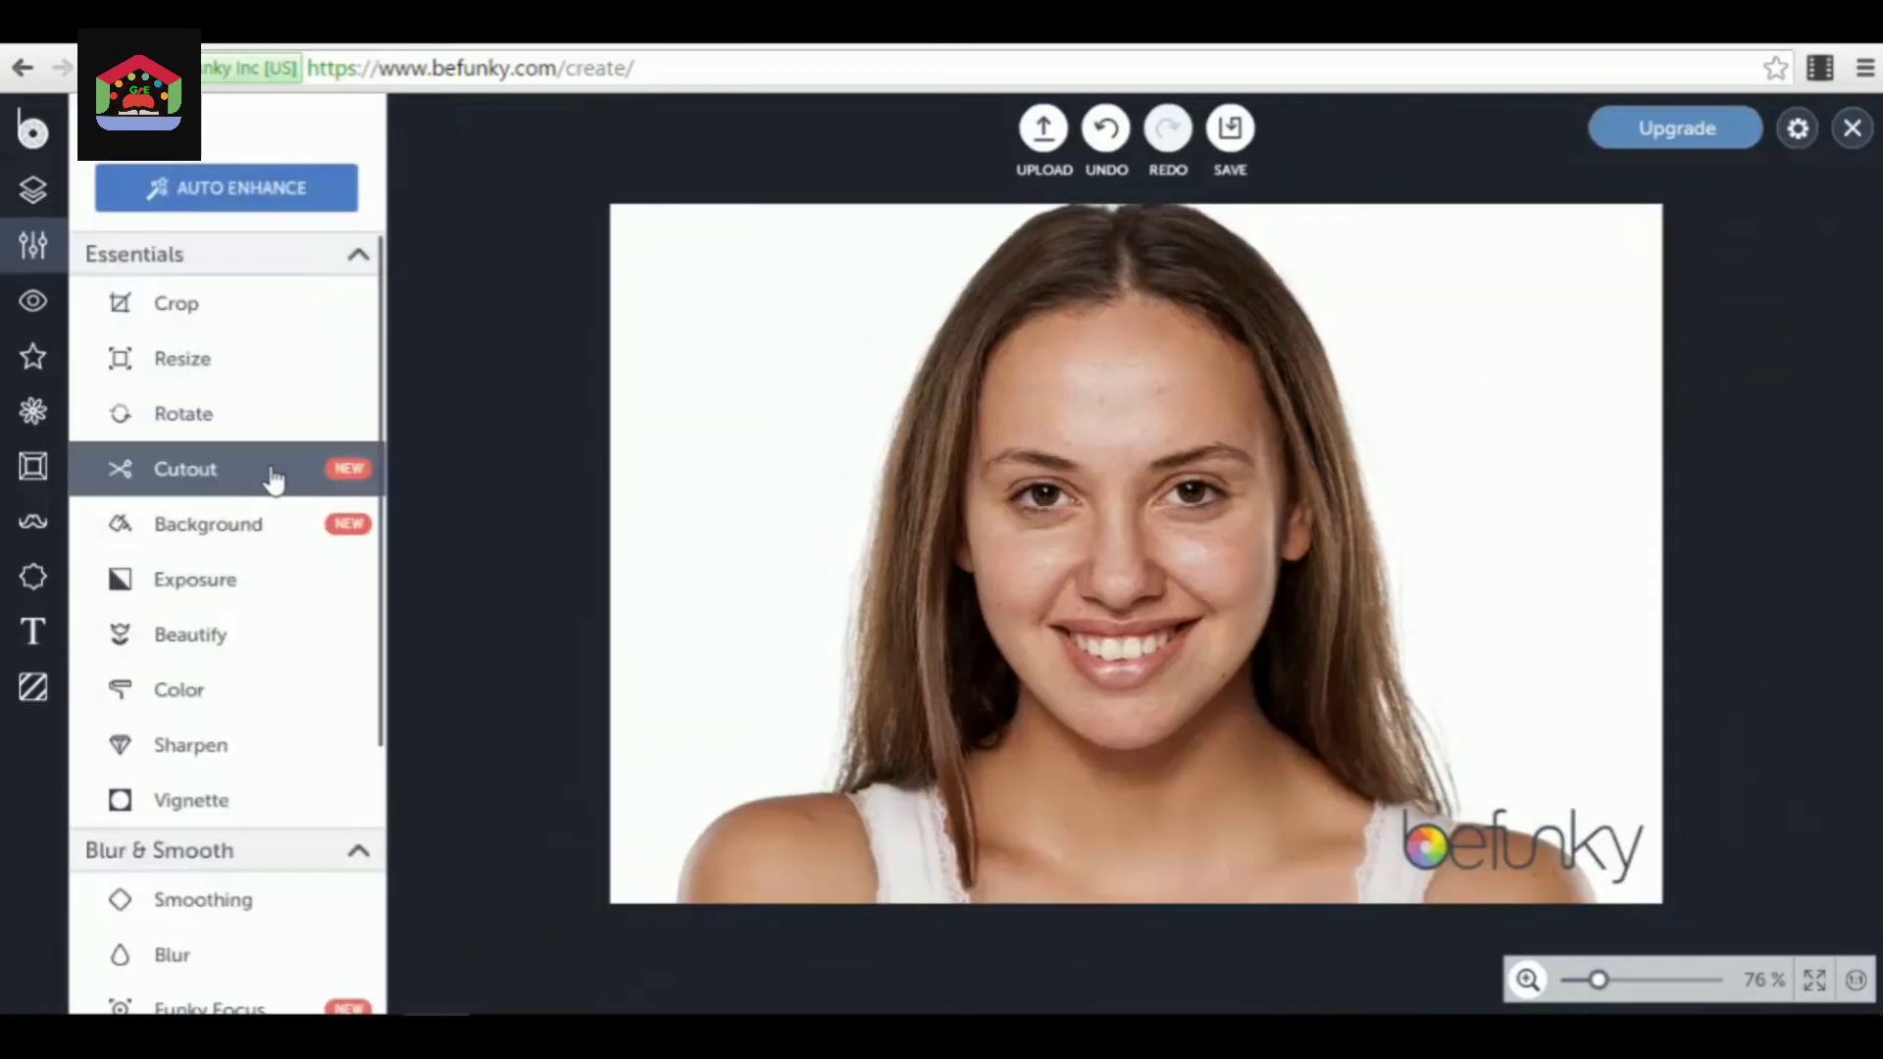
- Try the Smoothing effect on the portrait with an amount of 83, and discard it
{"action": "scroll", "coordinate": [241, 672], "scroll_direction": "down", "scroll_amount": 1}
{"action": "scroll", "coordinate": [241, 672], "scroll_direction": "down", "scroll_amount": 2}
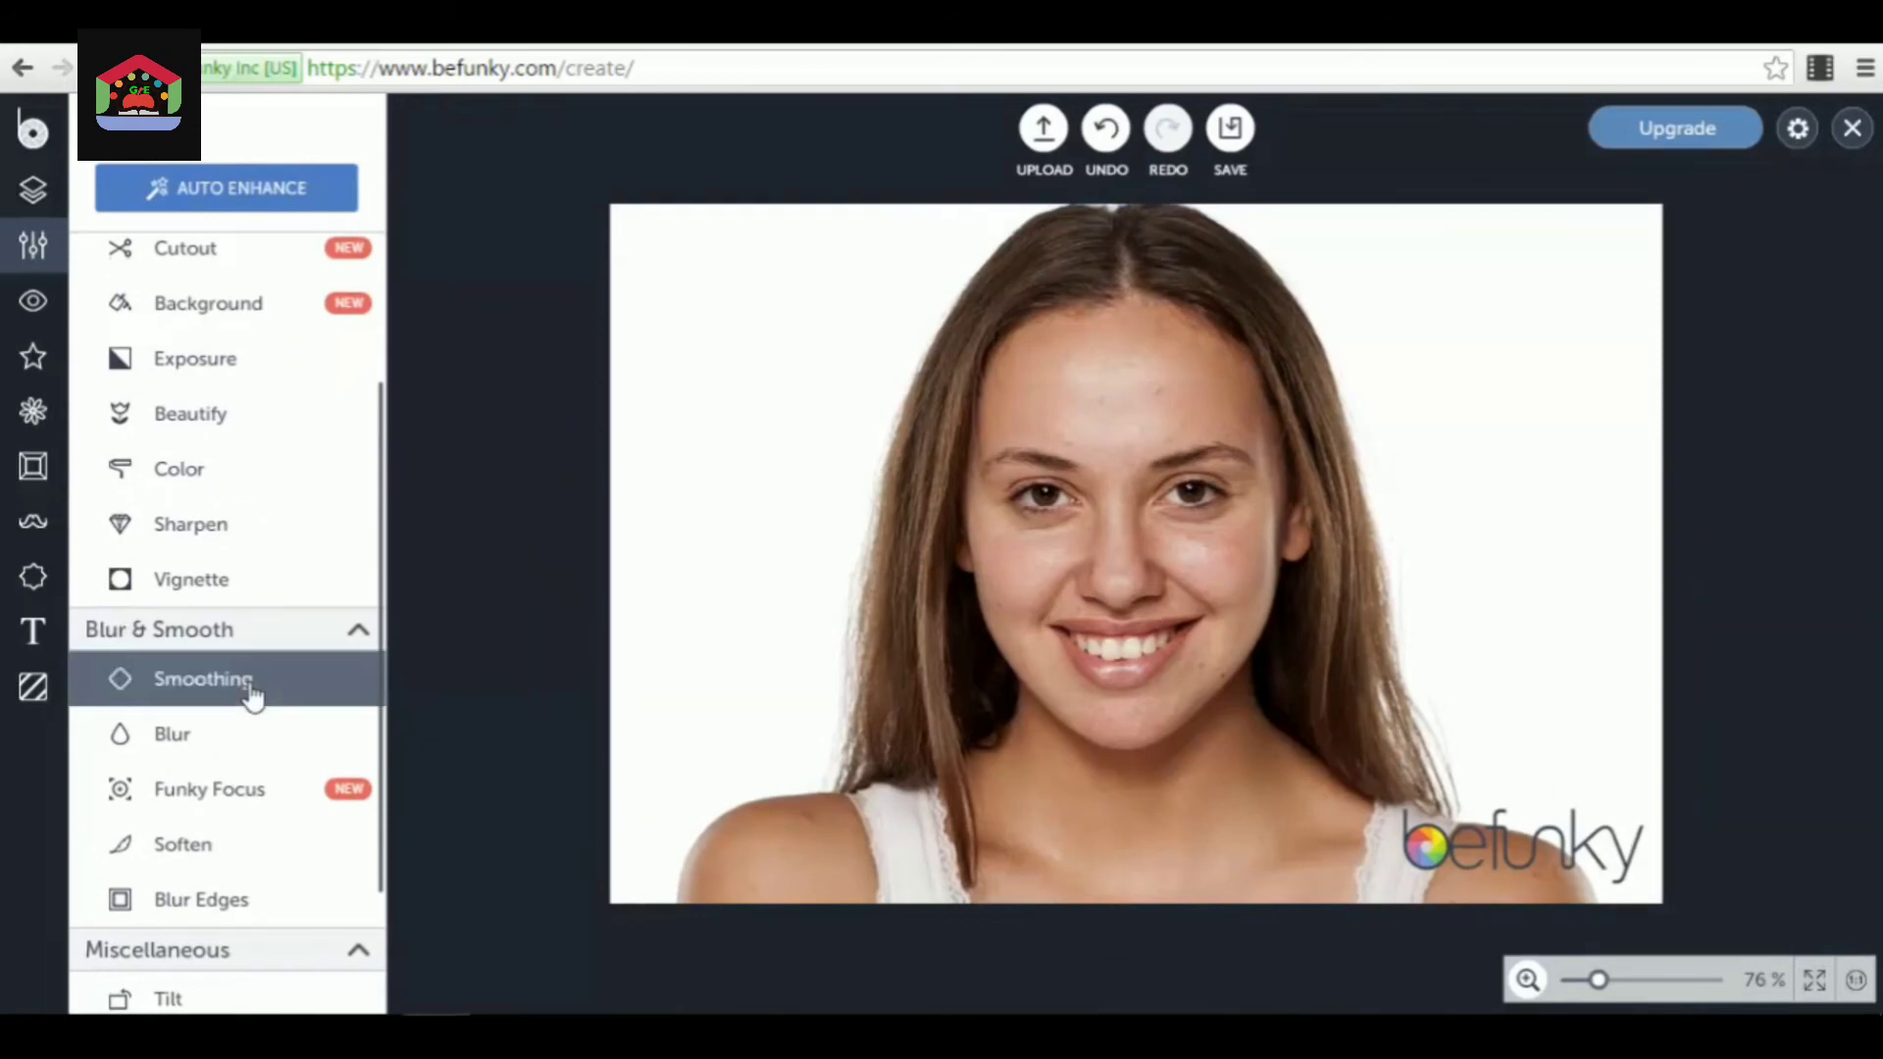
{"action": "left_click", "coordinate": [327, 697]}
{"action": "left_click_drag", "start_coordinate": [250, 268], "coordinate": [371, 299]}
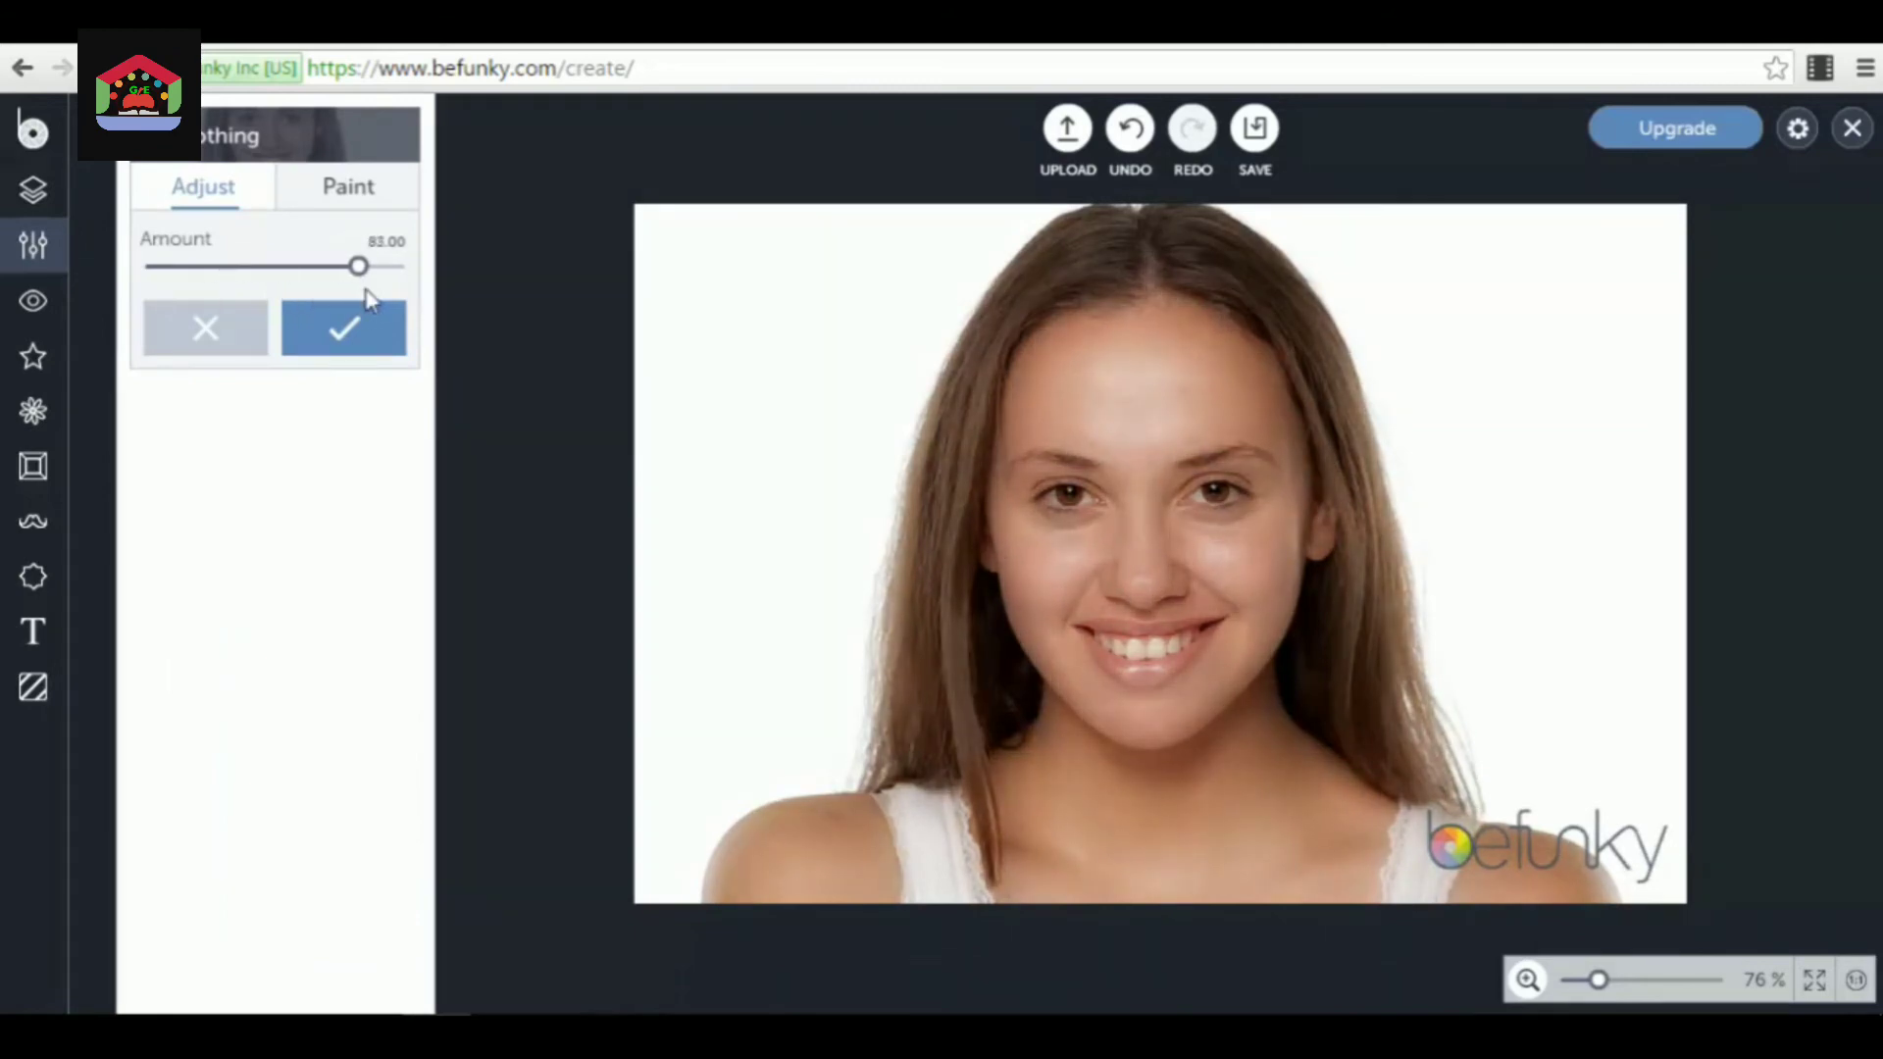
{"action": "left_click", "coordinate": [191, 355]}
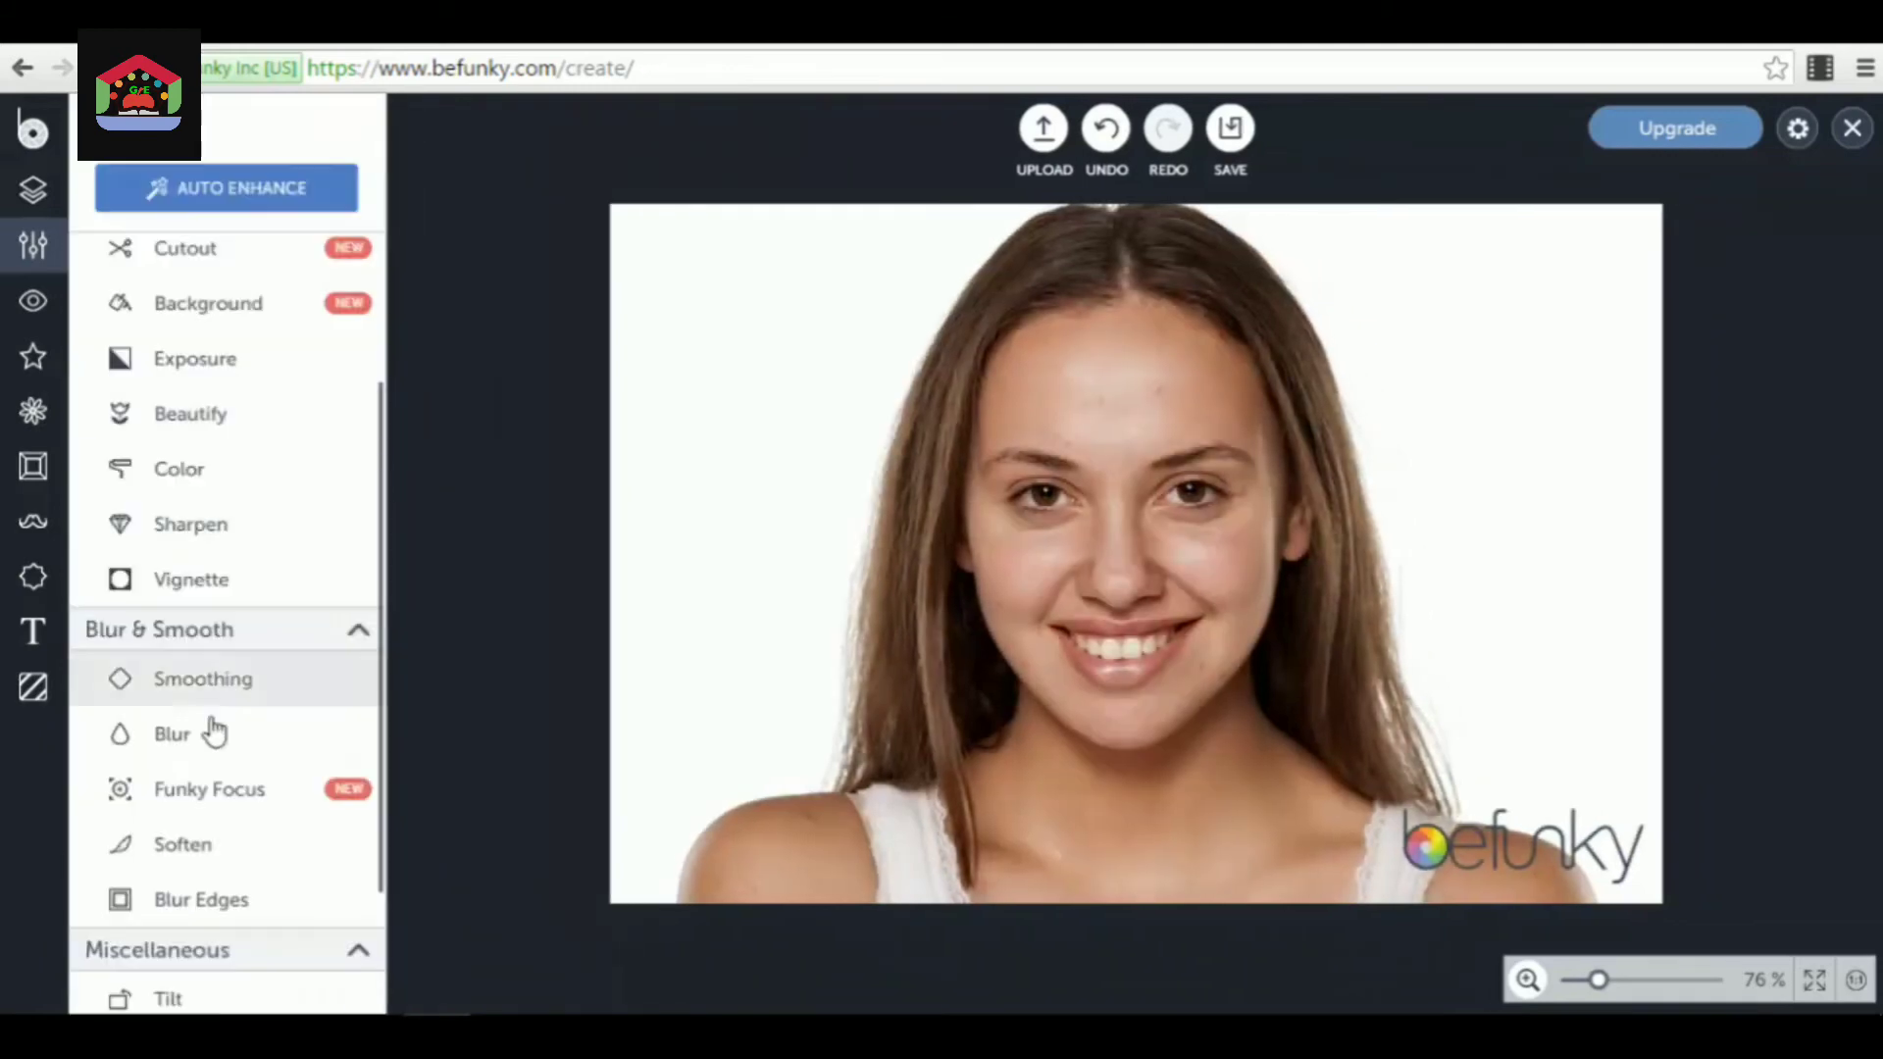
- Try the Blur effect on the portrait with an amount of 13, and discard it
{"action": "left_click", "coordinate": [206, 748]}
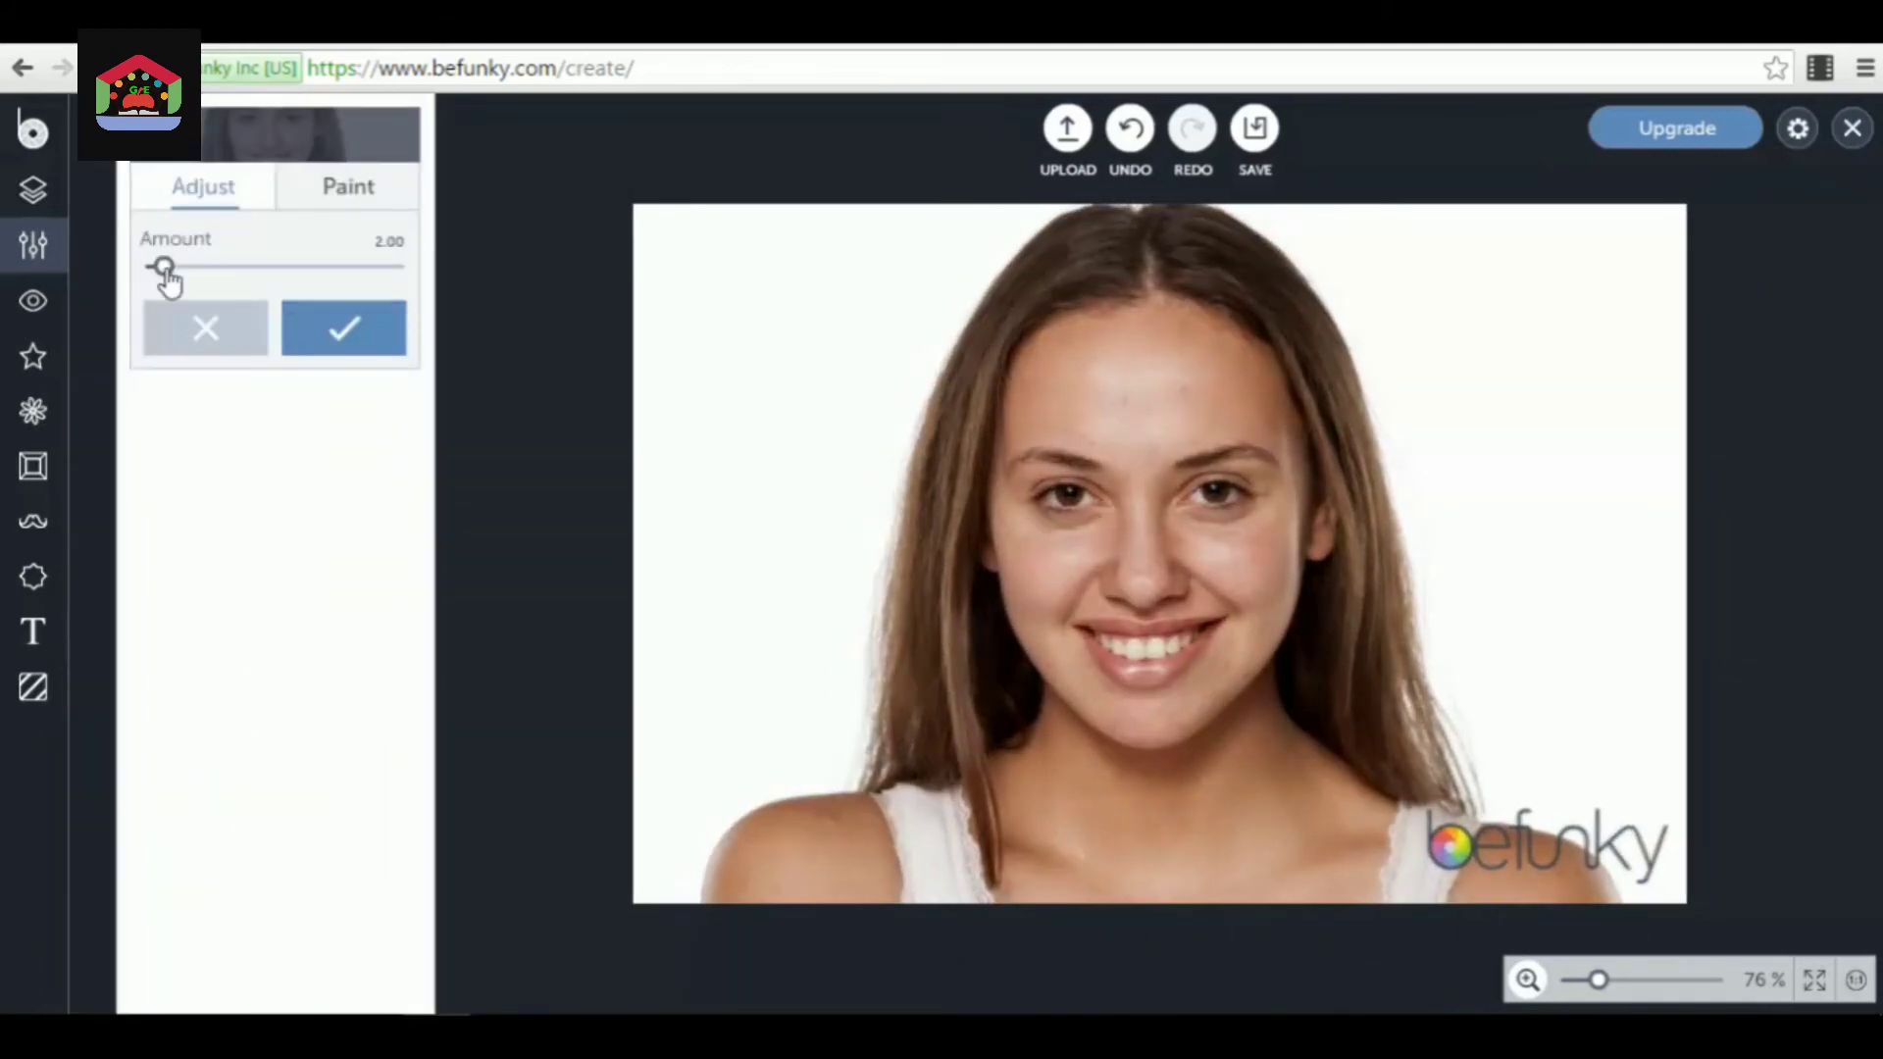
{"action": "left_click_drag", "start_coordinate": [165, 271], "coordinate": [258, 289]}
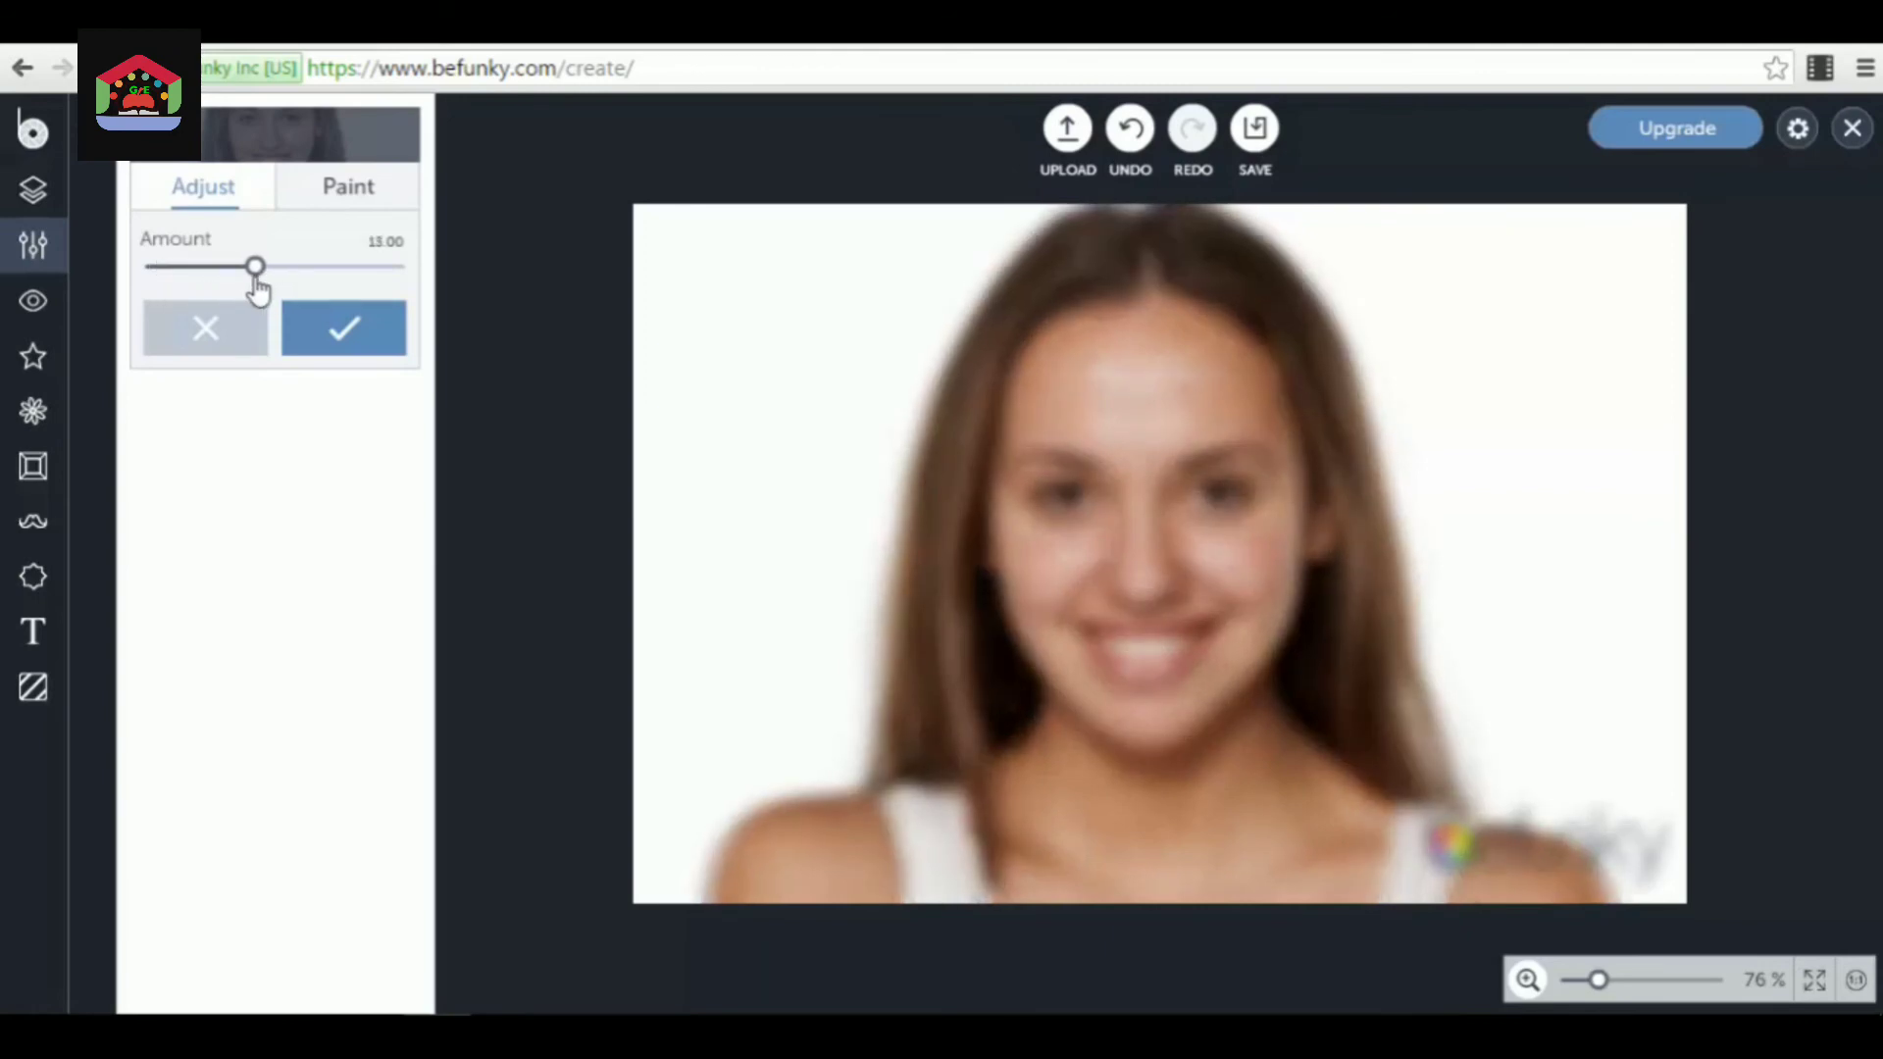
{"action": "left_click", "coordinate": [223, 344]}
- Try a radial Funky Focus with an enlarged inner focal region and a blur amount of 26, and discard it
{"action": "scroll", "coordinate": [247, 740], "scroll_direction": "down", "scroll_amount": 1}
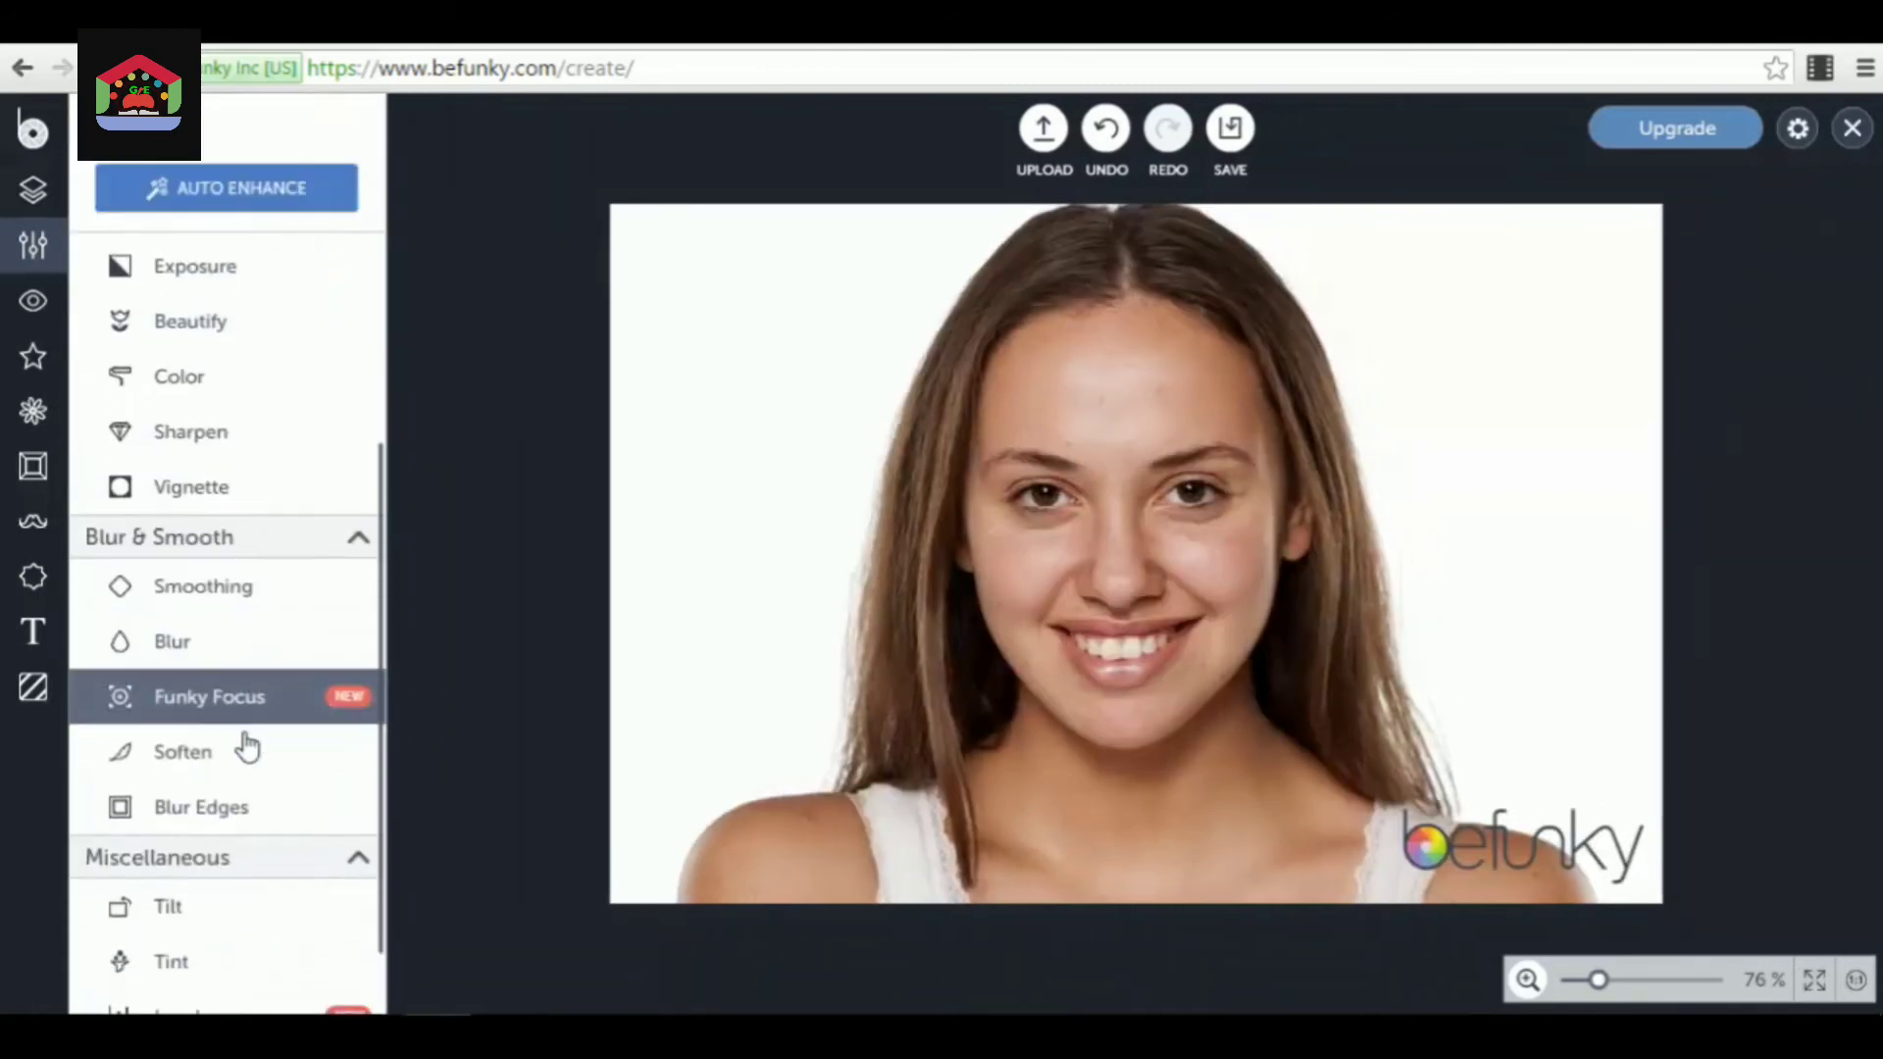
{"action": "scroll", "coordinate": [240, 716], "scroll_direction": "down", "scroll_amount": 1}
{"action": "left_click", "coordinate": [233, 685]}
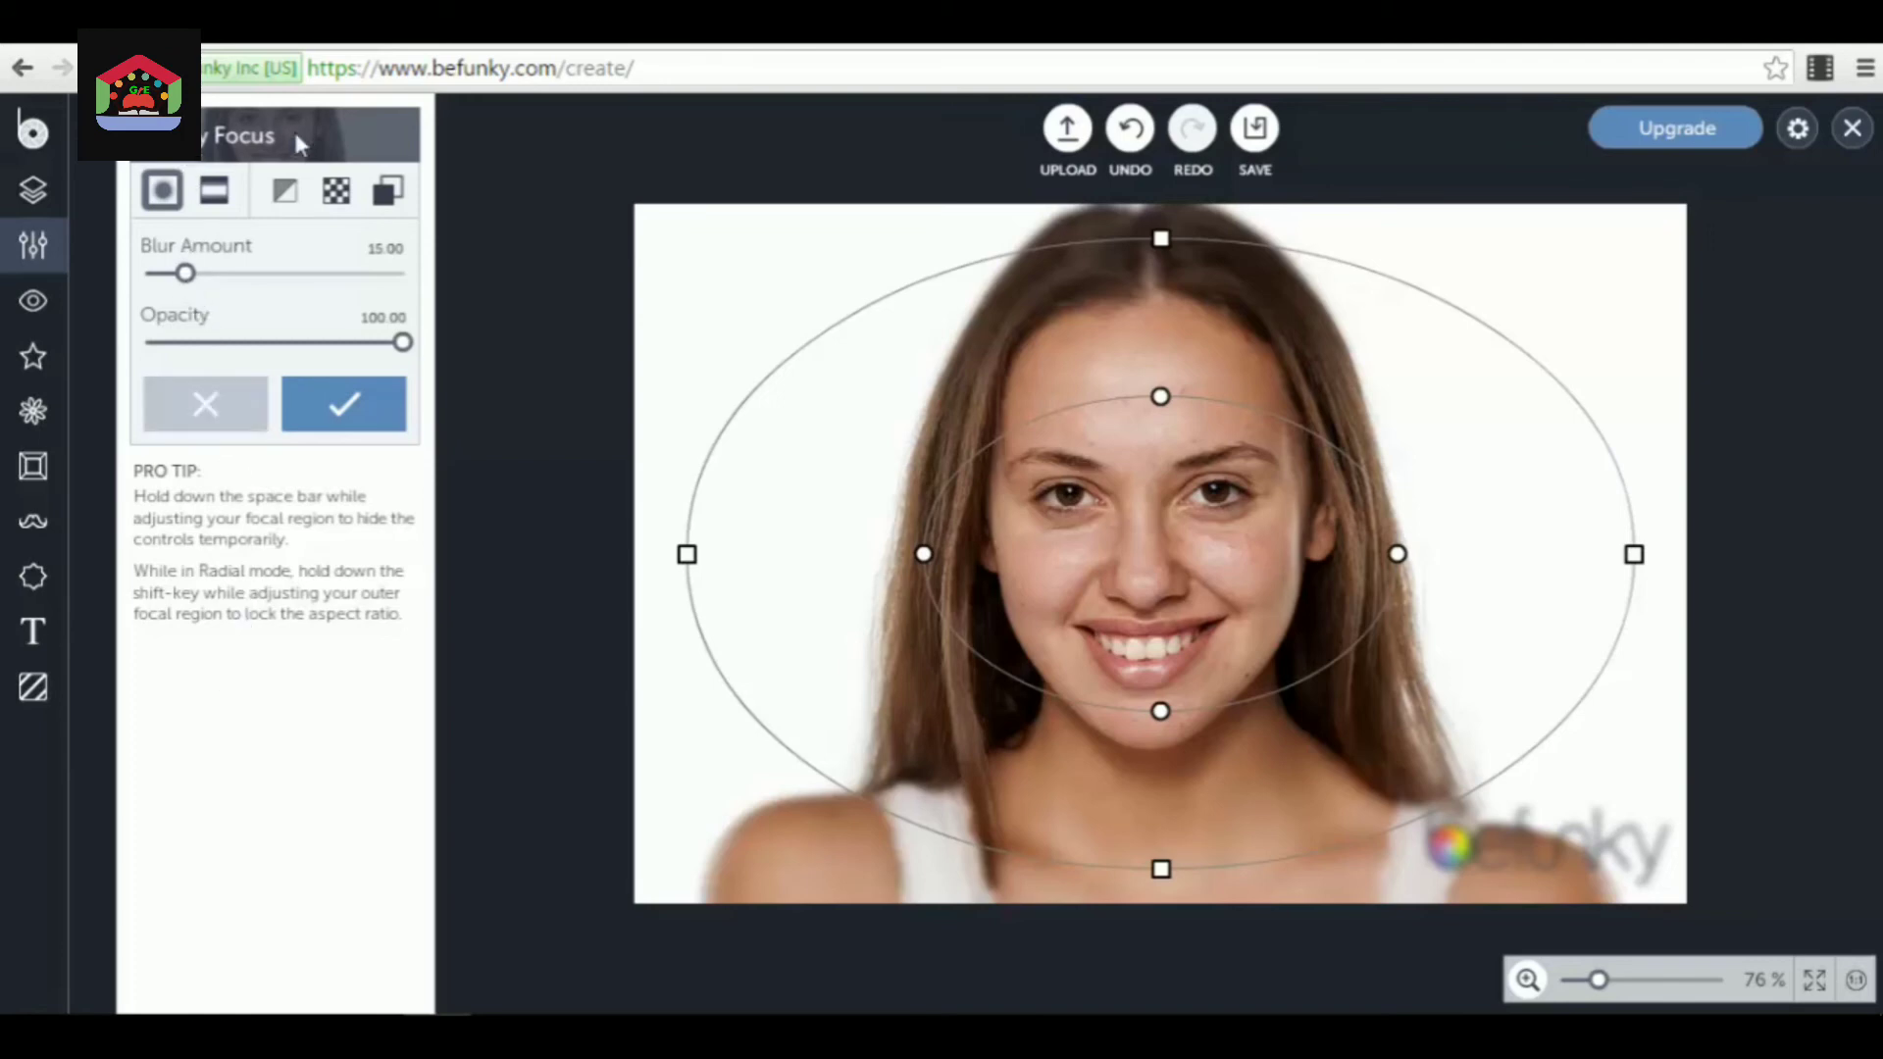
{"action": "left_click_drag", "start_coordinate": [186, 274], "coordinate": [235, 275]}
{"action": "left_click_drag", "start_coordinate": [1160, 391], "coordinate": [1079, 368]}
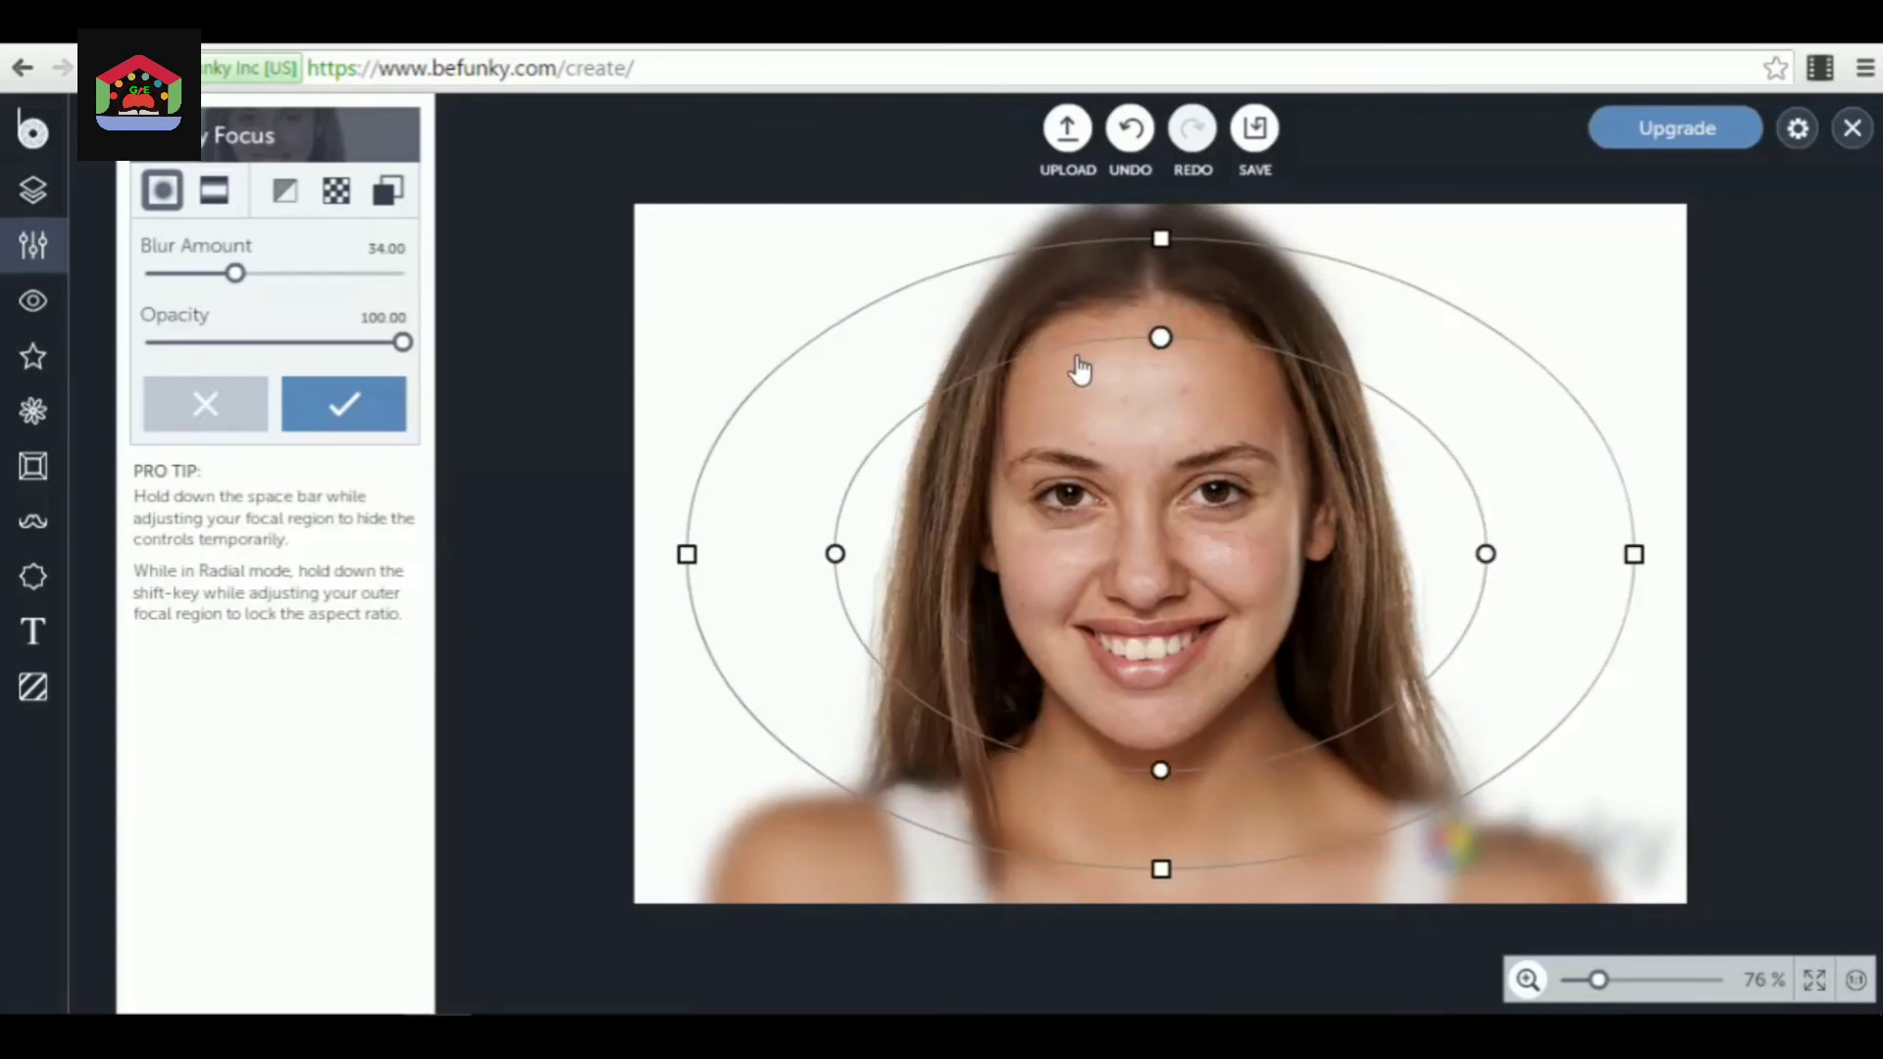
{"action": "left_click_drag", "start_coordinate": [1157, 474], "coordinate": [1161, 415]}
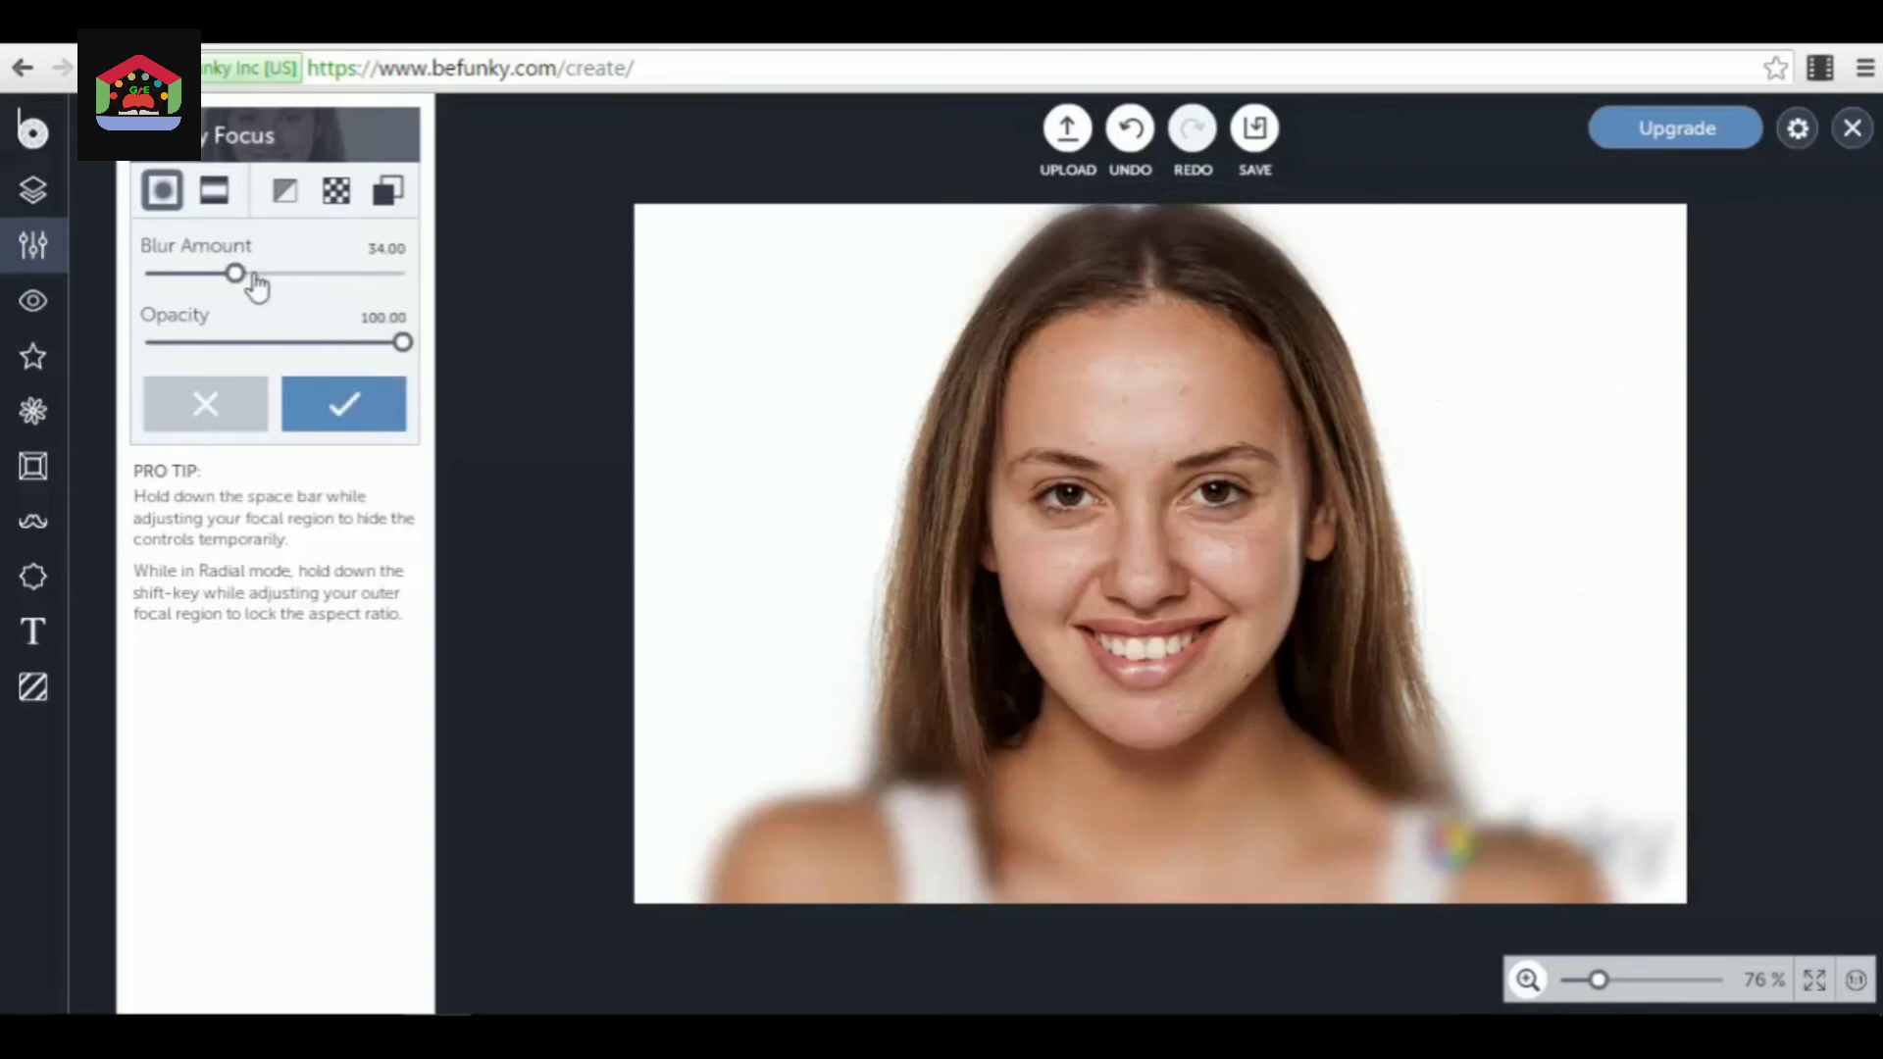
{"action": "left_click_drag", "start_coordinate": [236, 282], "coordinate": [214, 278]}
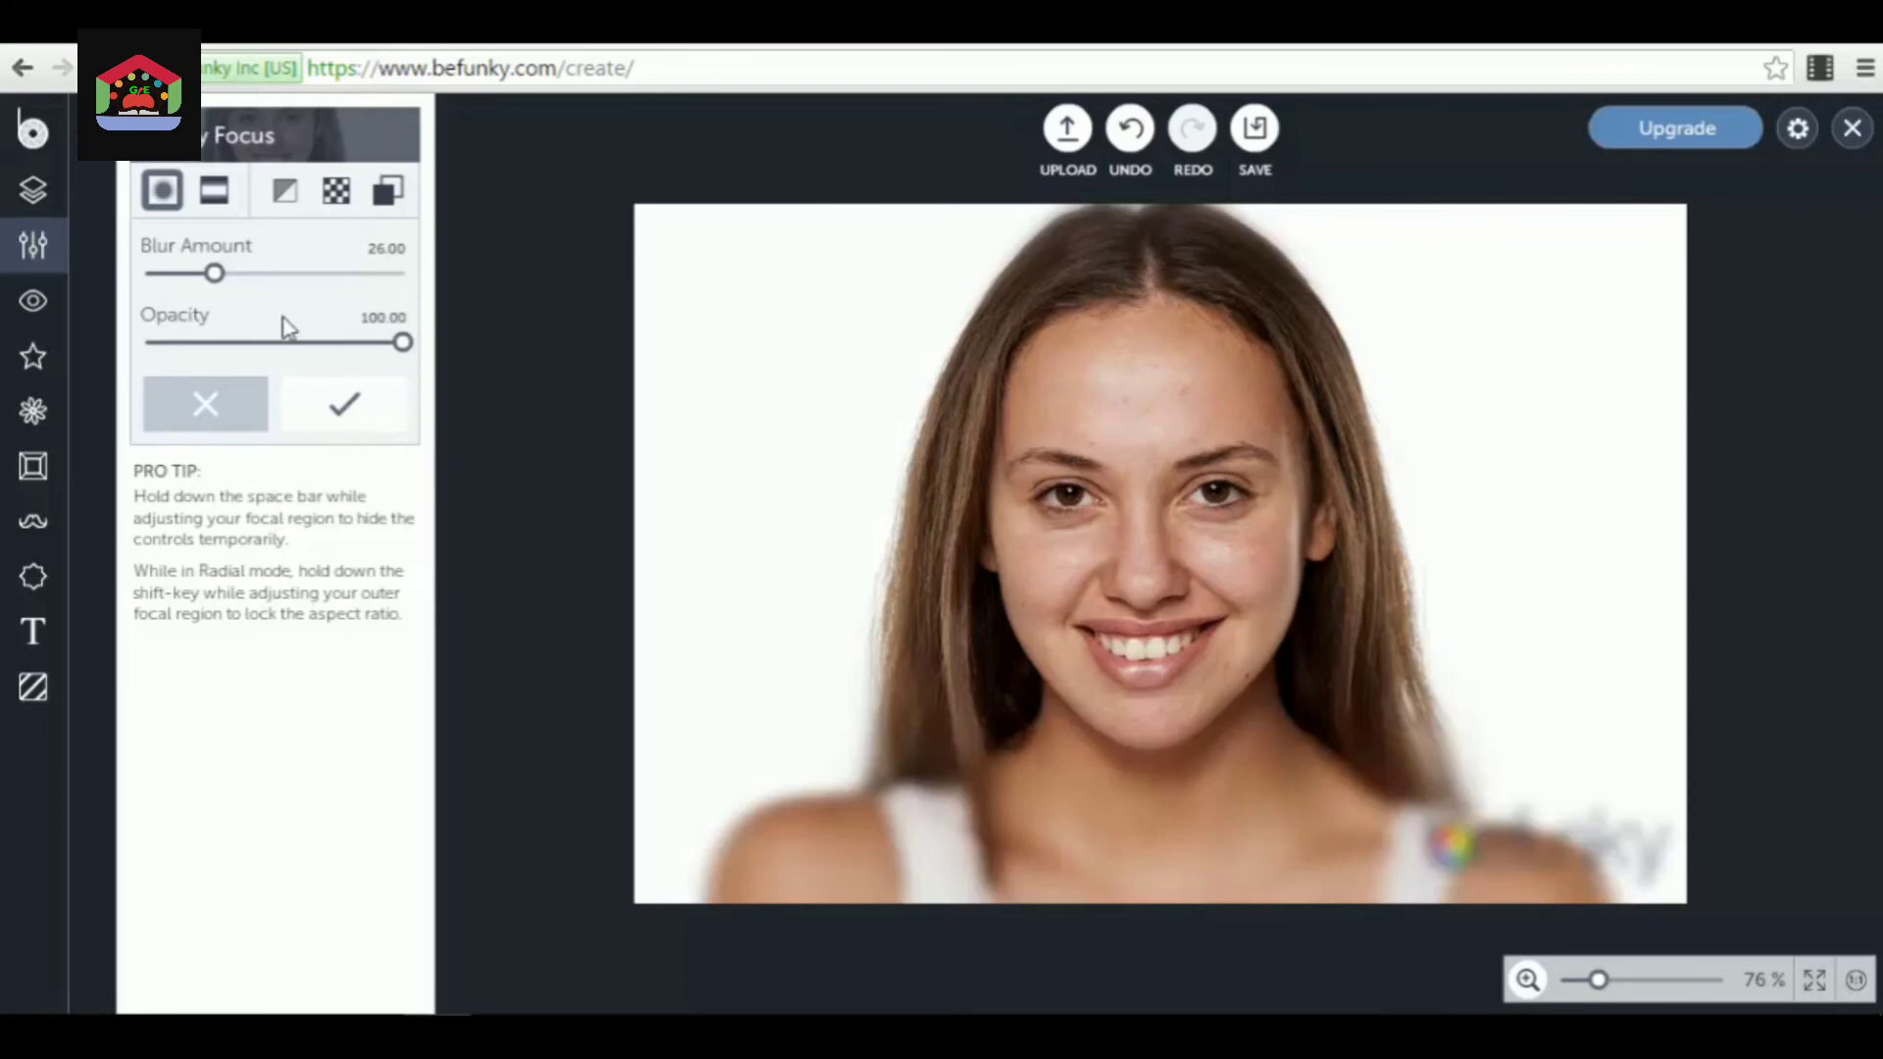
{"action": "left_click", "coordinate": [228, 419]}
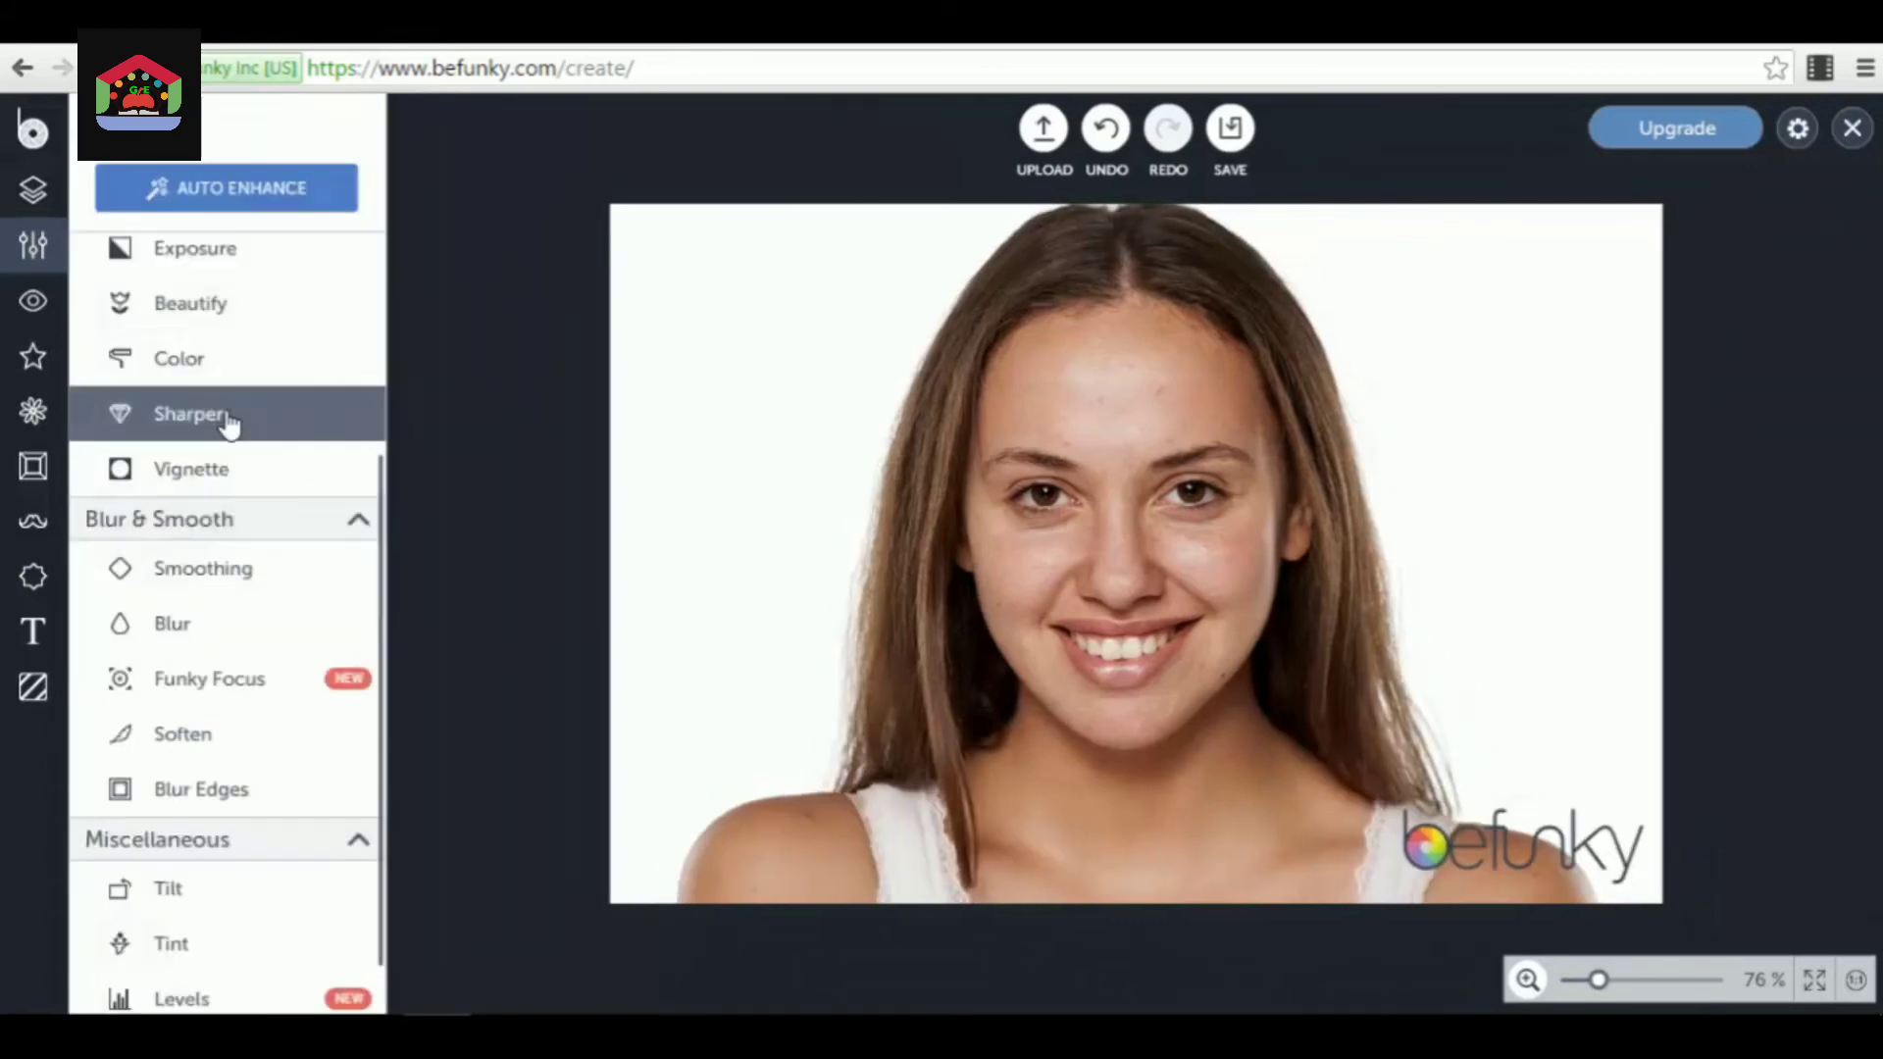
- View the Wrinkles tool's strength and brush settings among the touch-up tools, and close it without applying
{"action": "scroll", "coordinate": [242, 697], "scroll_direction": "down", "scroll_amount": 2}
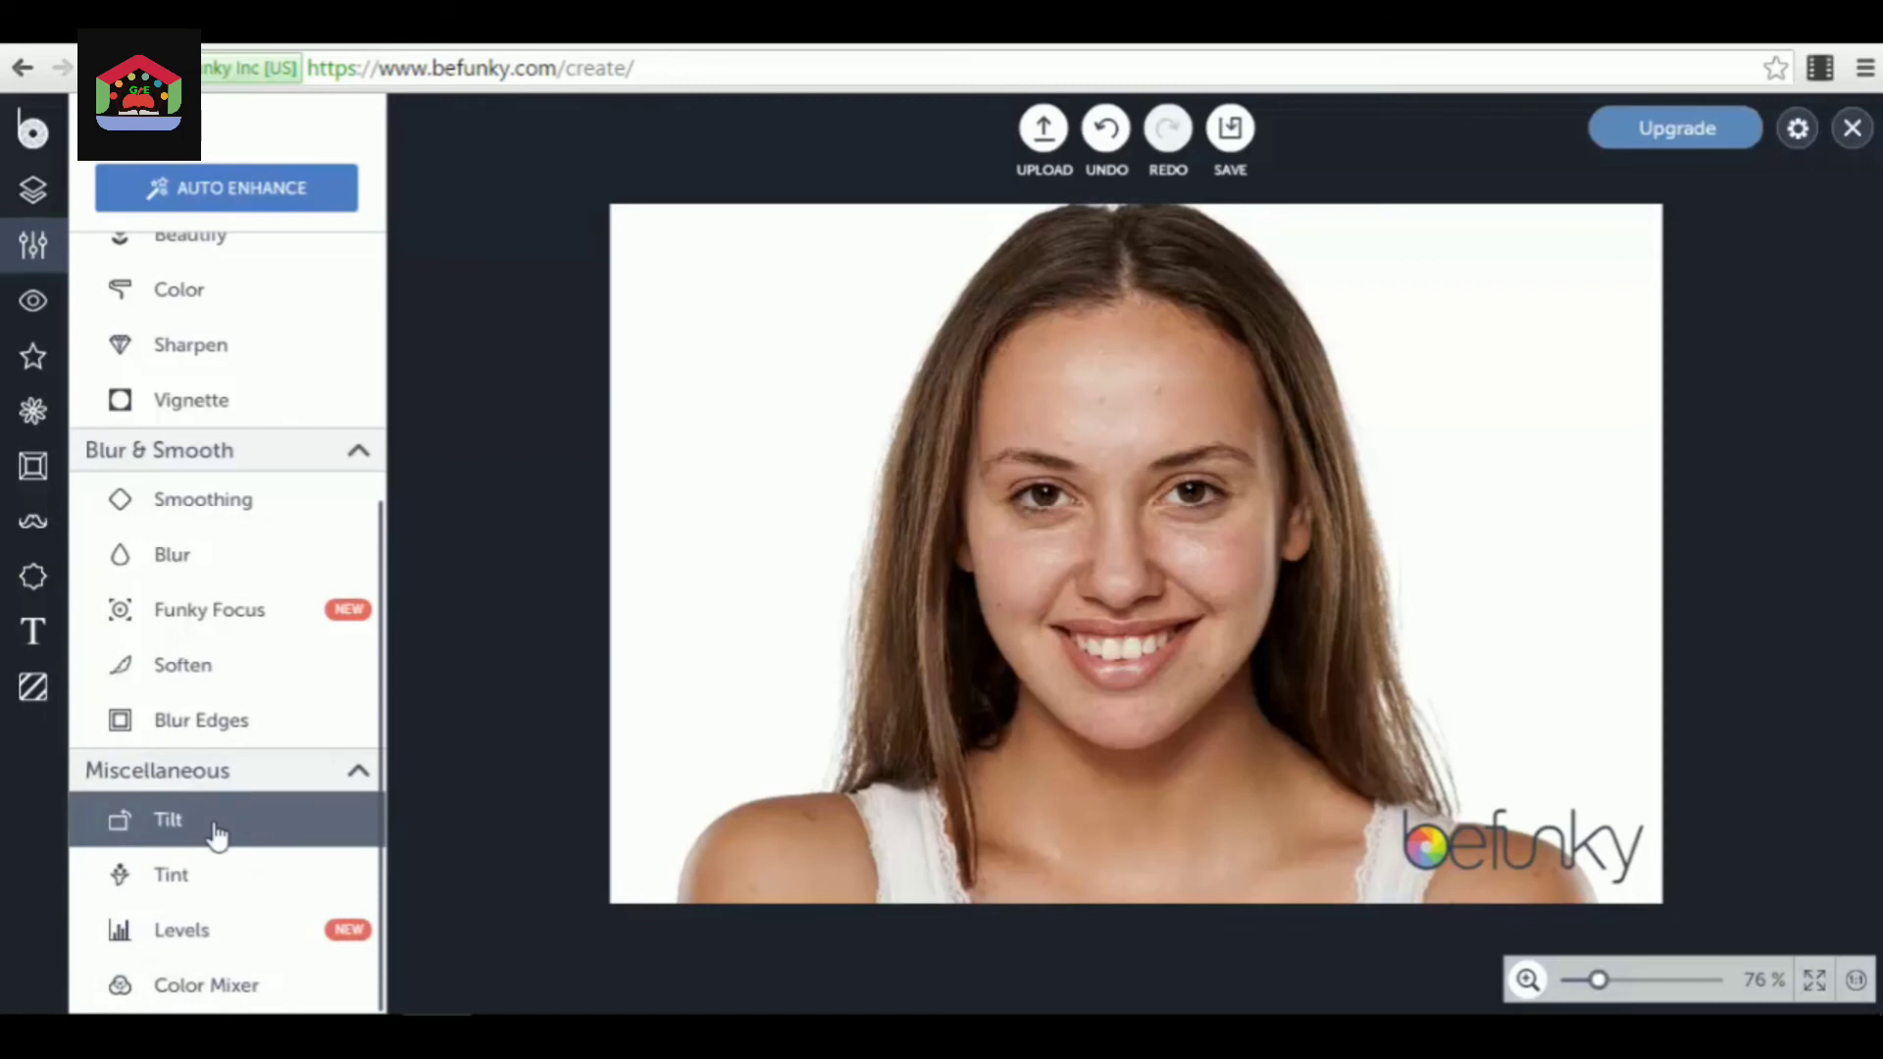
{"action": "left_click", "coordinate": [33, 312]}
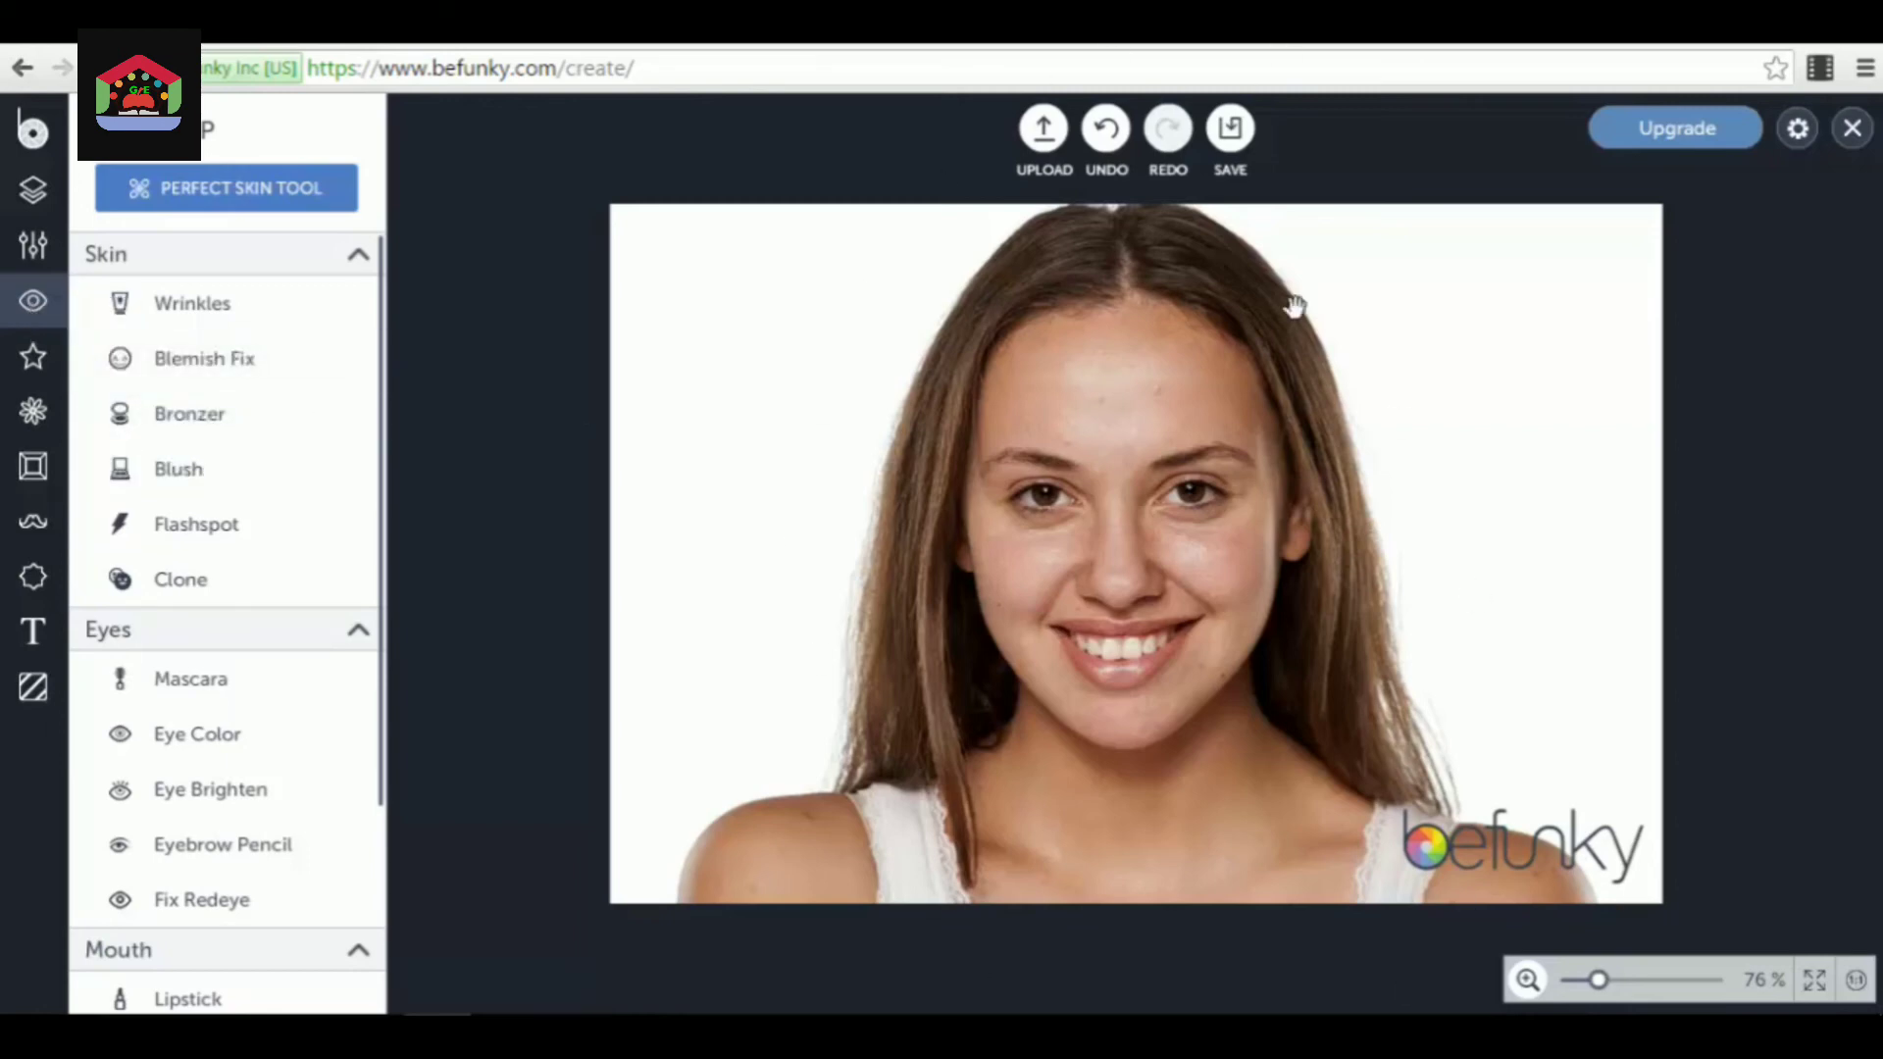
{"action": "left_click", "coordinate": [251, 303]}
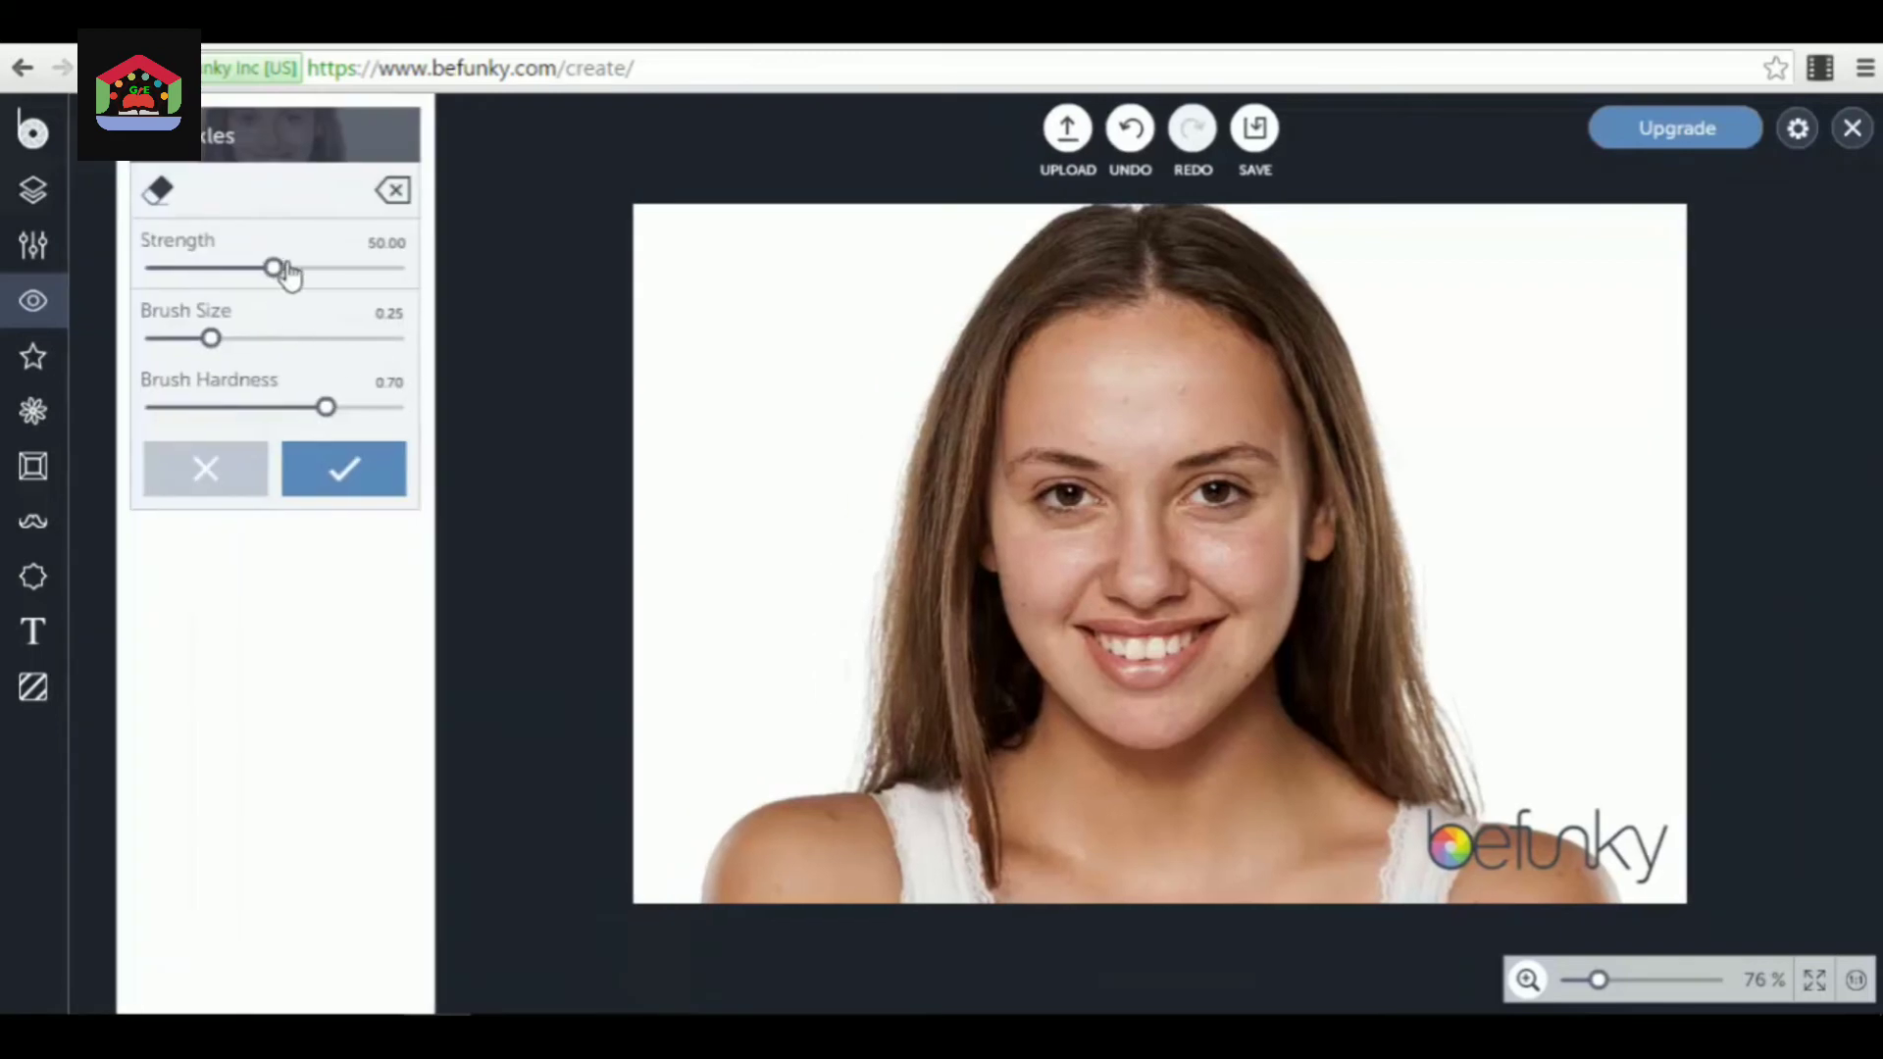
{"action": "mouse_move", "coordinate": [285, 274]}
{"action": "left_mouse_down"}
{"action": "mouse_move", "coordinate": [376, 276]}
{"action": "mouse_move", "coordinate": [282, 278]}
{"action": "left_mouse_up"}
{"action": "left_click", "coordinate": [247, 465]}
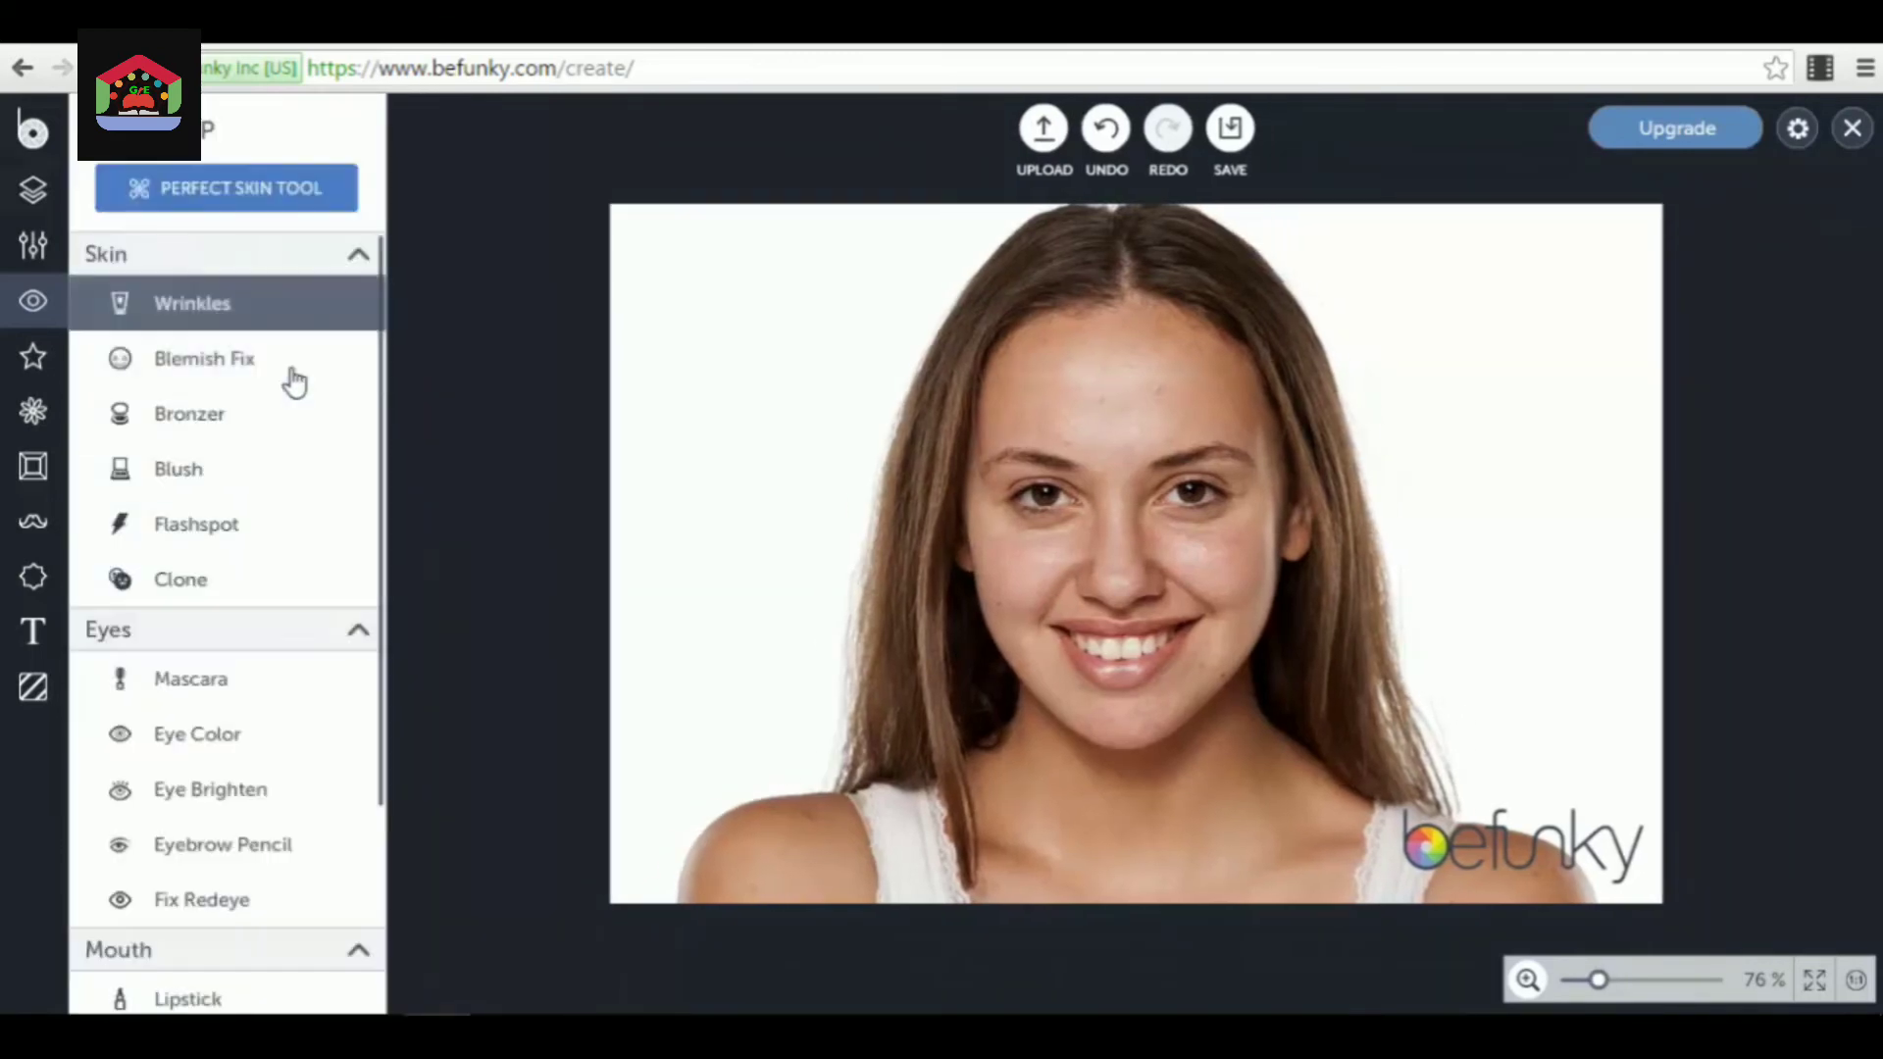
- Try the Blemish Fix tool with a reduced brush hardness, and discard it
{"action": "left_click", "coordinate": [289, 363]}
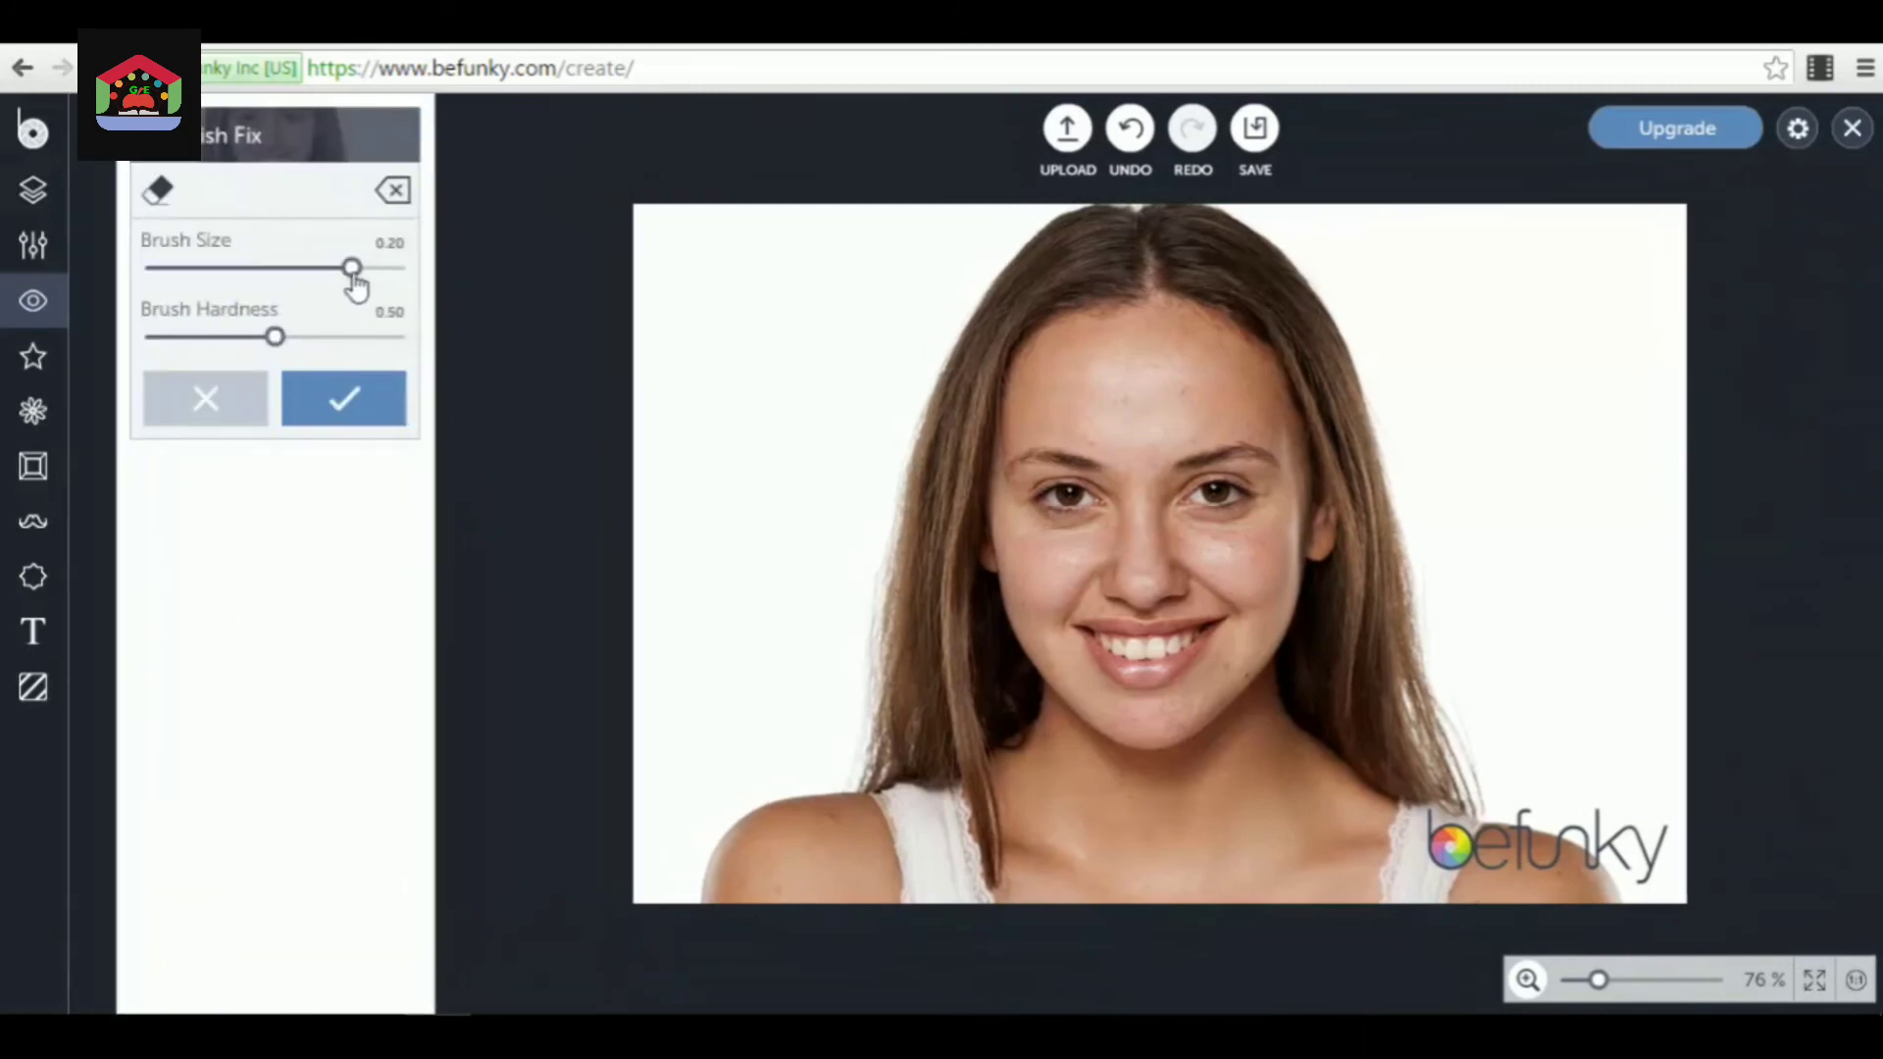
{"action": "mouse_move", "coordinate": [351, 271]}
{"action": "left_mouse_down"}
{"action": "mouse_move", "coordinate": [228, 292]}
{"action": "mouse_move", "coordinate": [353, 293]}
{"action": "left_mouse_up"}
{"action": "mouse_move", "coordinate": [284, 345]}
{"action": "left_mouse_down"}
{"action": "mouse_move", "coordinate": [349, 345]}
{"action": "mouse_move", "coordinate": [208, 343]}
{"action": "left_mouse_up"}
{"action": "left_click", "coordinate": [204, 419]}
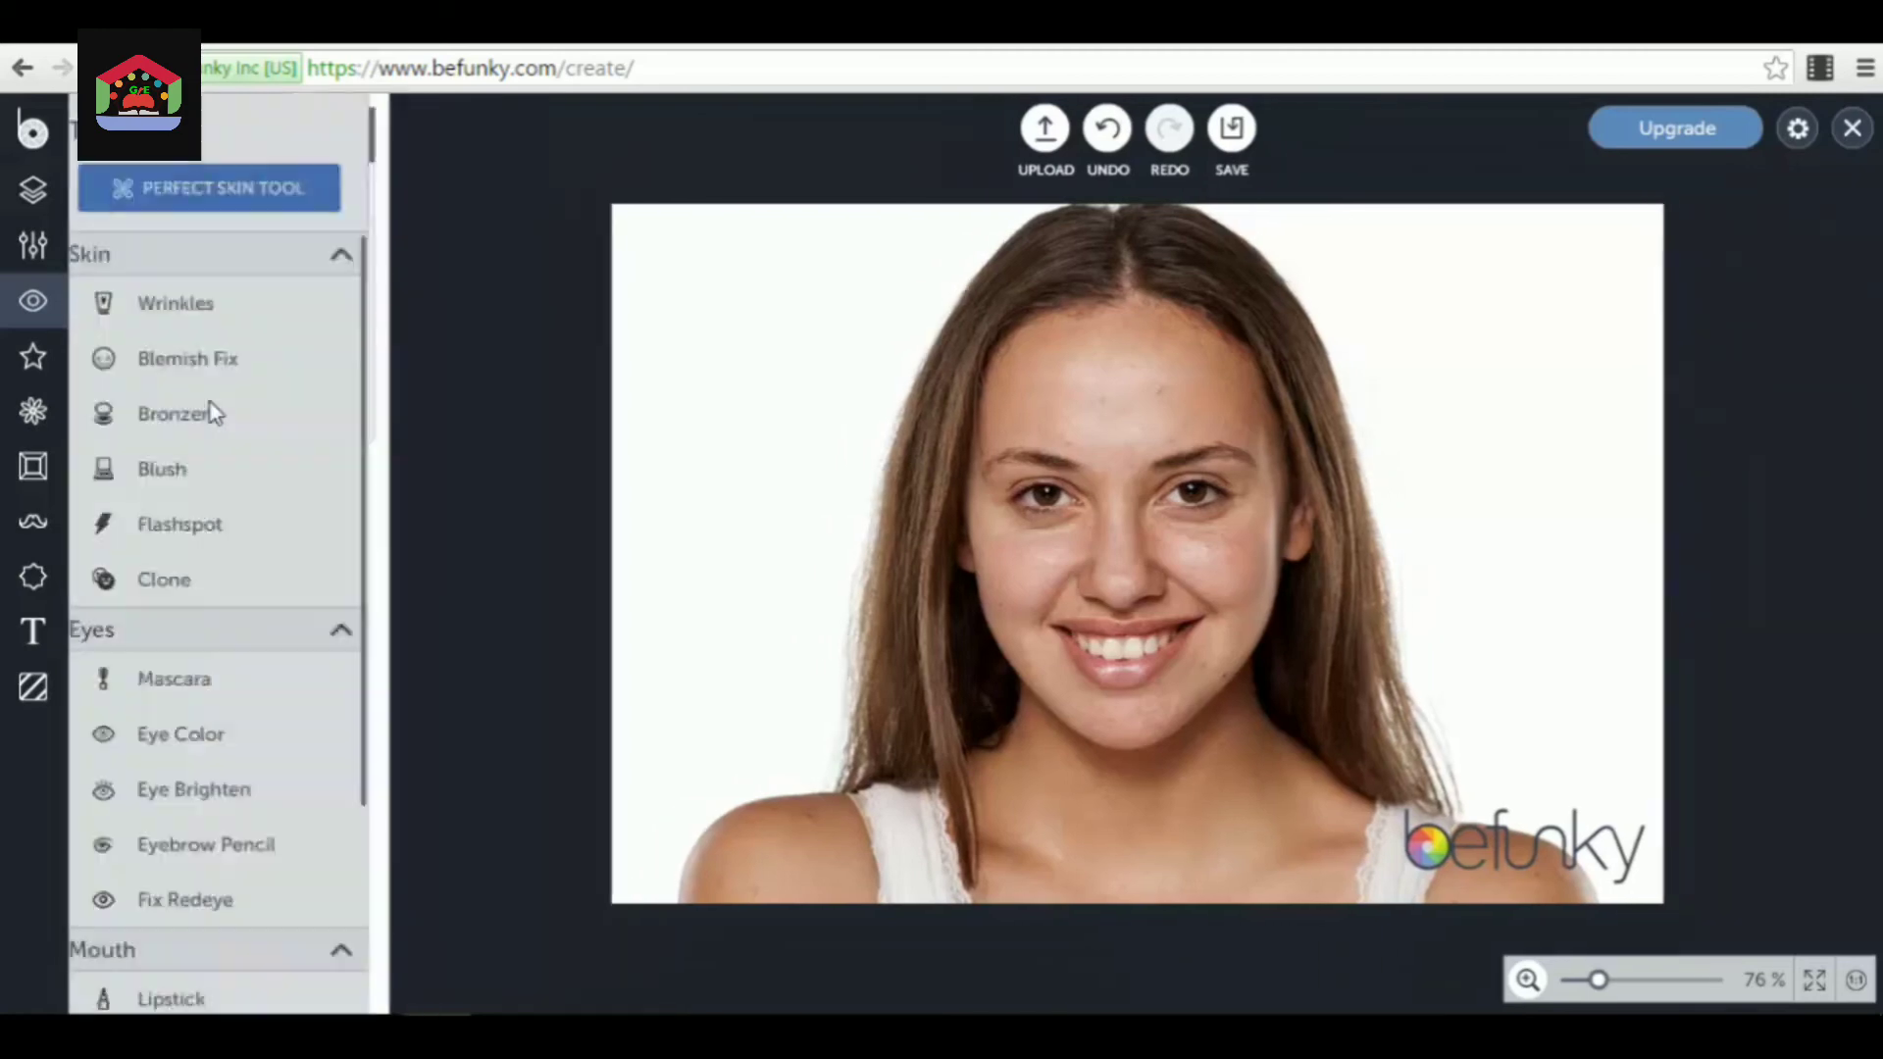
- Try the dark brown Bronzer on the forehead with strength 1.00, brush size 0.33 and hardness 0.48, and discard it
{"action": "left_click", "coordinate": [265, 426]}
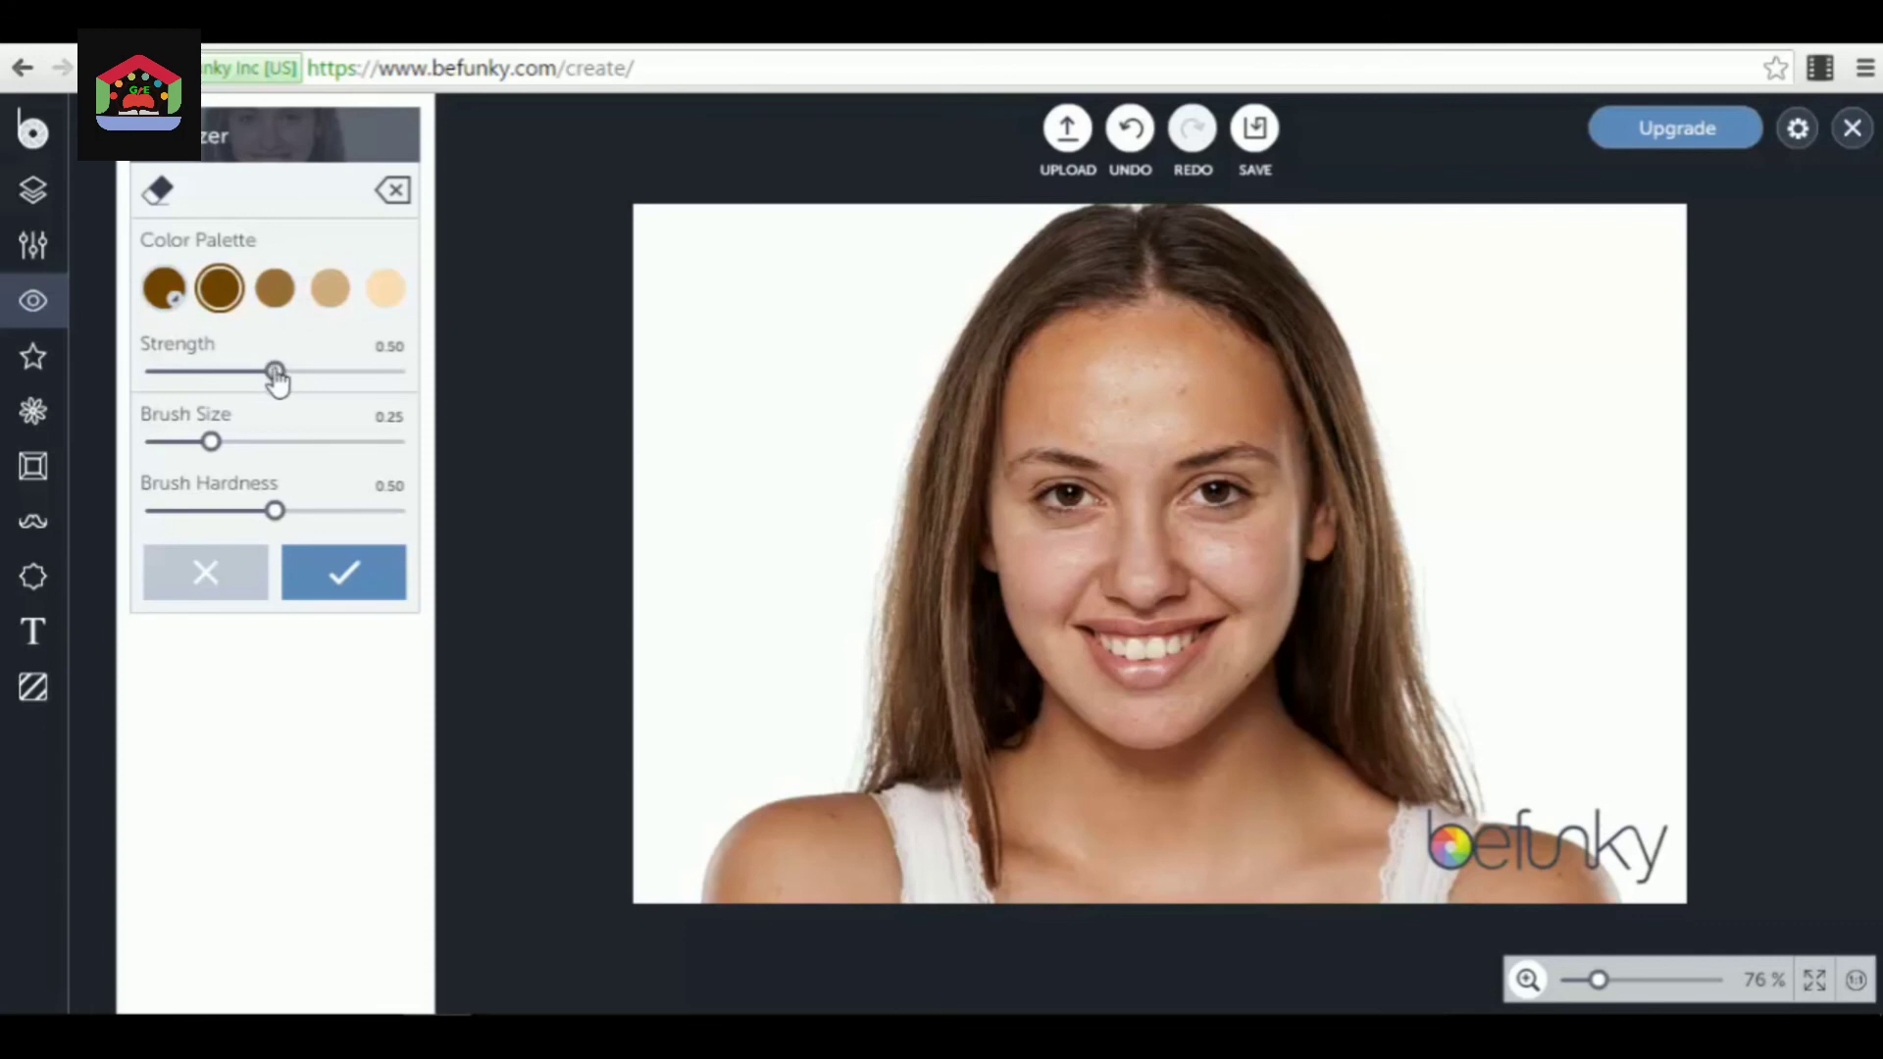
{"action": "left_click_drag", "start_coordinate": [277, 371], "coordinate": [412, 382]}
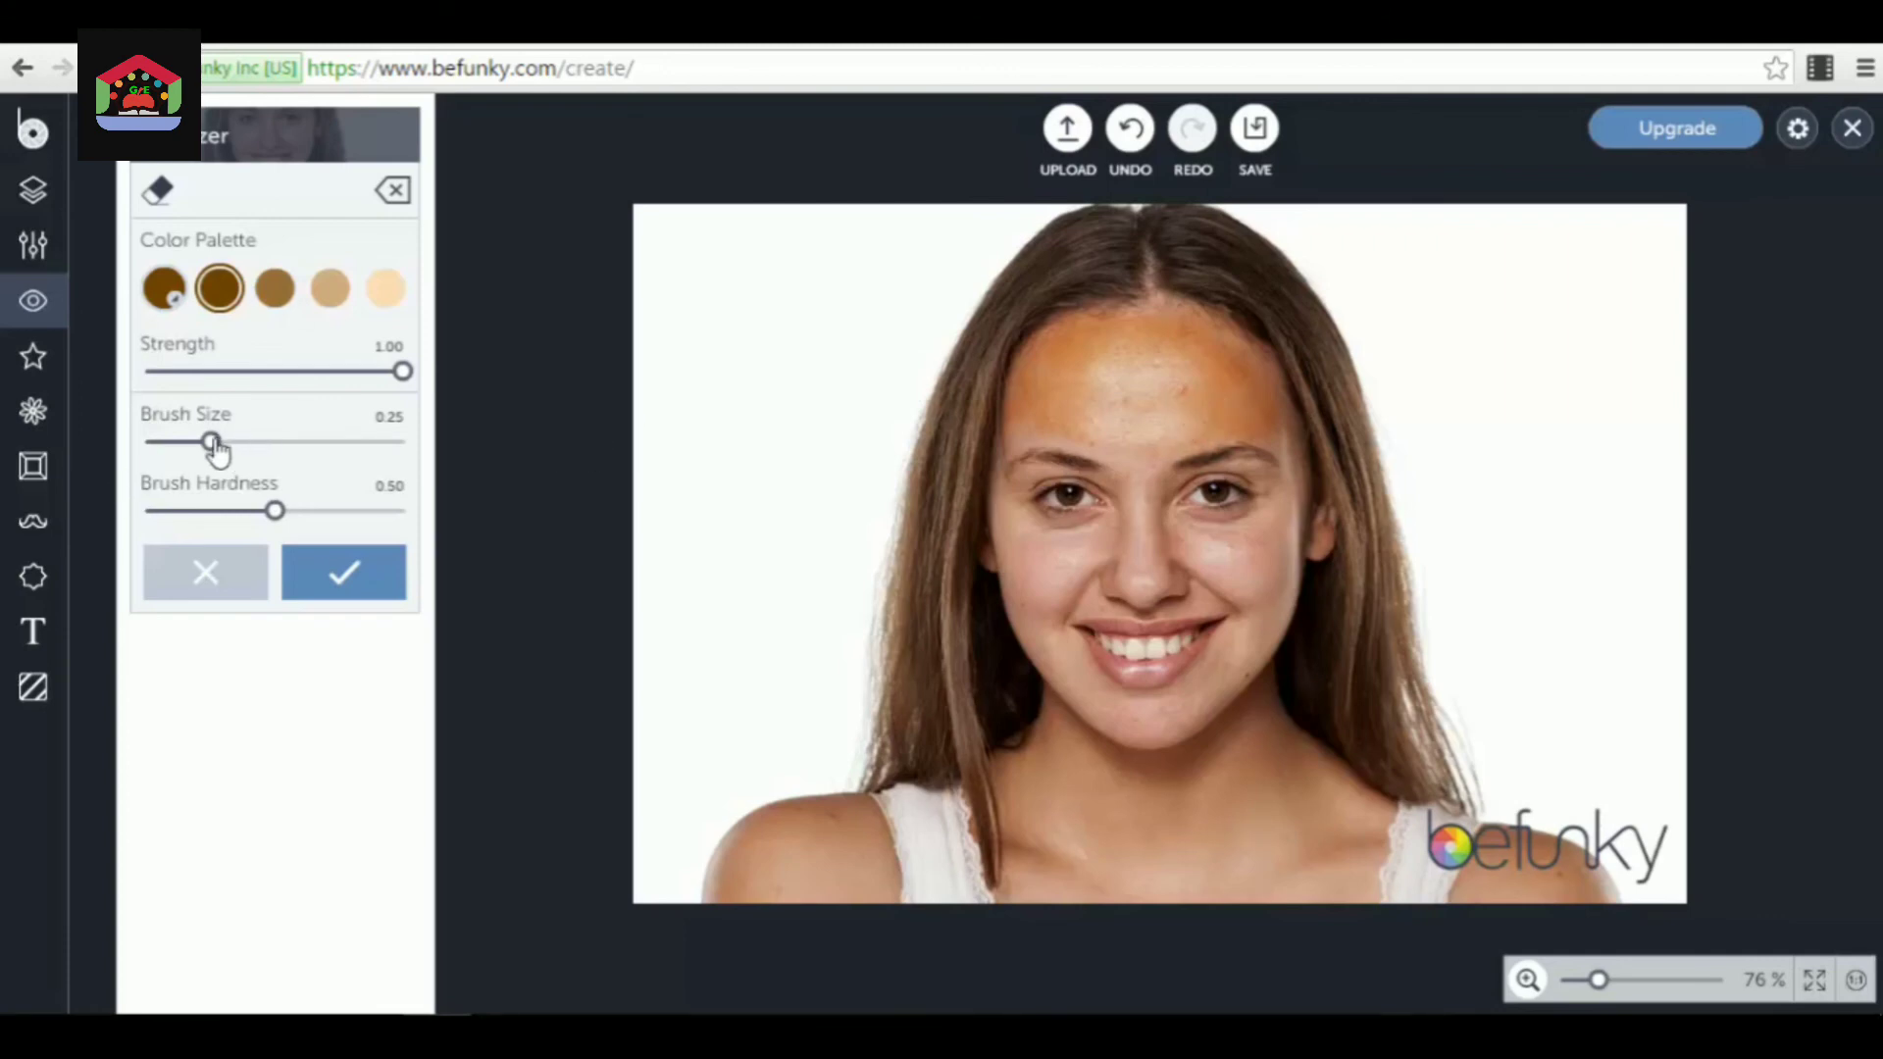
{"action": "mouse_move", "coordinate": [212, 442]}
{"action": "left_mouse_down"}
{"action": "mouse_move", "coordinate": [303, 443]}
{"action": "mouse_move", "coordinate": [230, 442]}
{"action": "left_mouse_up"}
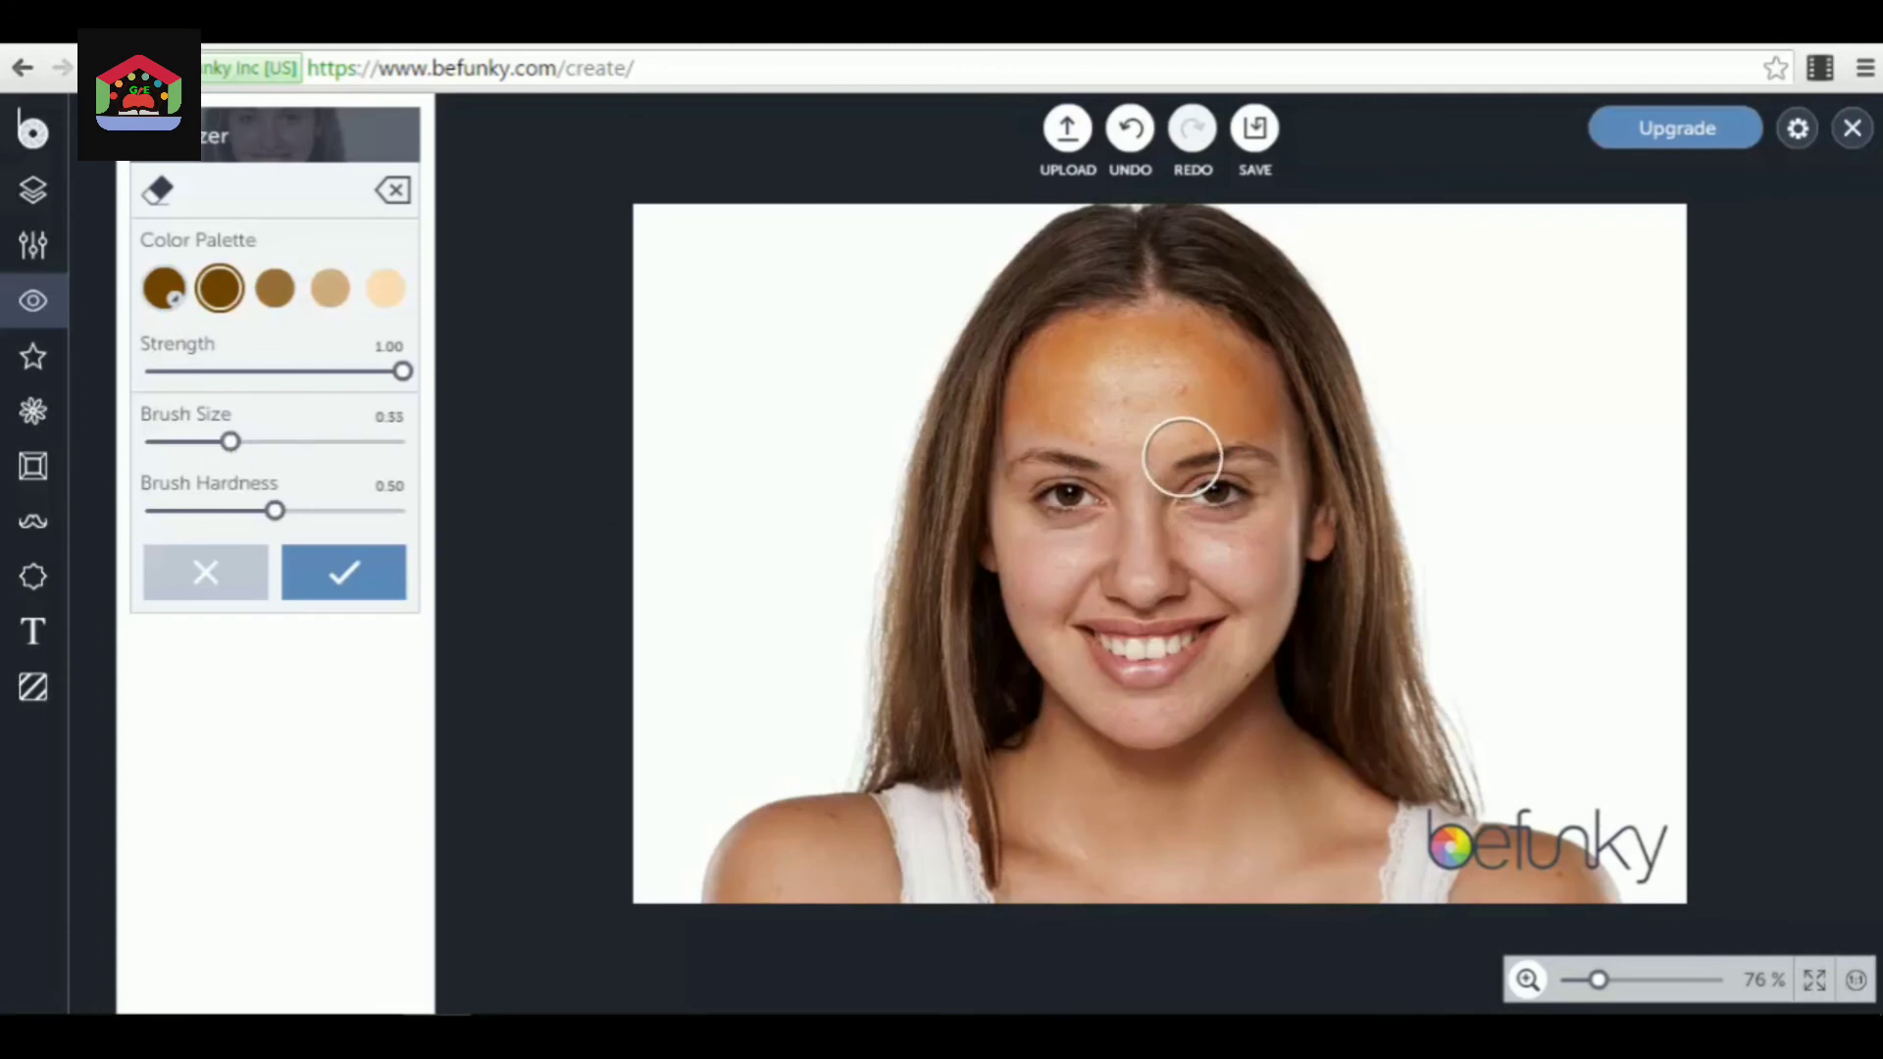
{"action": "left_click_drag", "start_coordinate": [274, 511], "coordinate": [269, 511]}
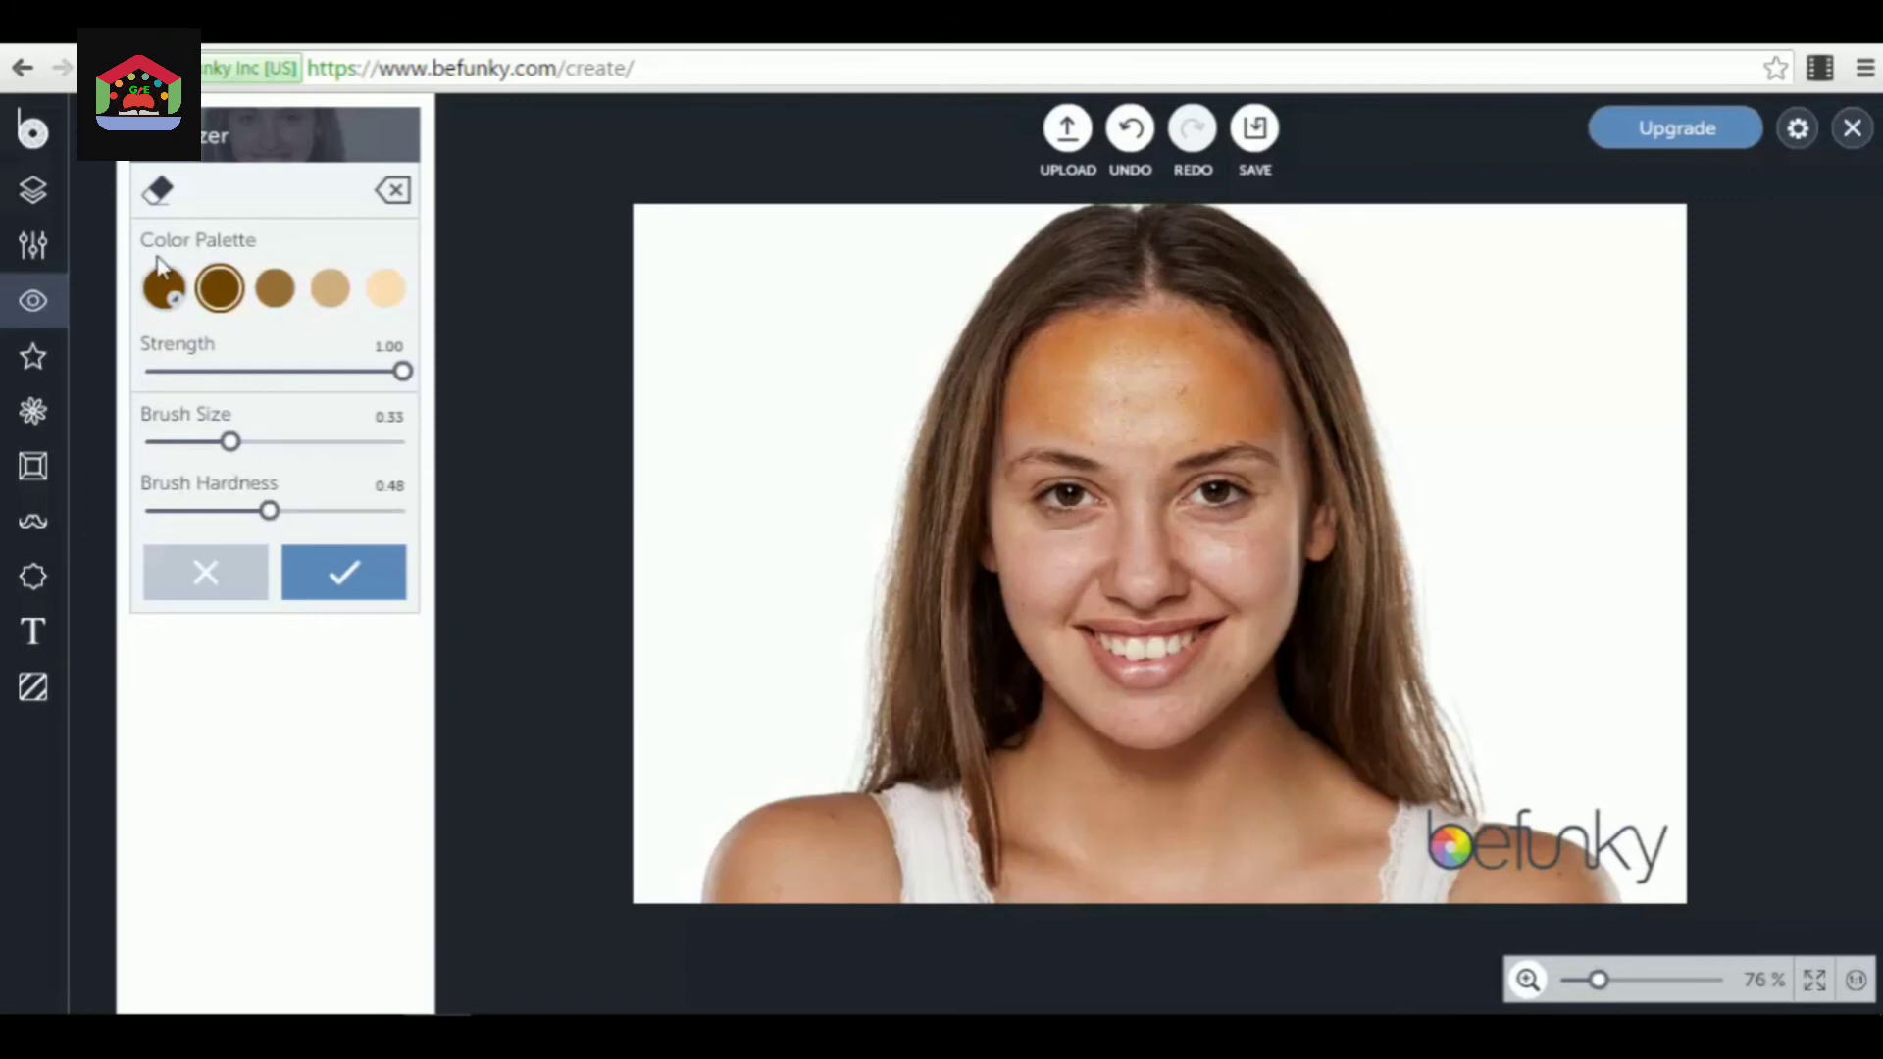
{"action": "left_click", "coordinate": [230, 583]}
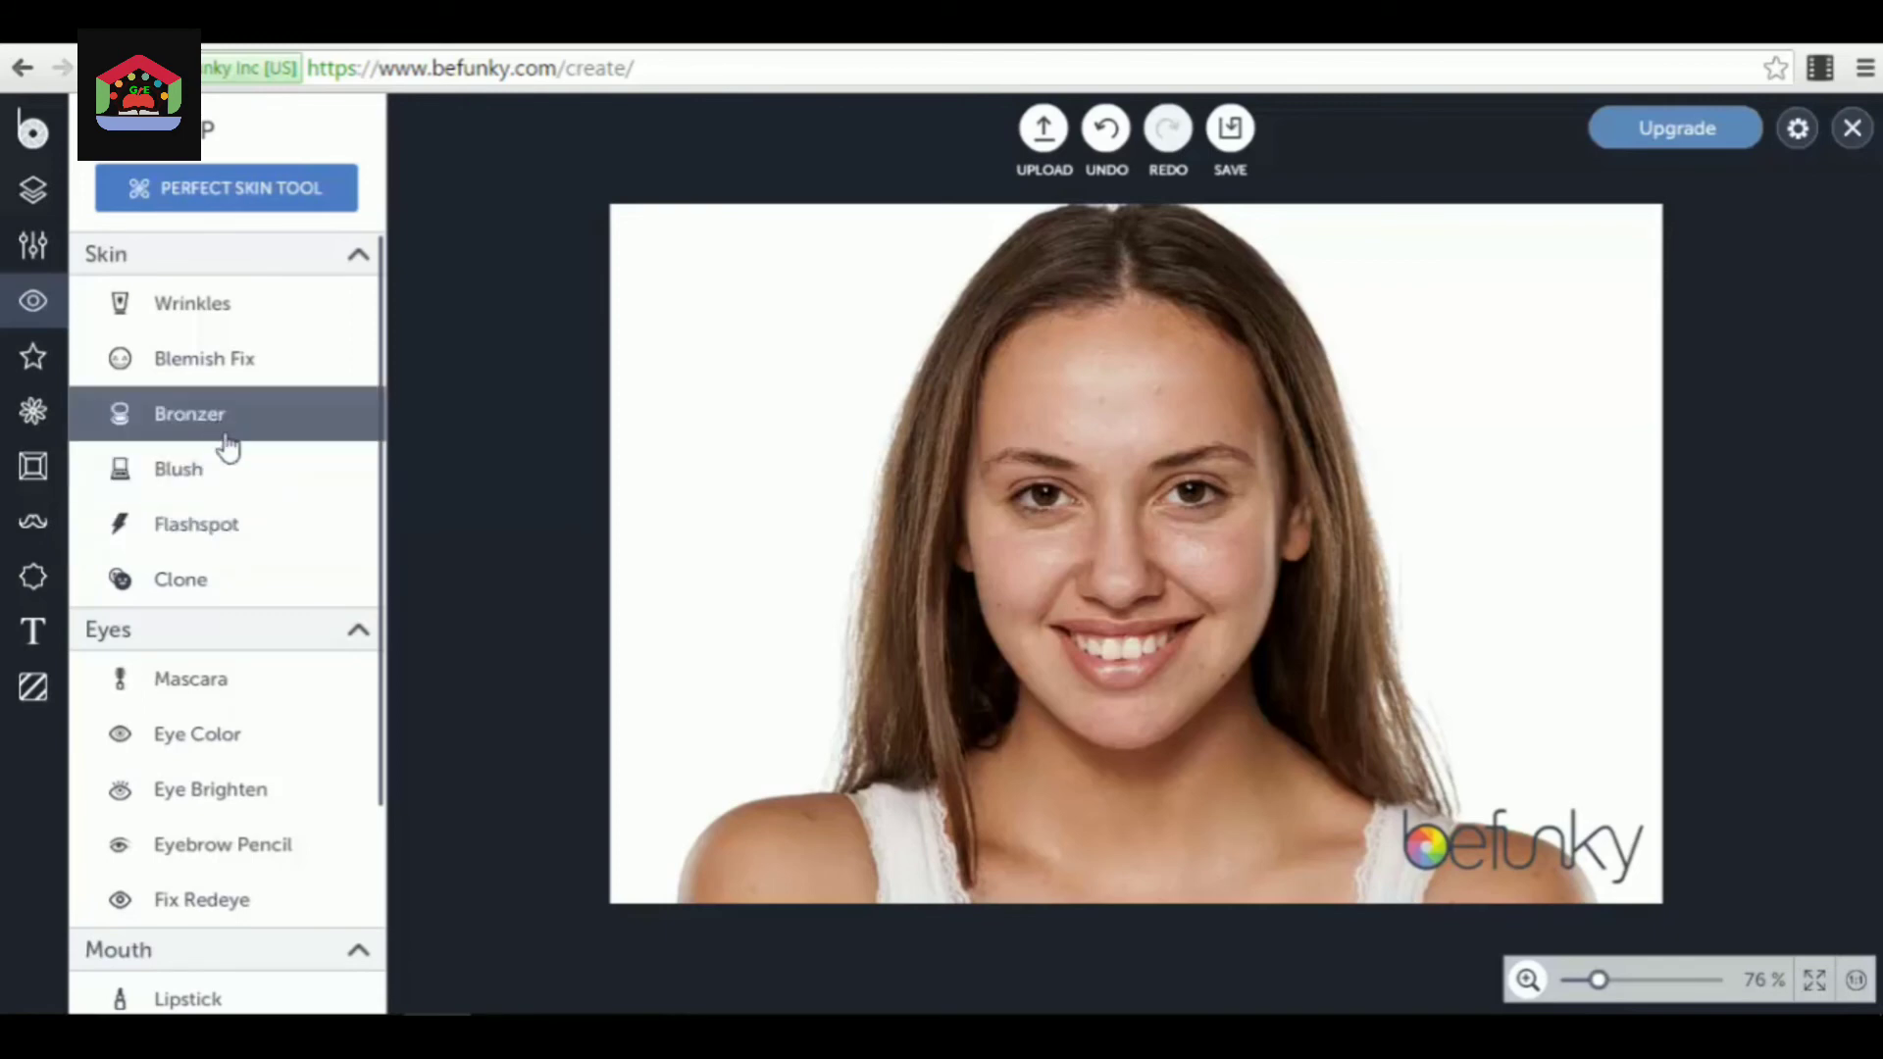
- View the Flashspot tool's brush settings, cancel it, and look through the touch-up tools for eyes, mouth and hair
{"action": "left_click", "coordinate": [218, 523]}
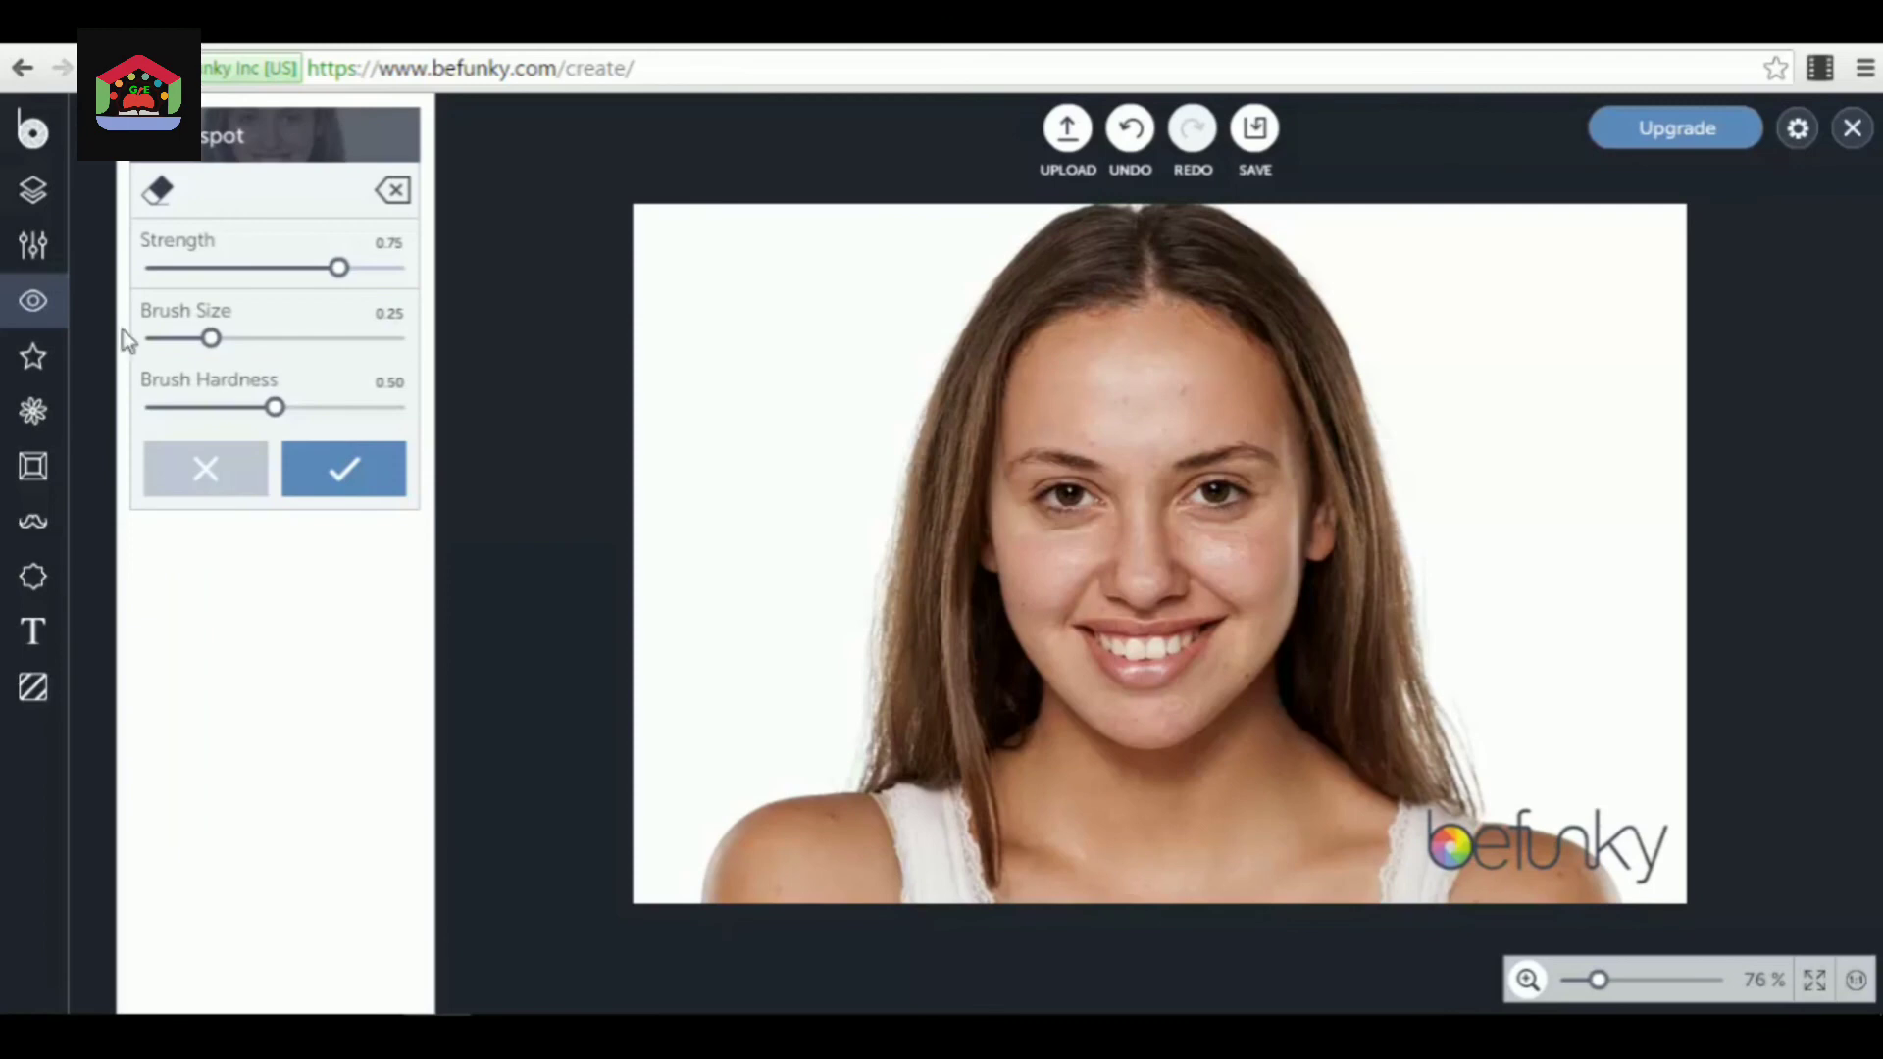
{"action": "left_click", "coordinate": [208, 470]}
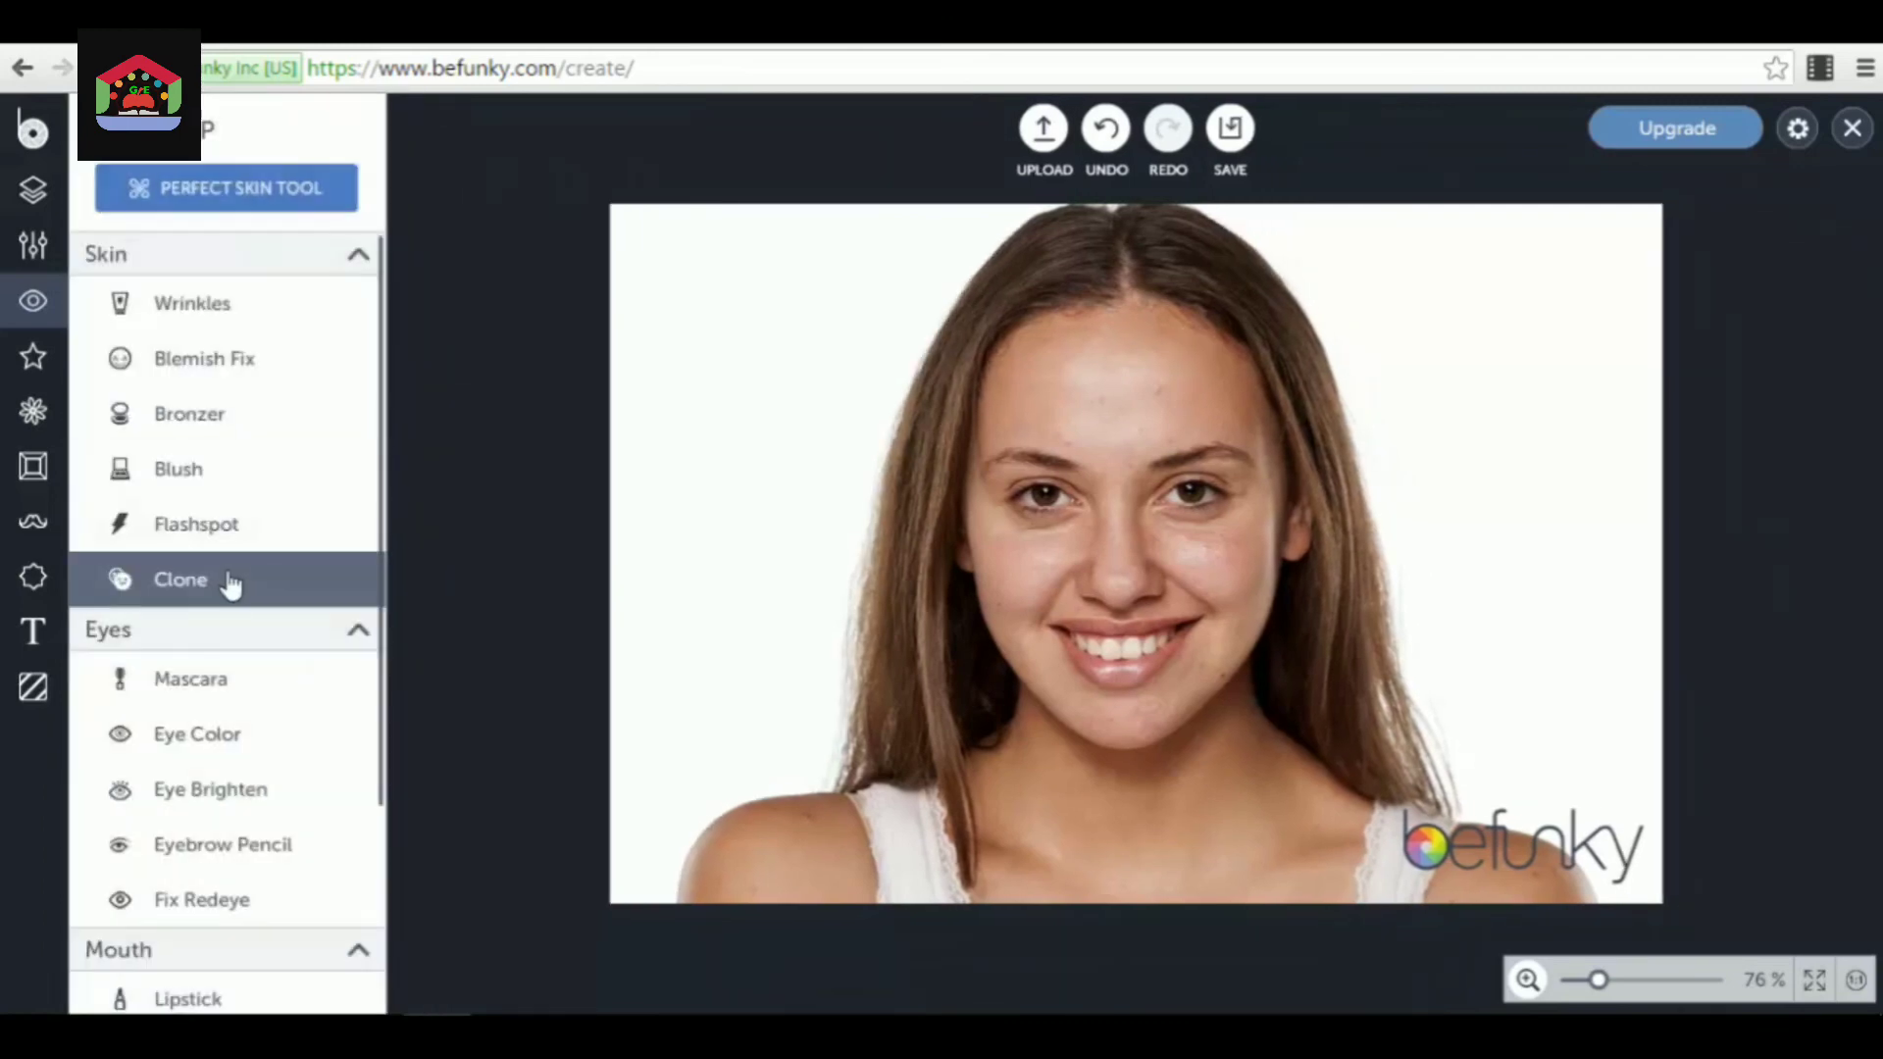
{"action": "scroll", "coordinate": [232, 737], "scroll_direction": "down", "scroll_amount": 3}
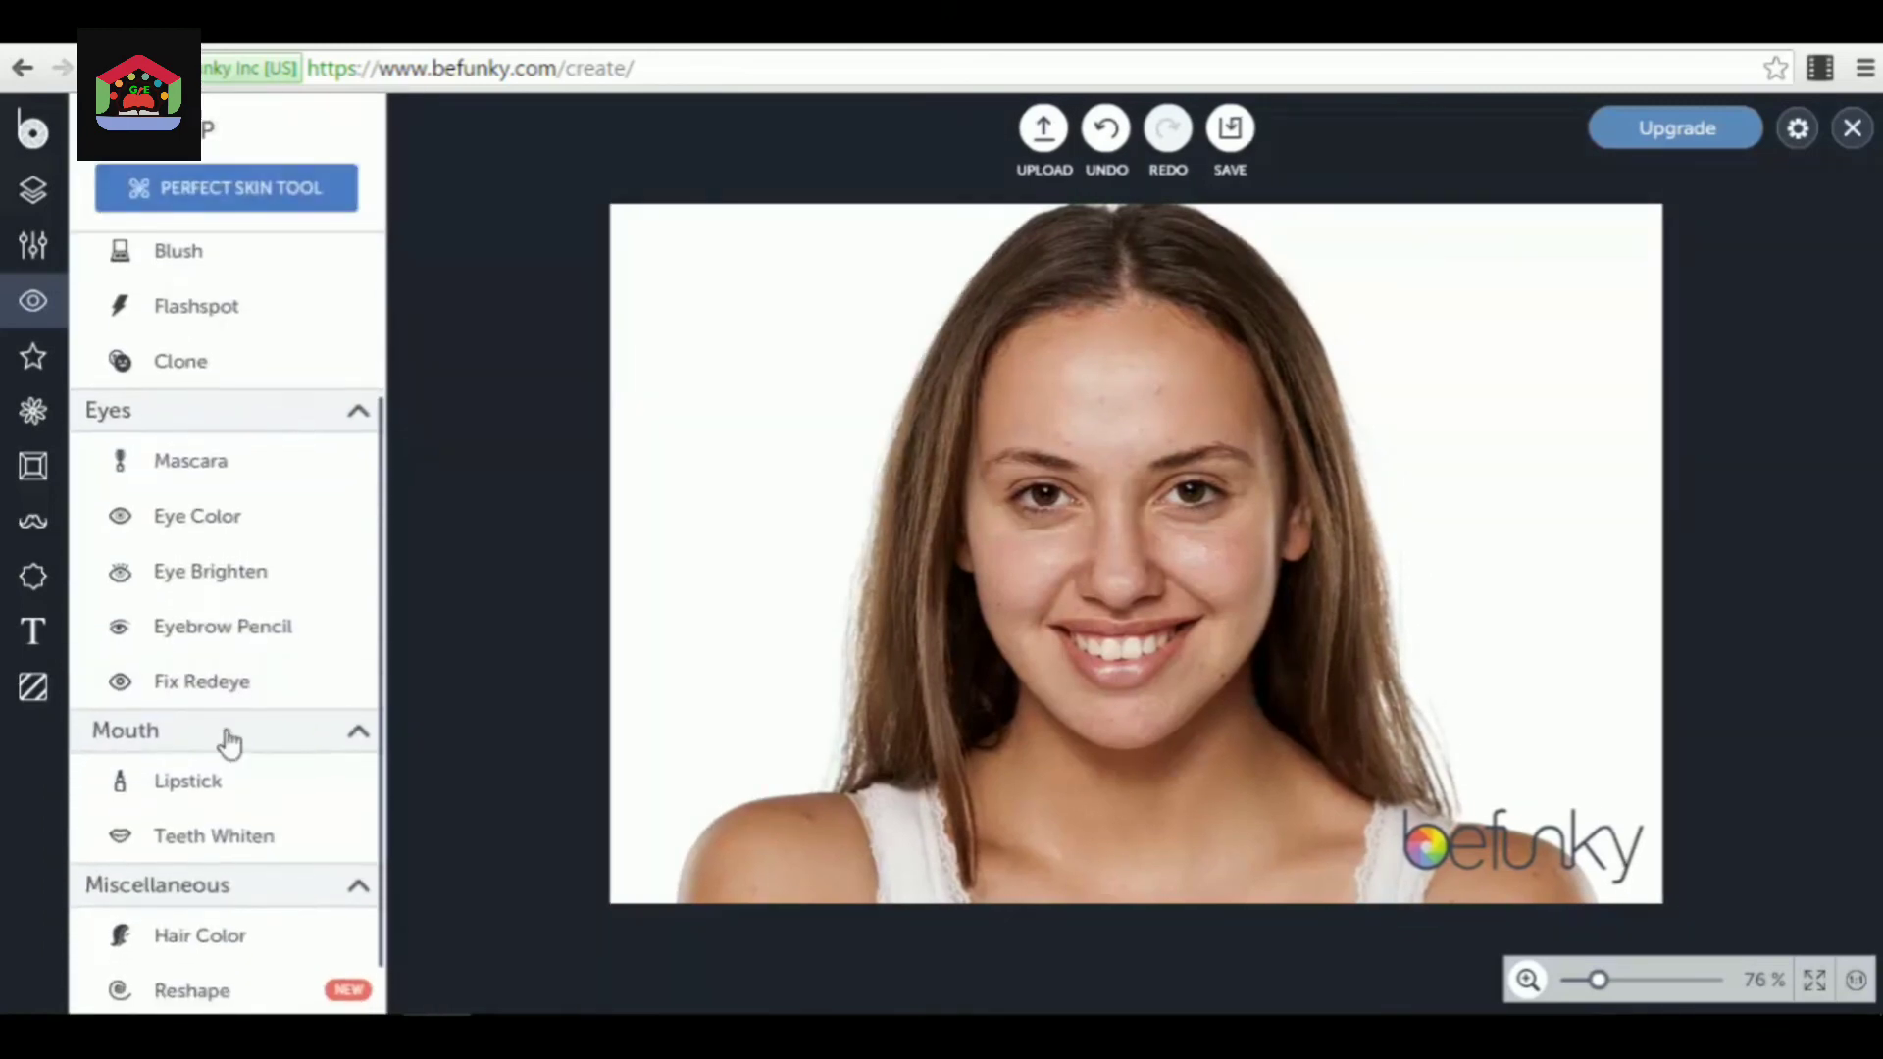
{"action": "scroll", "coordinate": [240, 323], "scroll_direction": "up", "scroll_amount": 3}
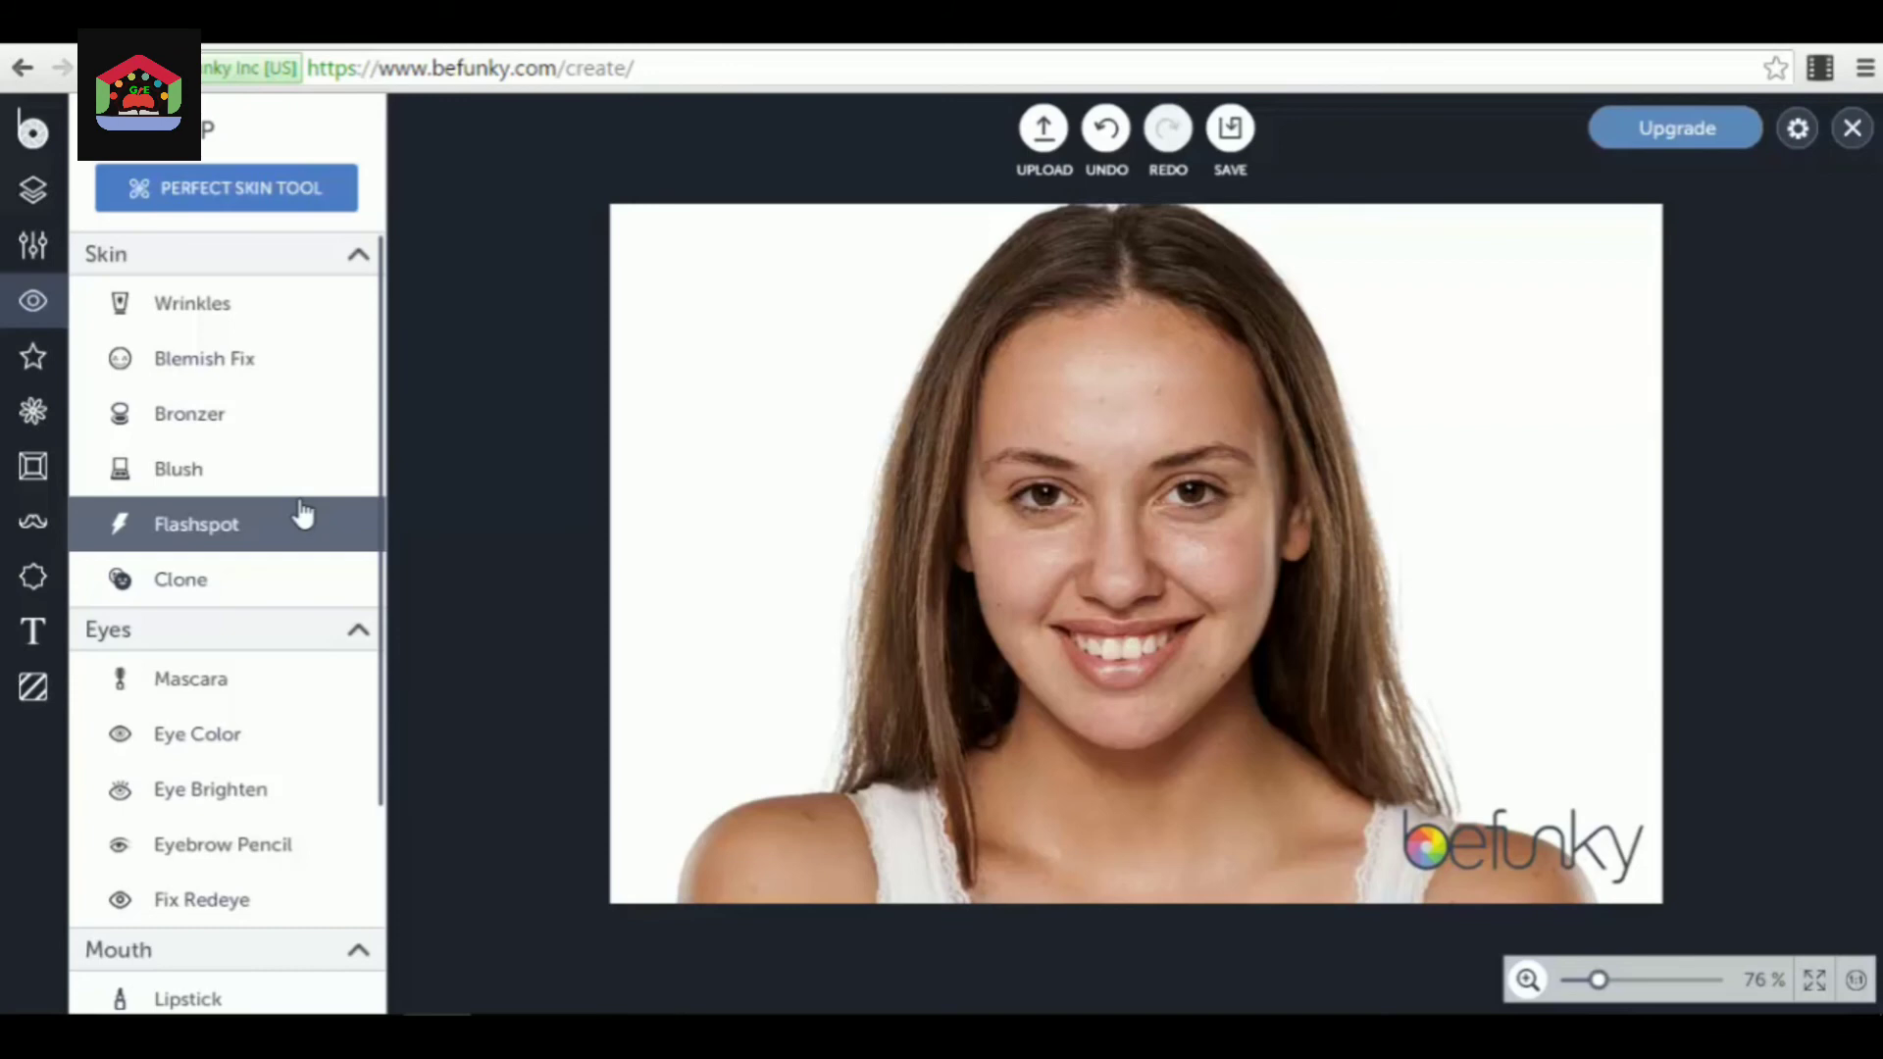
{"action": "scroll", "coordinate": [231, 546], "scroll_direction": "down", "scroll_amount": 3}
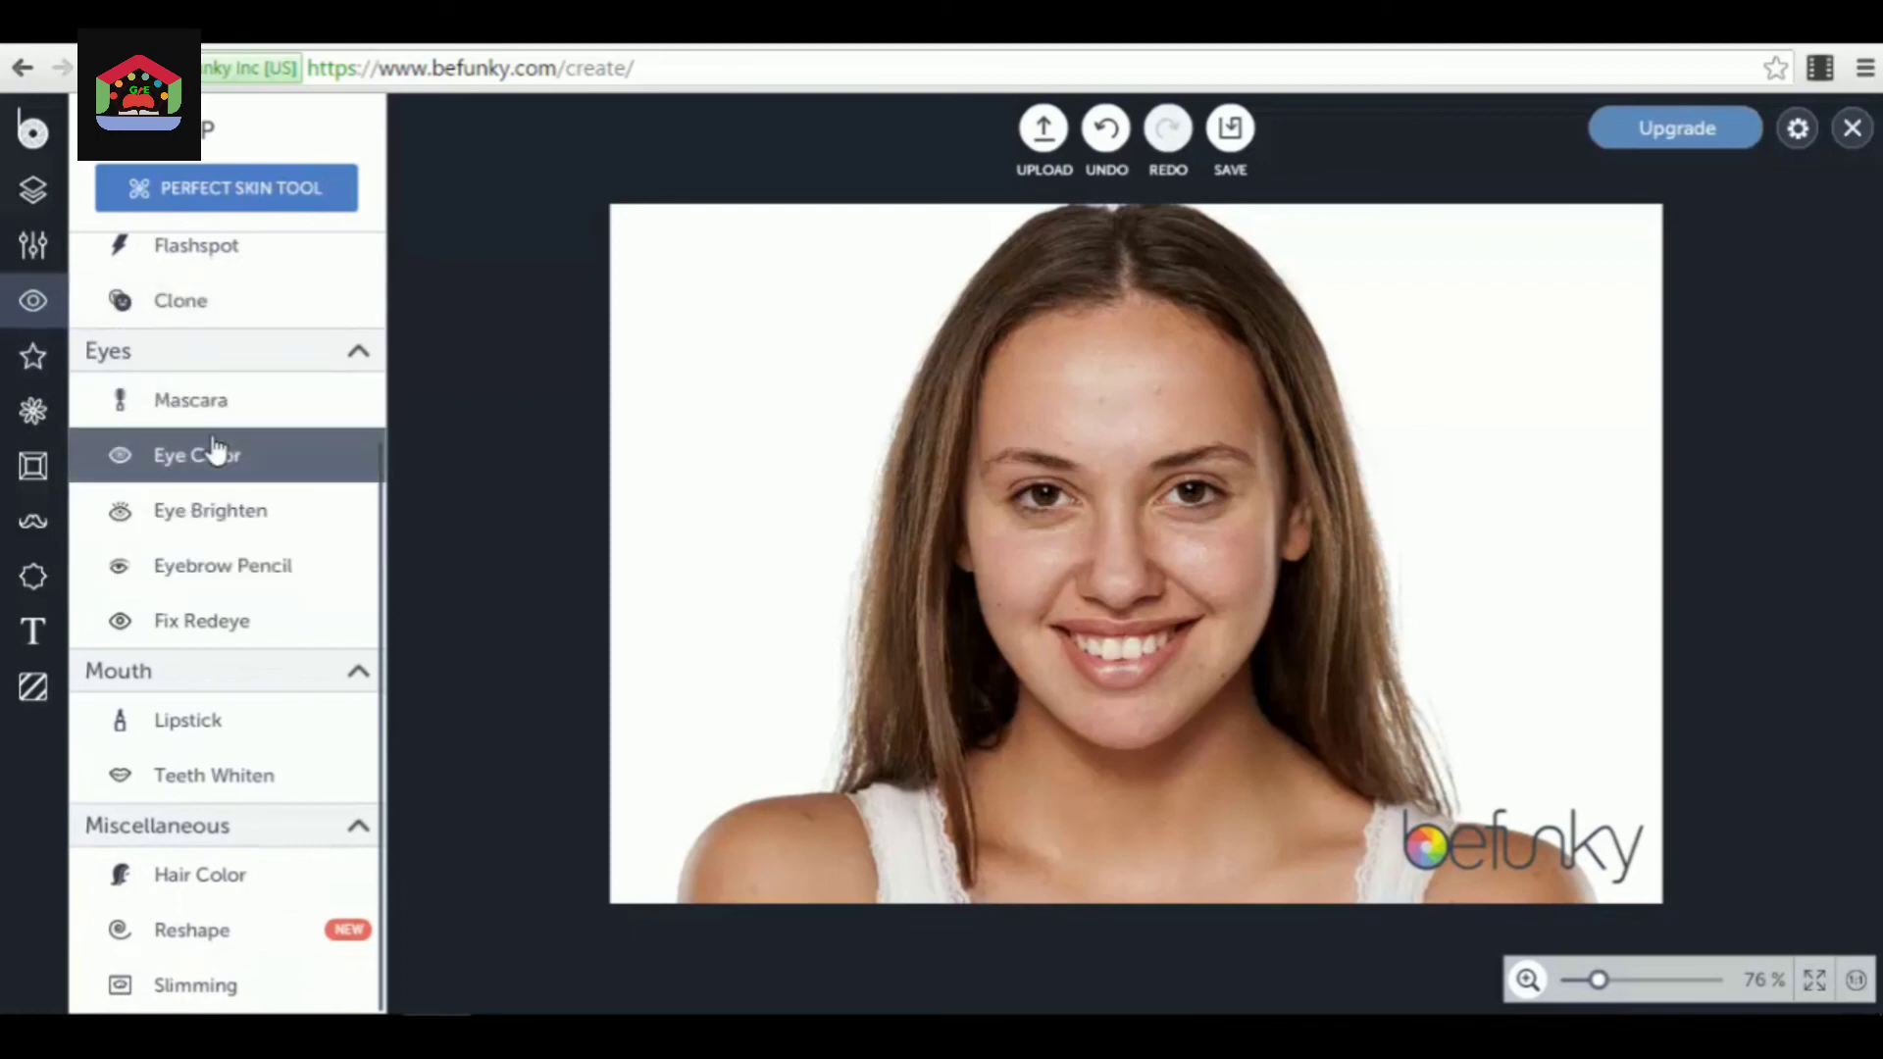
- Try the Chromatic 2 effect and a black-and-white effect from the Featured effects on the portrait, and discard them
{"action": "left_click", "coordinate": [34, 358]}
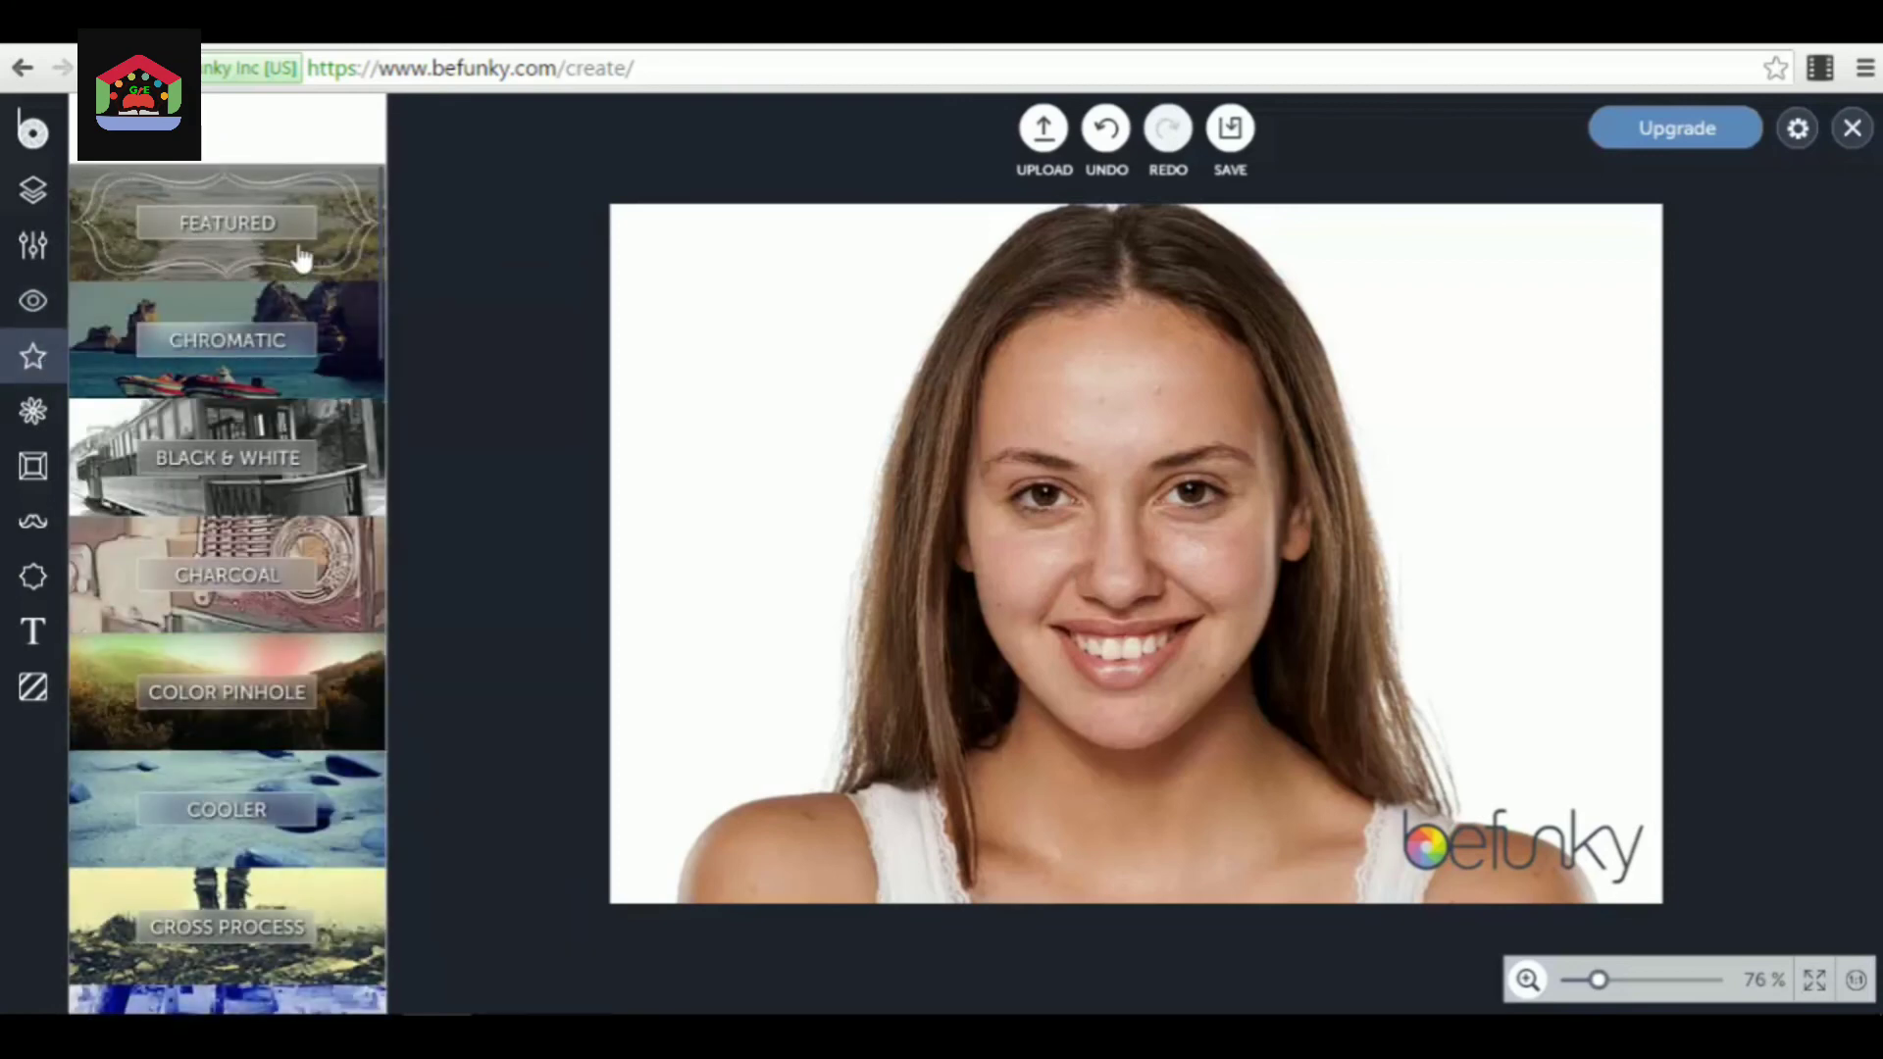
{"action": "left_click", "coordinate": [341, 248]}
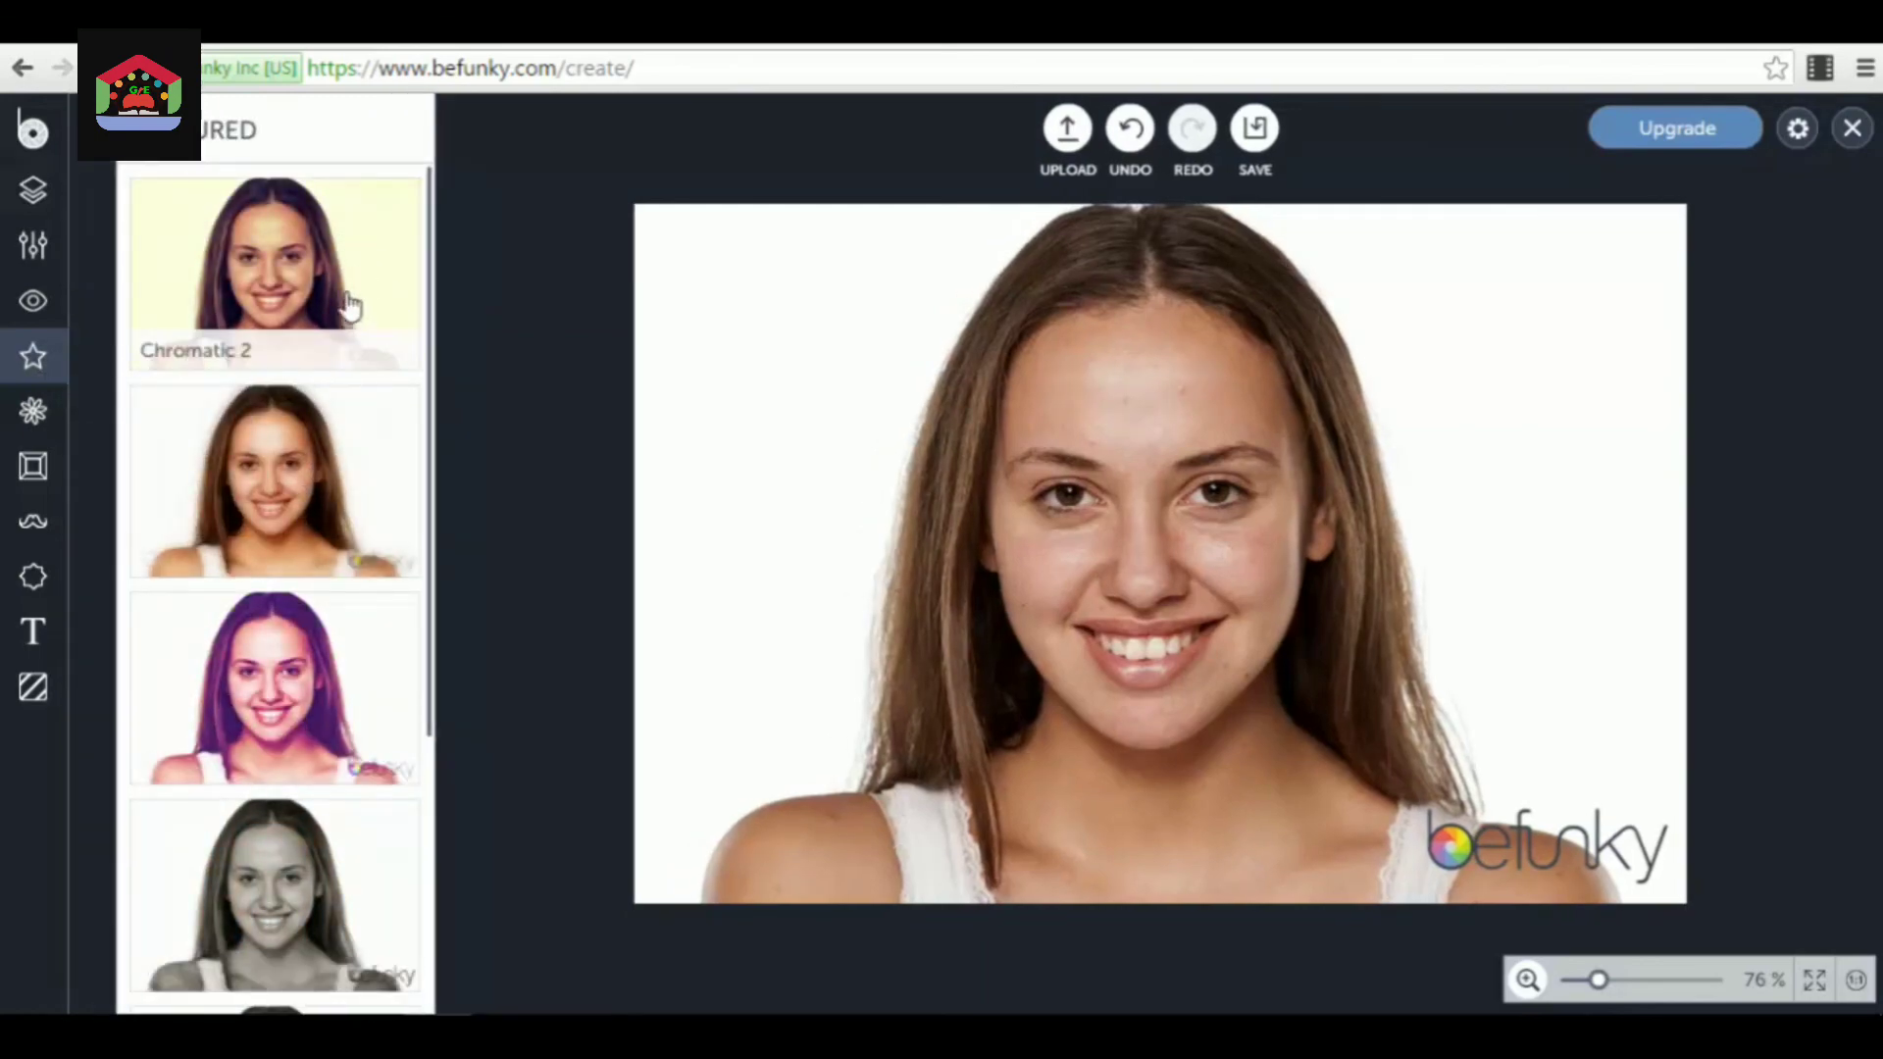
{"action": "left_click", "coordinate": [338, 263]}
{"action": "left_click", "coordinate": [339, 265]}
{"action": "scroll", "coordinate": [348, 333], "scroll_direction": "down", "scroll_amount": 5}
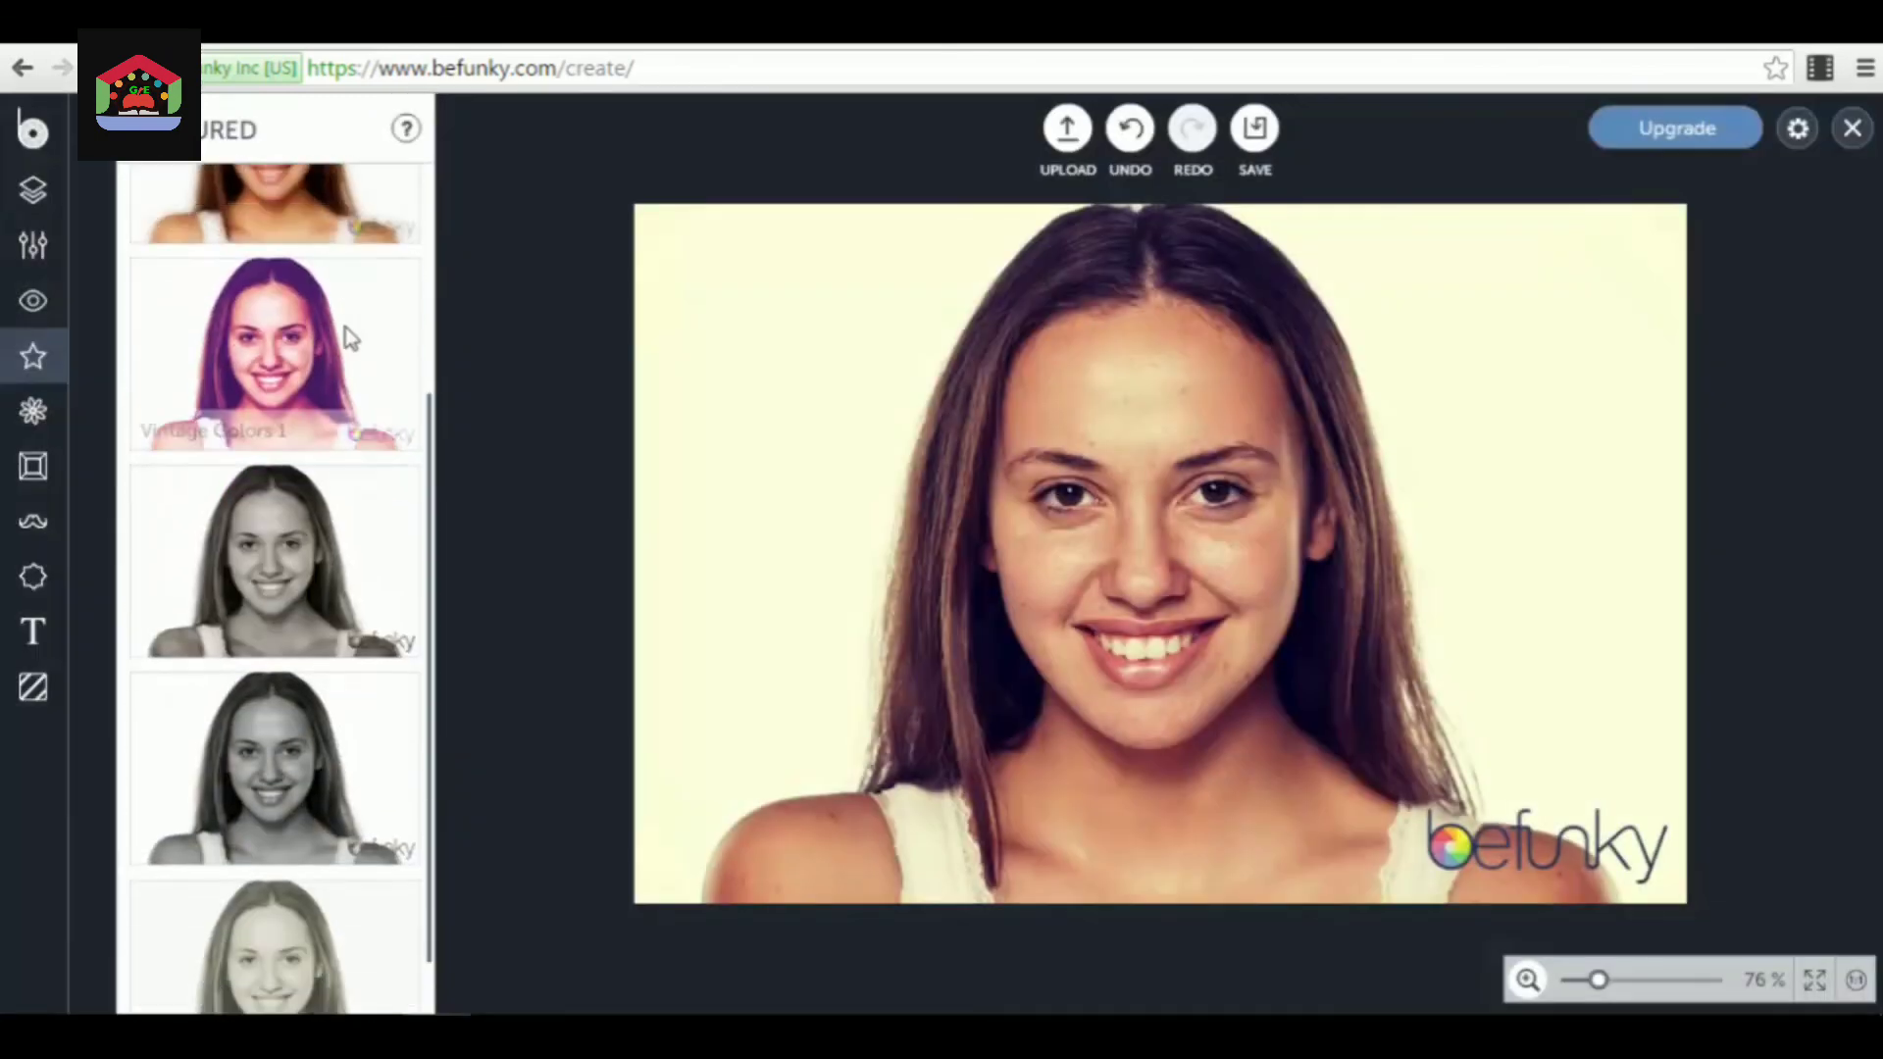
{"action": "left_click", "coordinate": [306, 476]}
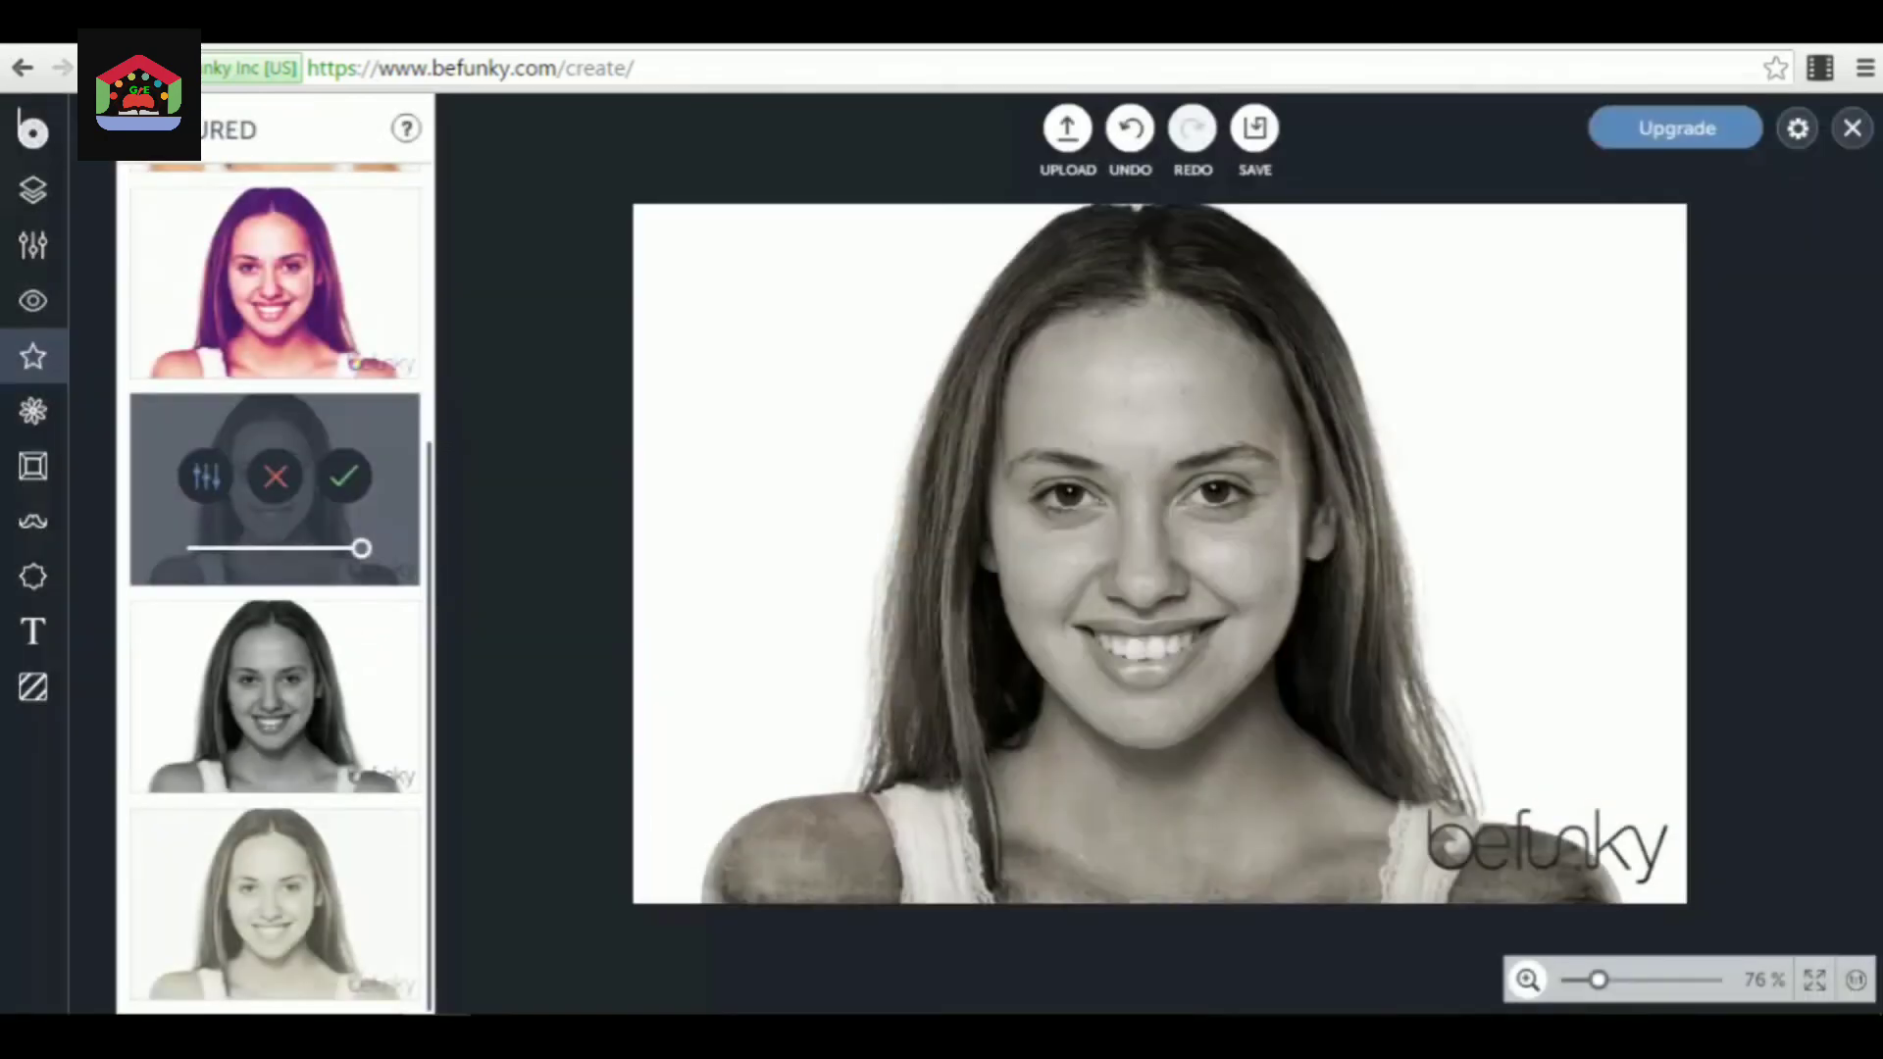
{"action": "left_click", "coordinate": [100, 132]}
{"action": "left_click", "coordinate": [235, 236]}
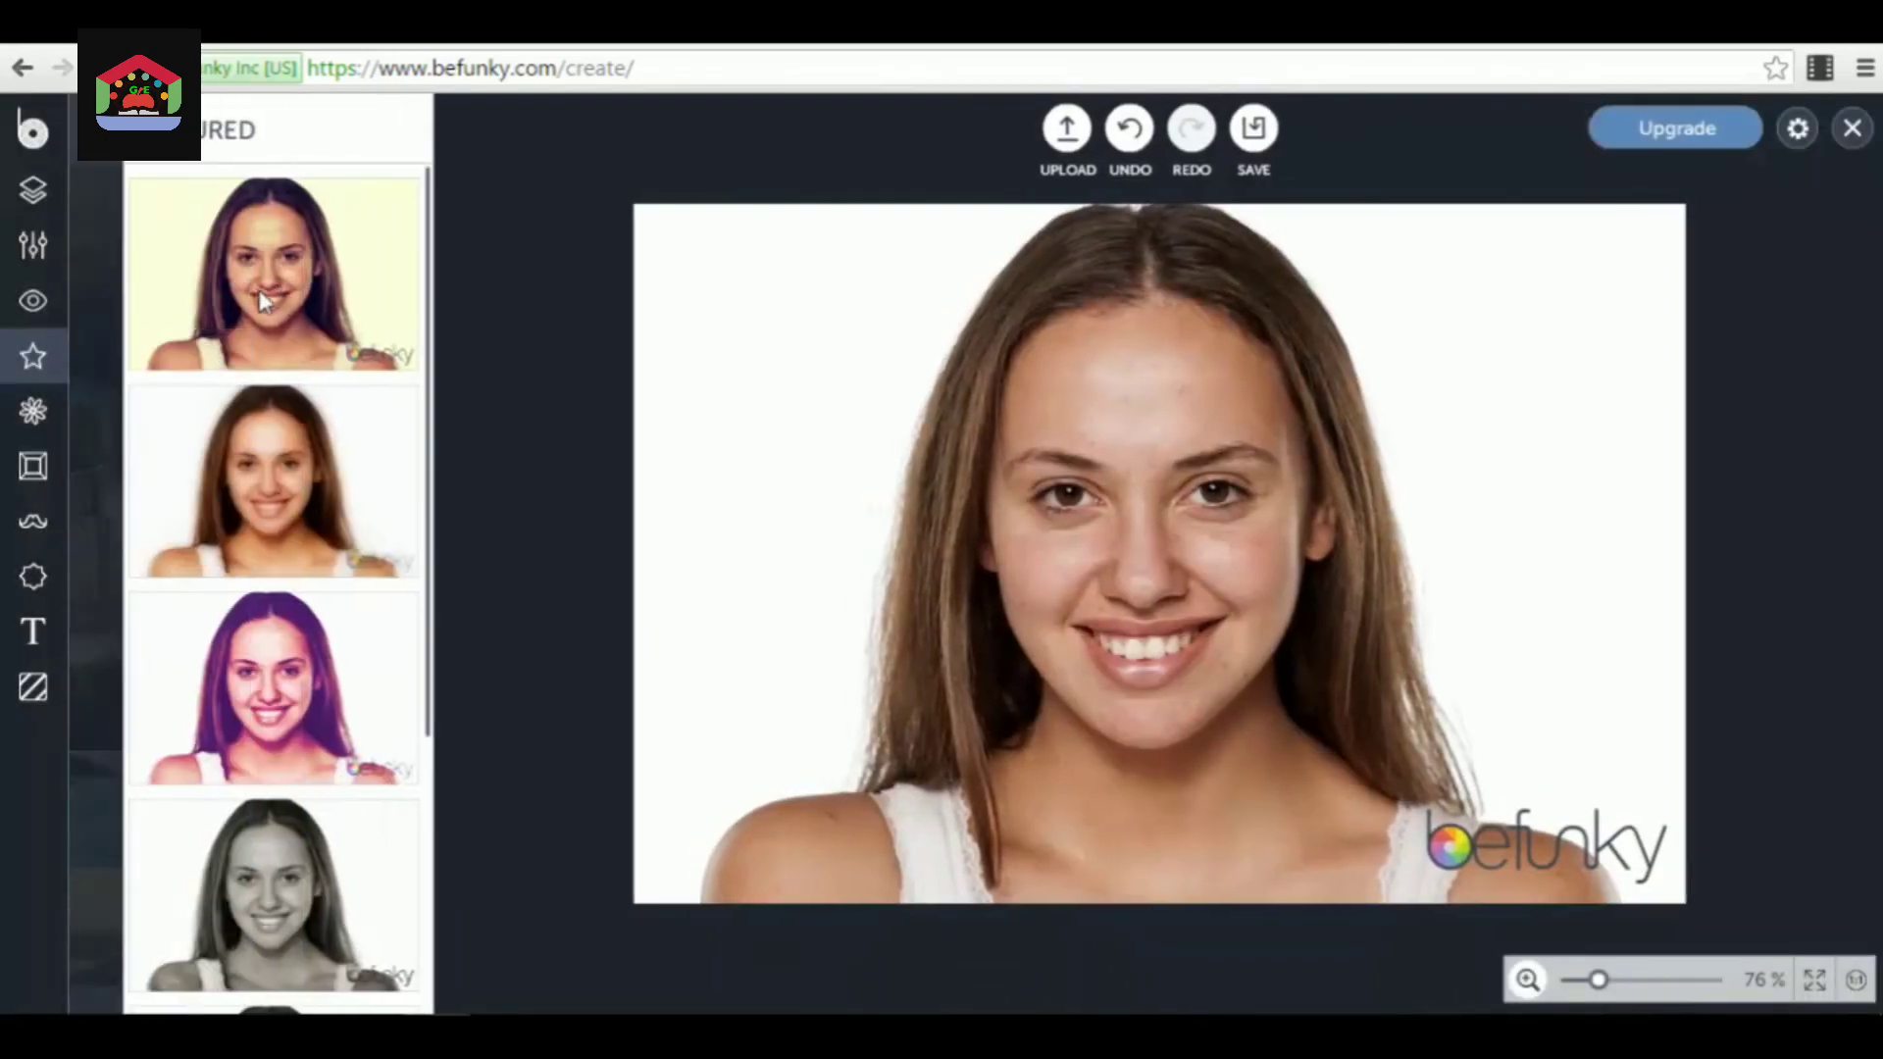
- Browse the Chromatic effect previews for the portrait through to the end of the collection
{"action": "left_click", "coordinate": [263, 329]}
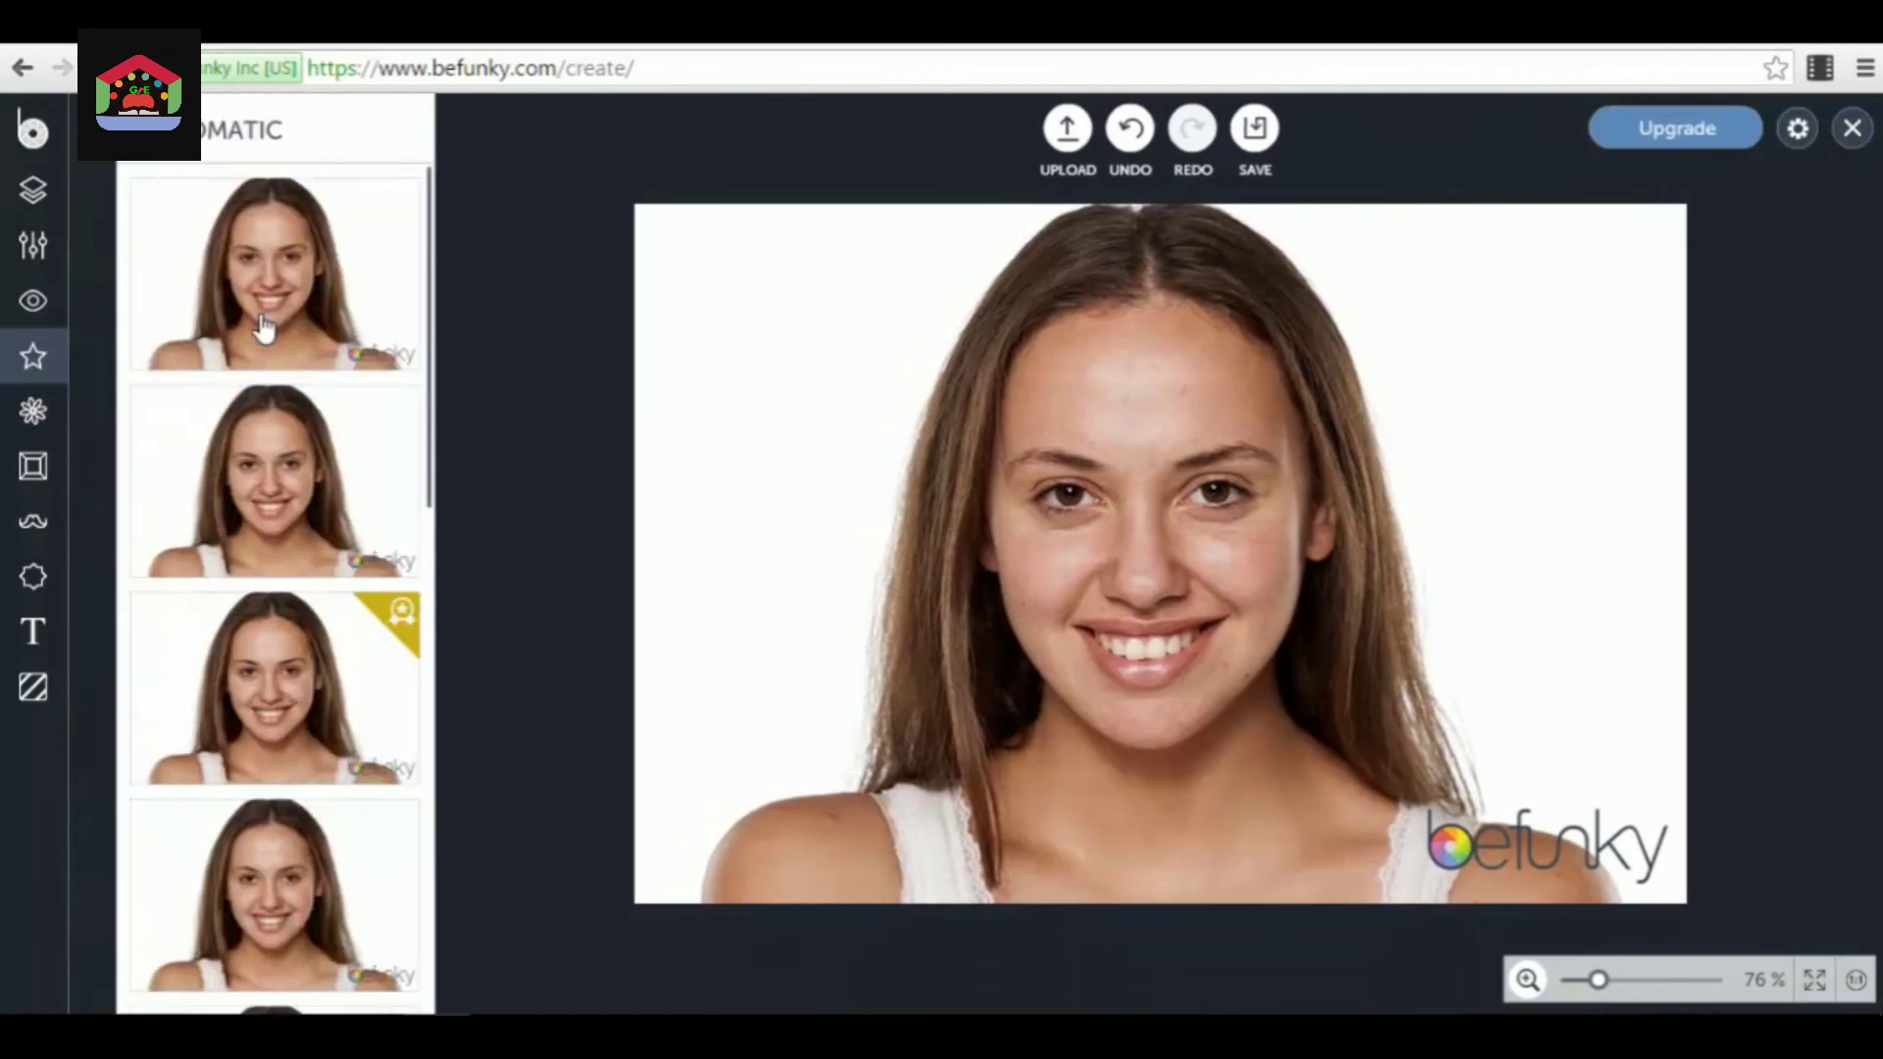
{"action": "scroll", "coordinate": [320, 555], "scroll_direction": "down", "scroll_amount": 5}
{"action": "scroll", "coordinate": [358, 608], "scroll_direction": "down", "scroll_amount": 4}
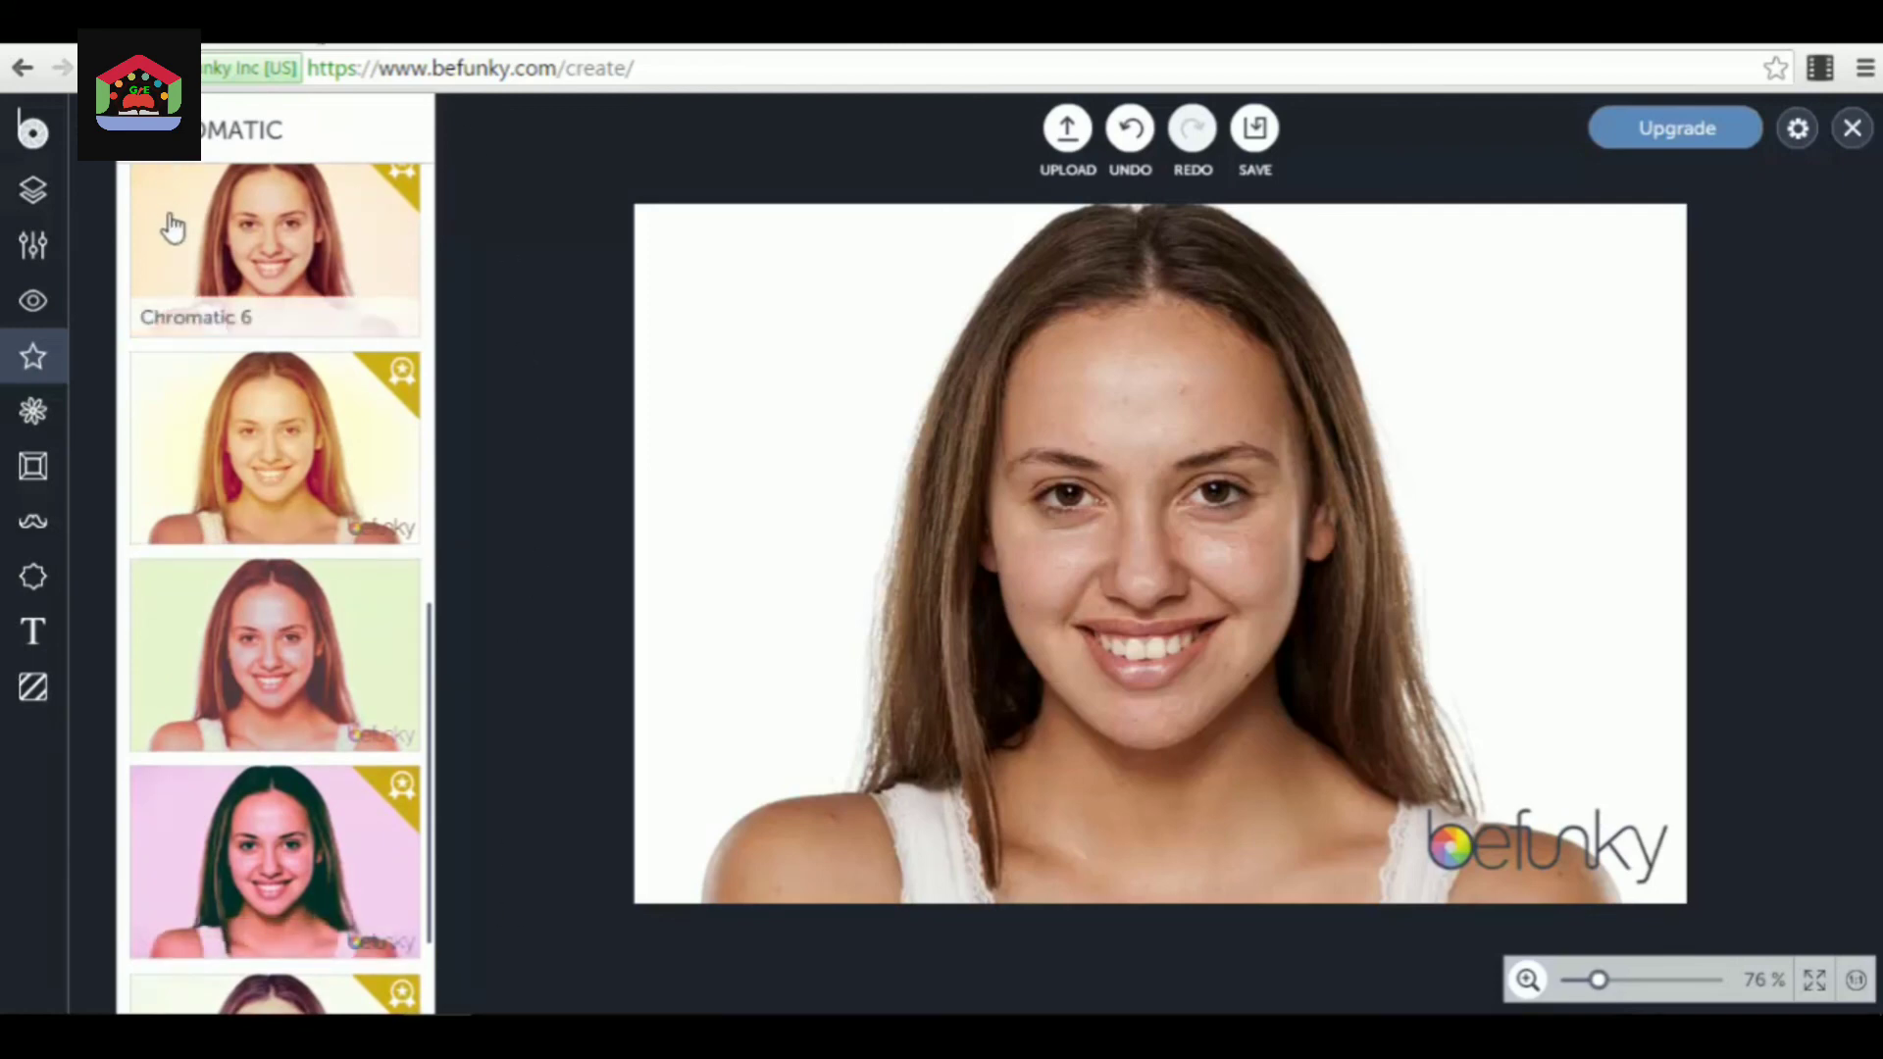
{"action": "scroll", "coordinate": [186, 255], "scroll_direction": "down", "scroll_amount": 2}
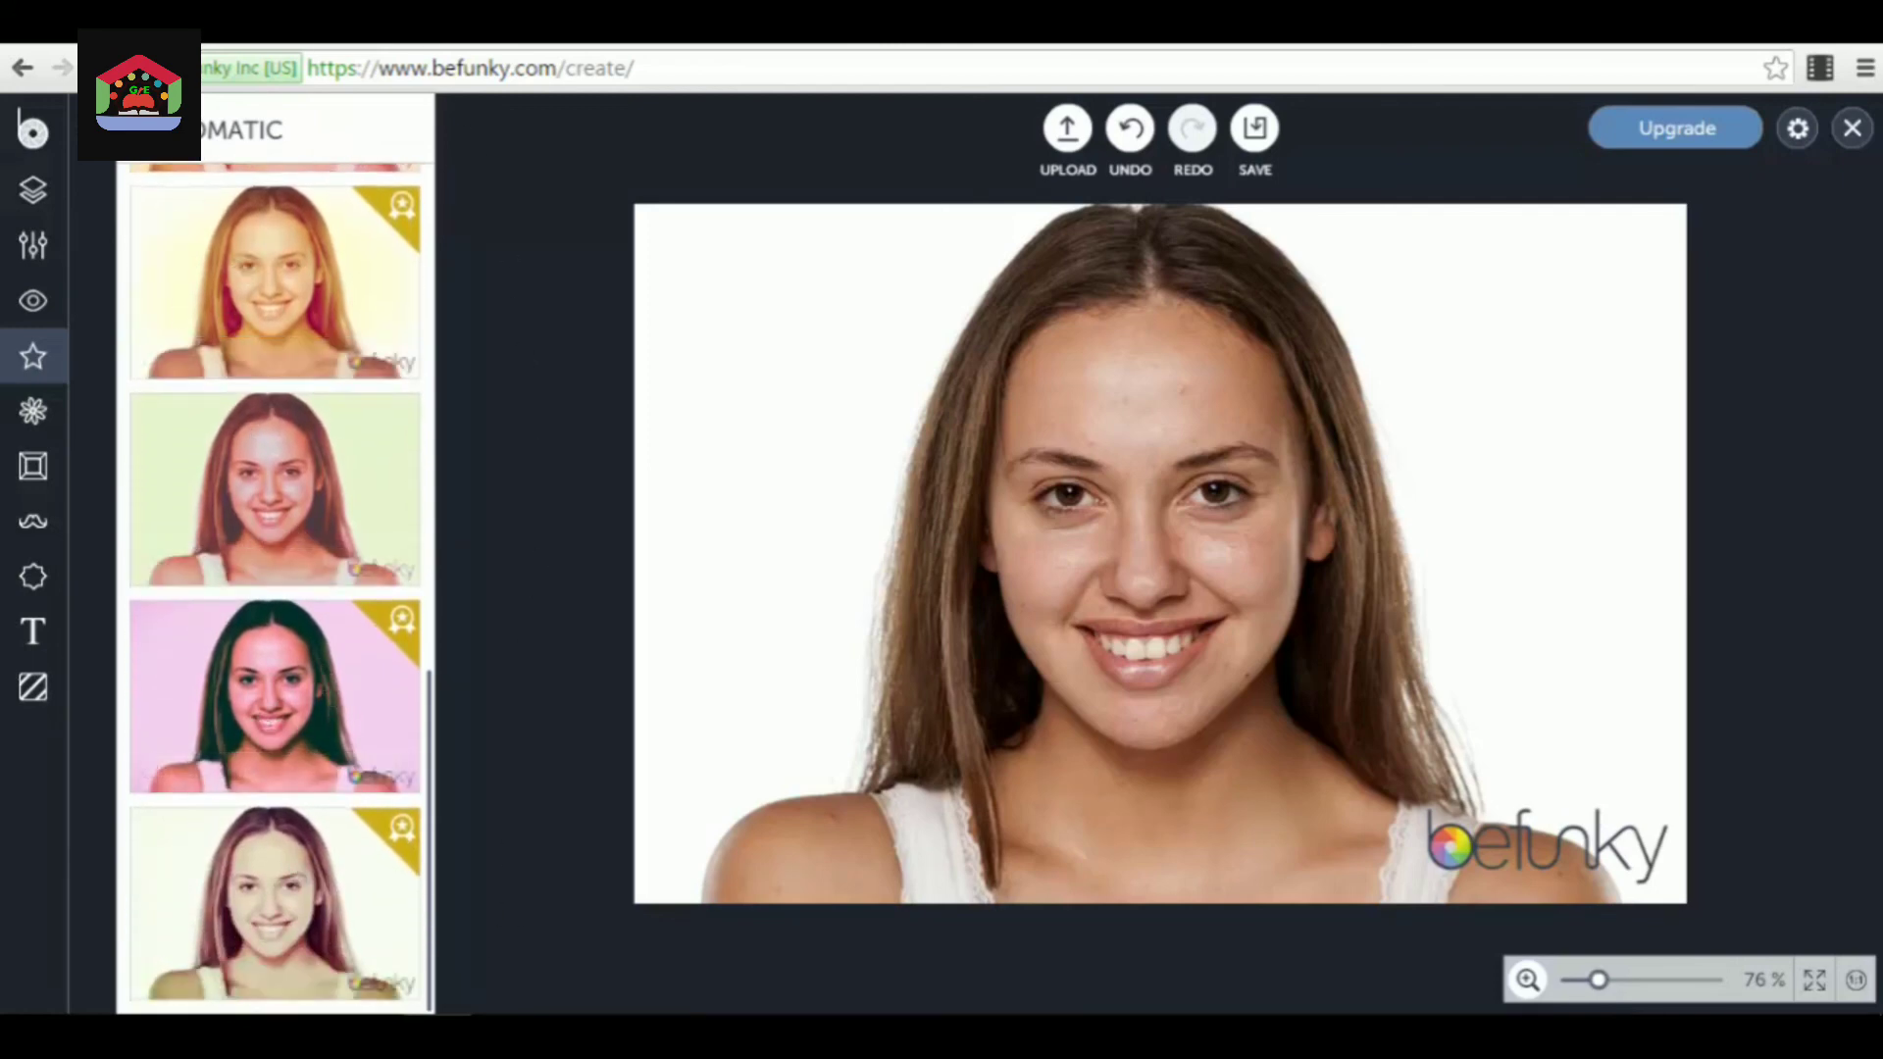
- Browse the effect categories and view the Grunge effect previews for the portrait
{"action": "left_click", "coordinate": [100, 140]}
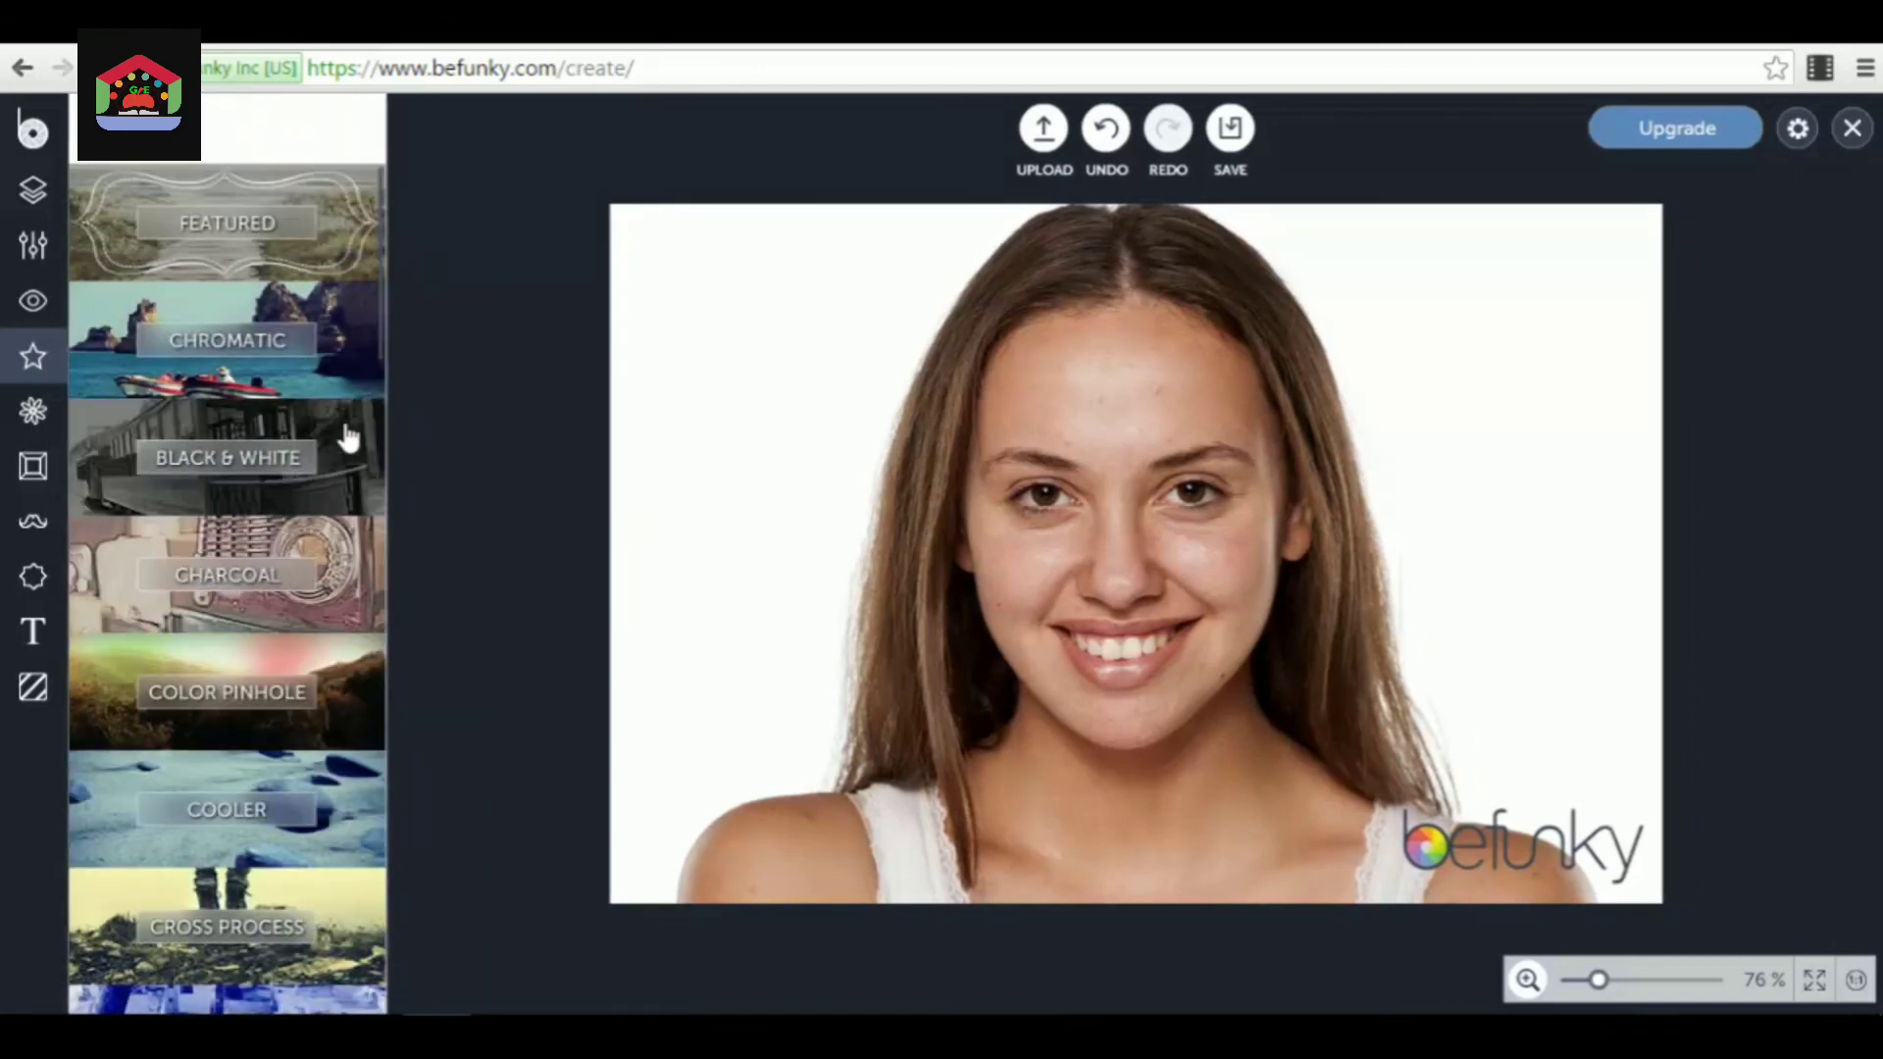
{"action": "left_click", "coordinate": [343, 436]}
{"action": "left_click", "coordinate": [99, 132]}
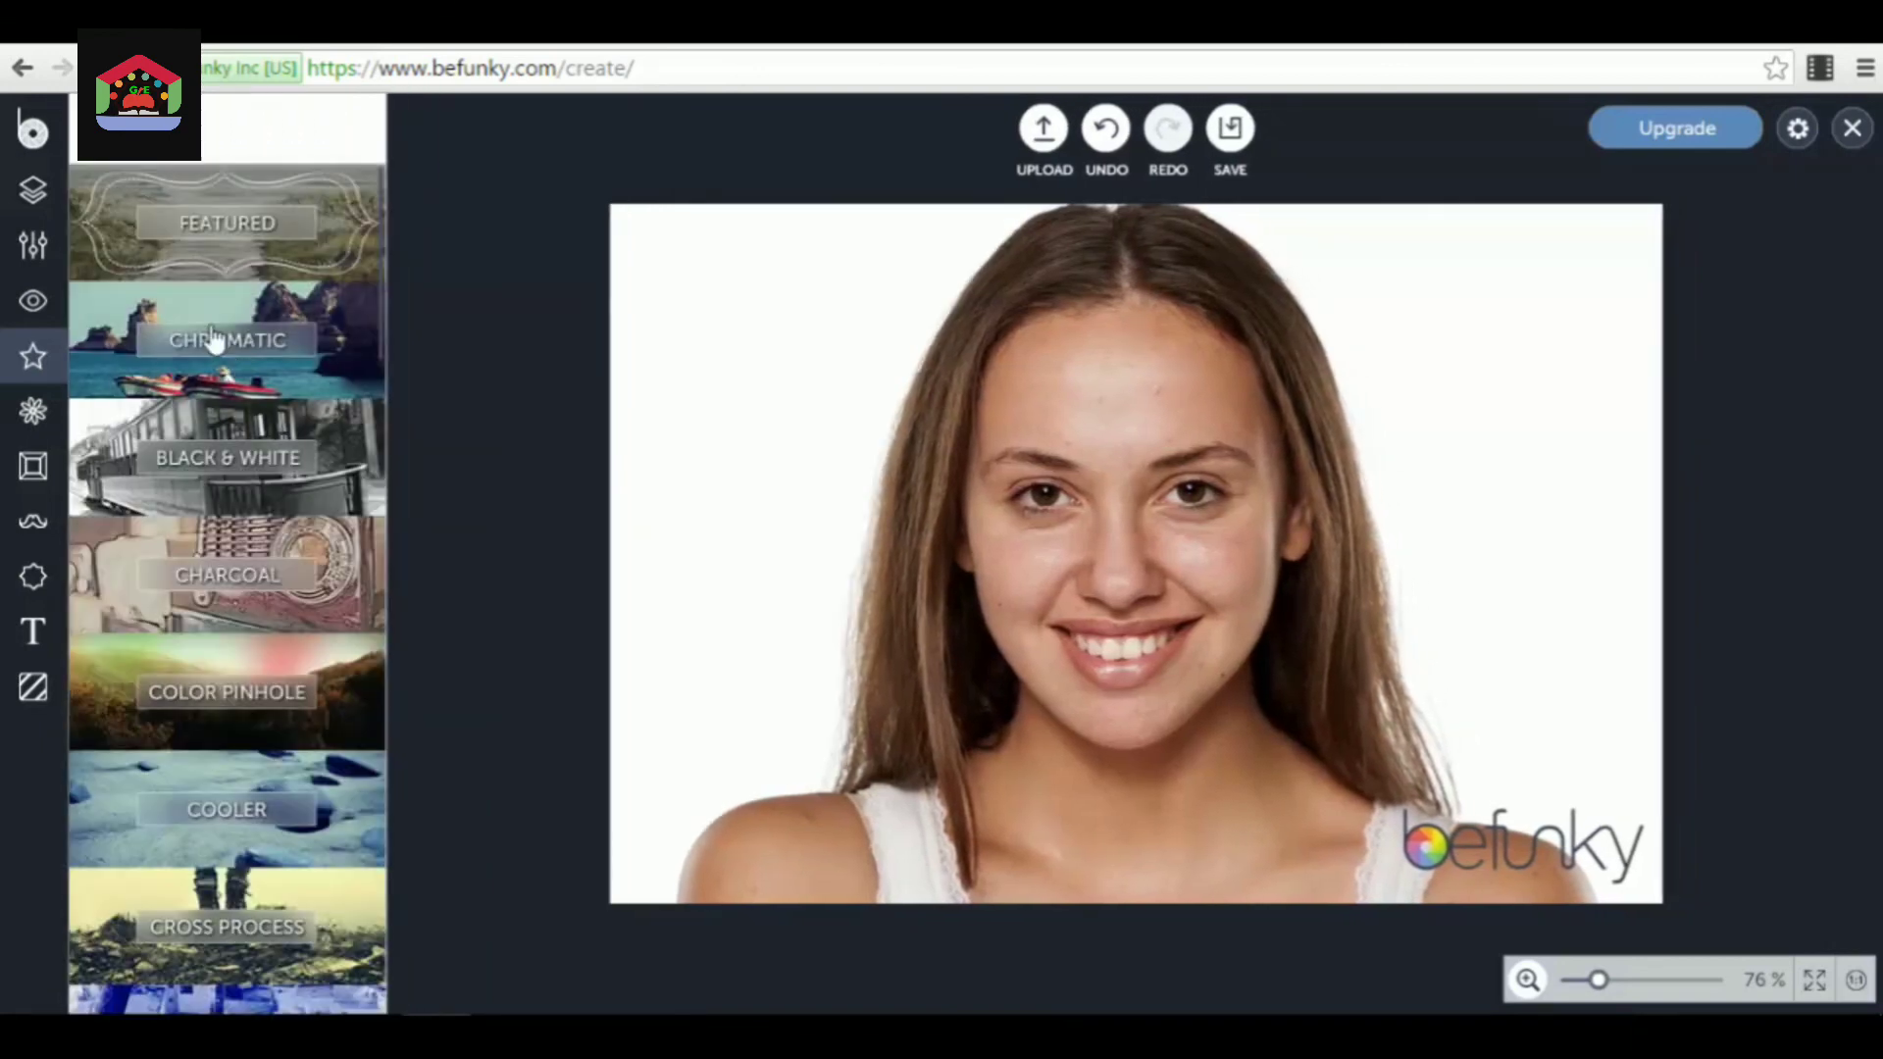
{"action": "scroll", "coordinate": [314, 576], "scroll_direction": "down", "scroll_amount": 3}
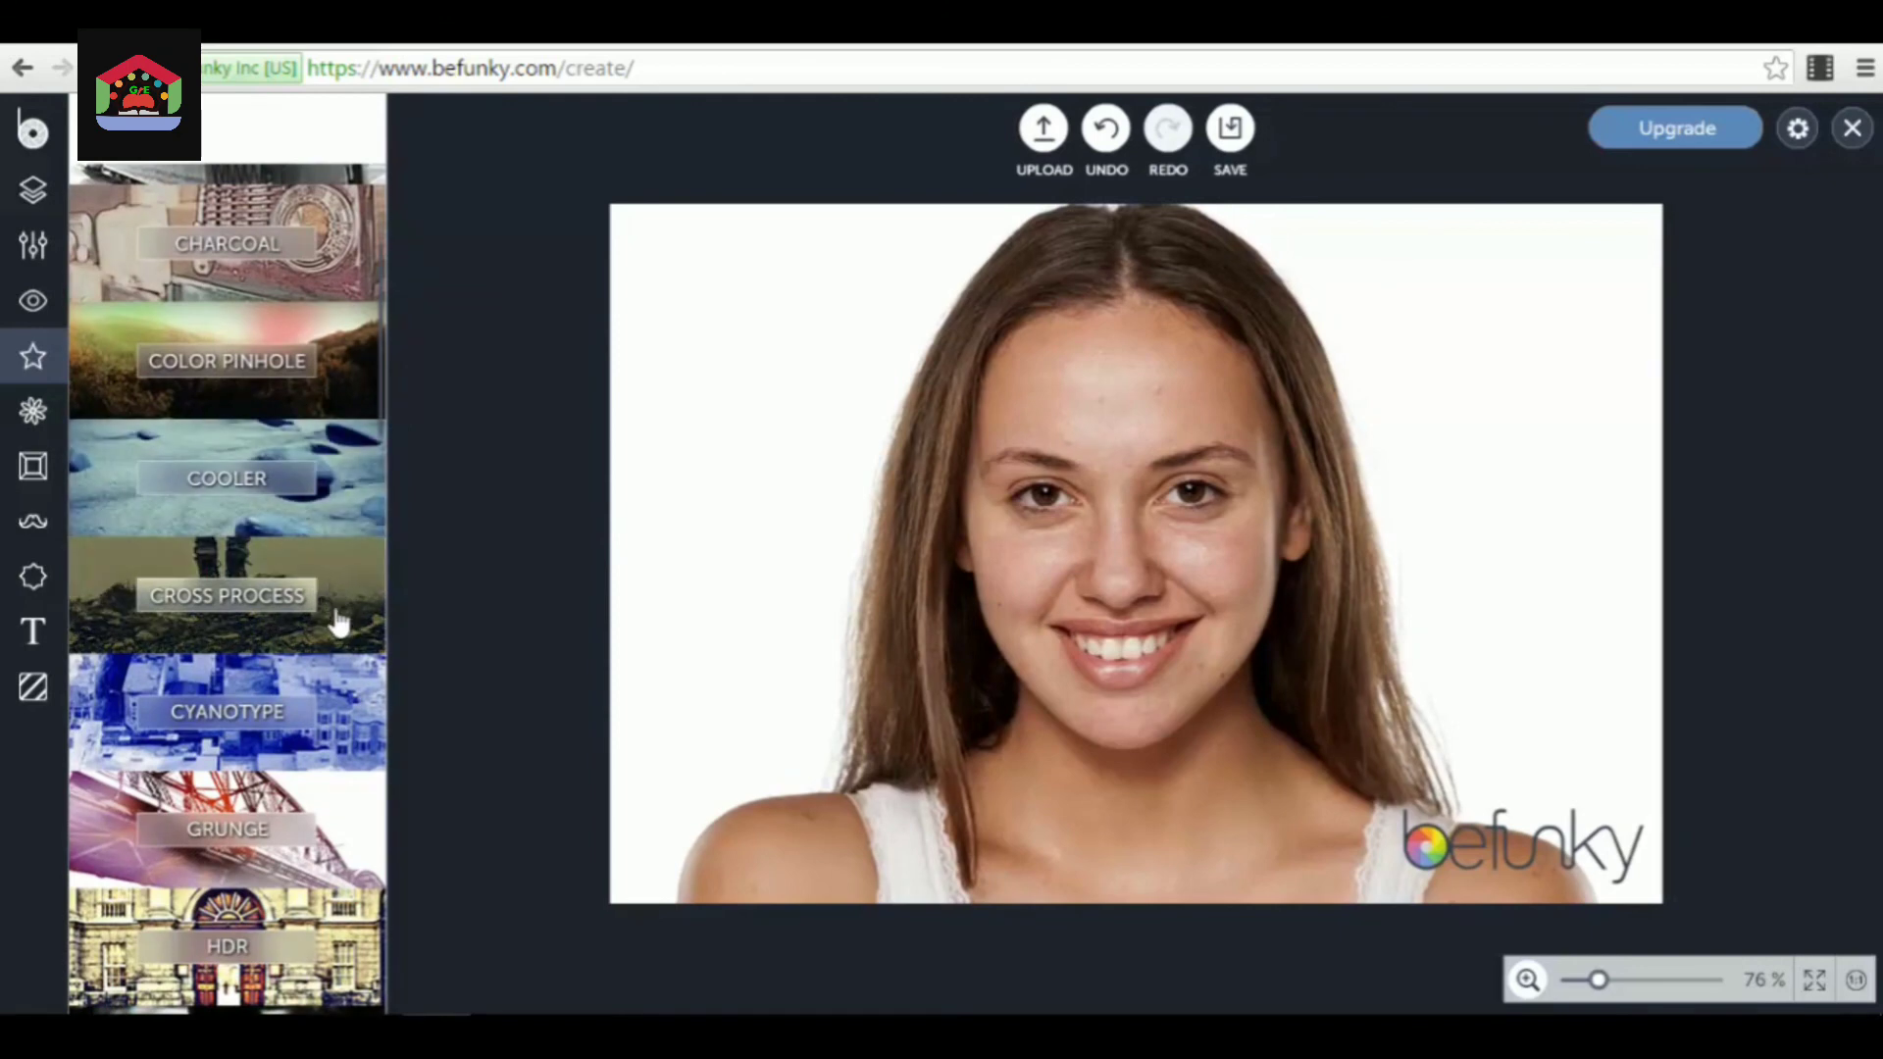
{"action": "scroll", "coordinate": [335, 662], "scroll_direction": "down", "scroll_amount": 2}
{"action": "left_click", "coordinate": [324, 631]}
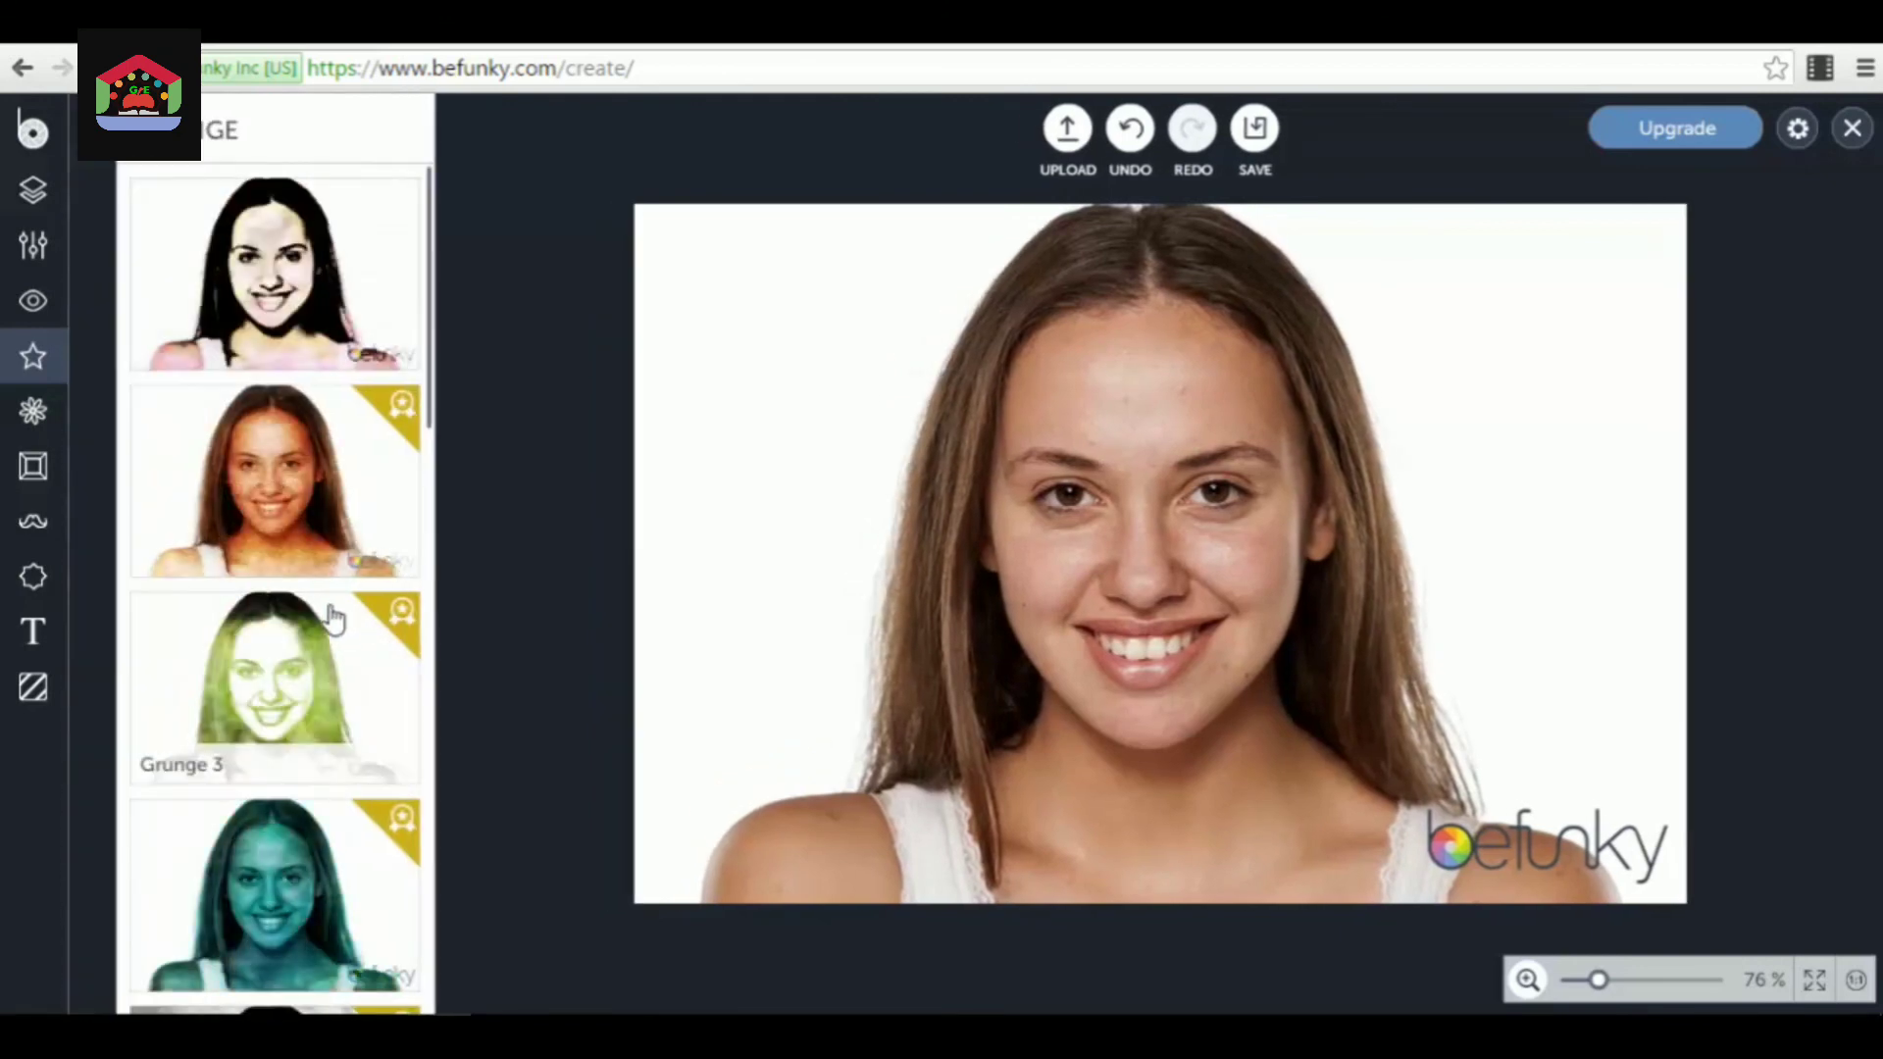
{"action": "left_click", "coordinate": [102, 135]}
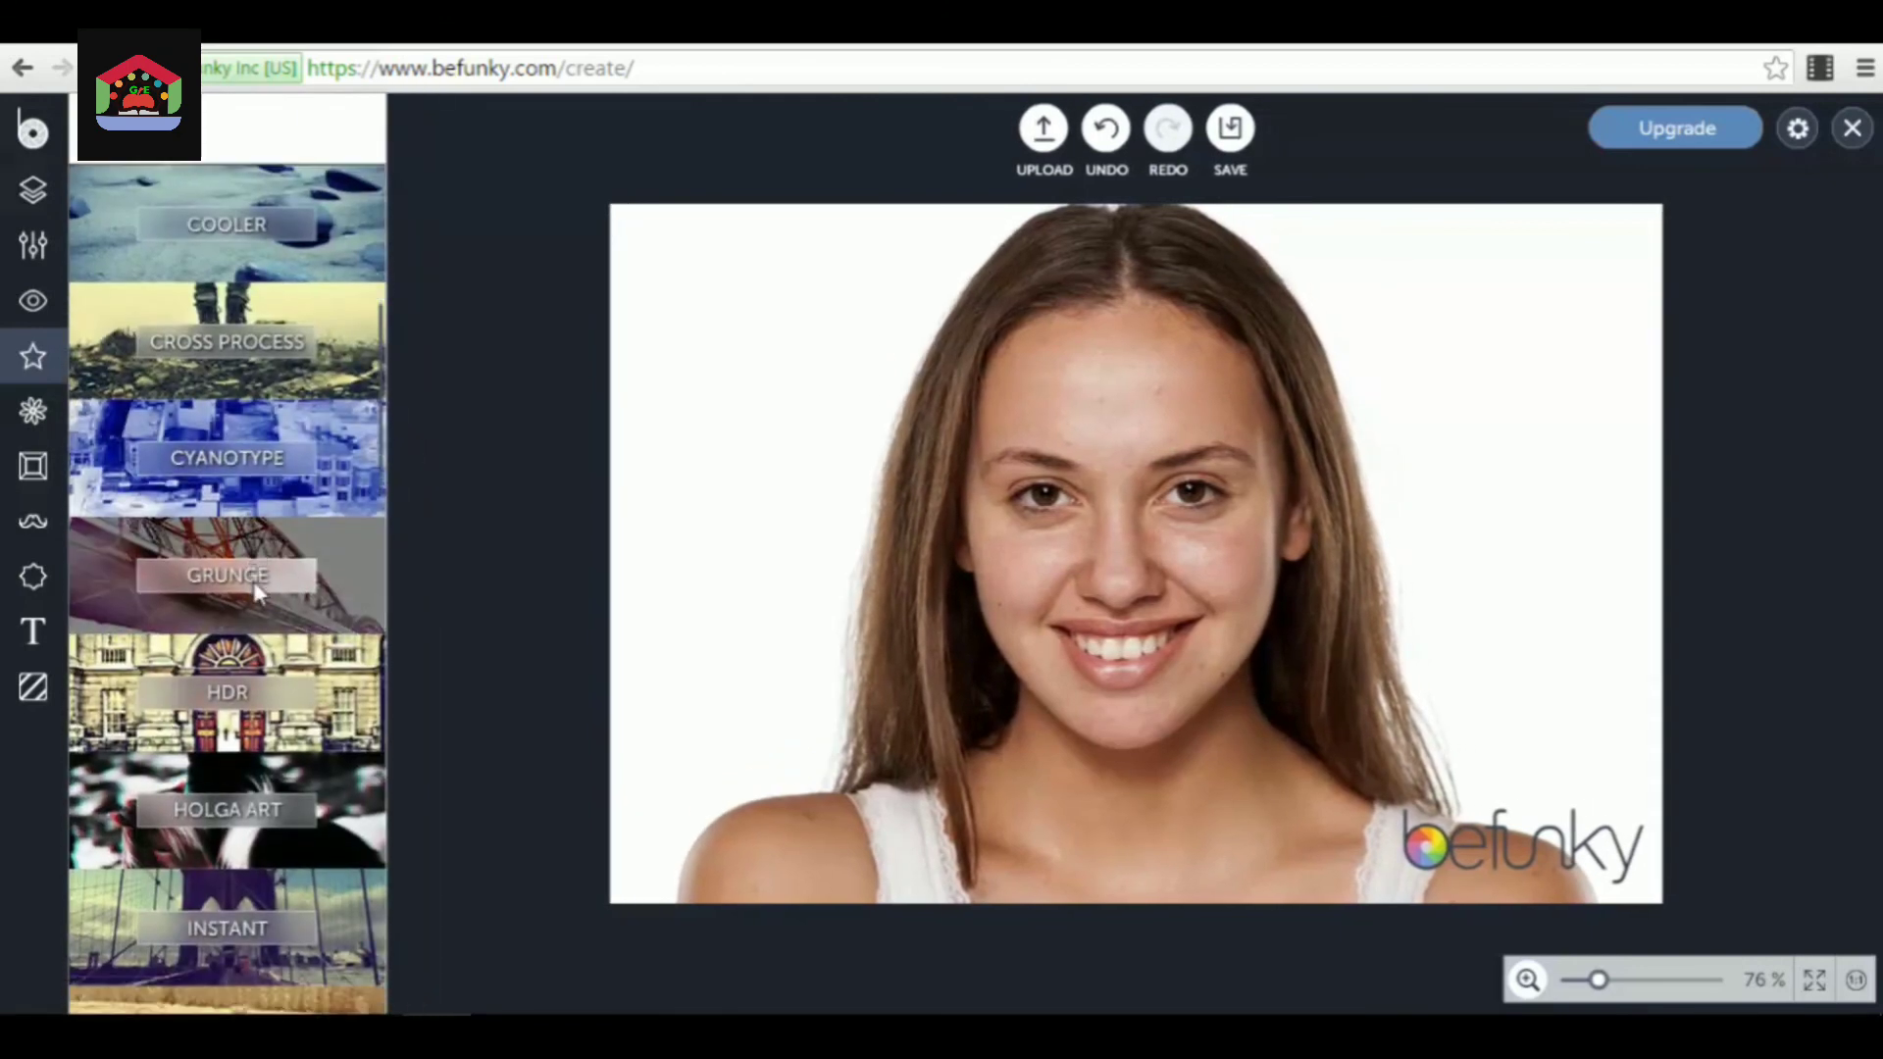
- View the Holga Art effect previews through to the end of the collection
{"action": "scroll", "coordinate": [343, 573], "scroll_direction": "down", "scroll_amount": 3}
{"action": "left_click", "coordinate": [349, 569]}
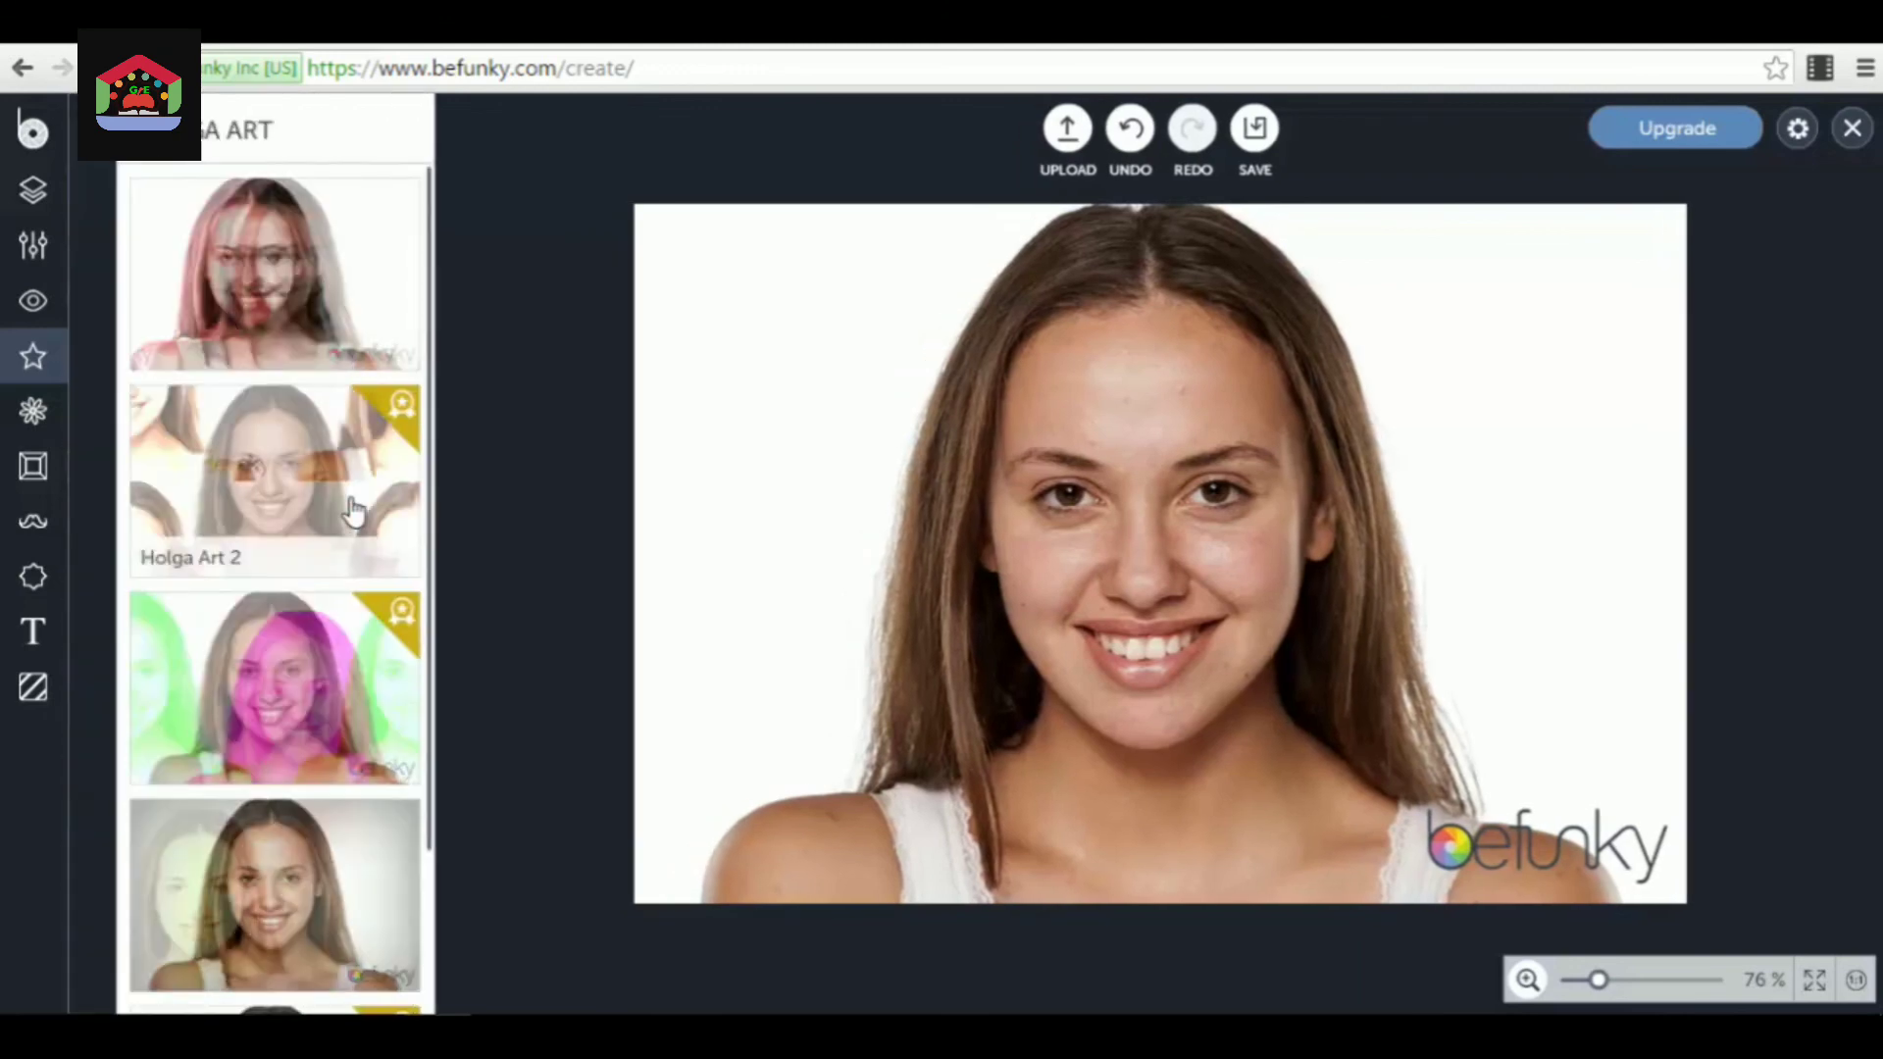
{"action": "scroll", "coordinate": [196, 370], "scroll_direction": "down", "scroll_amount": 2}
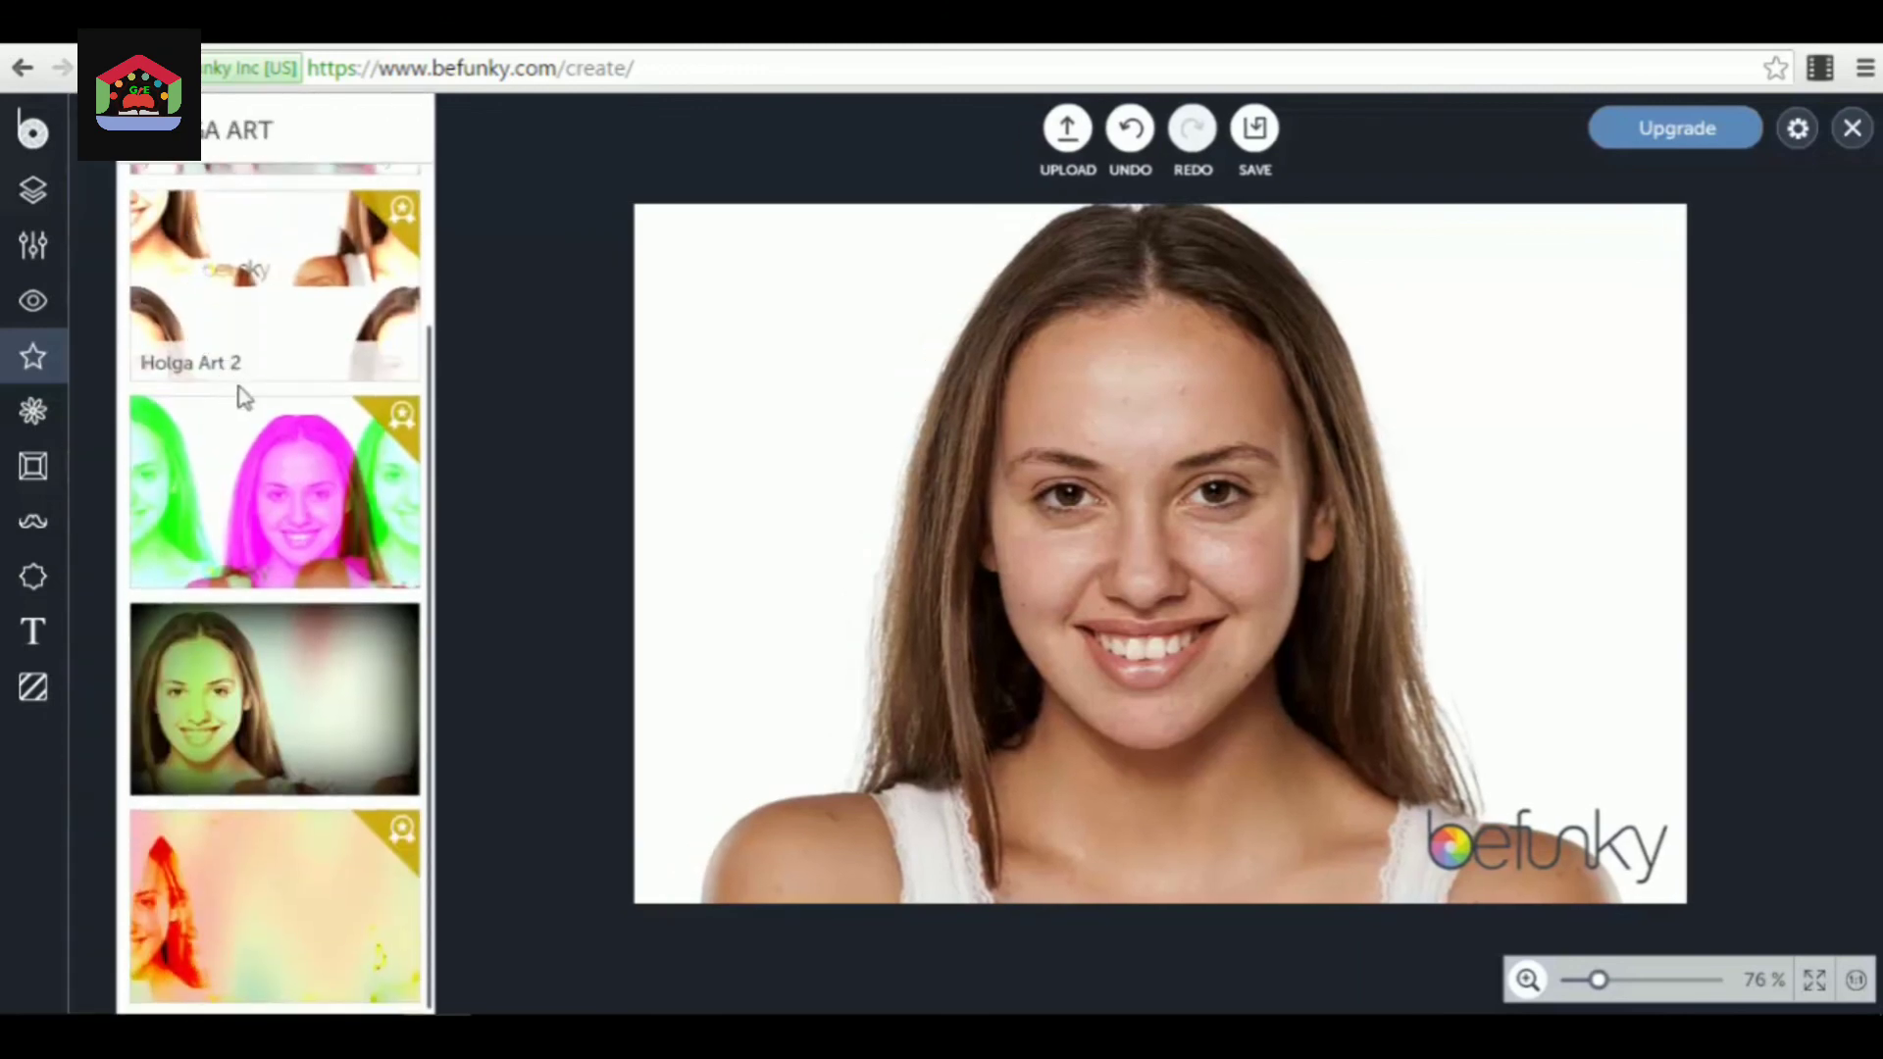
{"action": "left_click", "coordinate": [100, 142]}
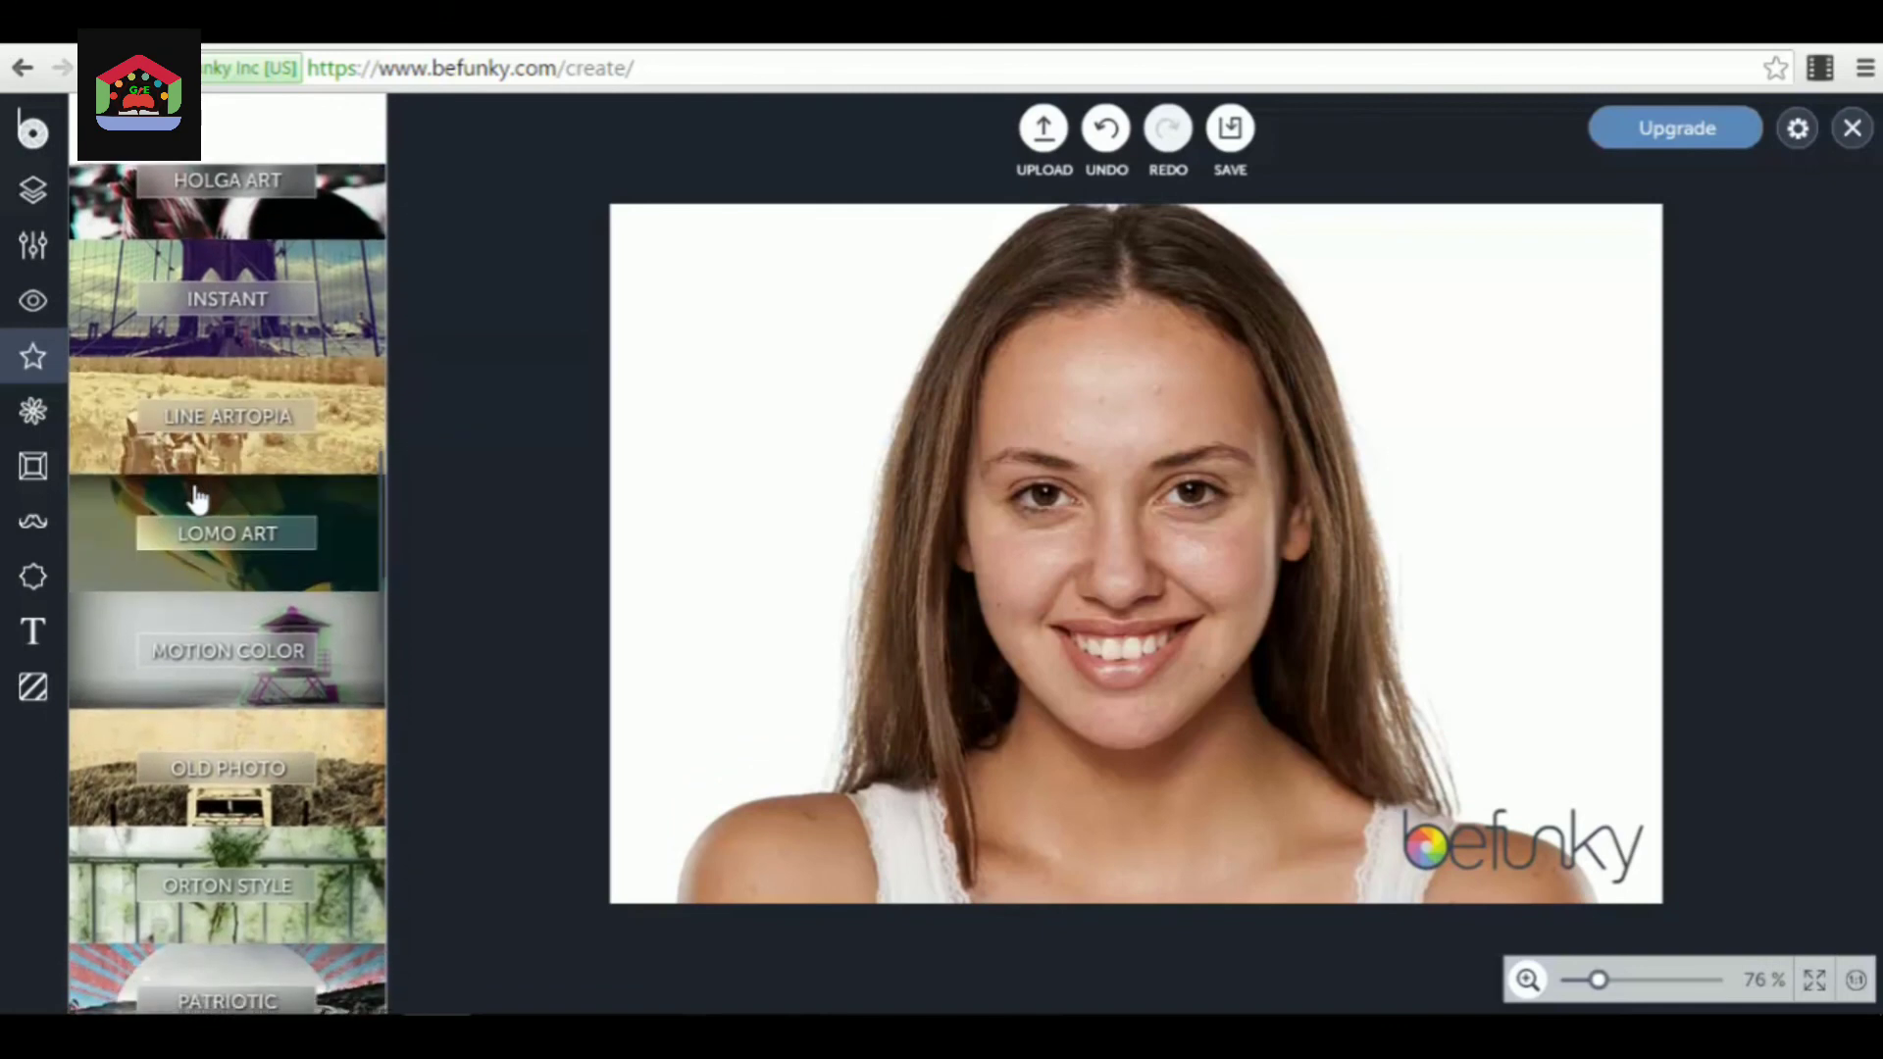
- Look over the artistic filter categories, and try the first Grunge frame on the portrait and discard it
{"action": "left_click", "coordinate": [33, 411]}
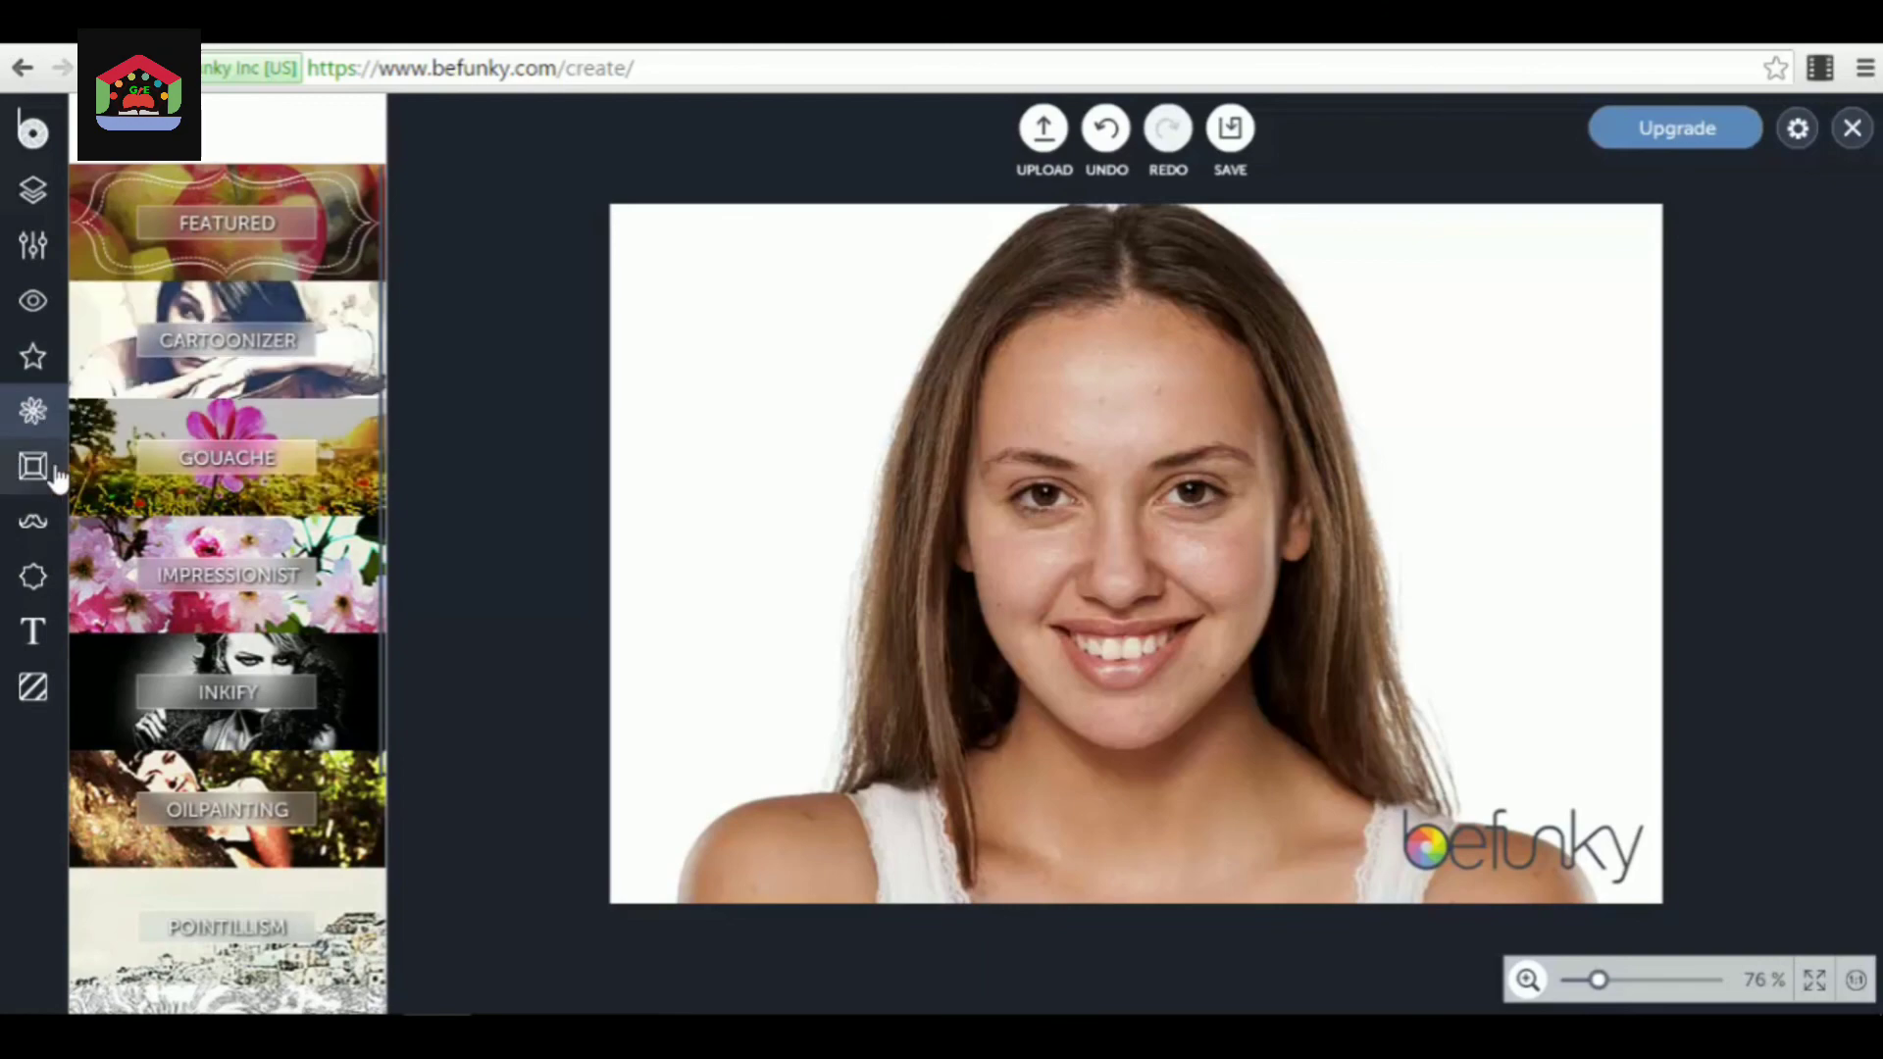
{"action": "left_click", "coordinate": [47, 476]}
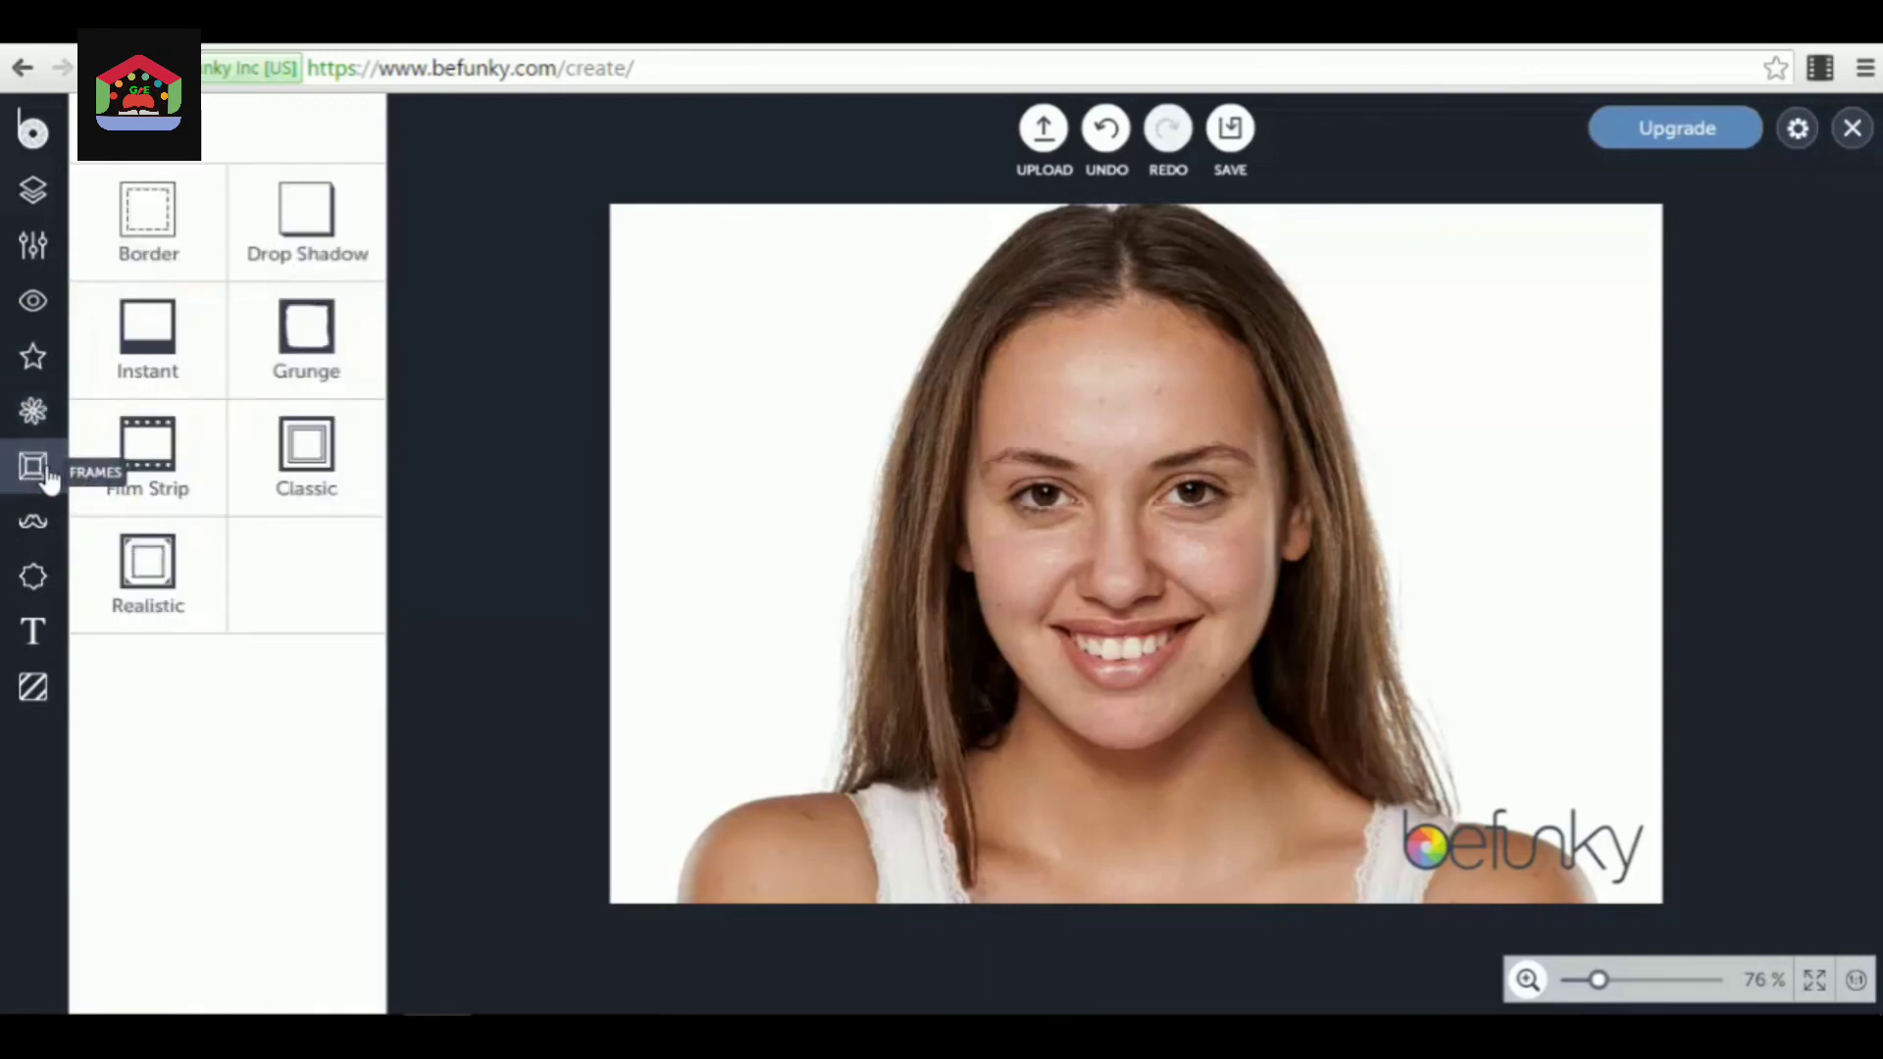
{"action": "left_click", "coordinate": [306, 365]}
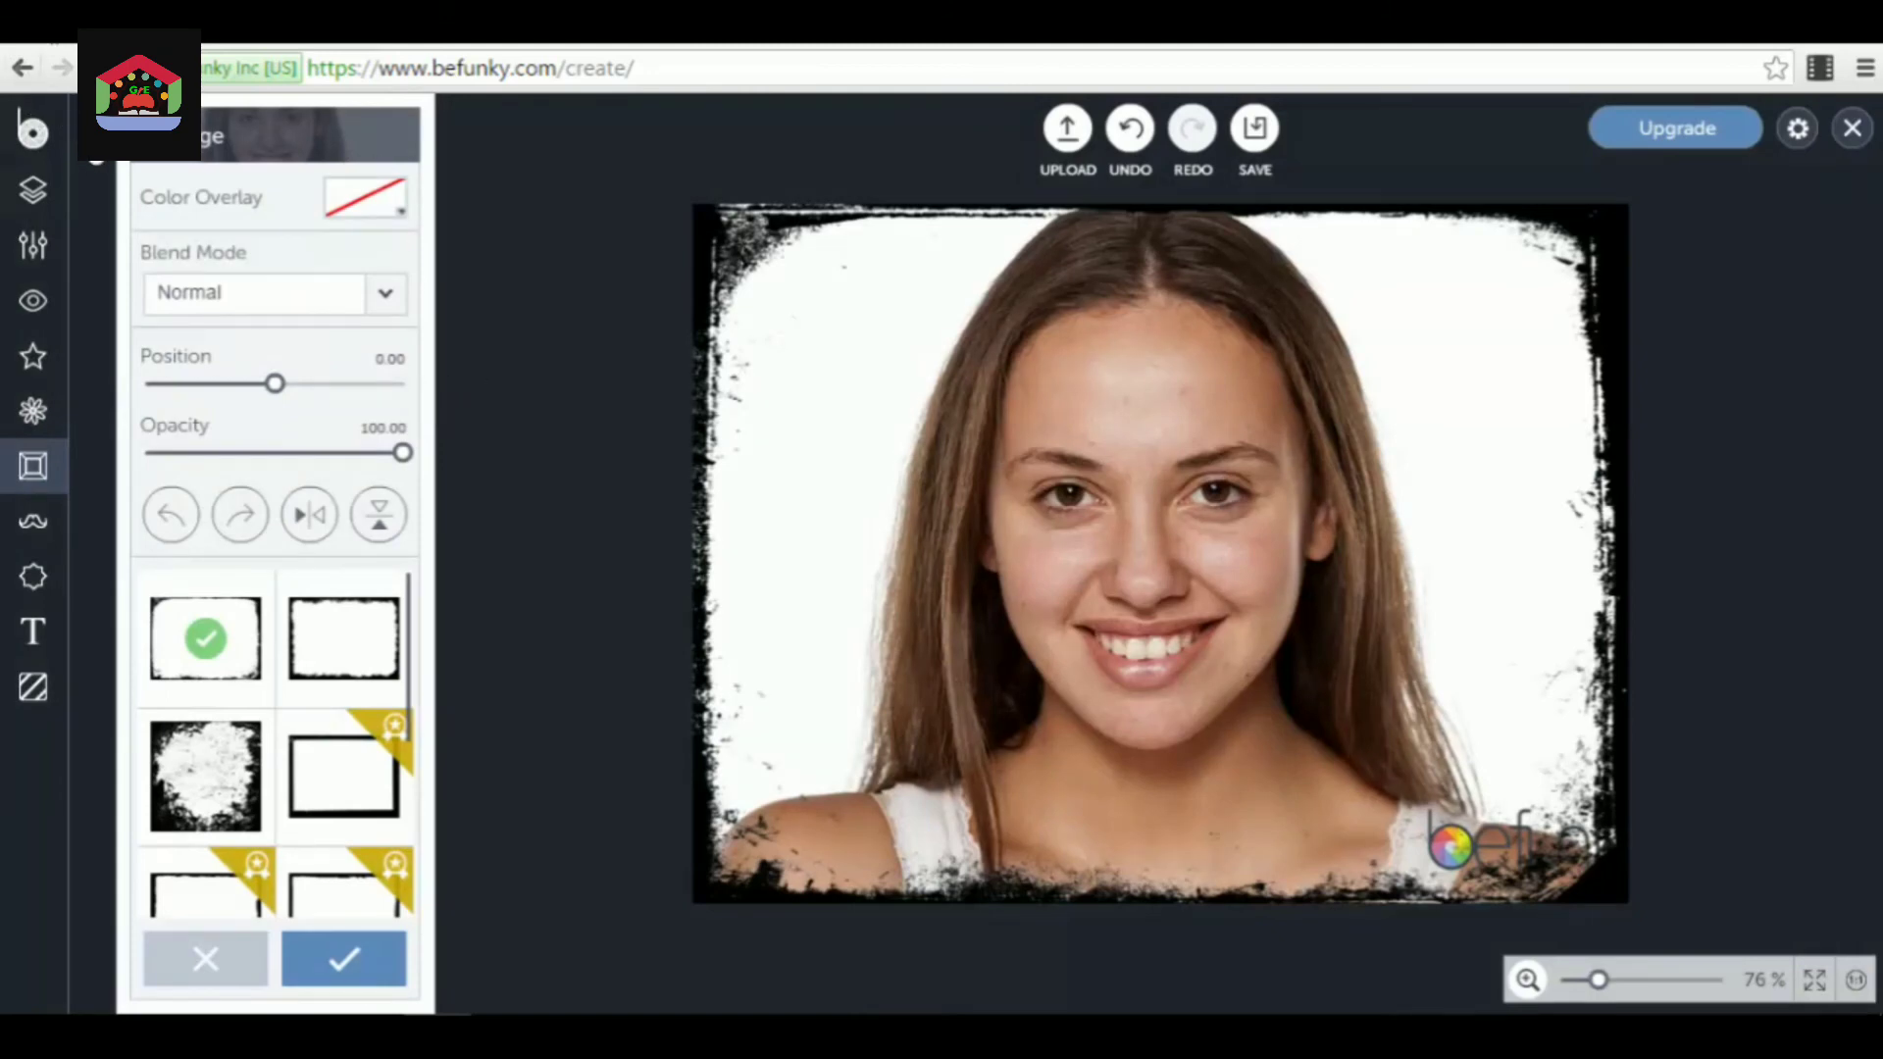
{"action": "left_click", "coordinate": [94, 135]}
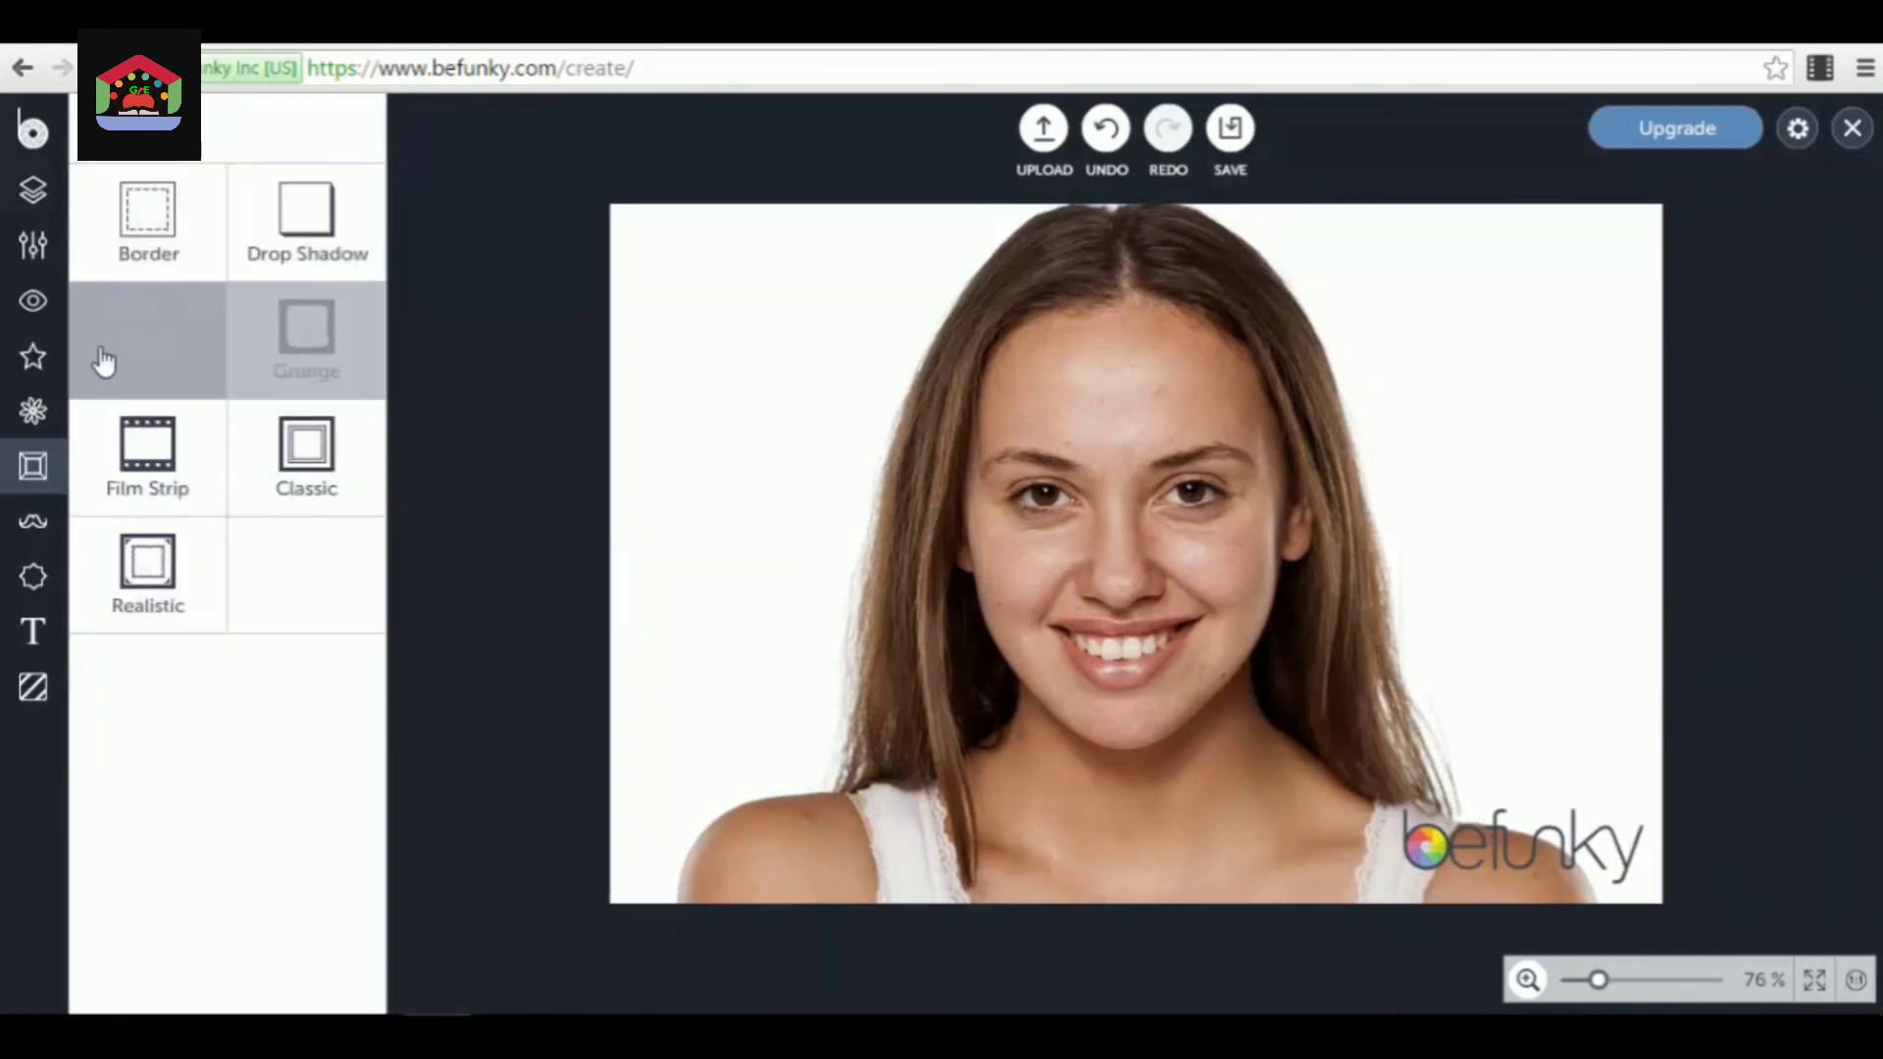
- Add the YES! graphic from the Featured graphics, shrink it to about half size and place it in the image's upper-left corner
{"action": "left_click", "coordinate": [32, 529]}
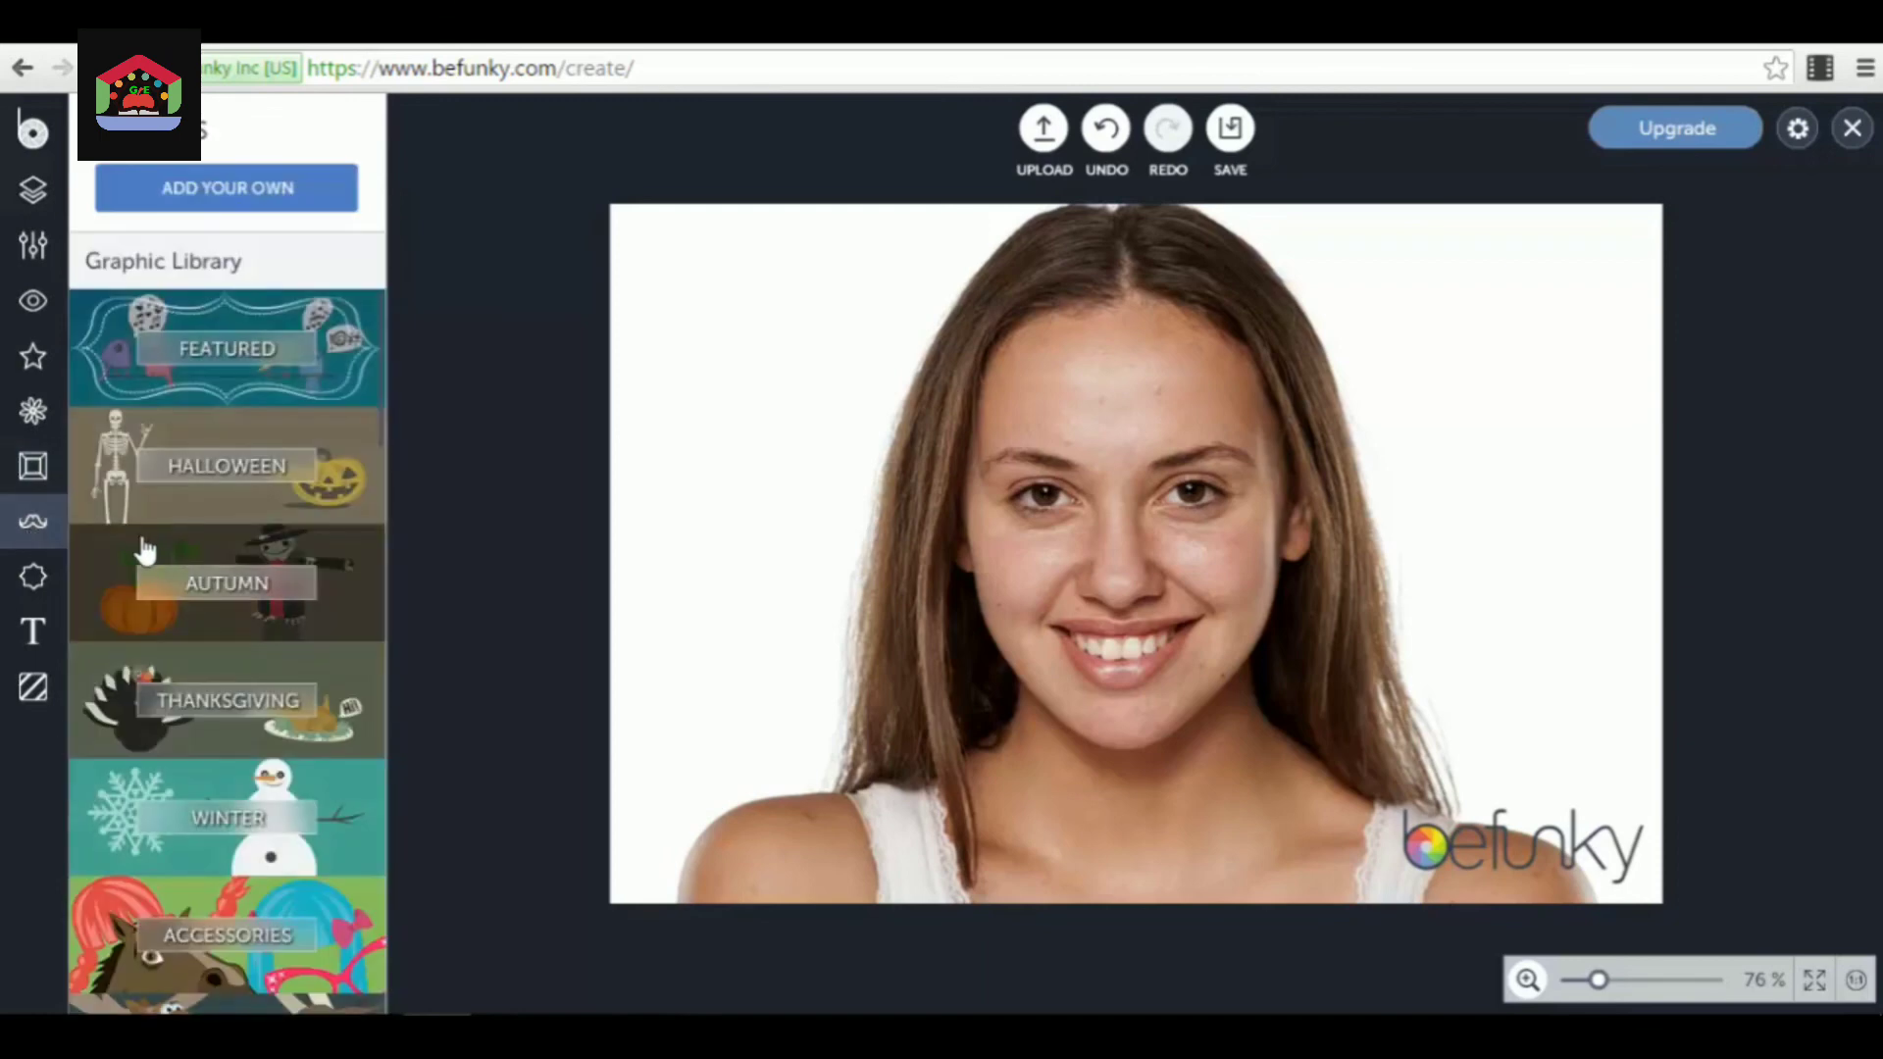
{"action": "left_click", "coordinate": [353, 386]}
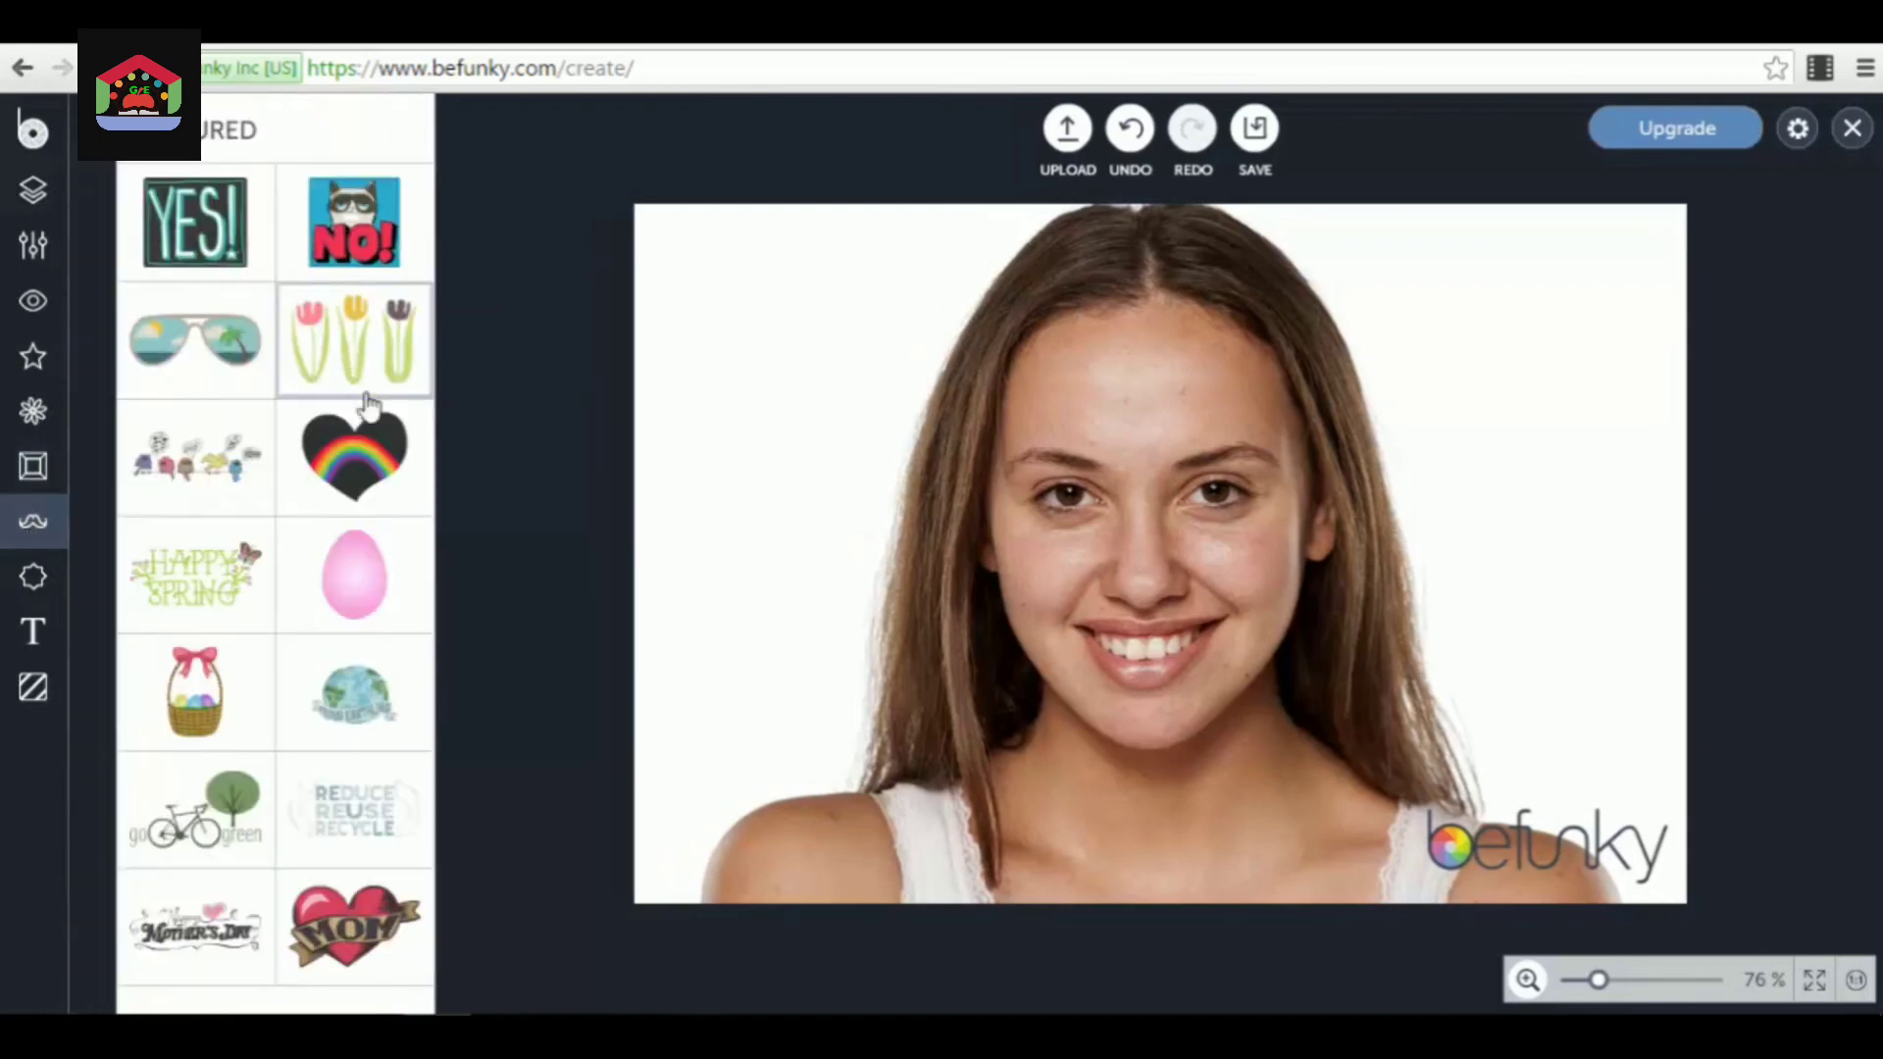
{"action": "left_click", "coordinate": [202, 236]}
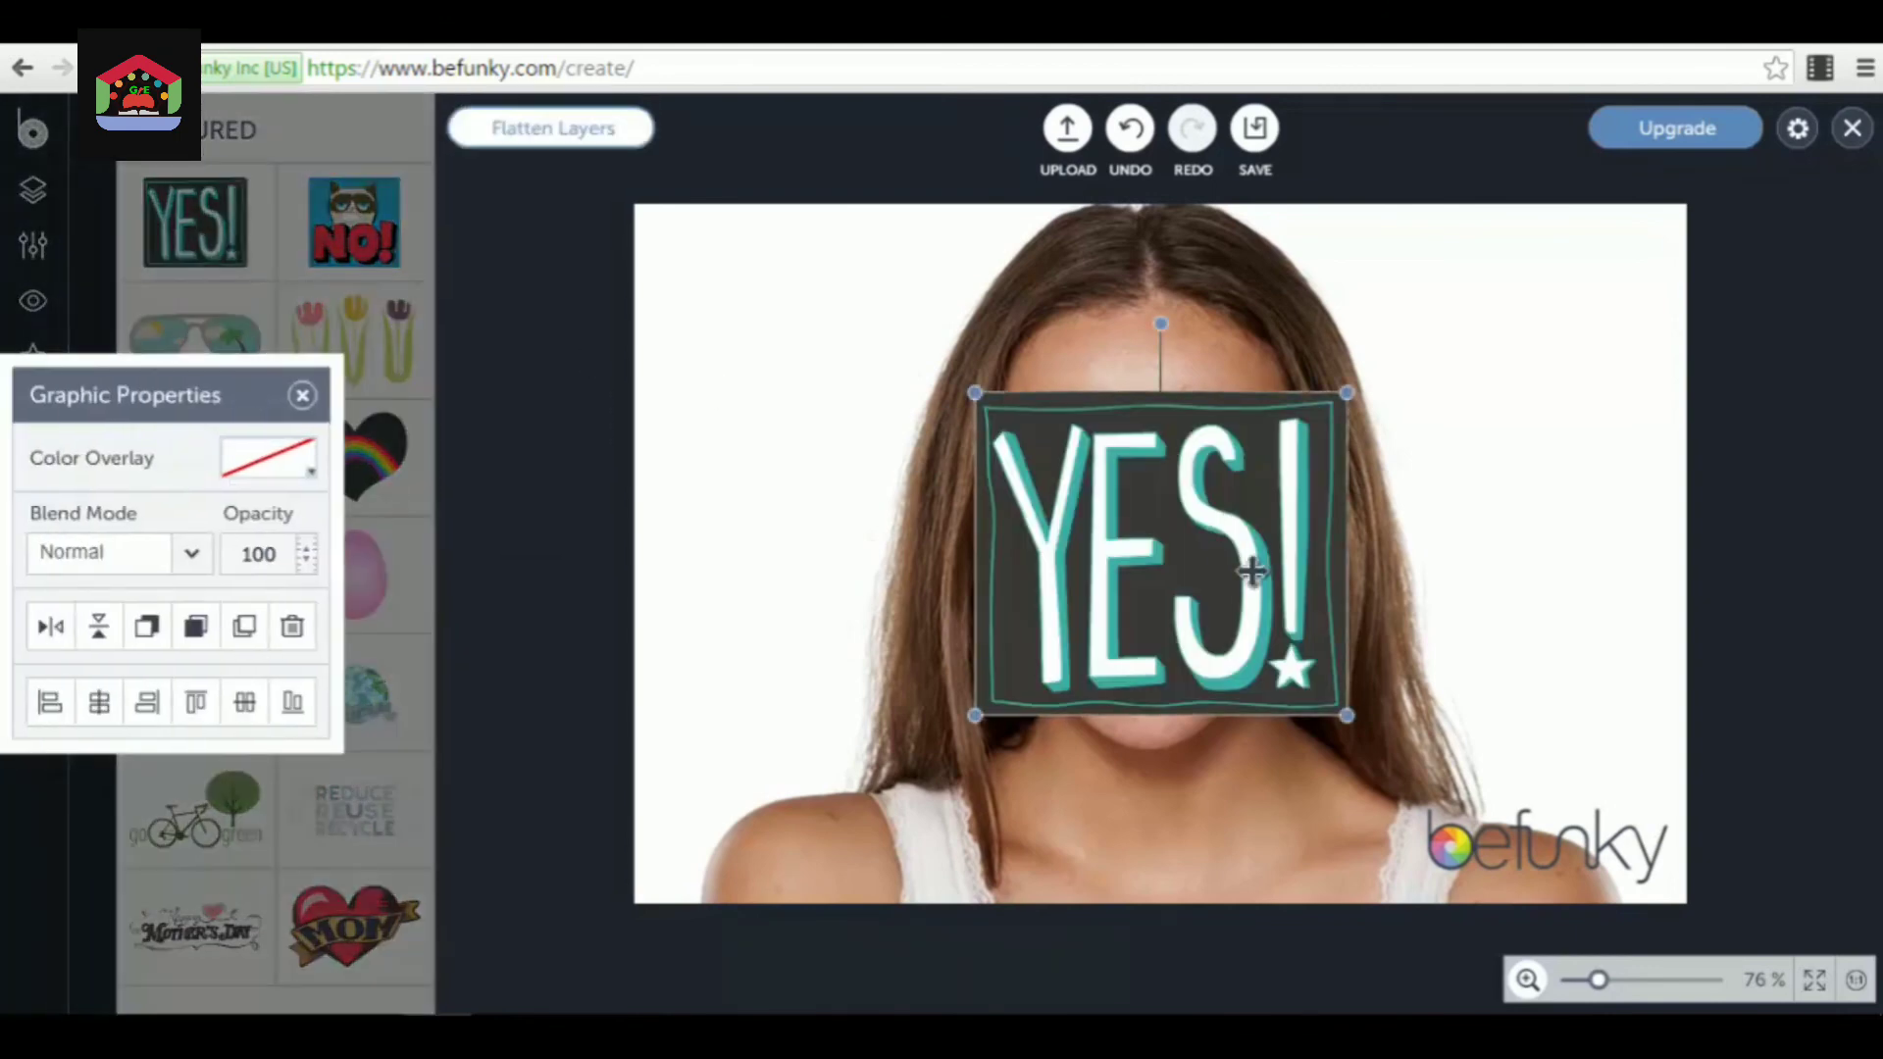
{"action": "left_click_drag", "start_coordinate": [1253, 559], "coordinate": [946, 429]}
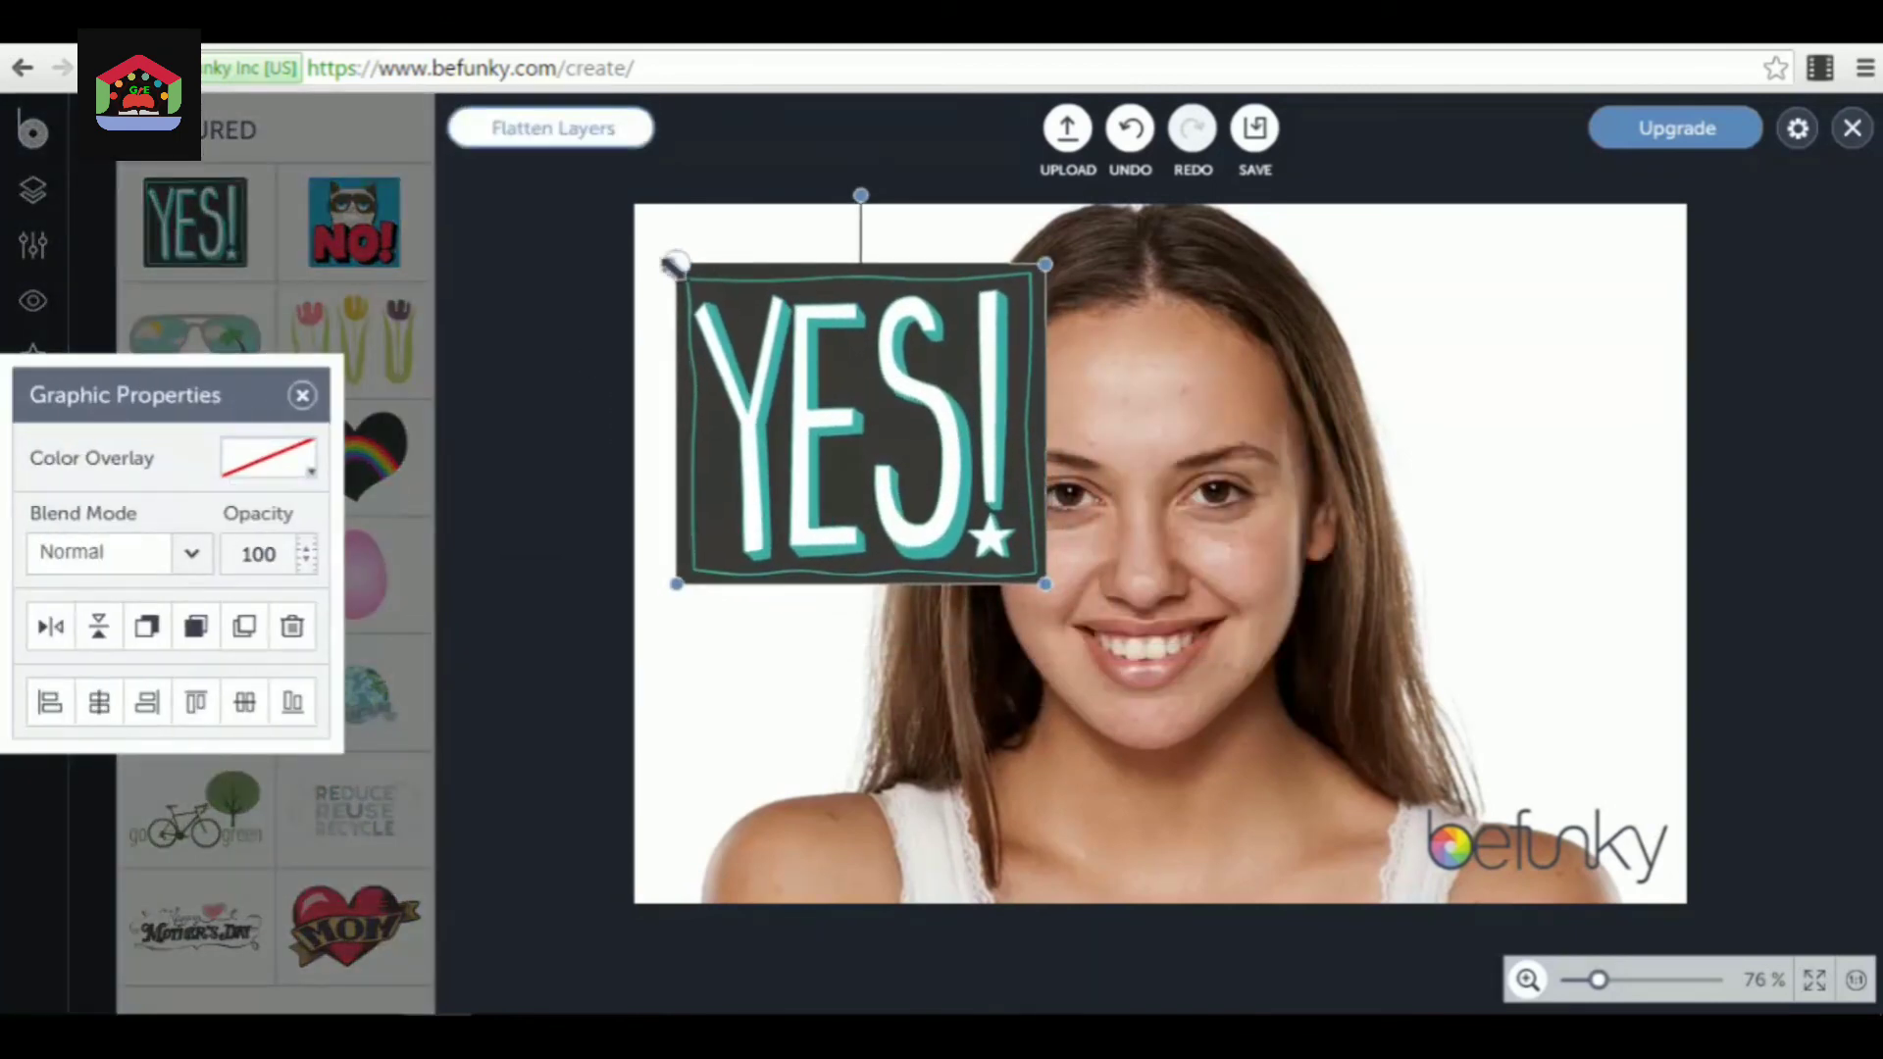
{"action": "left_click_drag", "start_coordinate": [673, 261], "coordinate": [878, 397]}
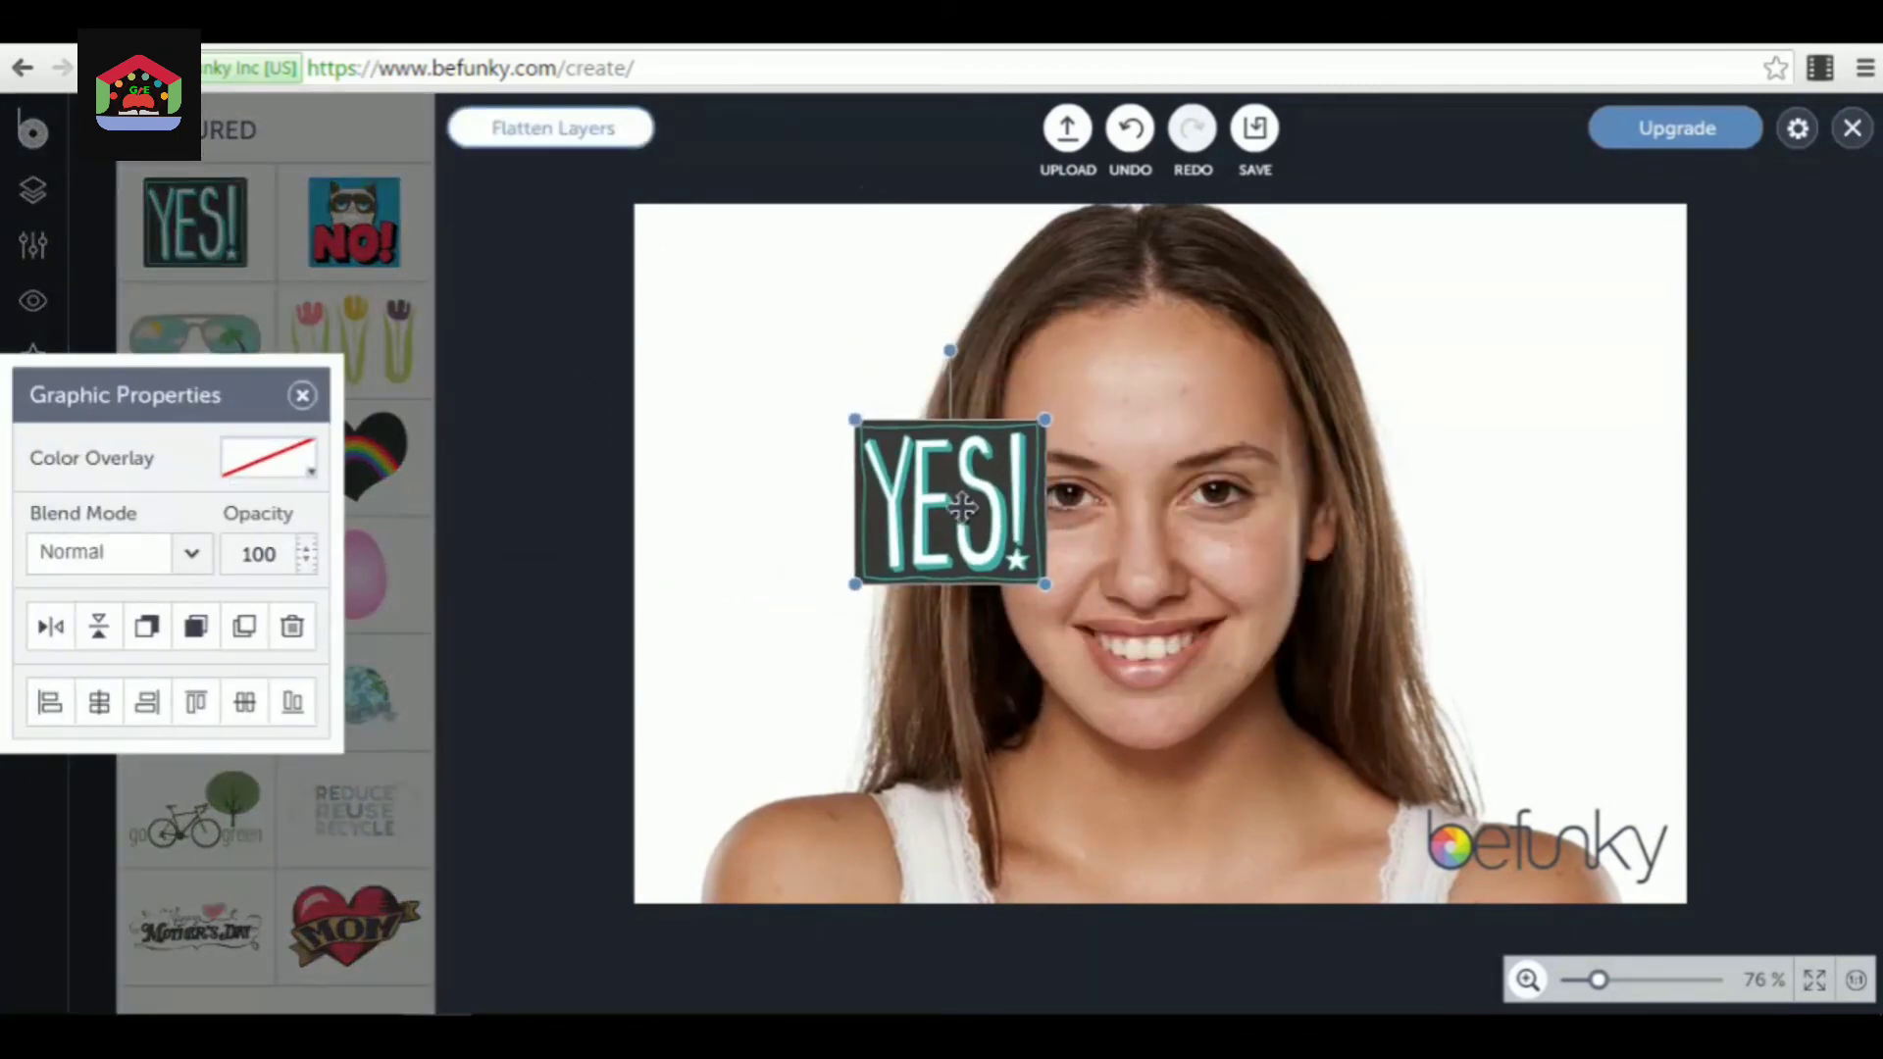
{"action": "left_click_drag", "start_coordinate": [963, 509], "coordinate": [780, 343]}
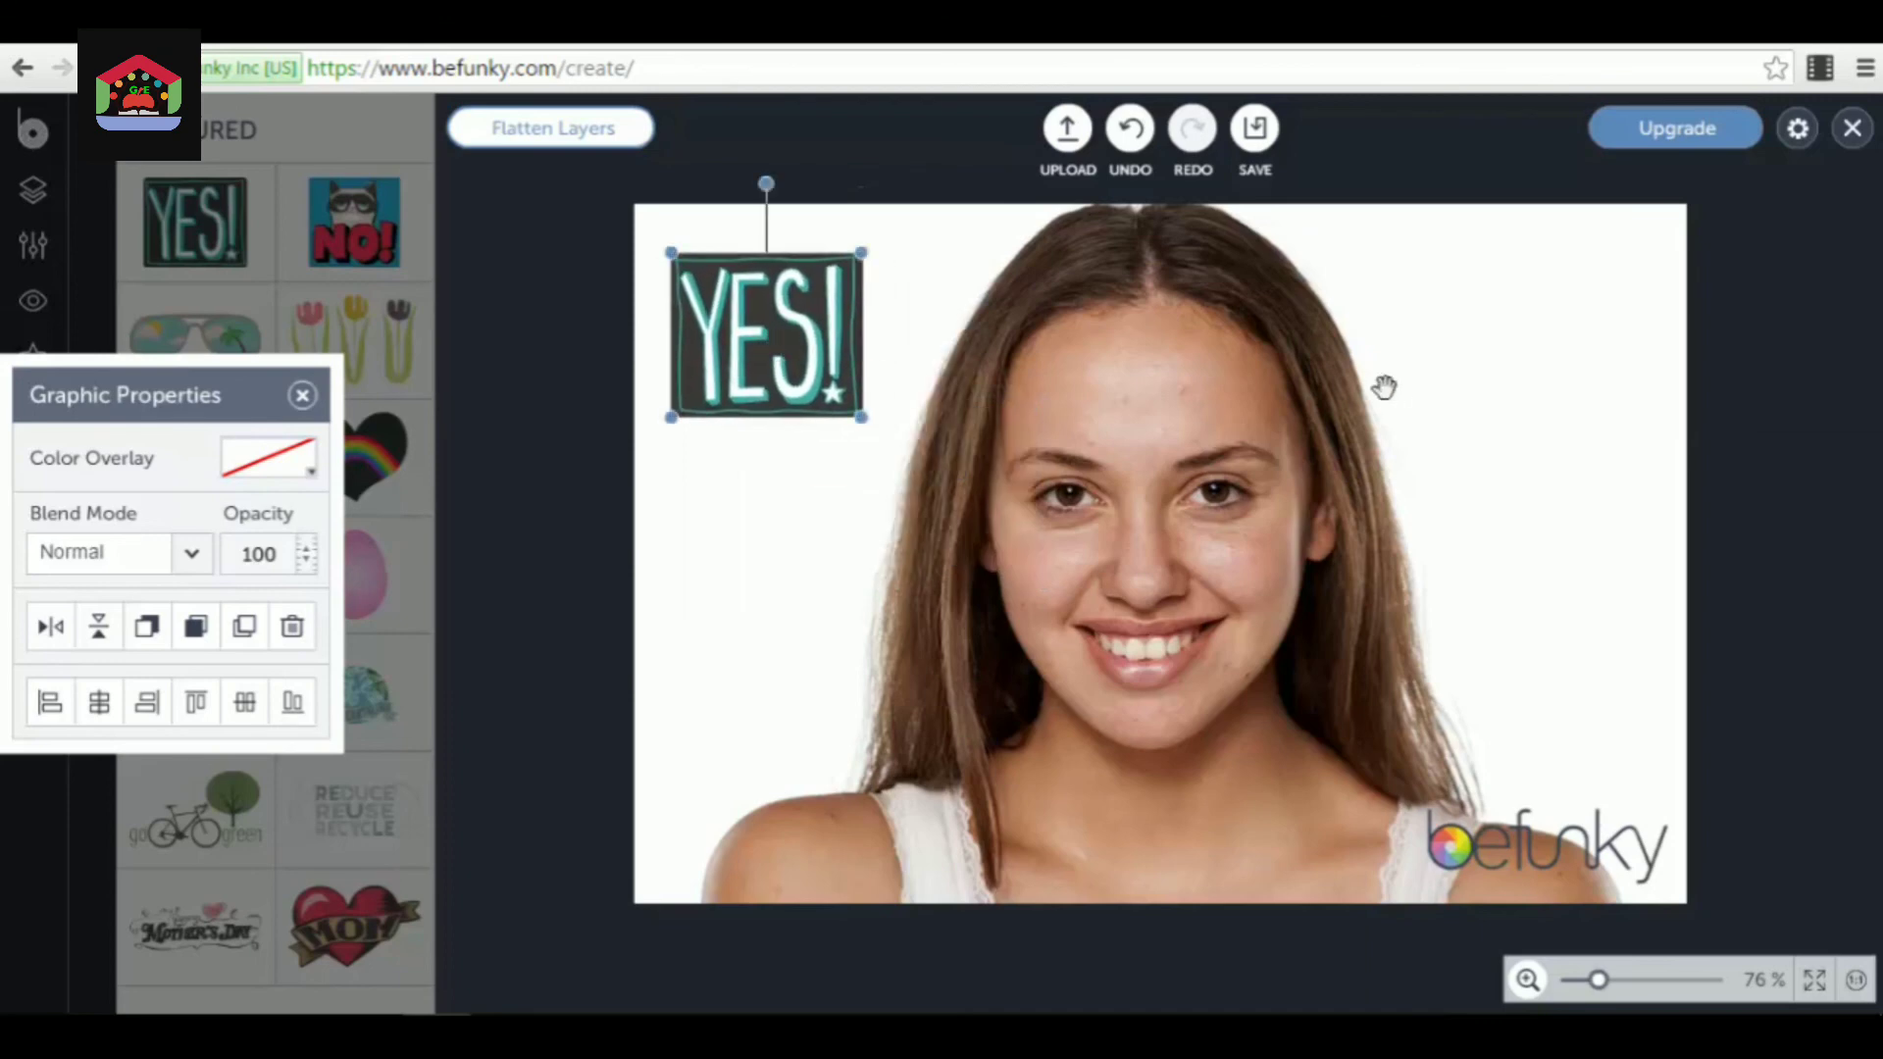
{"action": "left_click", "coordinate": [538, 558]}
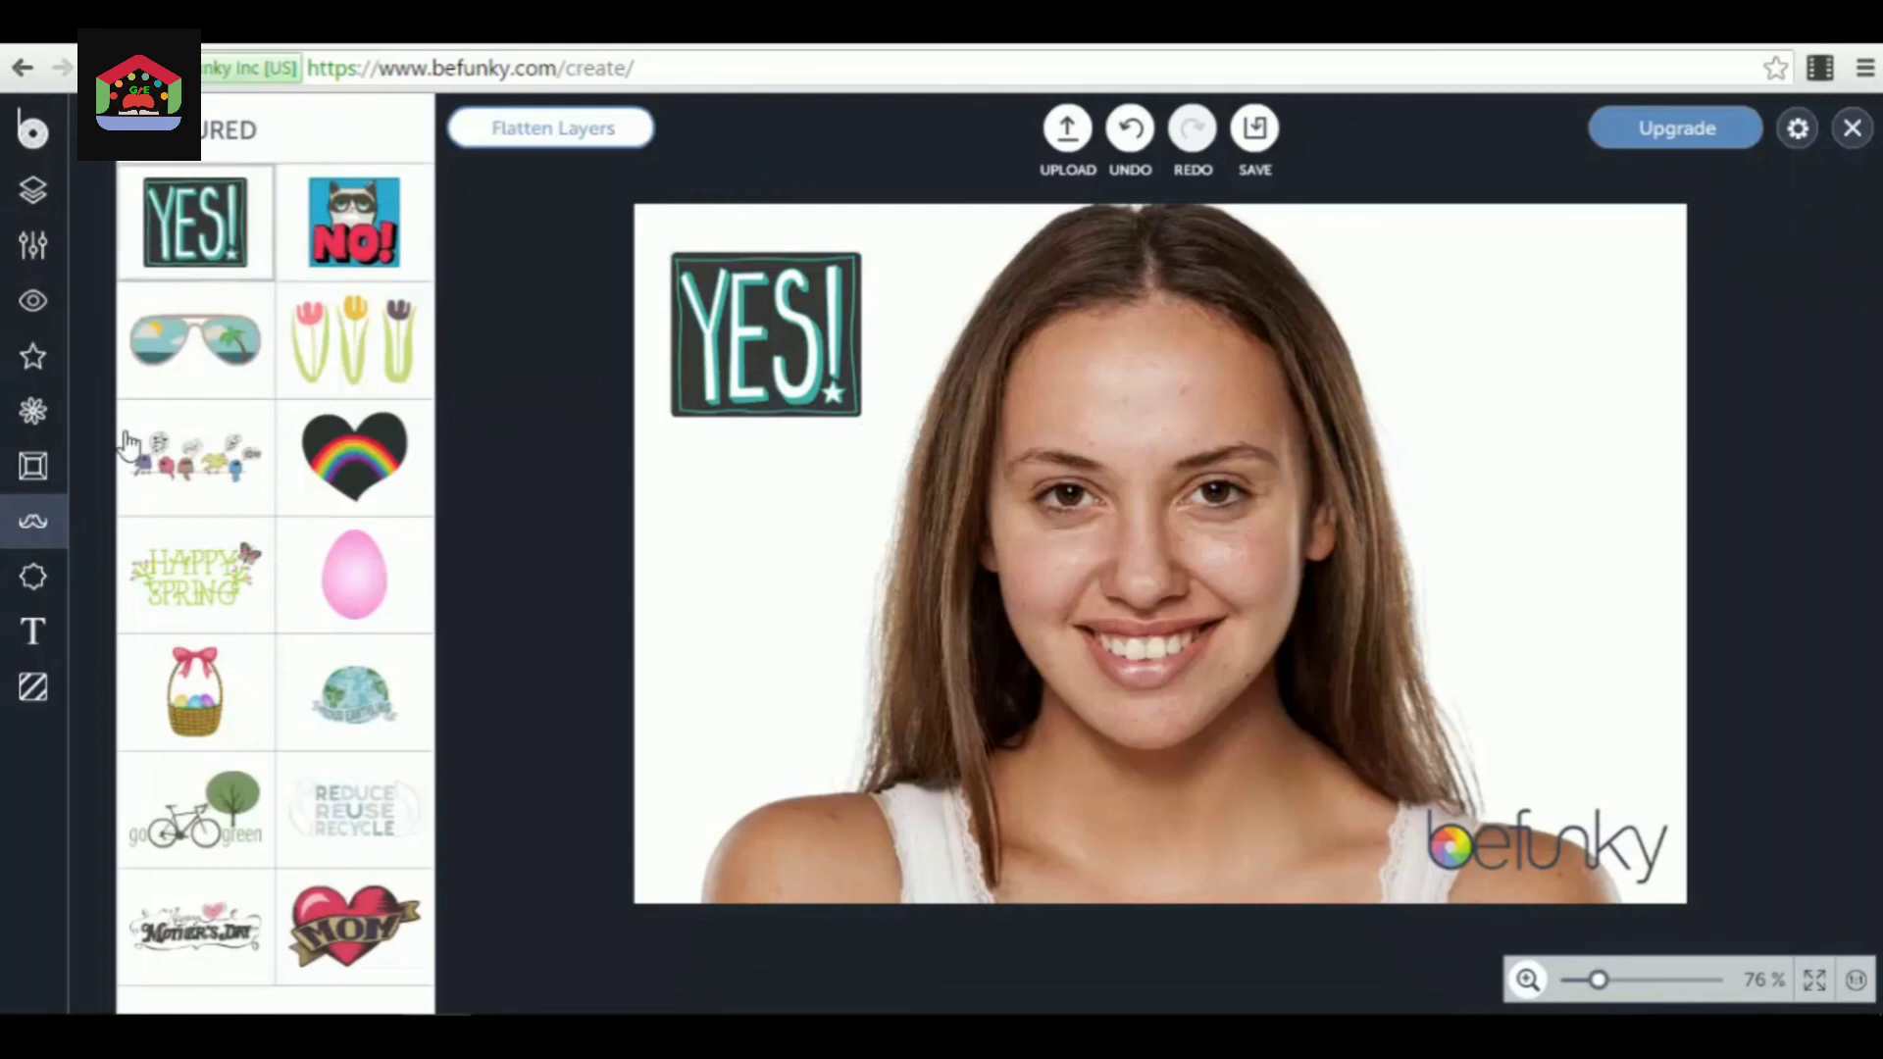
- Look through the Graphic Library's remaining categories down to Zodiac
{"action": "left_click", "coordinate": [103, 167]}
{"action": "scroll", "coordinate": [257, 618], "scroll_direction": "down", "scroll_amount": 3}
{"action": "scroll", "coordinate": [257, 644], "scroll_direction": "down", "scroll_amount": 15}
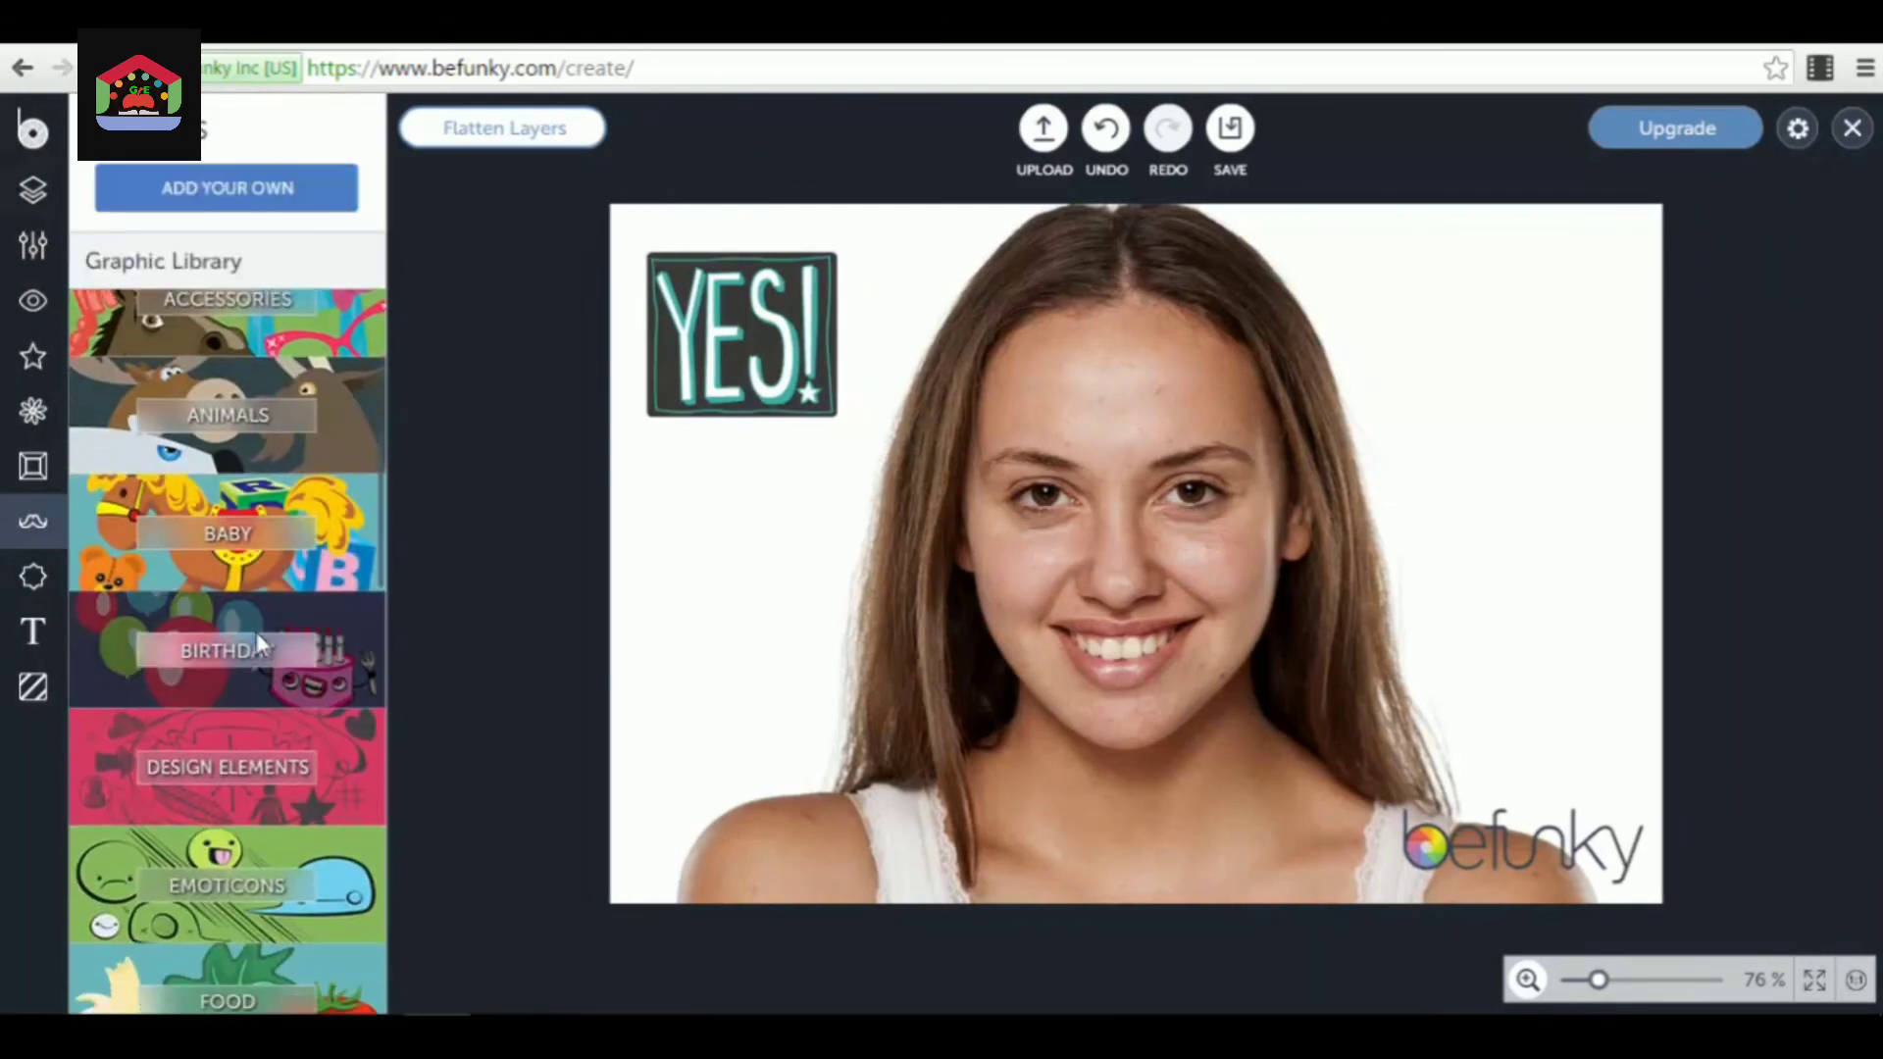
{"action": "scroll", "coordinate": [260, 648], "scroll_direction": "down", "scroll_amount": 5}
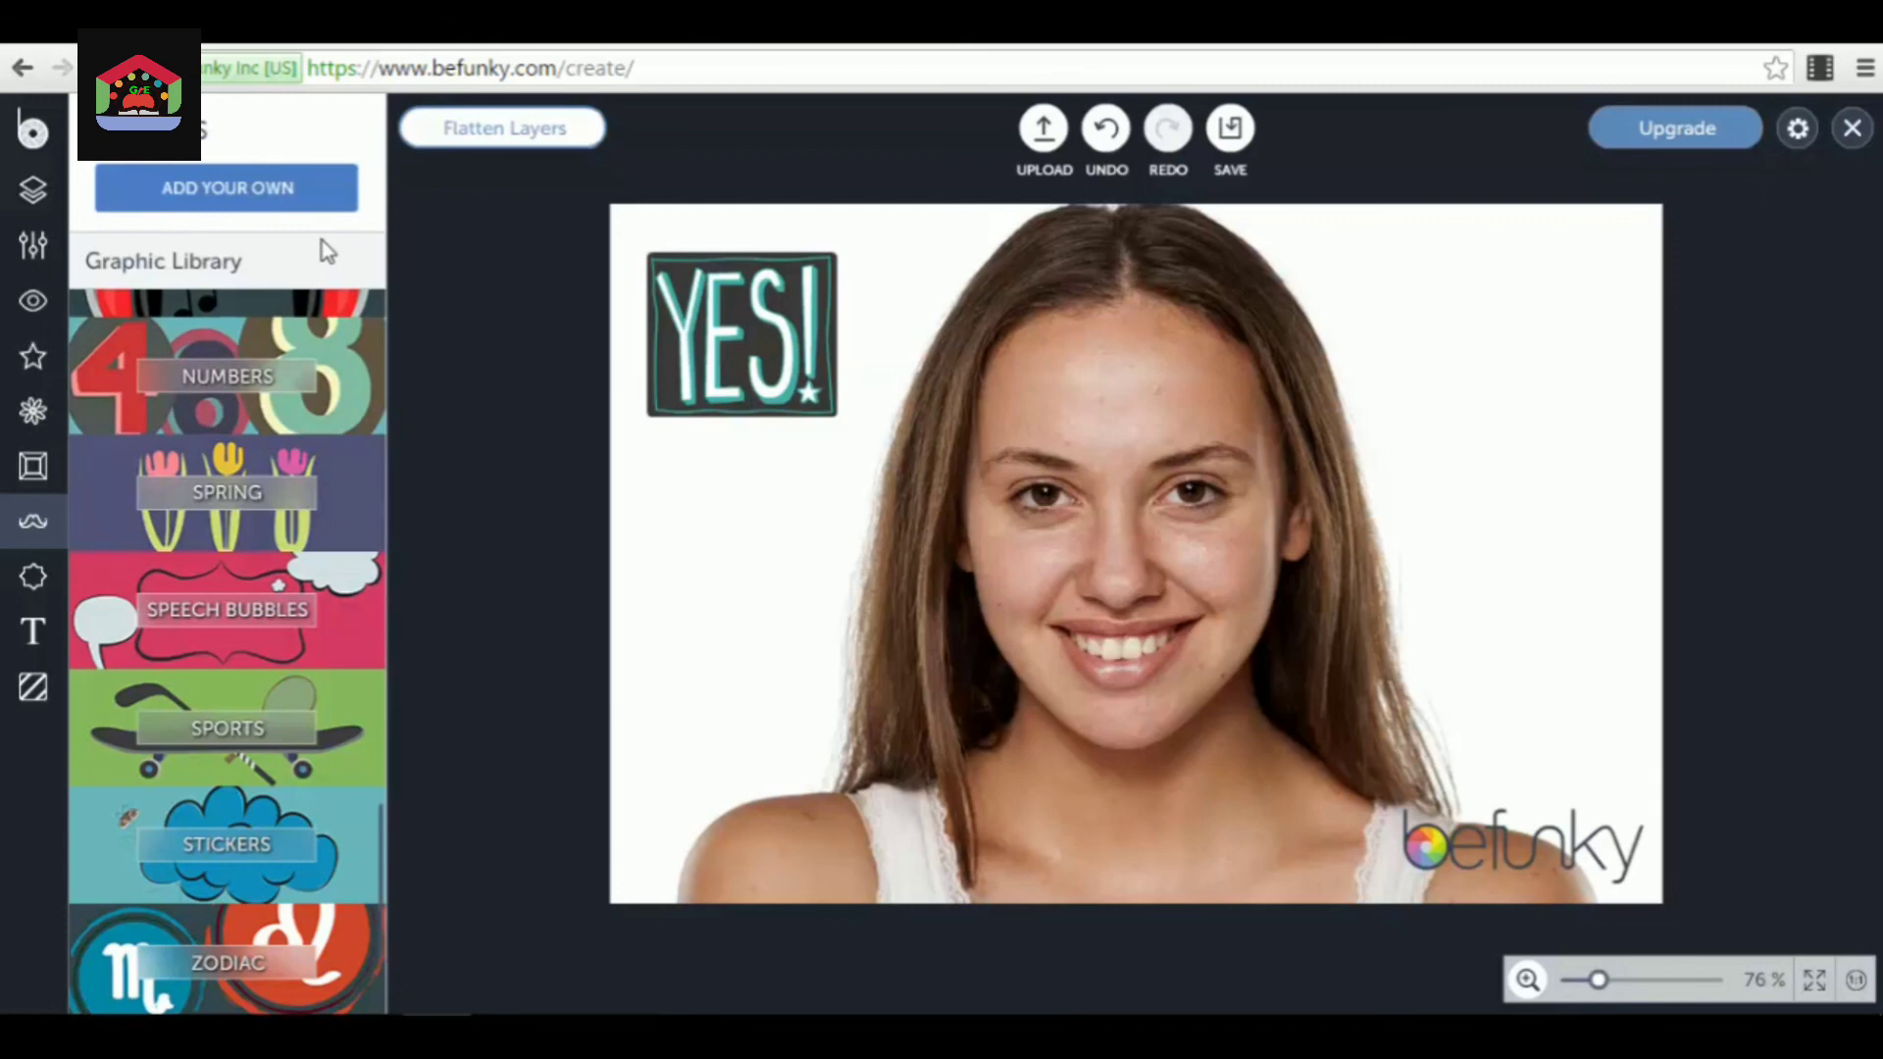
- Browse the Winter Holidays overlay previews for the portrait
{"action": "left_click", "coordinate": [34, 578]}
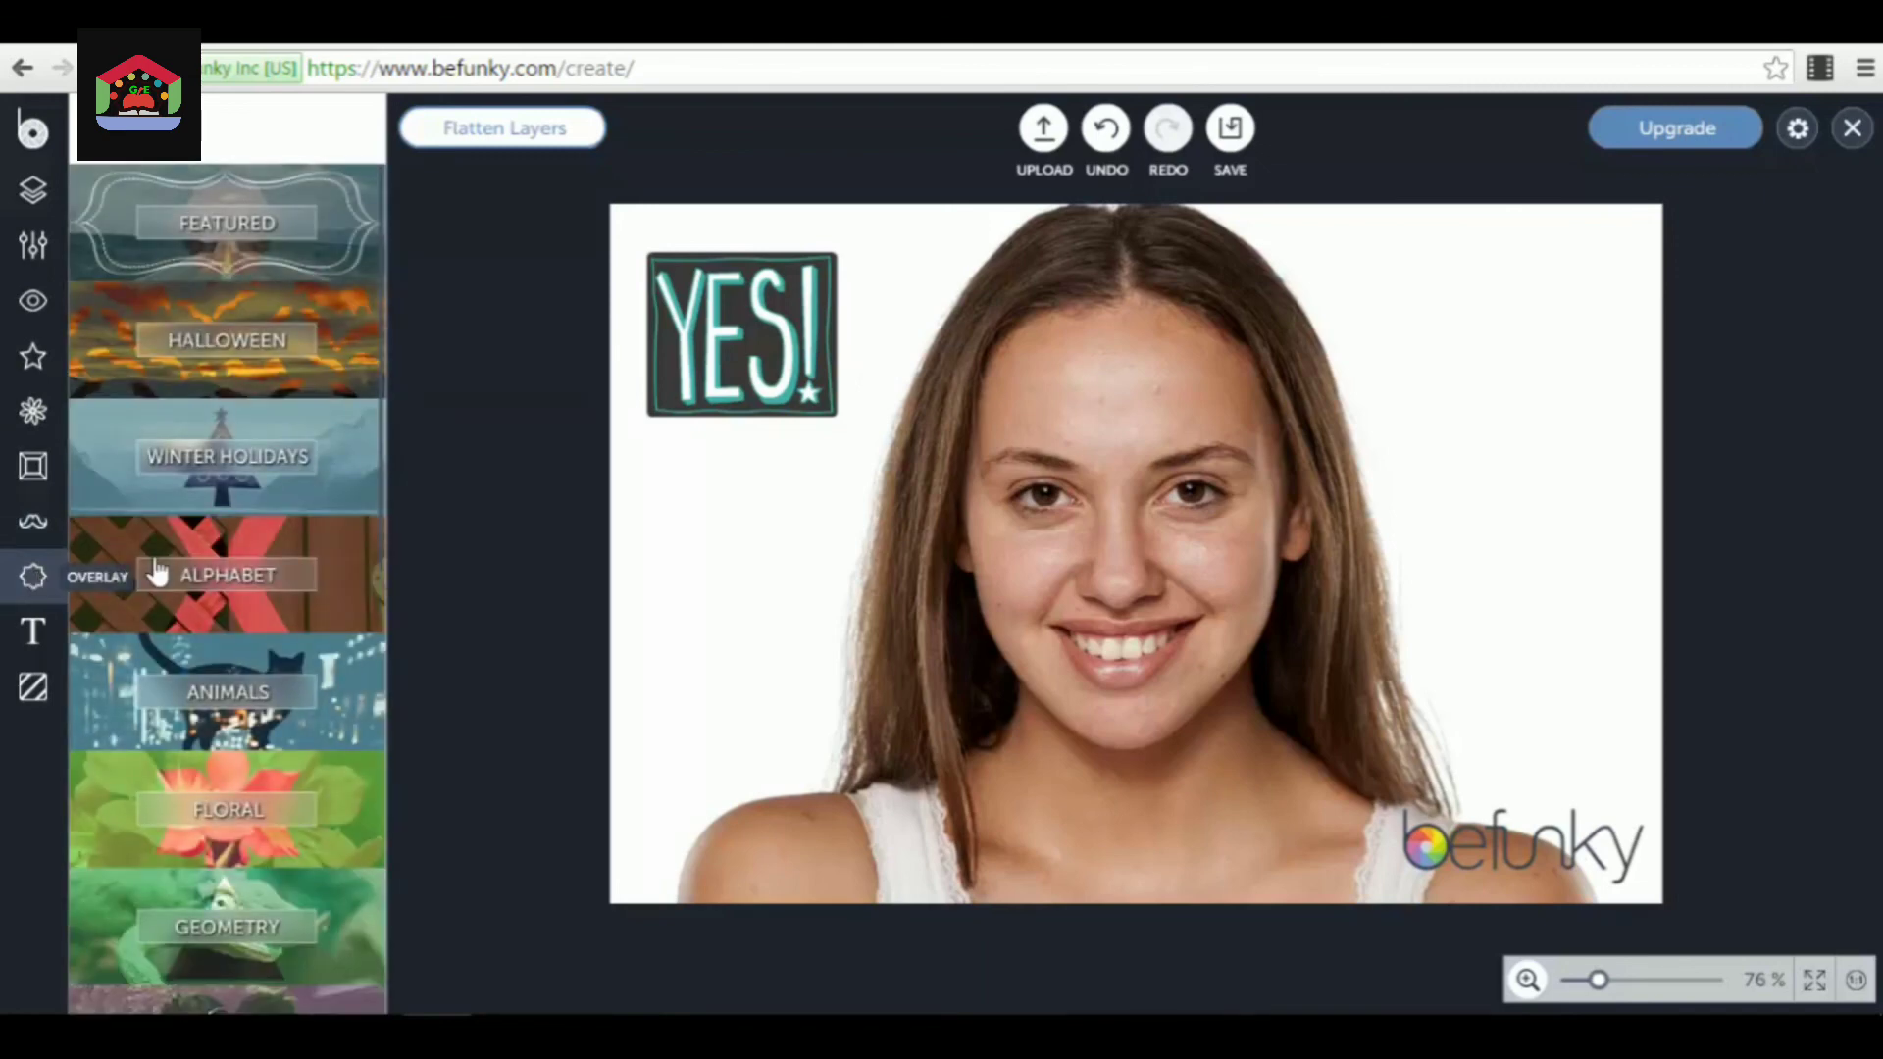
{"action": "left_click", "coordinate": [350, 467]}
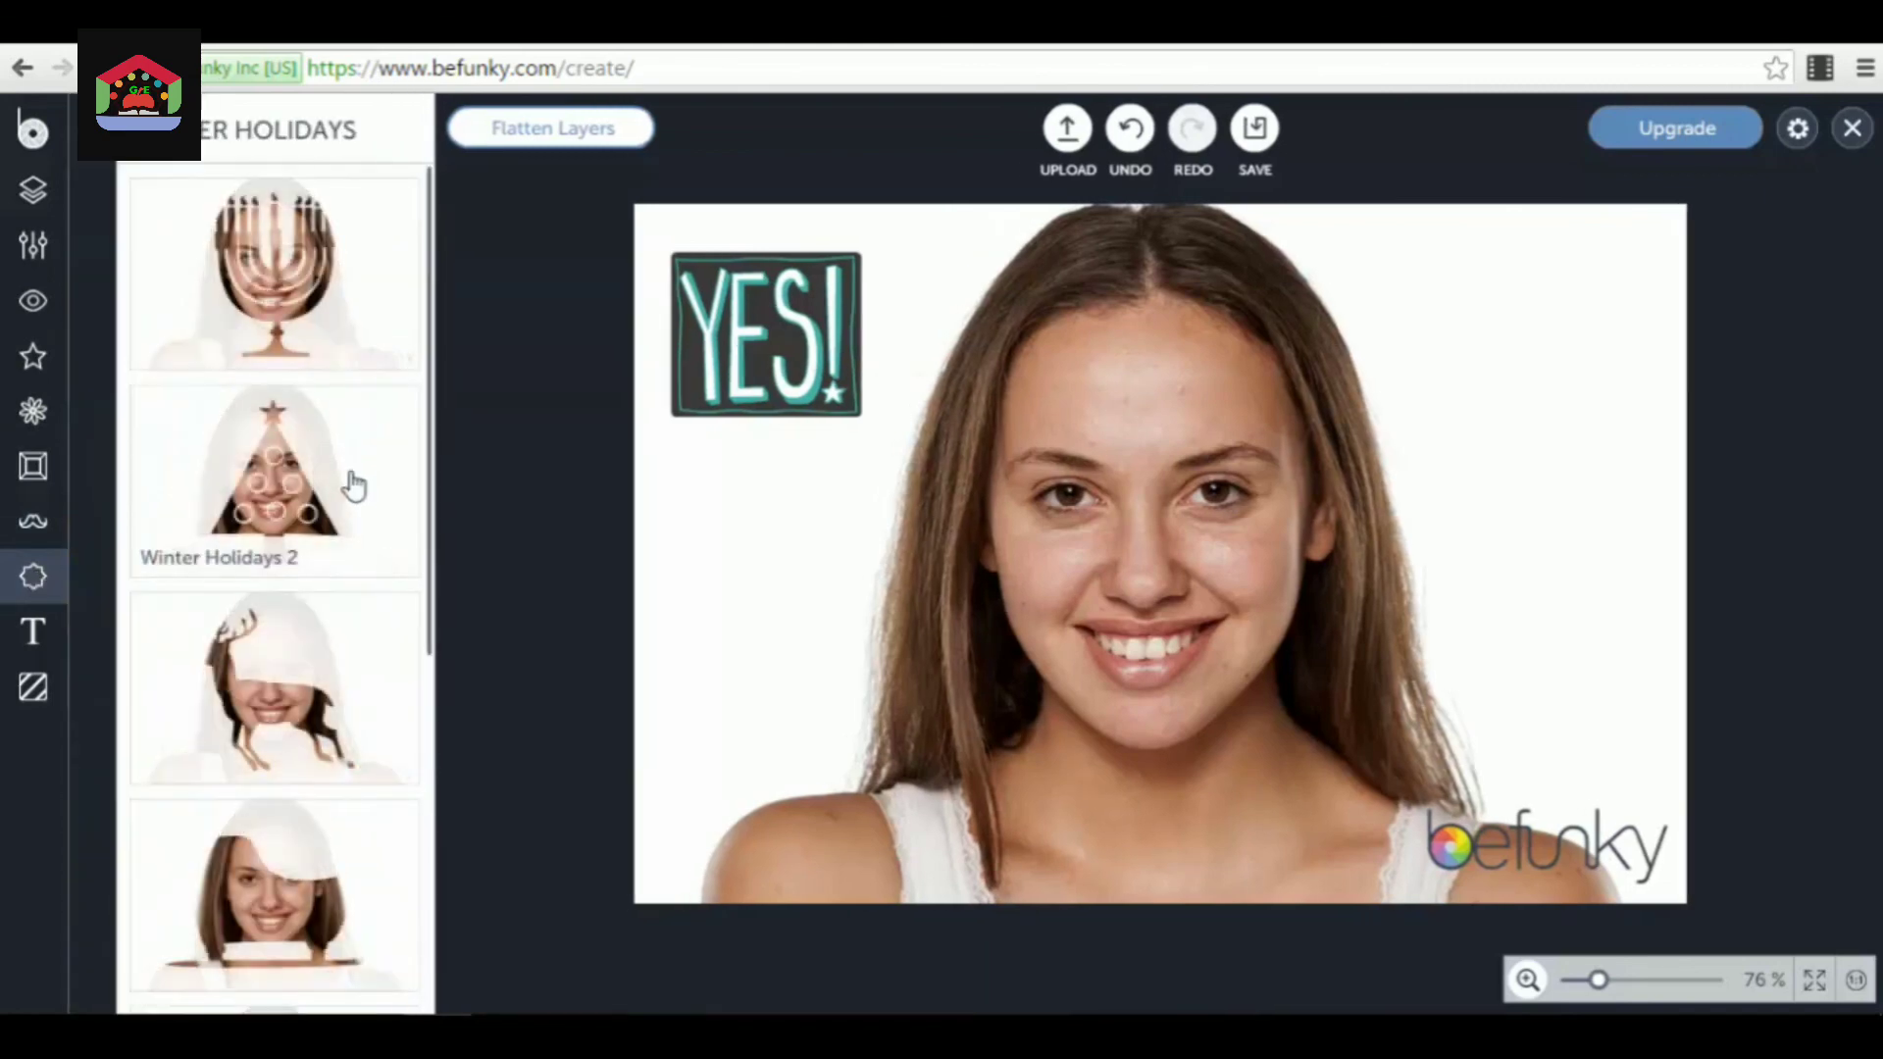
{"action": "scroll", "coordinate": [299, 755], "scroll_direction": "down", "scroll_amount": 4}
{"action": "scroll", "coordinate": [312, 747], "scroll_direction": "down", "scroll_amount": 2}
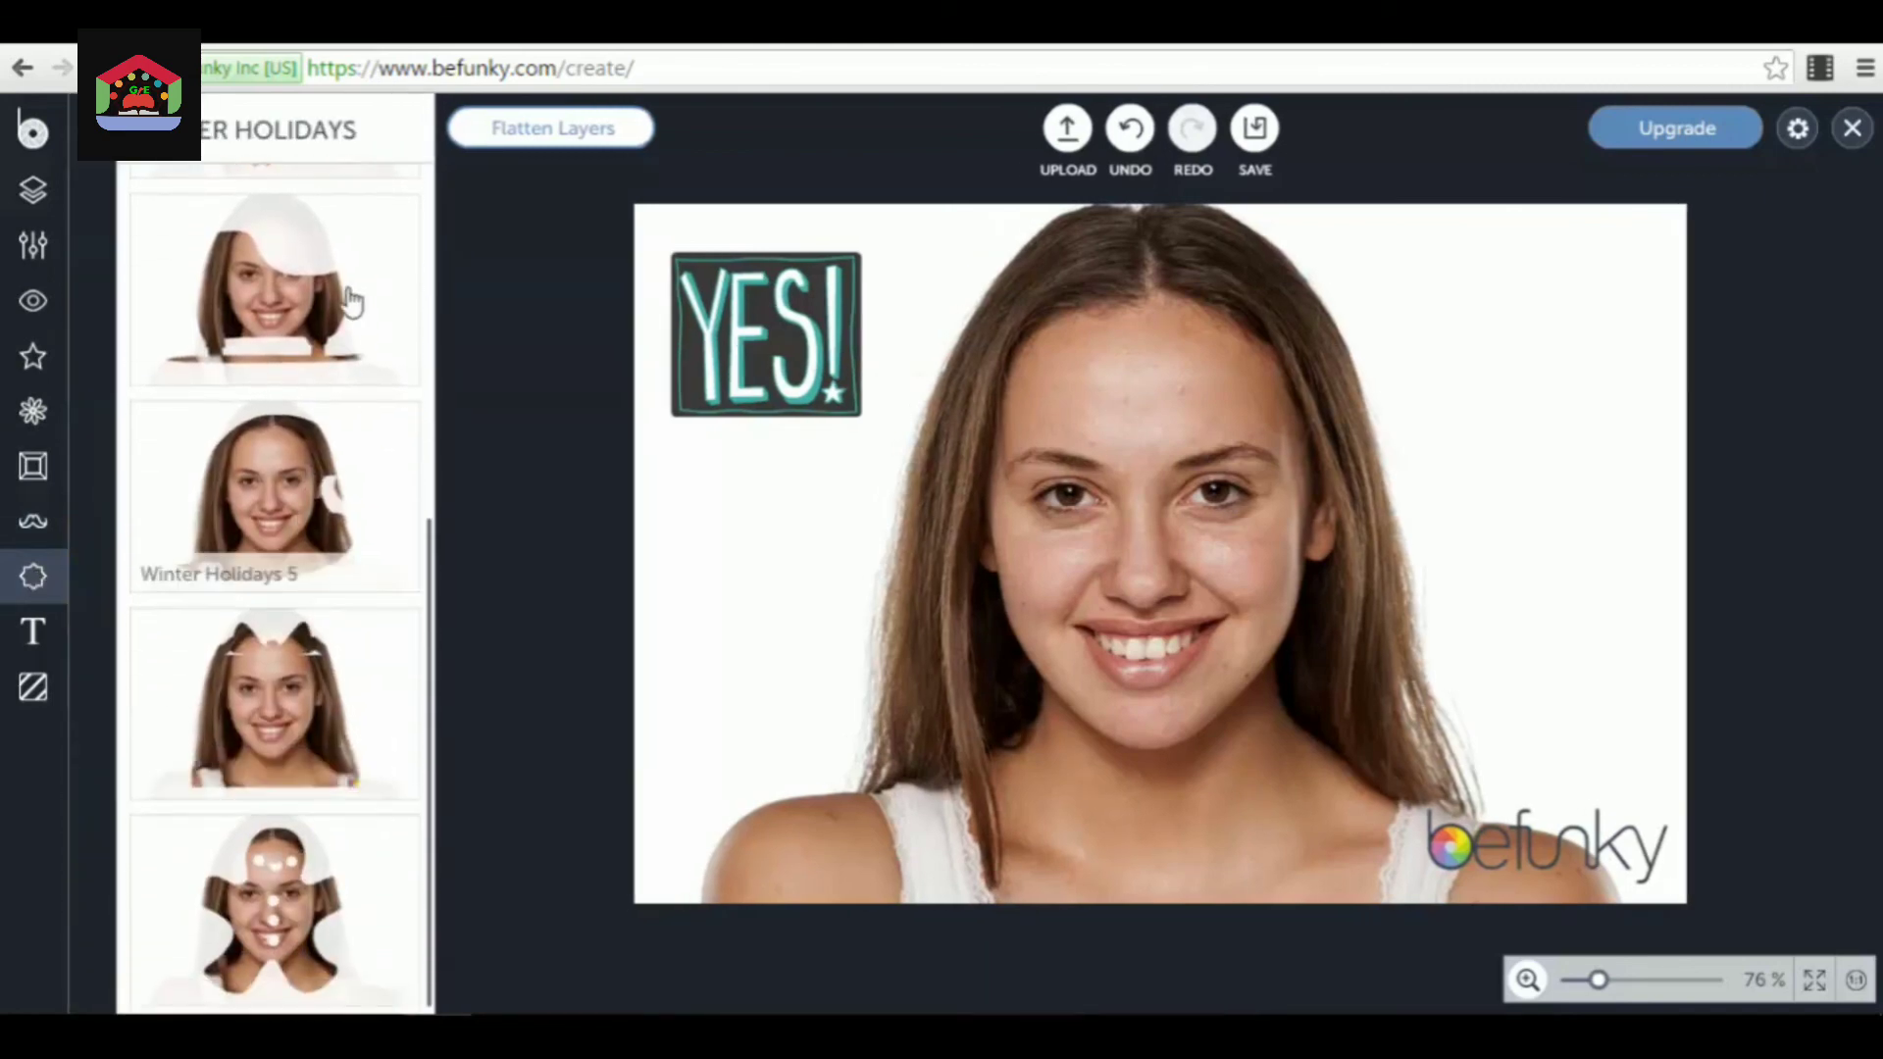
- Add a caption with the Lucky text preset, dismissing its font tip, and move it below the face near the image's lower edge
{"action": "left_click", "coordinate": [46, 636]}
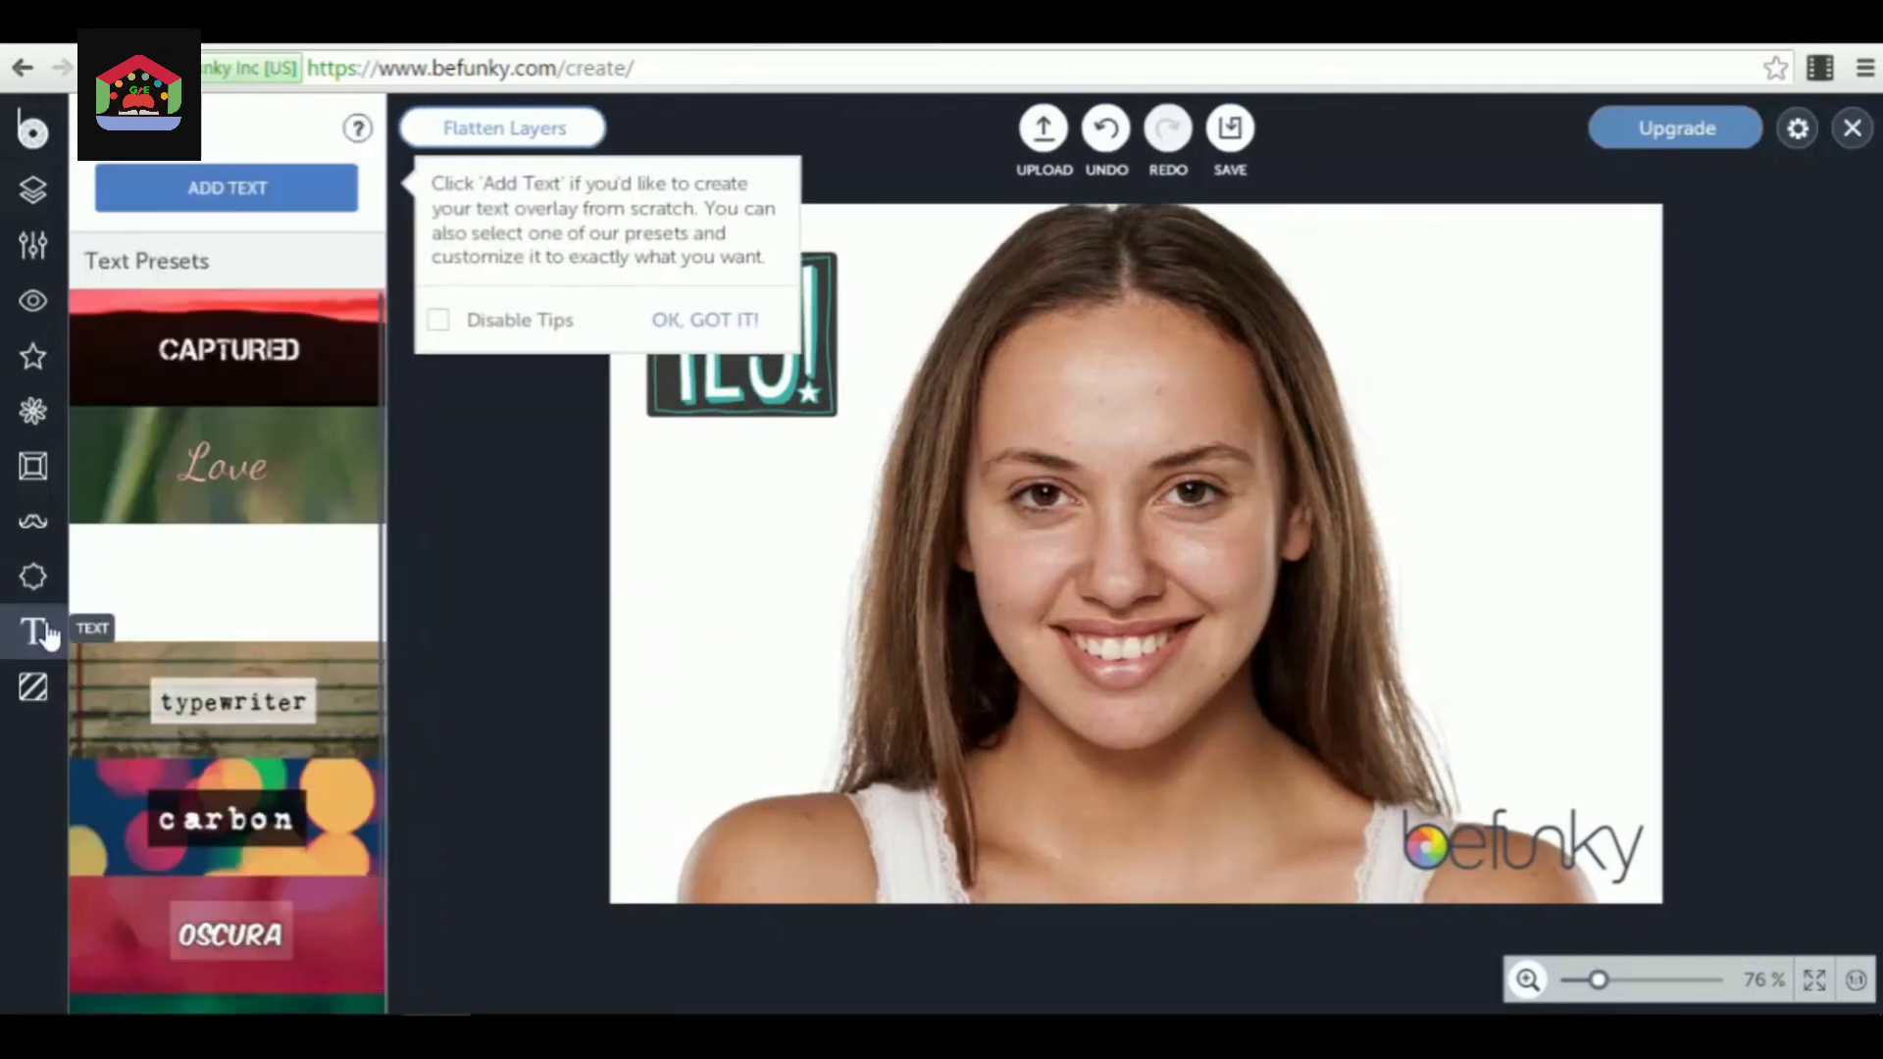
{"action": "scroll", "coordinate": [313, 546], "scroll_direction": "down", "scroll_amount": 1}
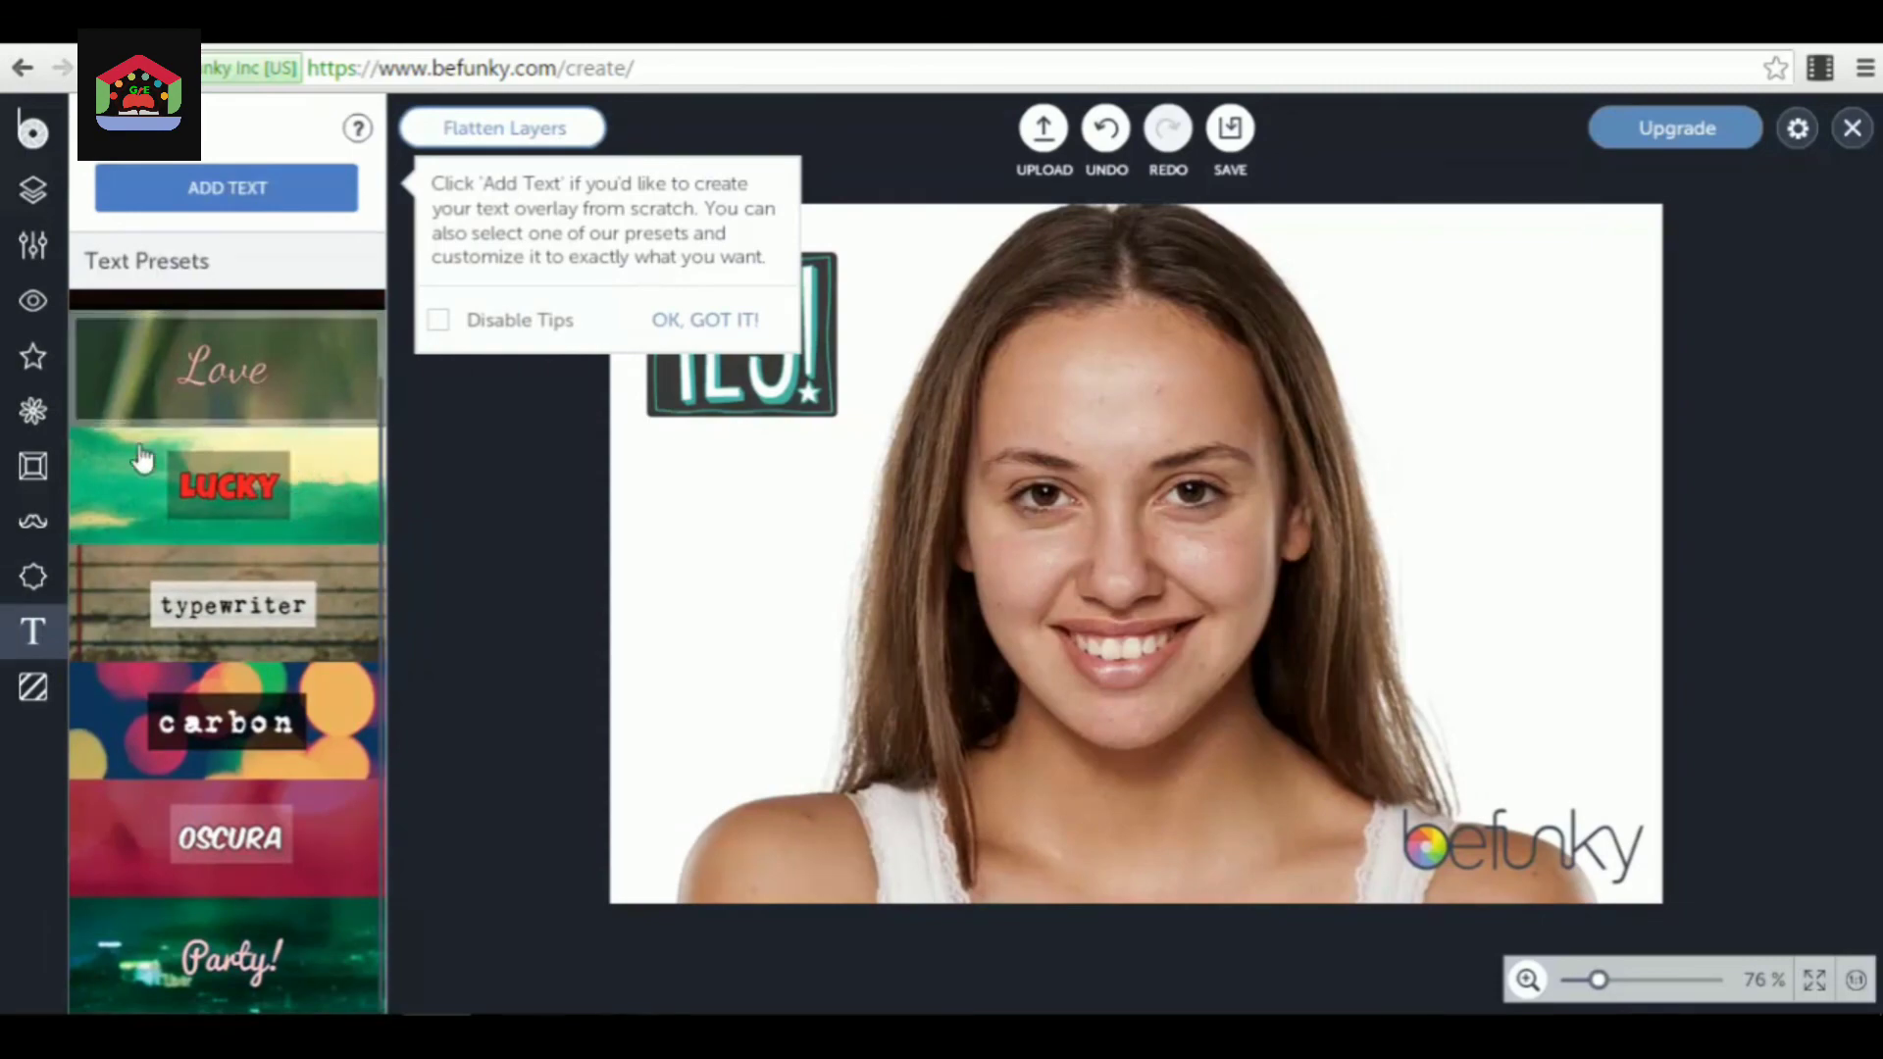
{"action": "left_click", "coordinate": [328, 513]}
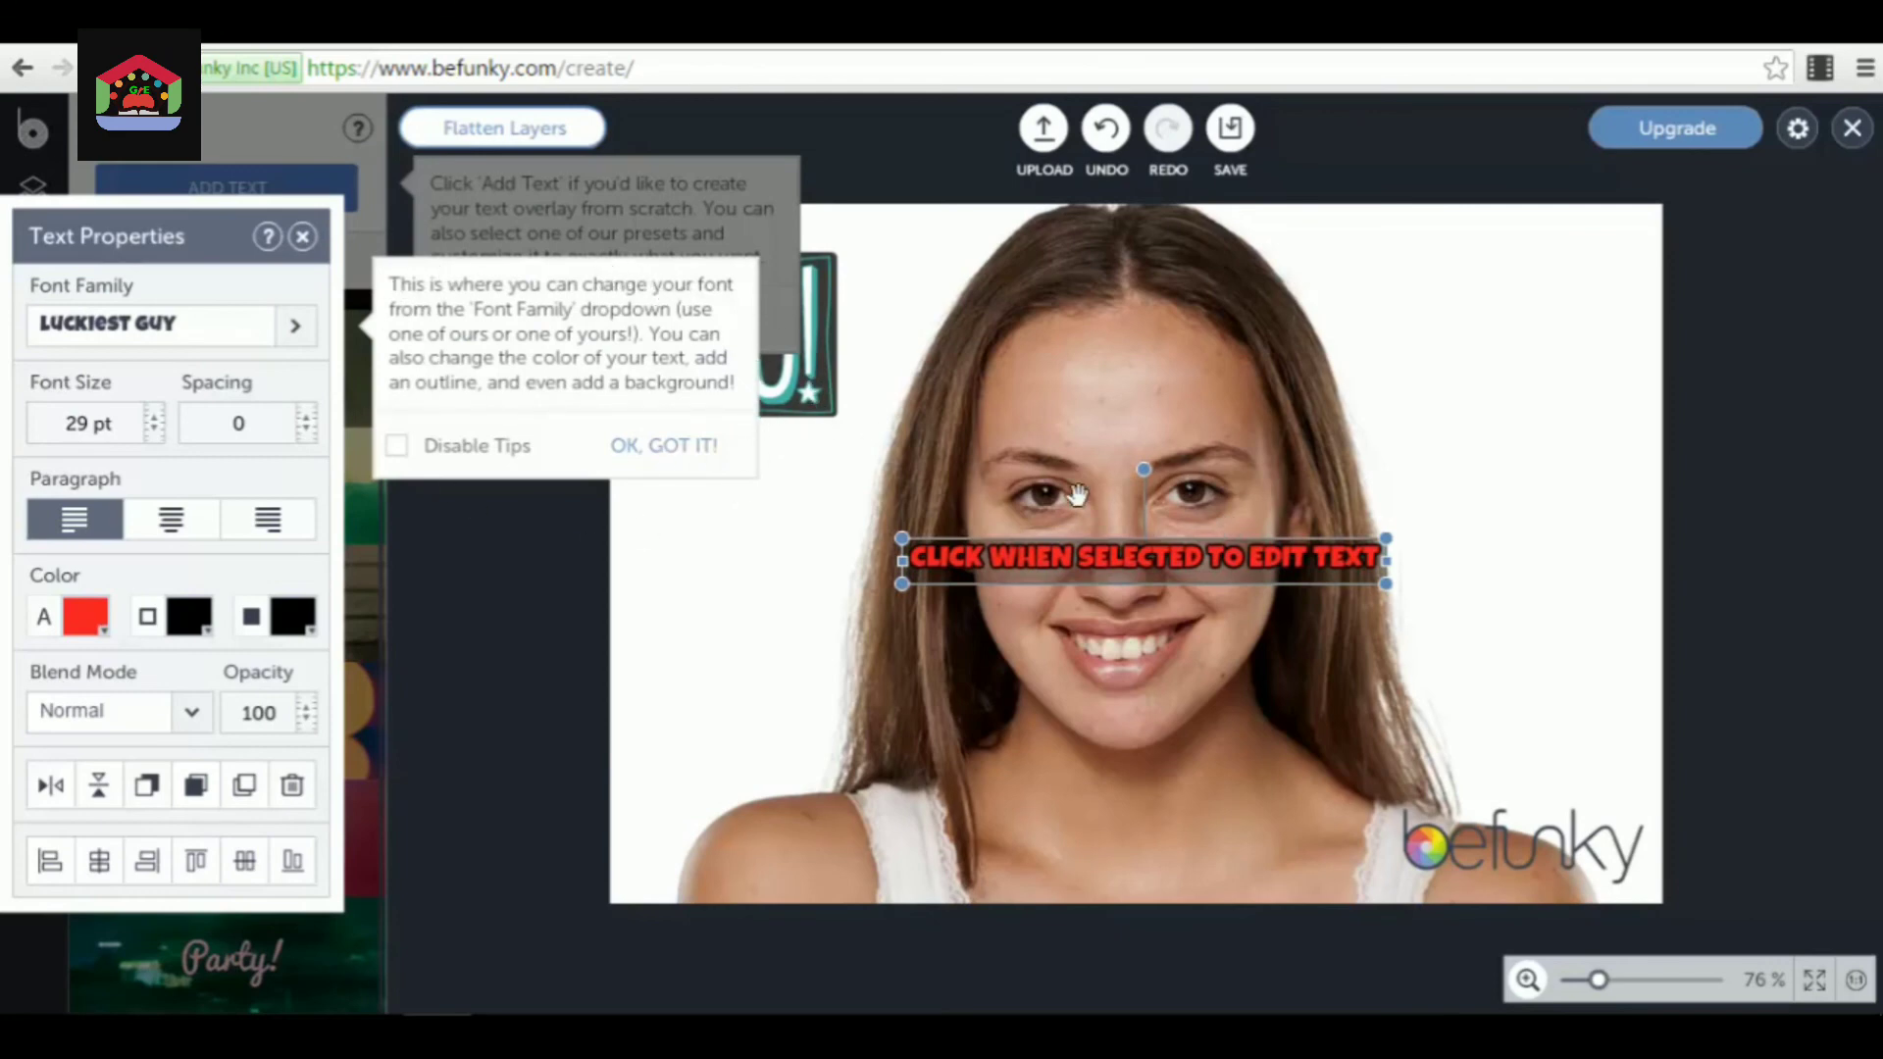
{"action": "left_click", "coordinate": [399, 448]}
{"action": "left_click", "coordinate": [662, 446]}
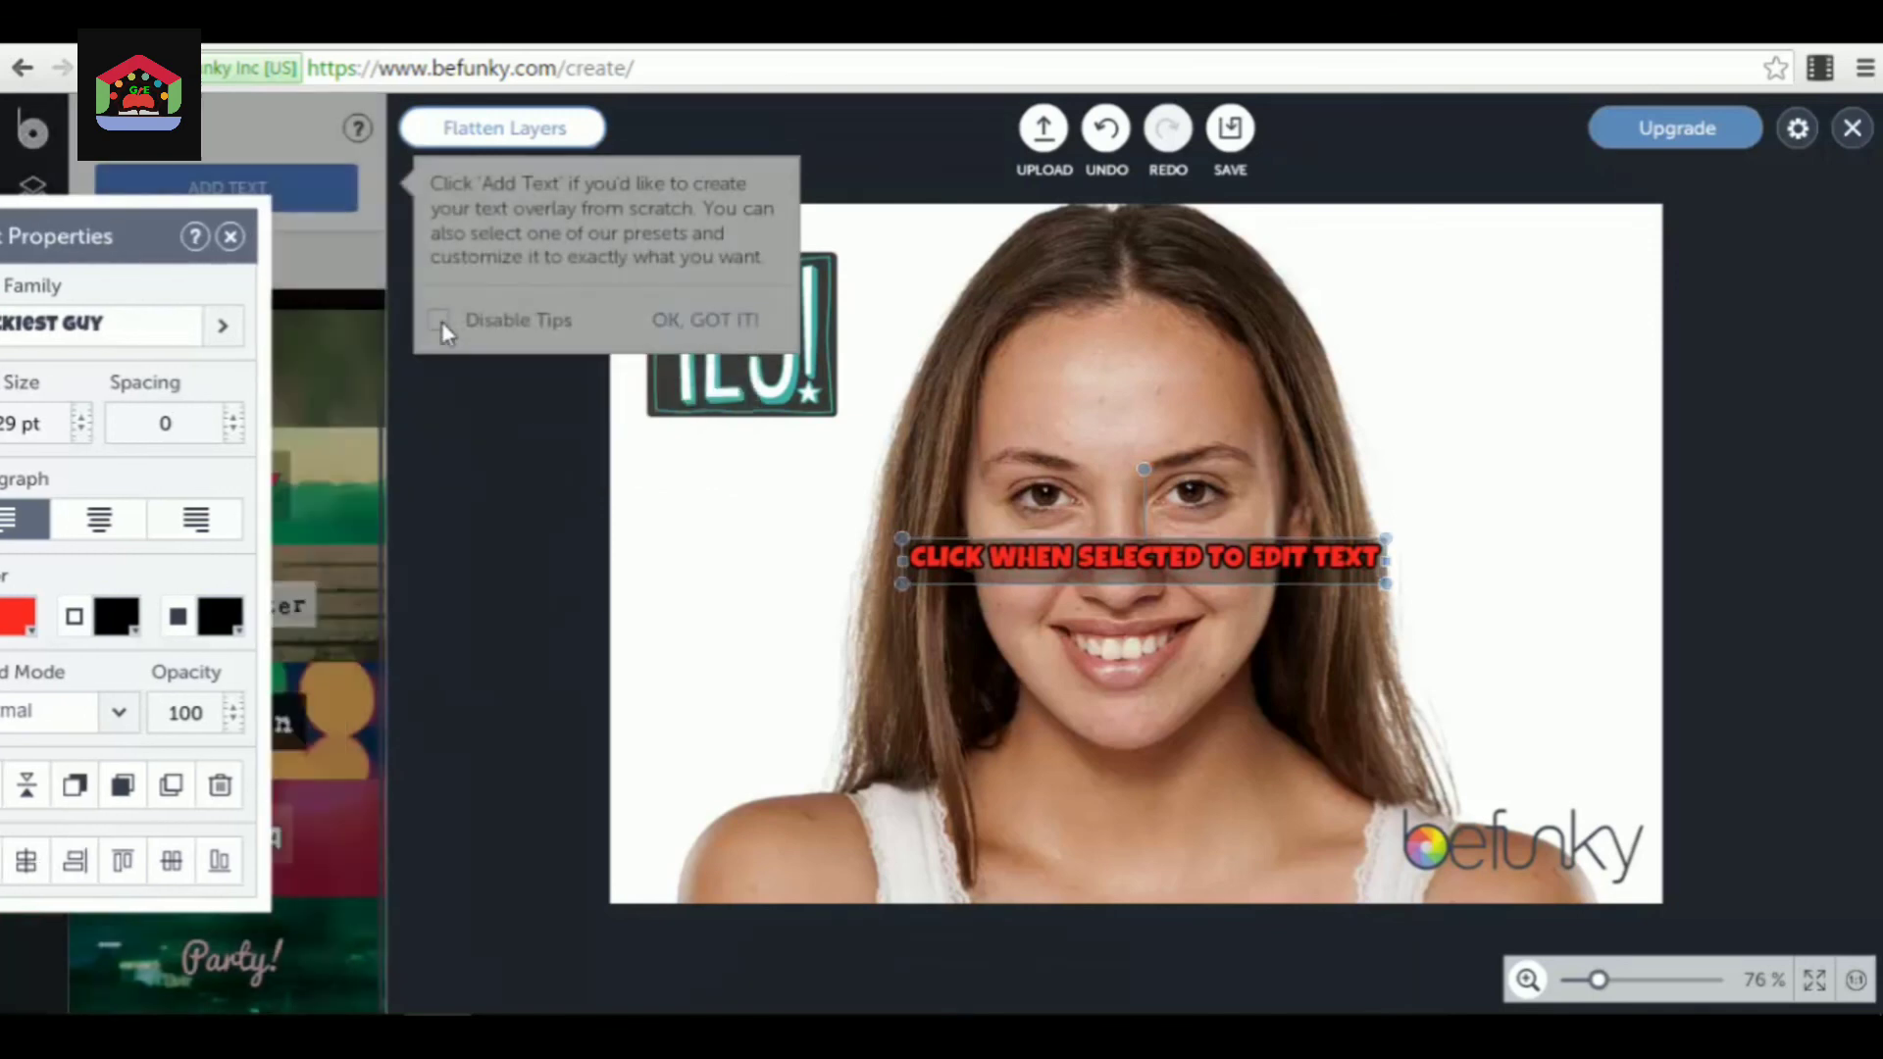
{"action": "left_click_drag", "start_coordinate": [1065, 588], "coordinate": [1074, 855]}
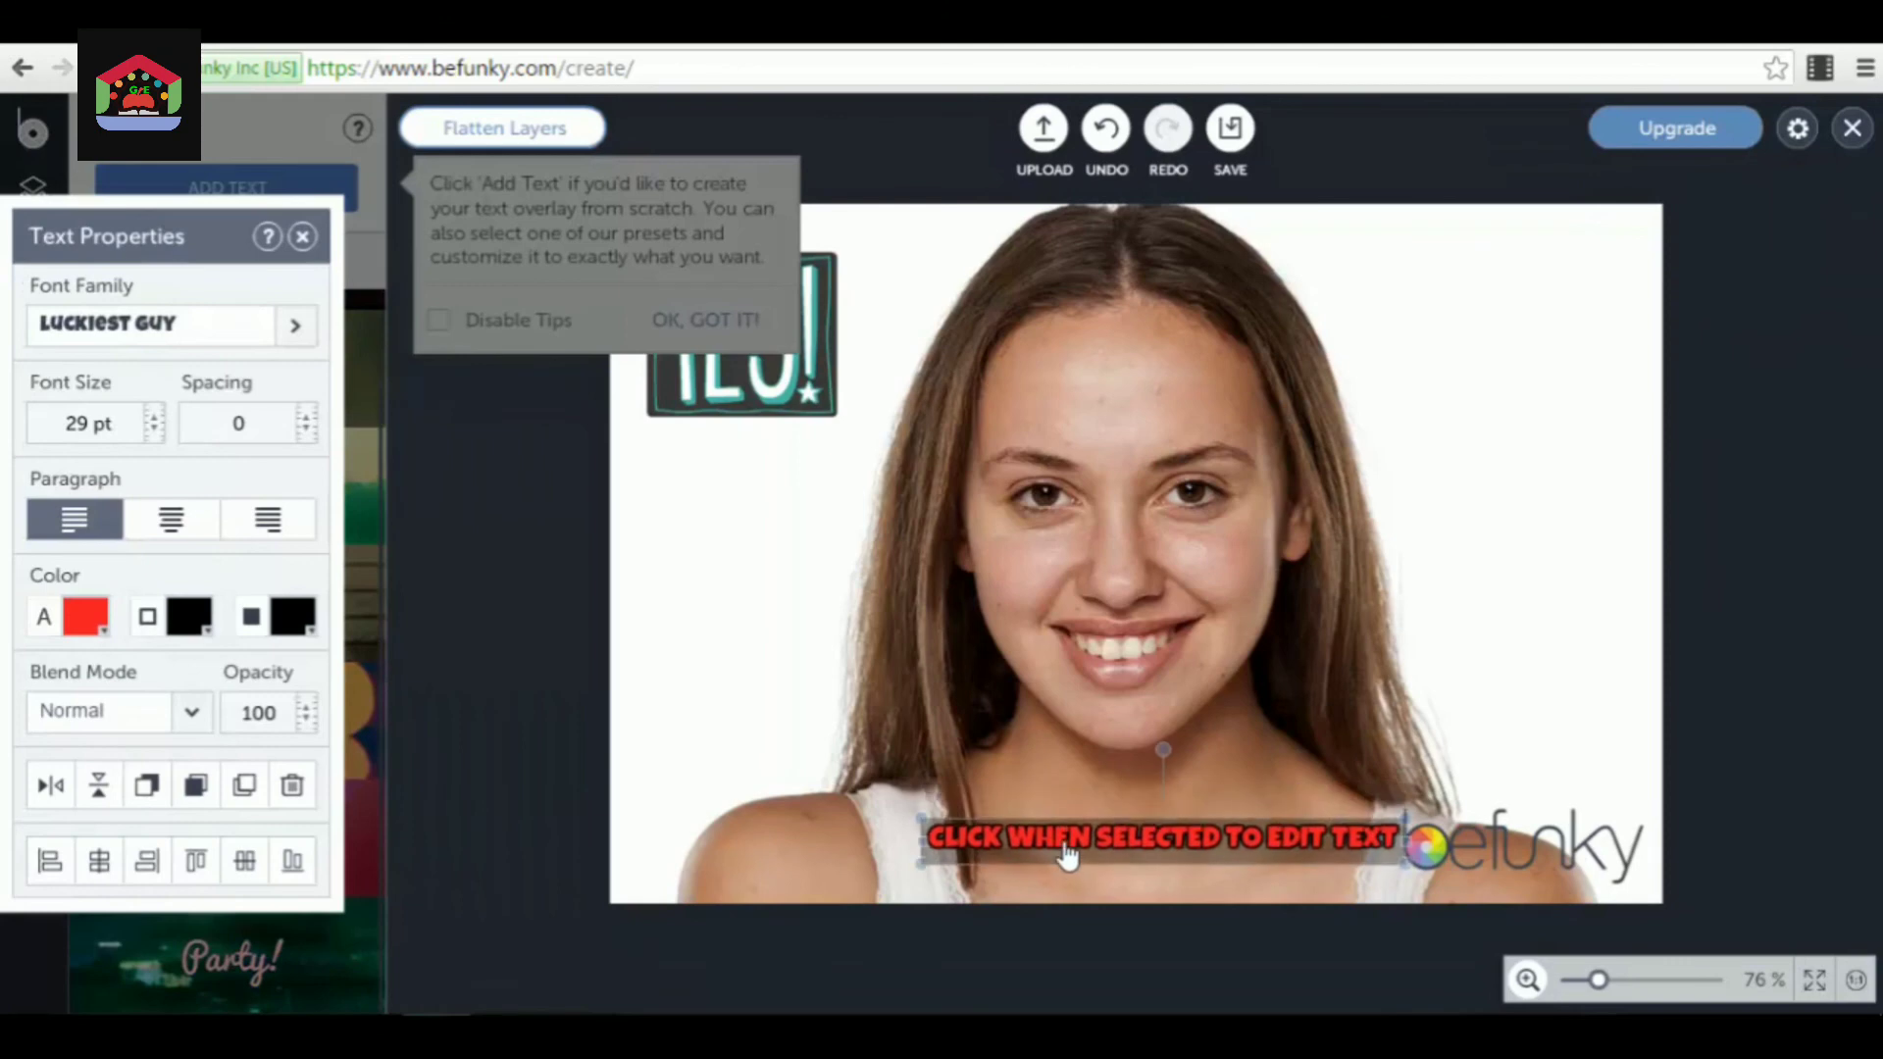
- Open the caption's text for editing, deselect it without changes, and disable the text tips
{"action": "left_click", "coordinate": [1079, 843]}
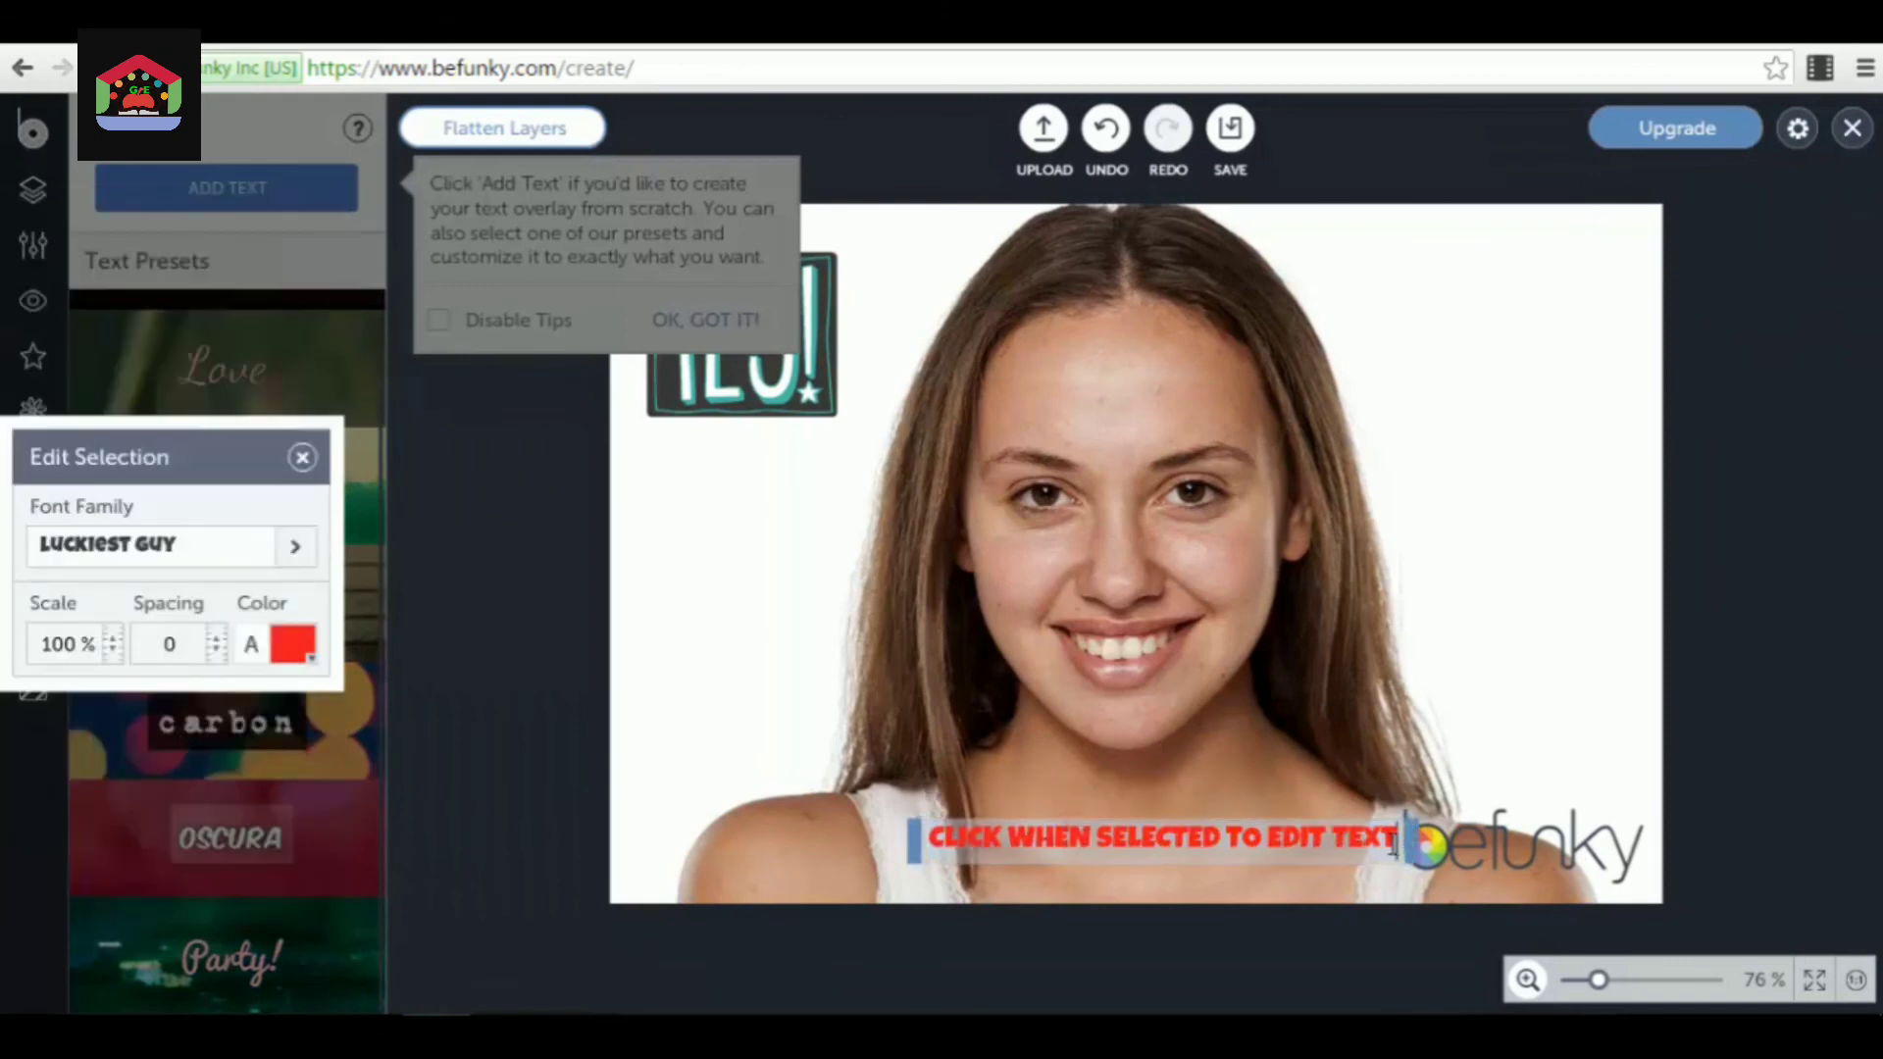
{"action": "left_click", "coordinate": [703, 631]}
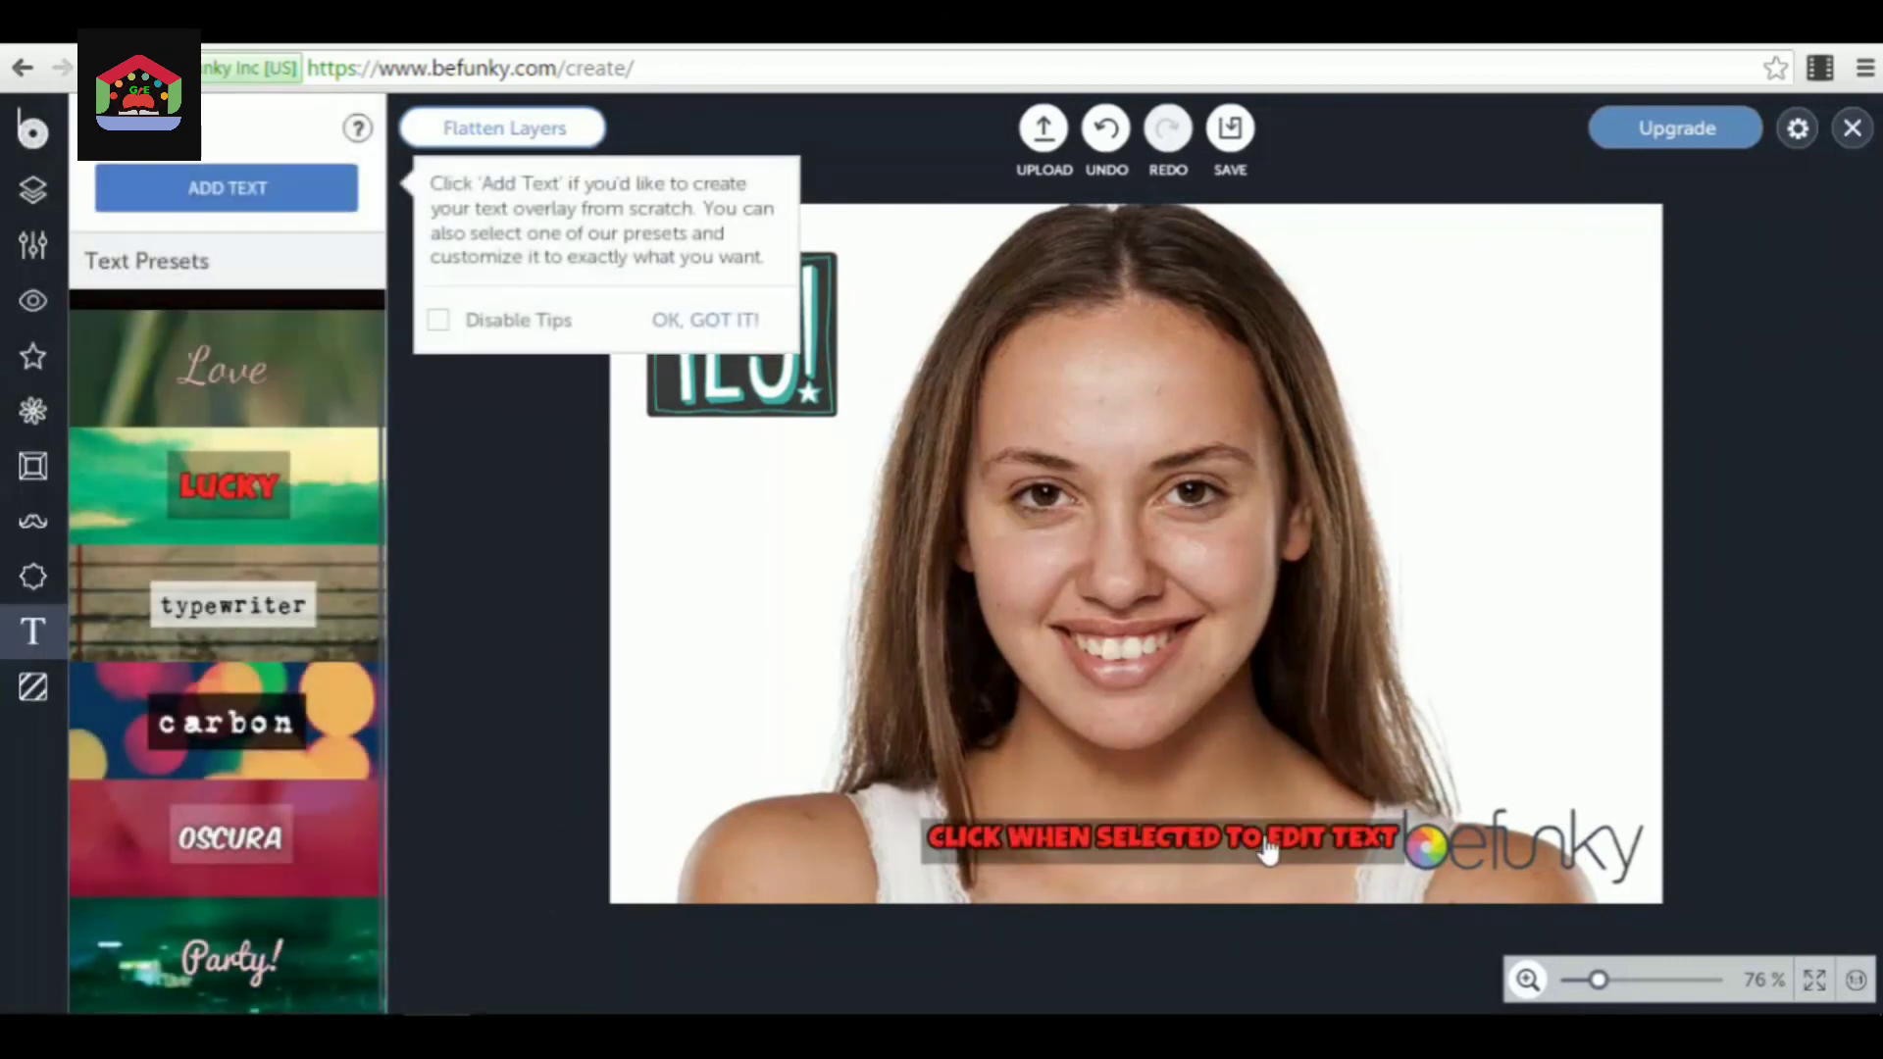
{"action": "left_click", "coordinate": [1267, 850]}
{"action": "left_click", "coordinate": [672, 595]}
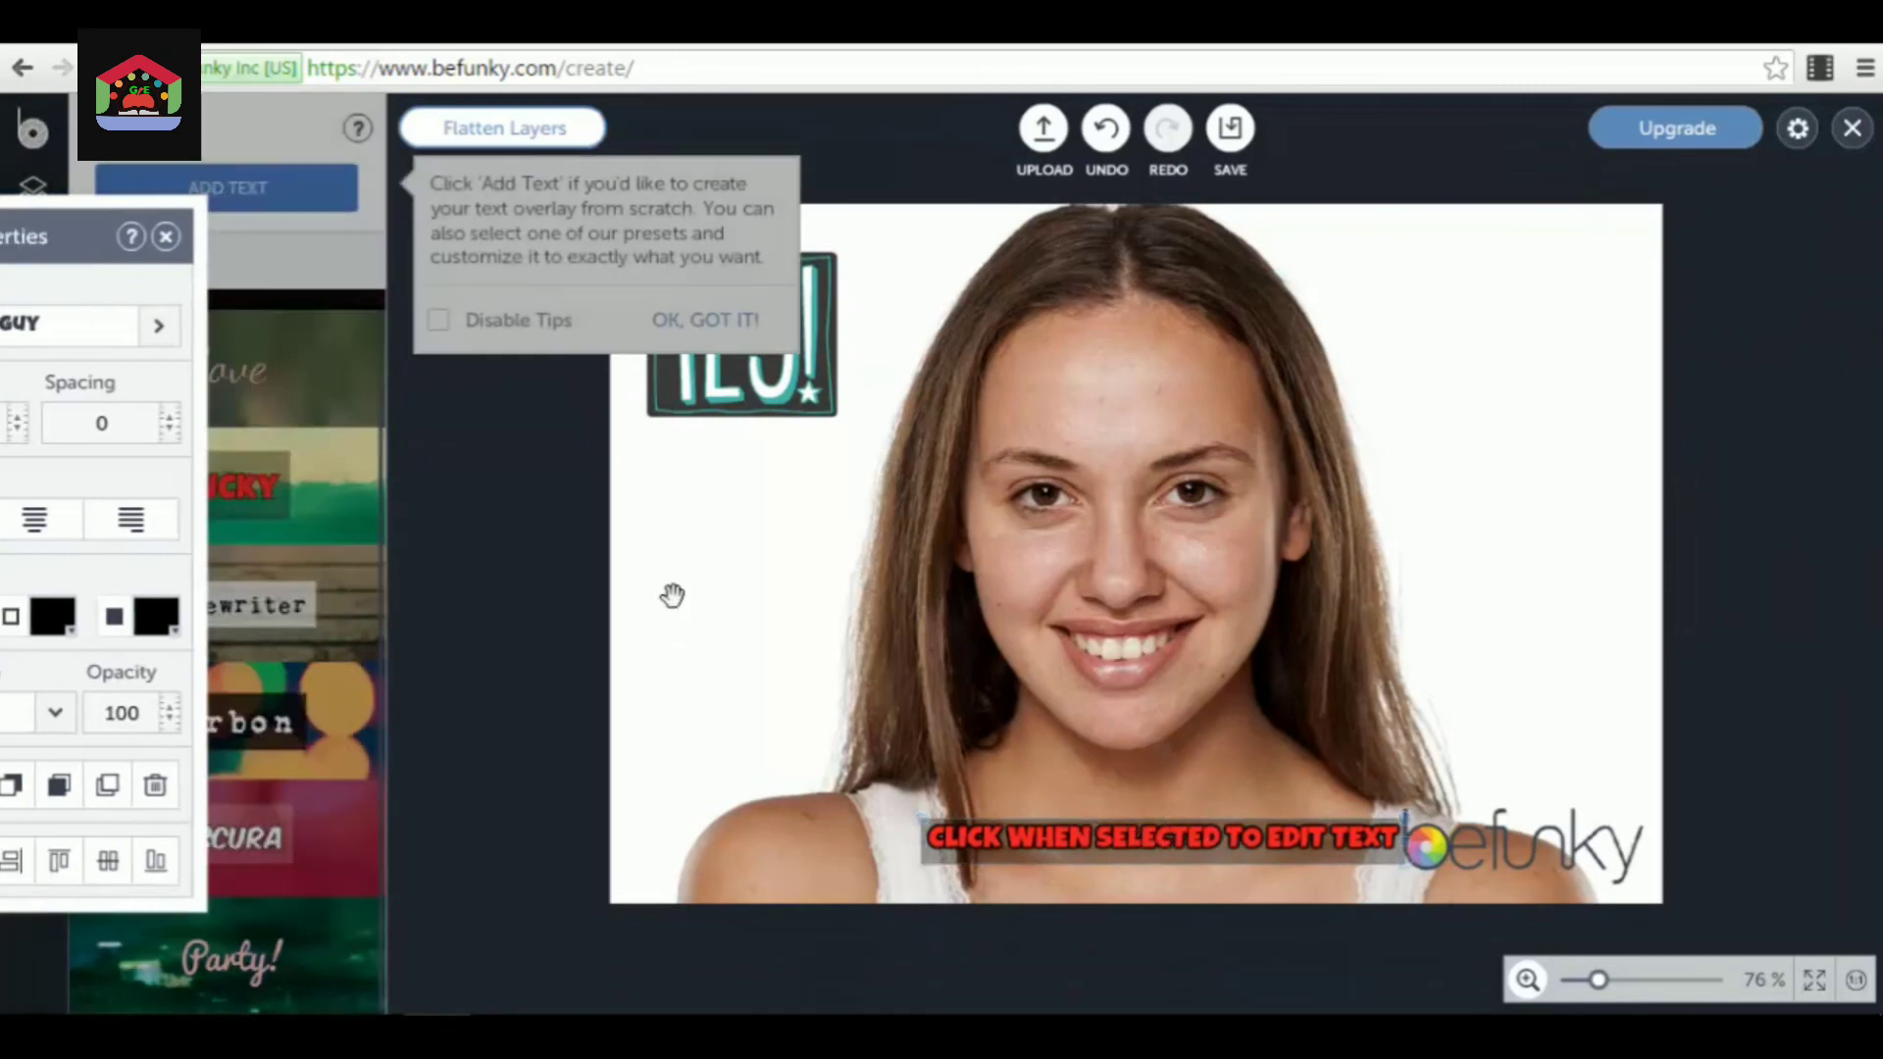
{"action": "left_click", "coordinate": [440, 321]}
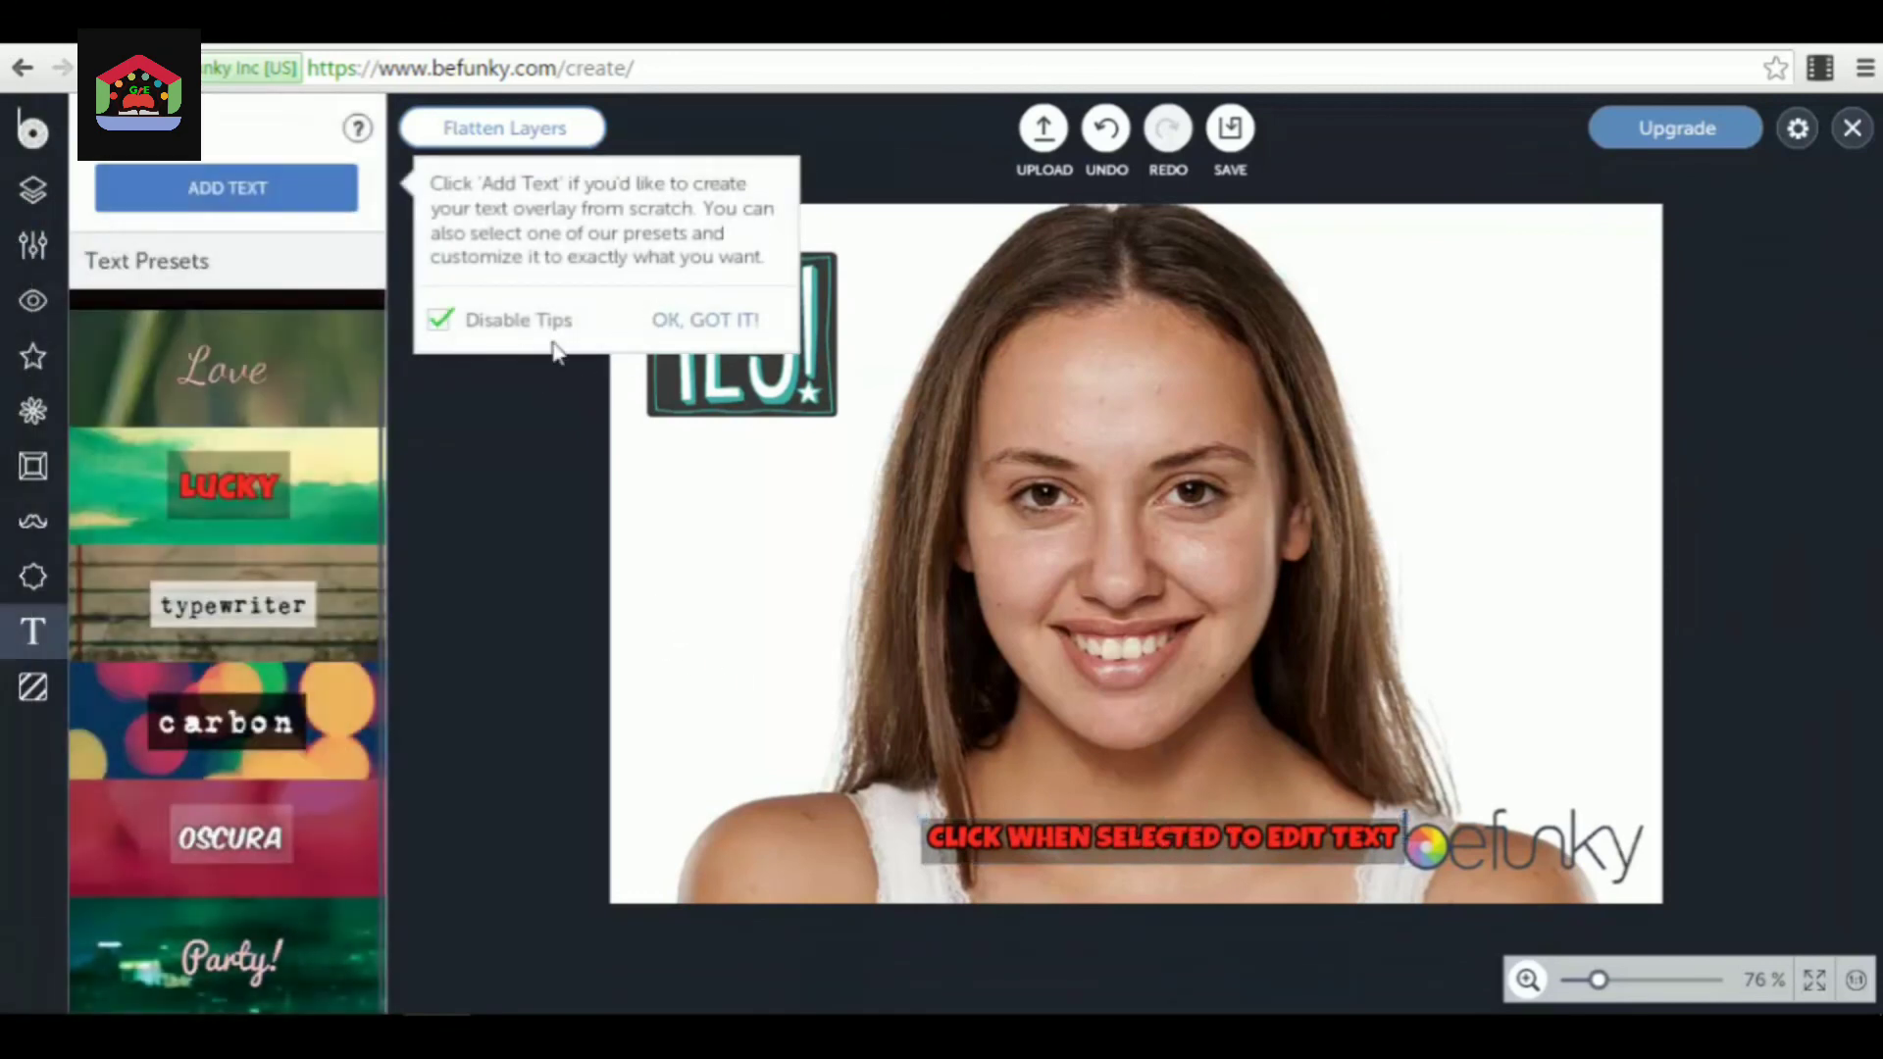
{"action": "left_click", "coordinate": [706, 320]}
- Open the Light Trails textures and move the red caption up across the forehead
{"action": "left_click", "coordinate": [33, 687]}
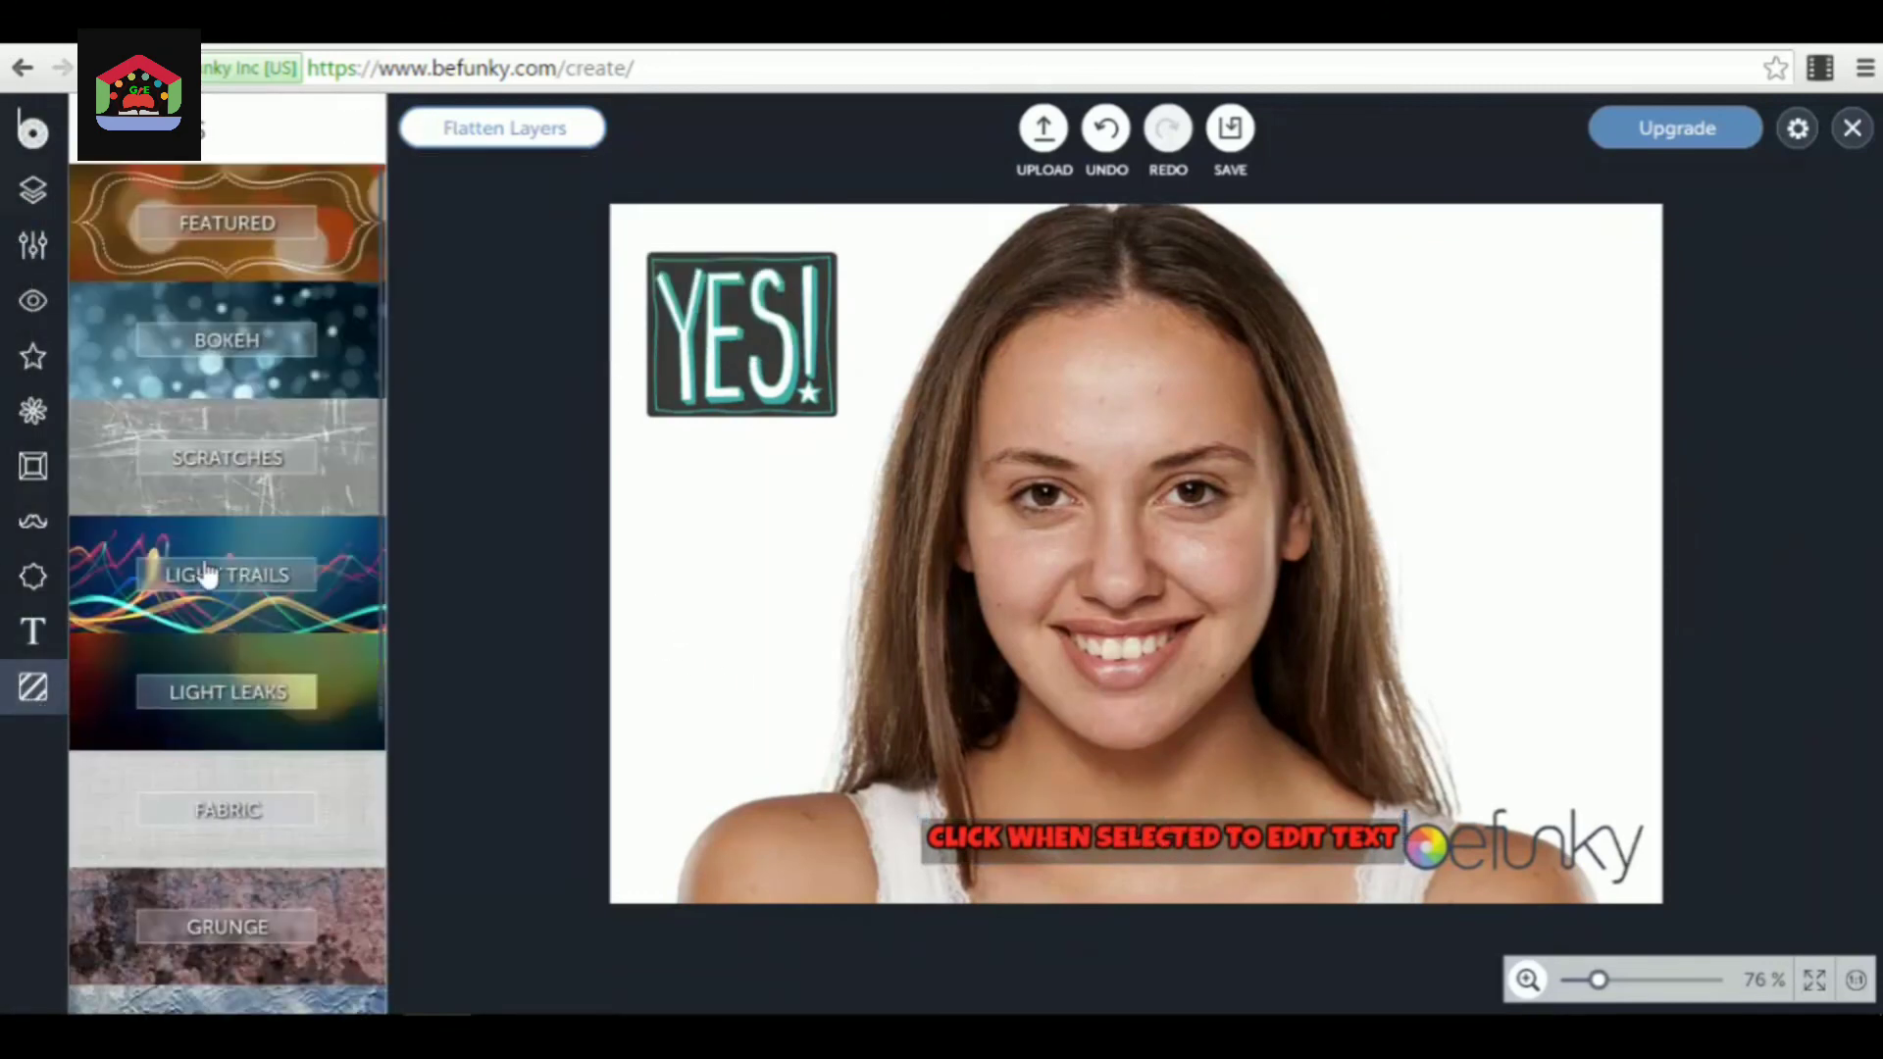
{"action": "left_click", "coordinate": [327, 572]}
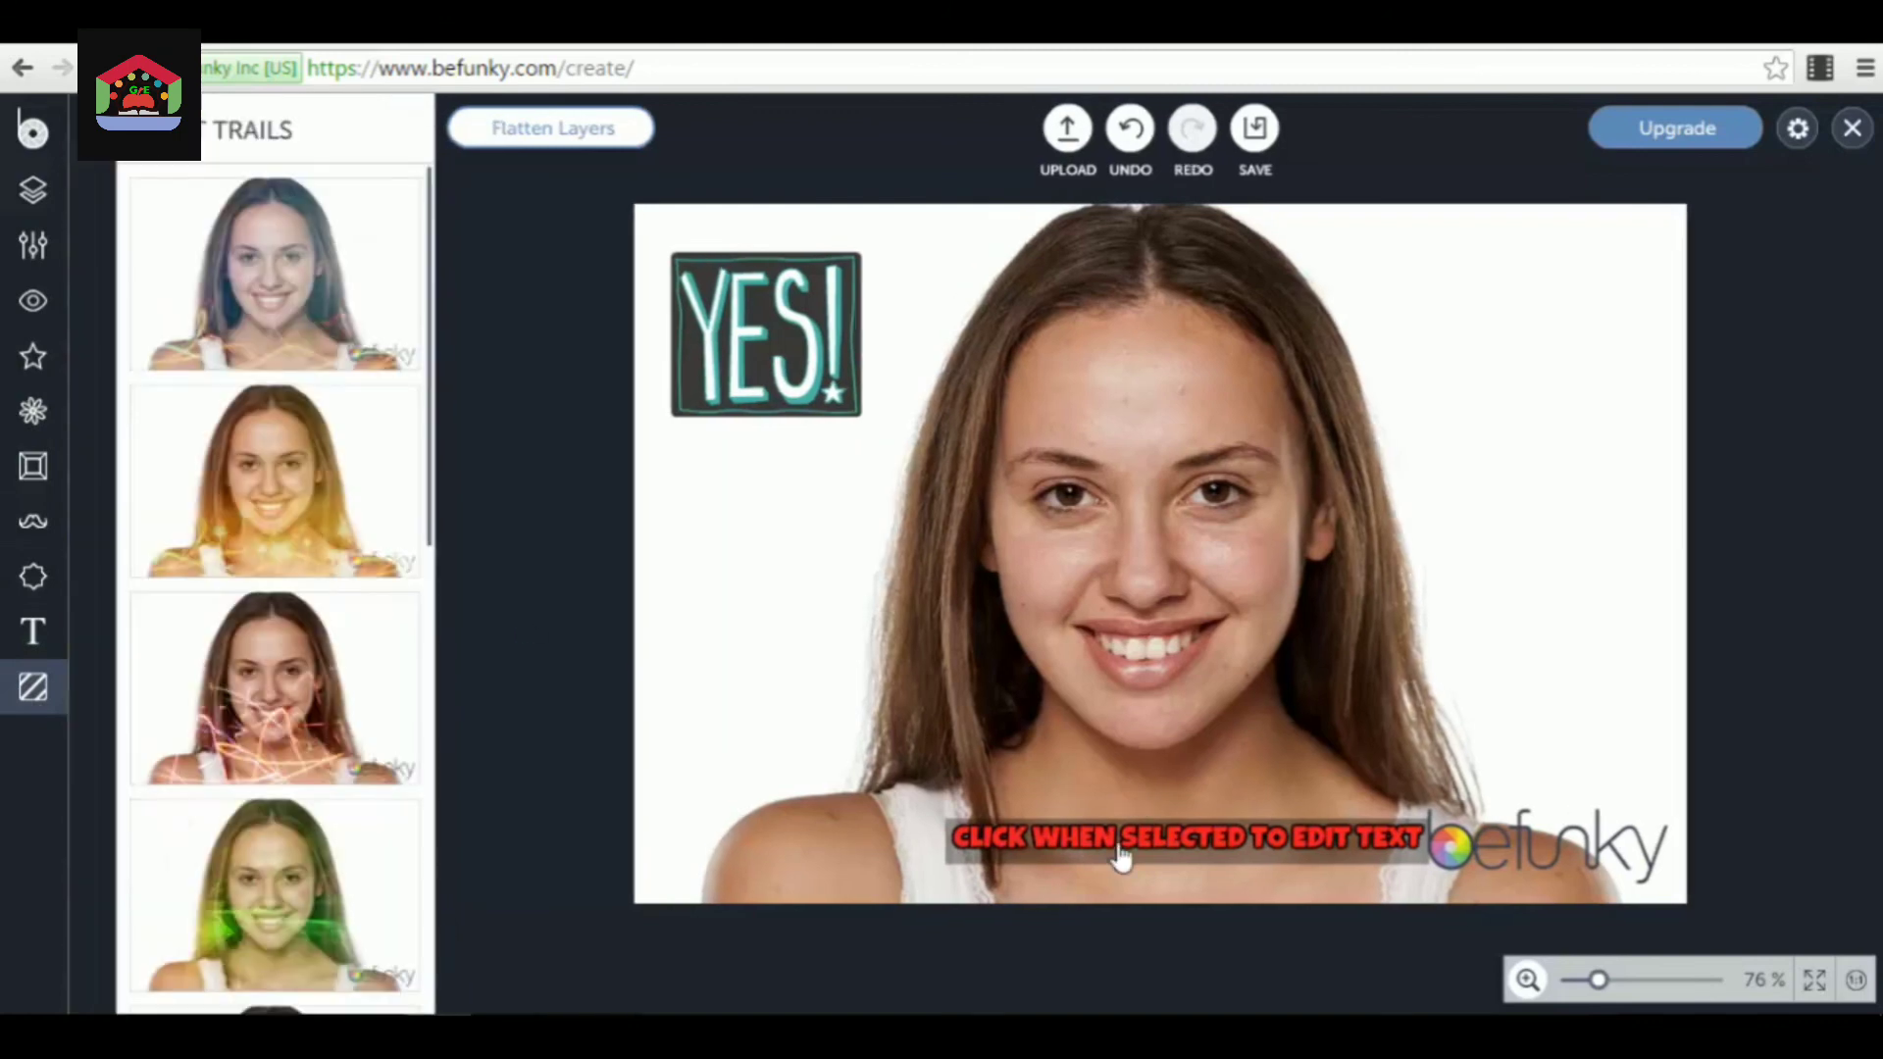
{"action": "left_click_drag", "start_coordinate": [1121, 858], "coordinate": [1085, 461]}
{"action": "left_click", "coordinate": [731, 654]}
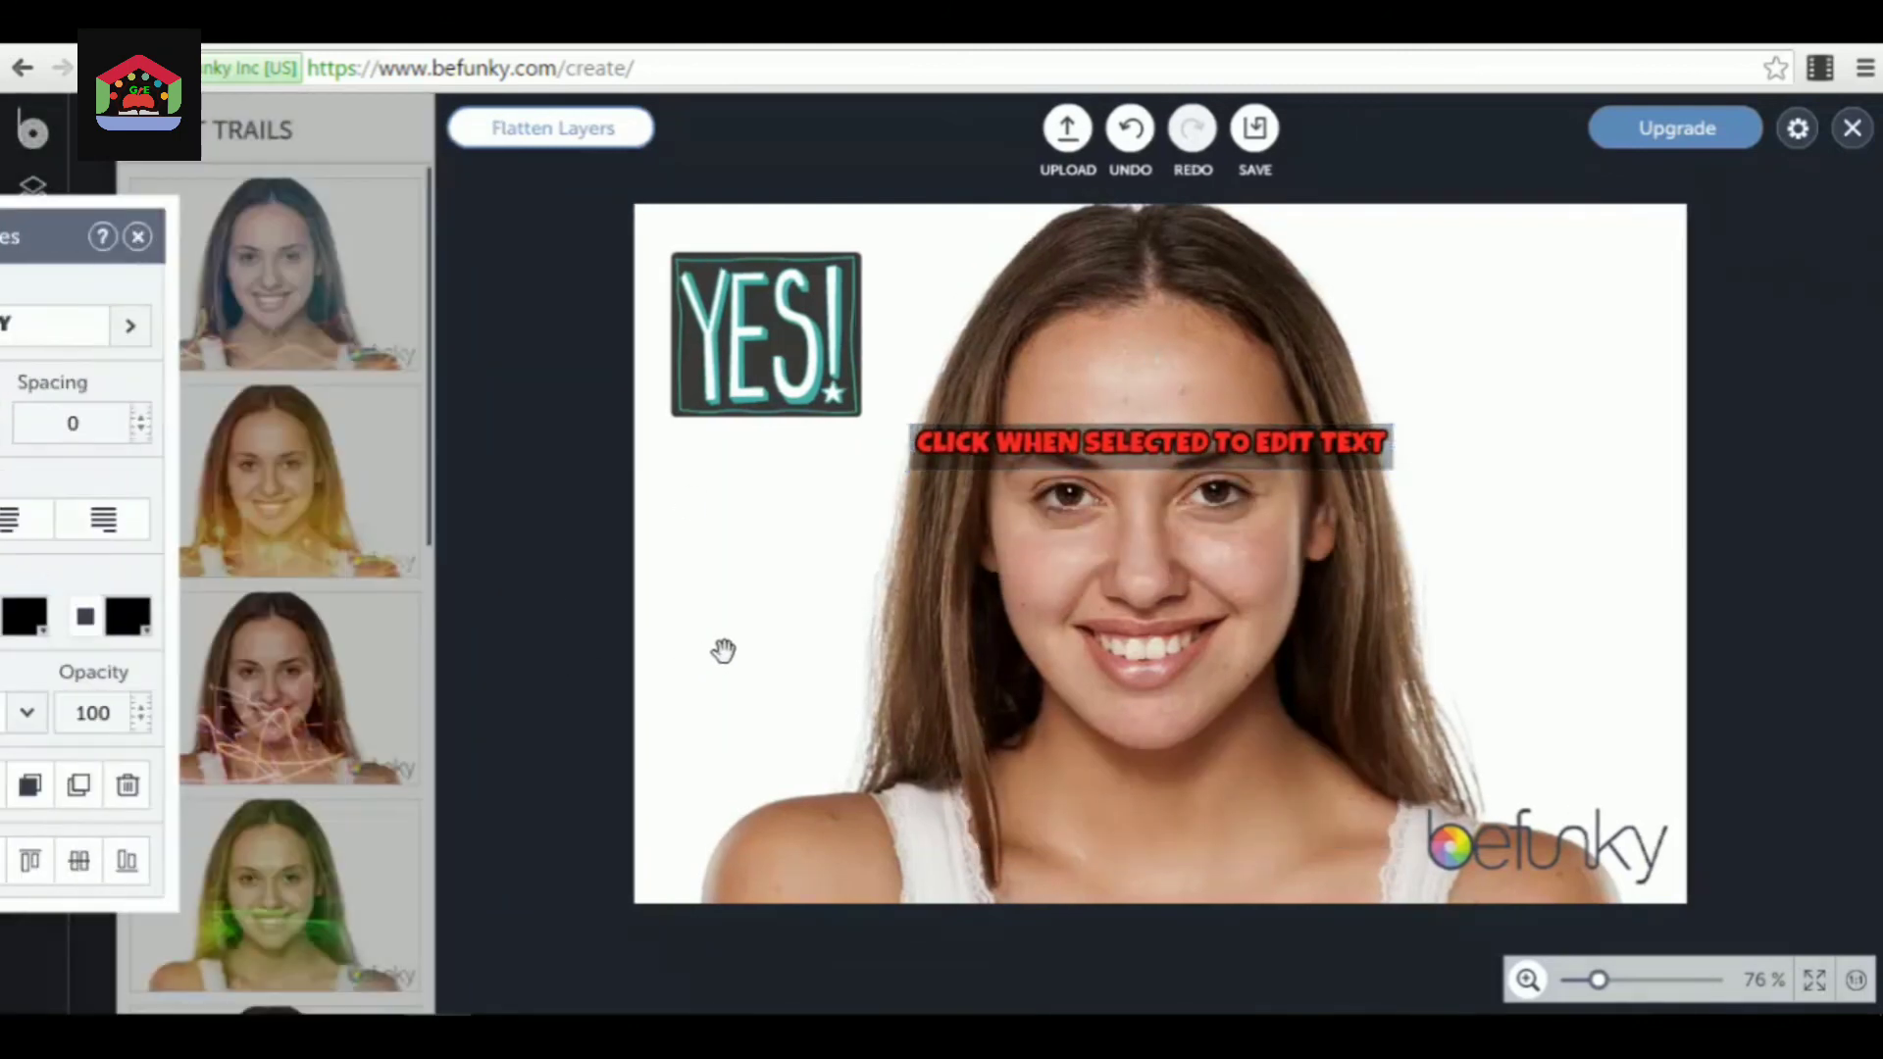
- Try the last Light Trails texture on the portrait and discard it
{"action": "scroll", "coordinate": [368, 608], "scroll_direction": "down", "scroll_amount": 8}
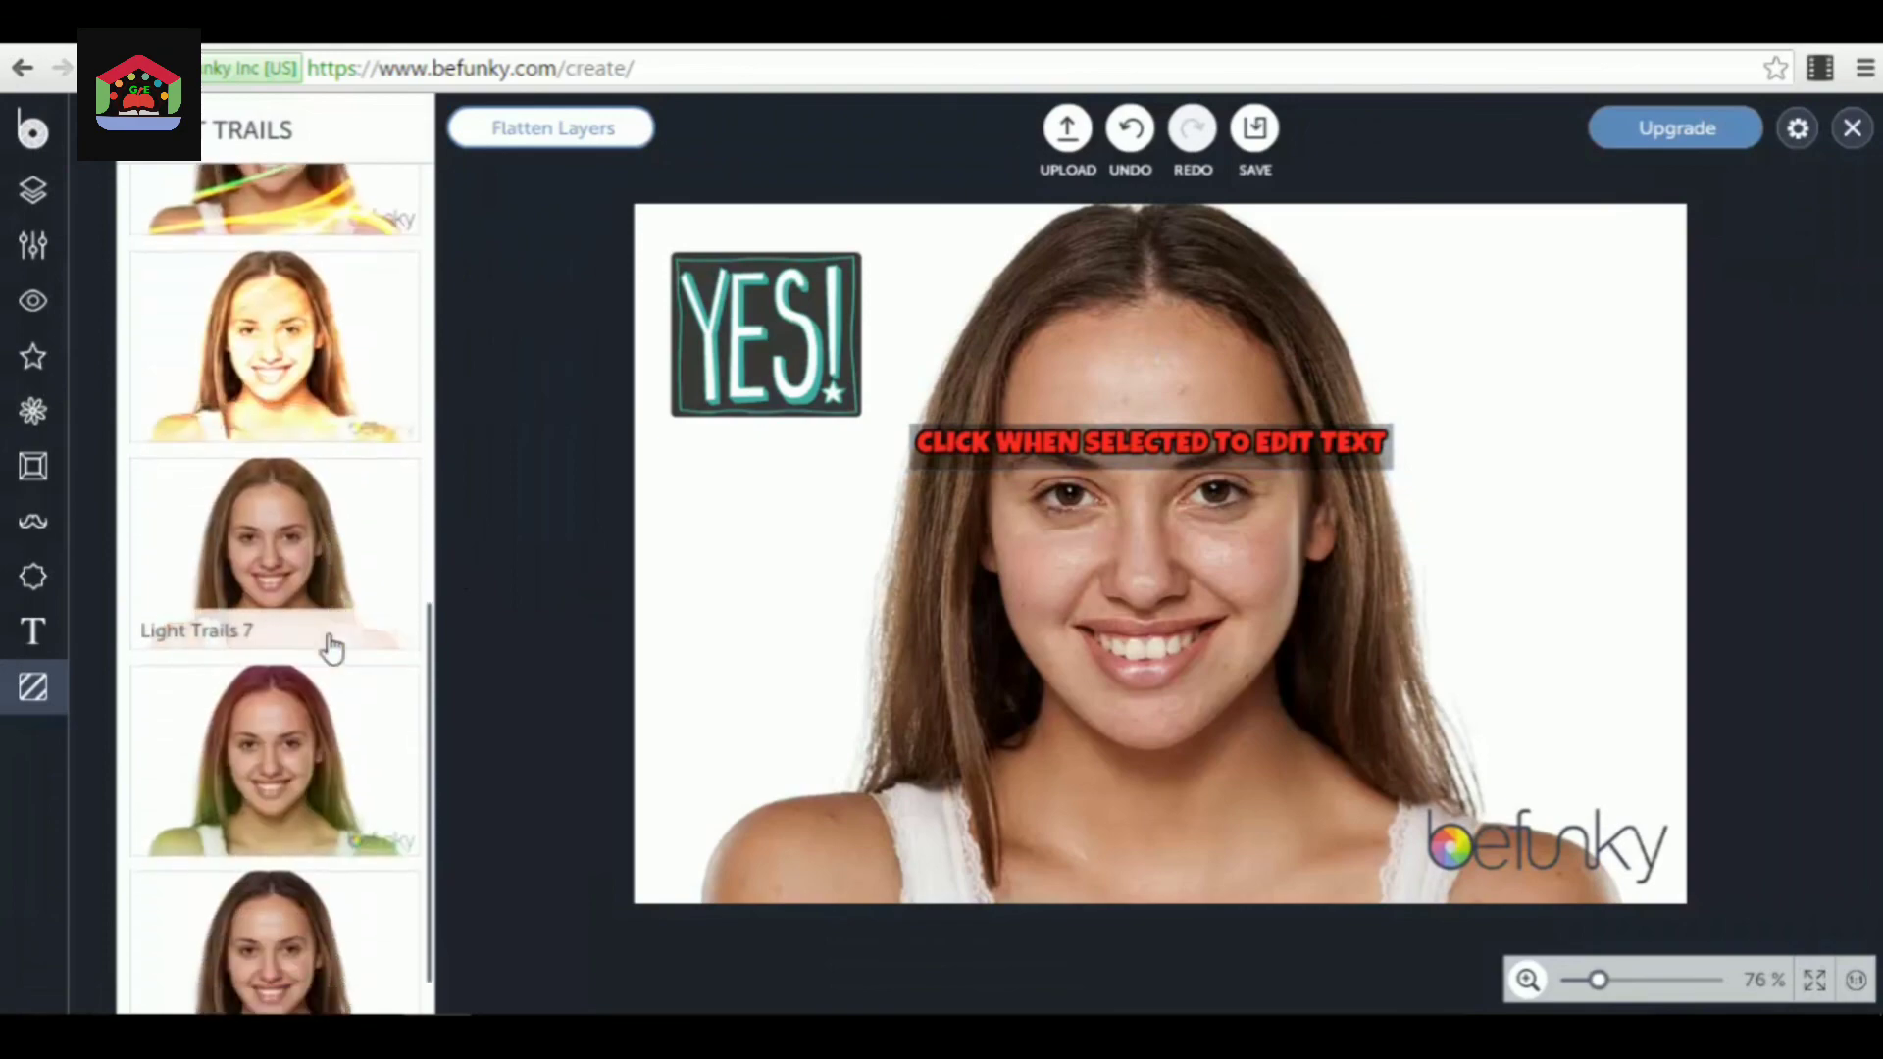
{"action": "scroll", "coordinate": [331, 647], "scroll_direction": "down", "scroll_amount": 1}
{"action": "left_click", "coordinate": [345, 905]}
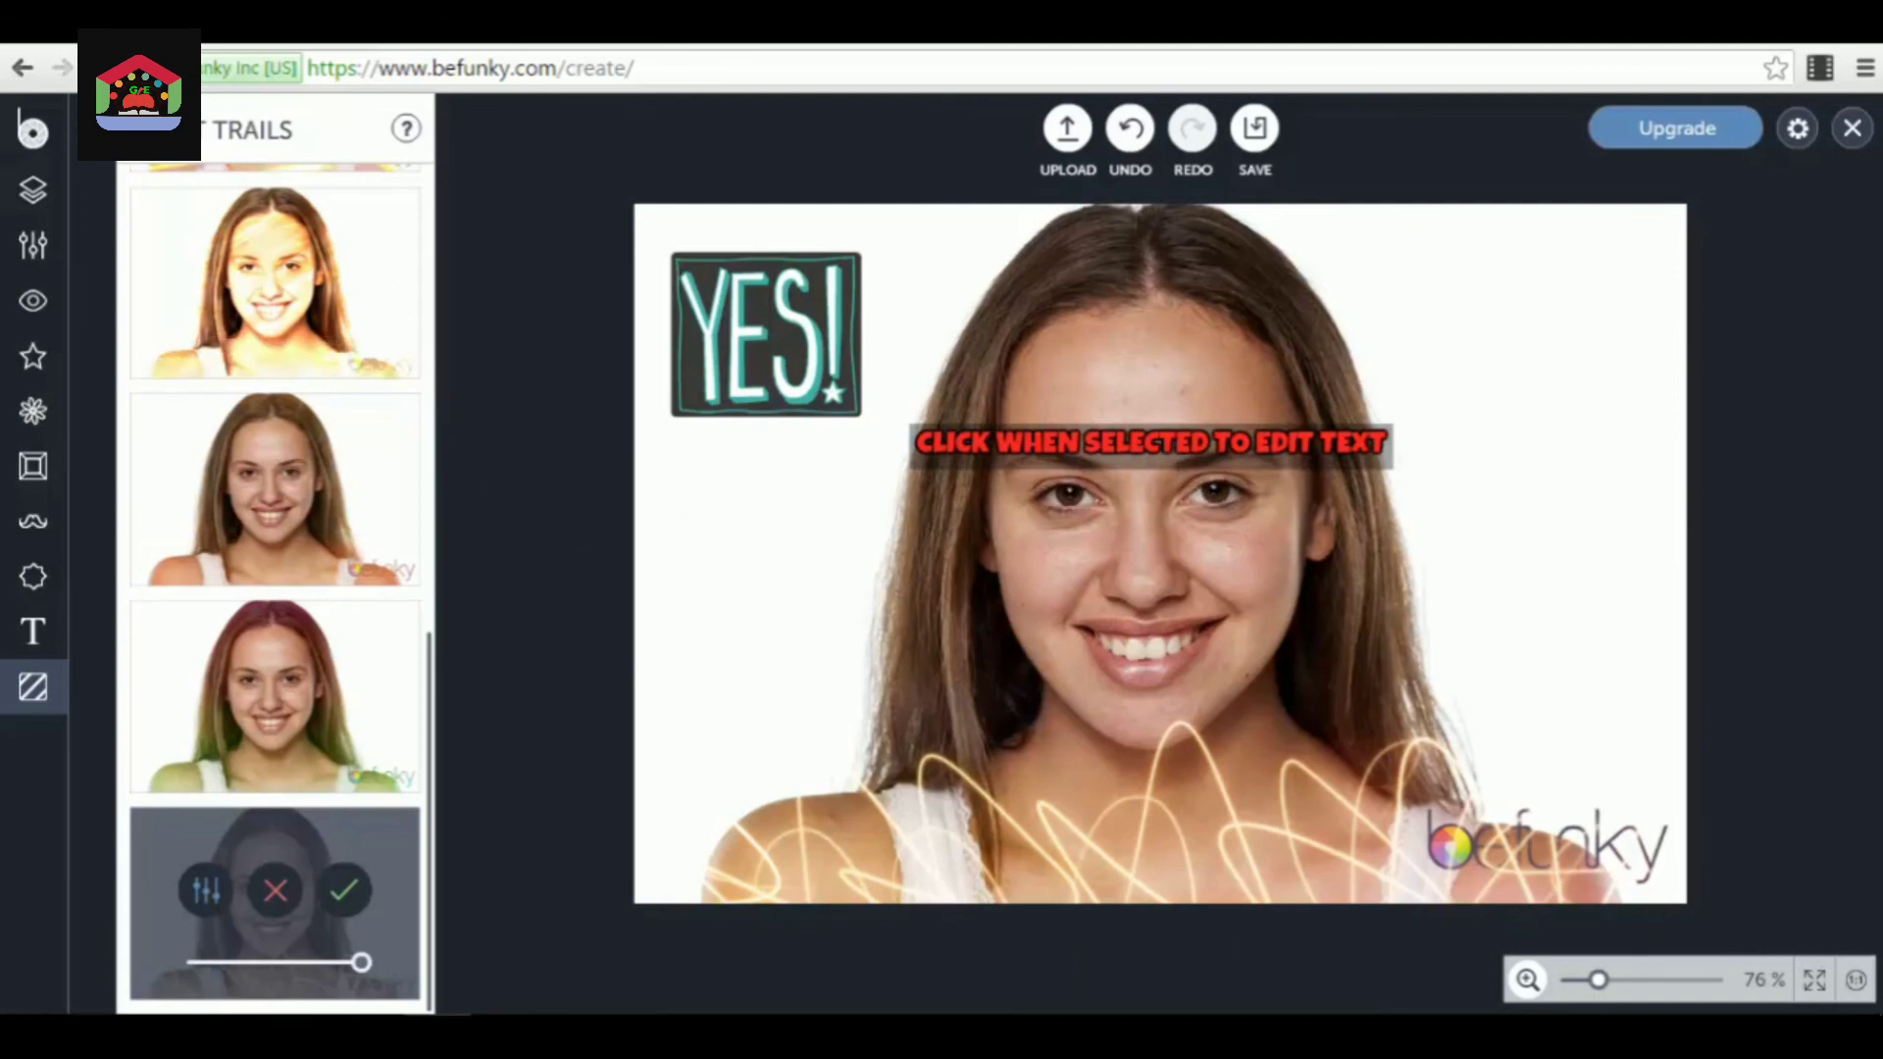
{"action": "left_click", "coordinate": [141, 129]}
- Delete the red text caption from the portrait
{"action": "left_click", "coordinate": [1128, 461]}
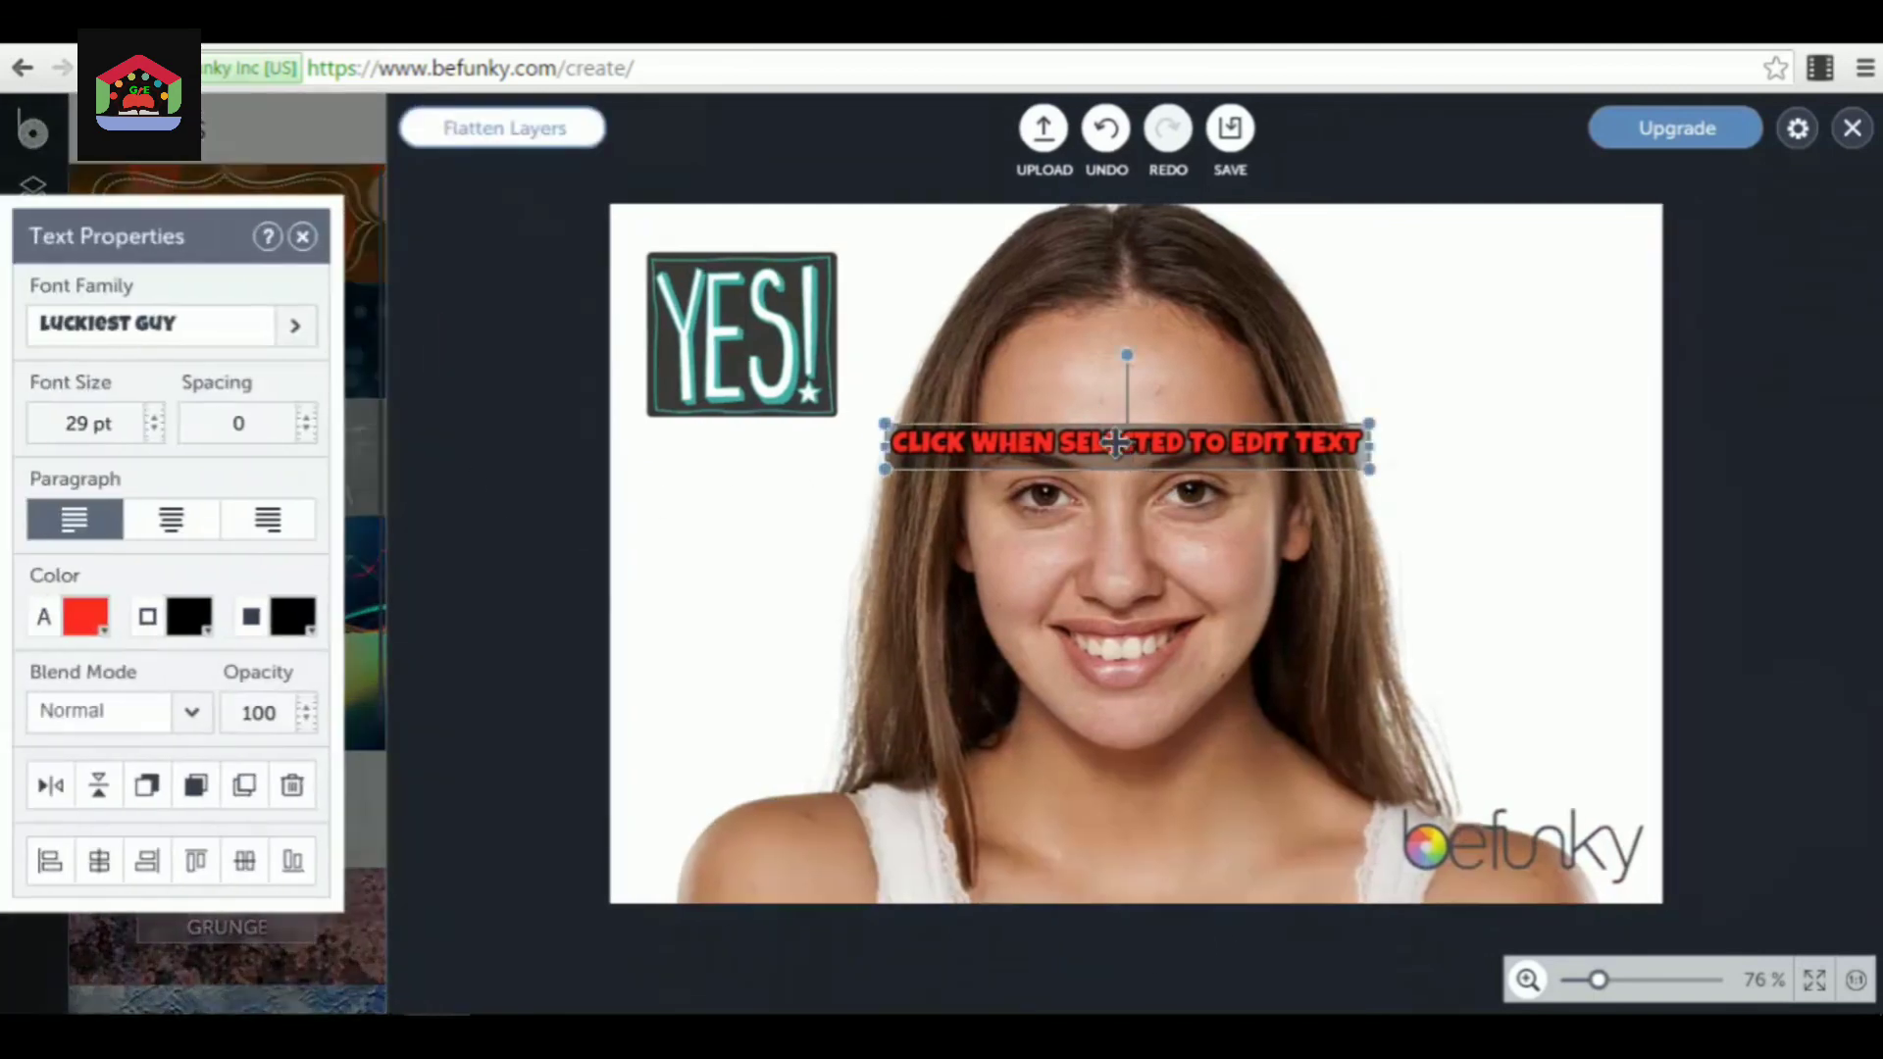
{"action": "key", "text": "Delete"}
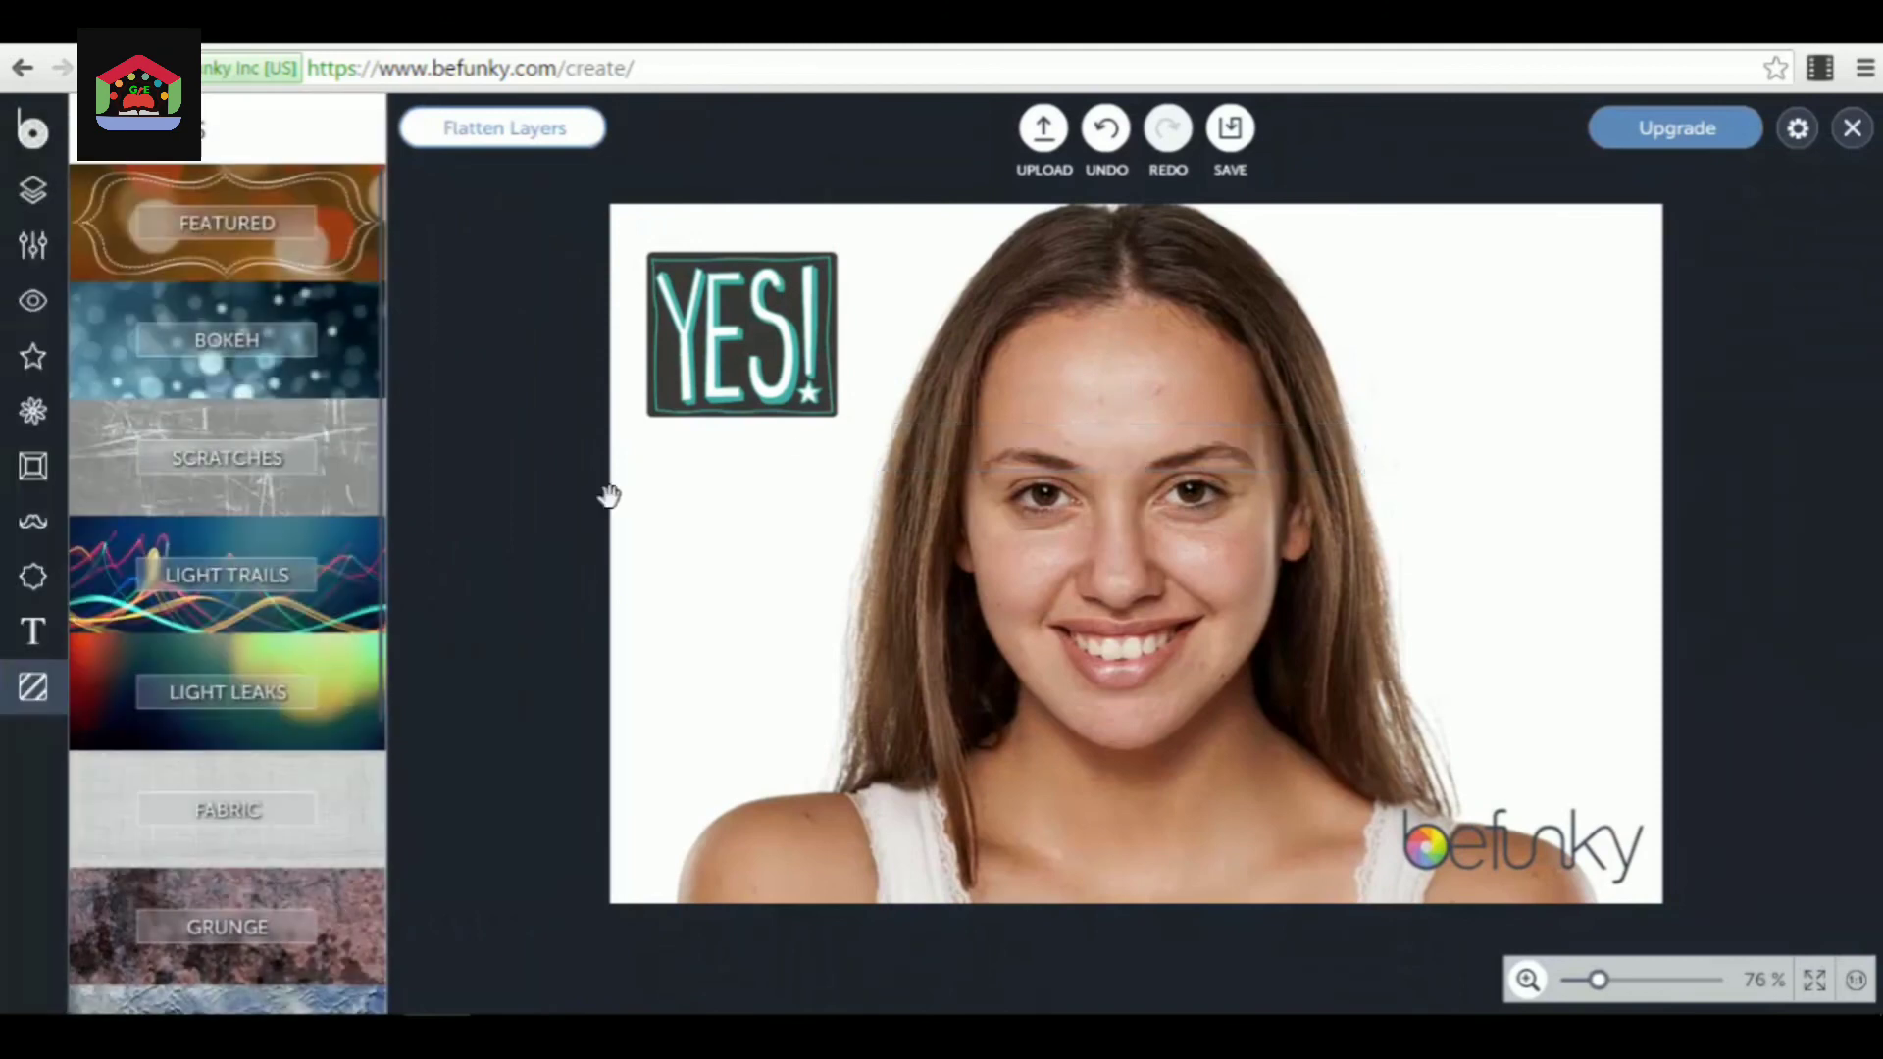